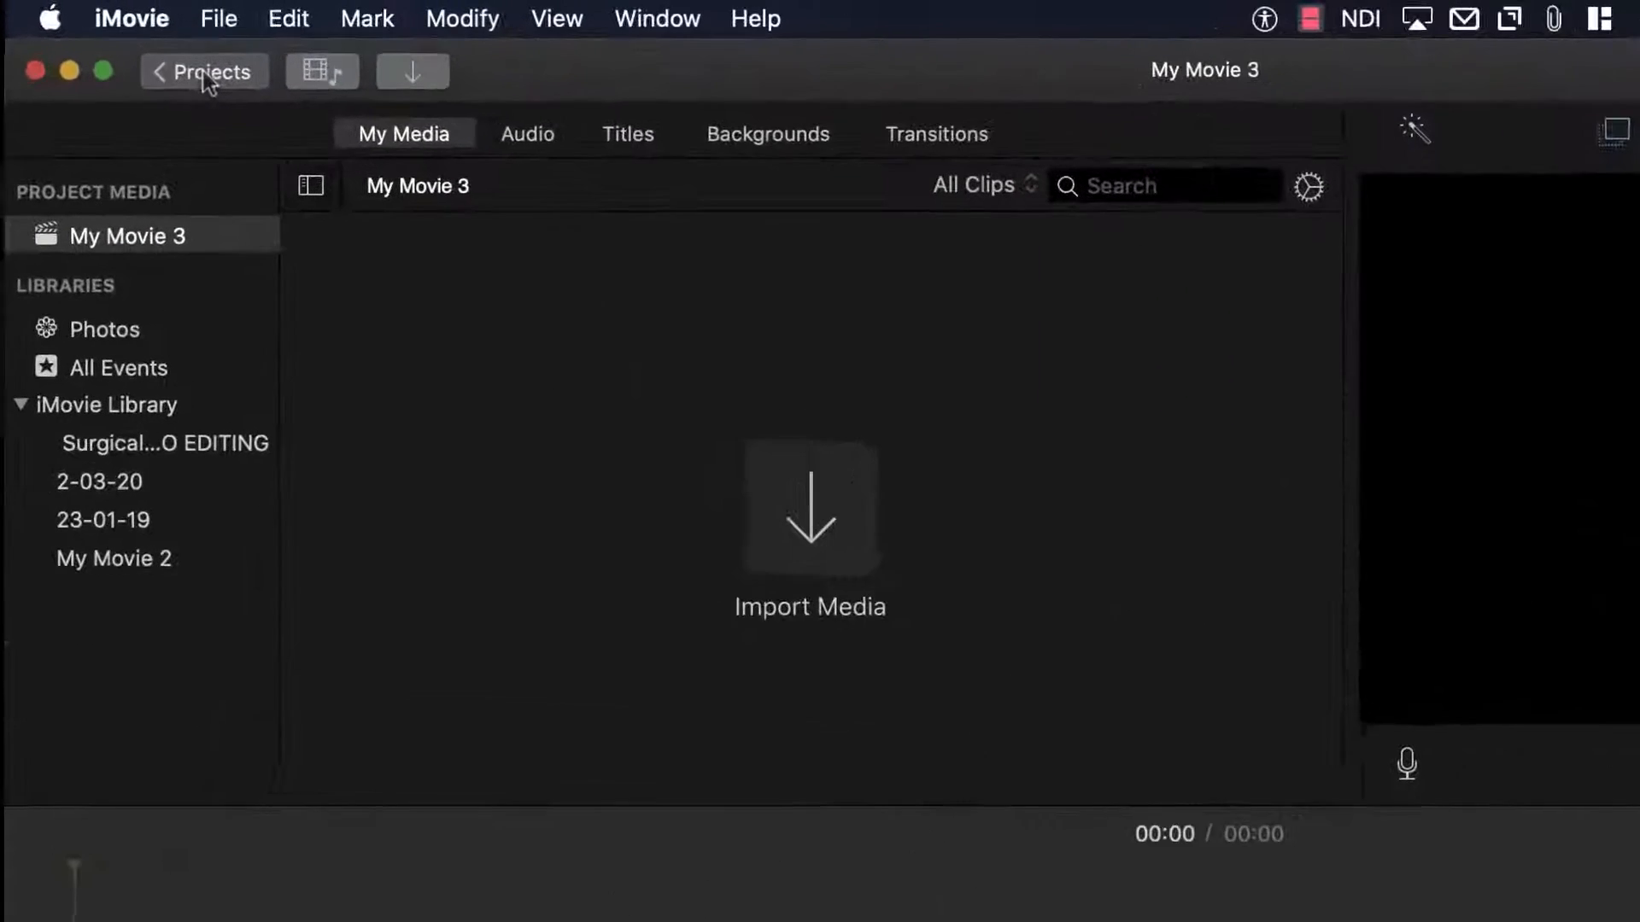
- Try to return to the project list, cancelling at the movie naming prompt
{"action": "left_click", "coordinate": [205, 50]}
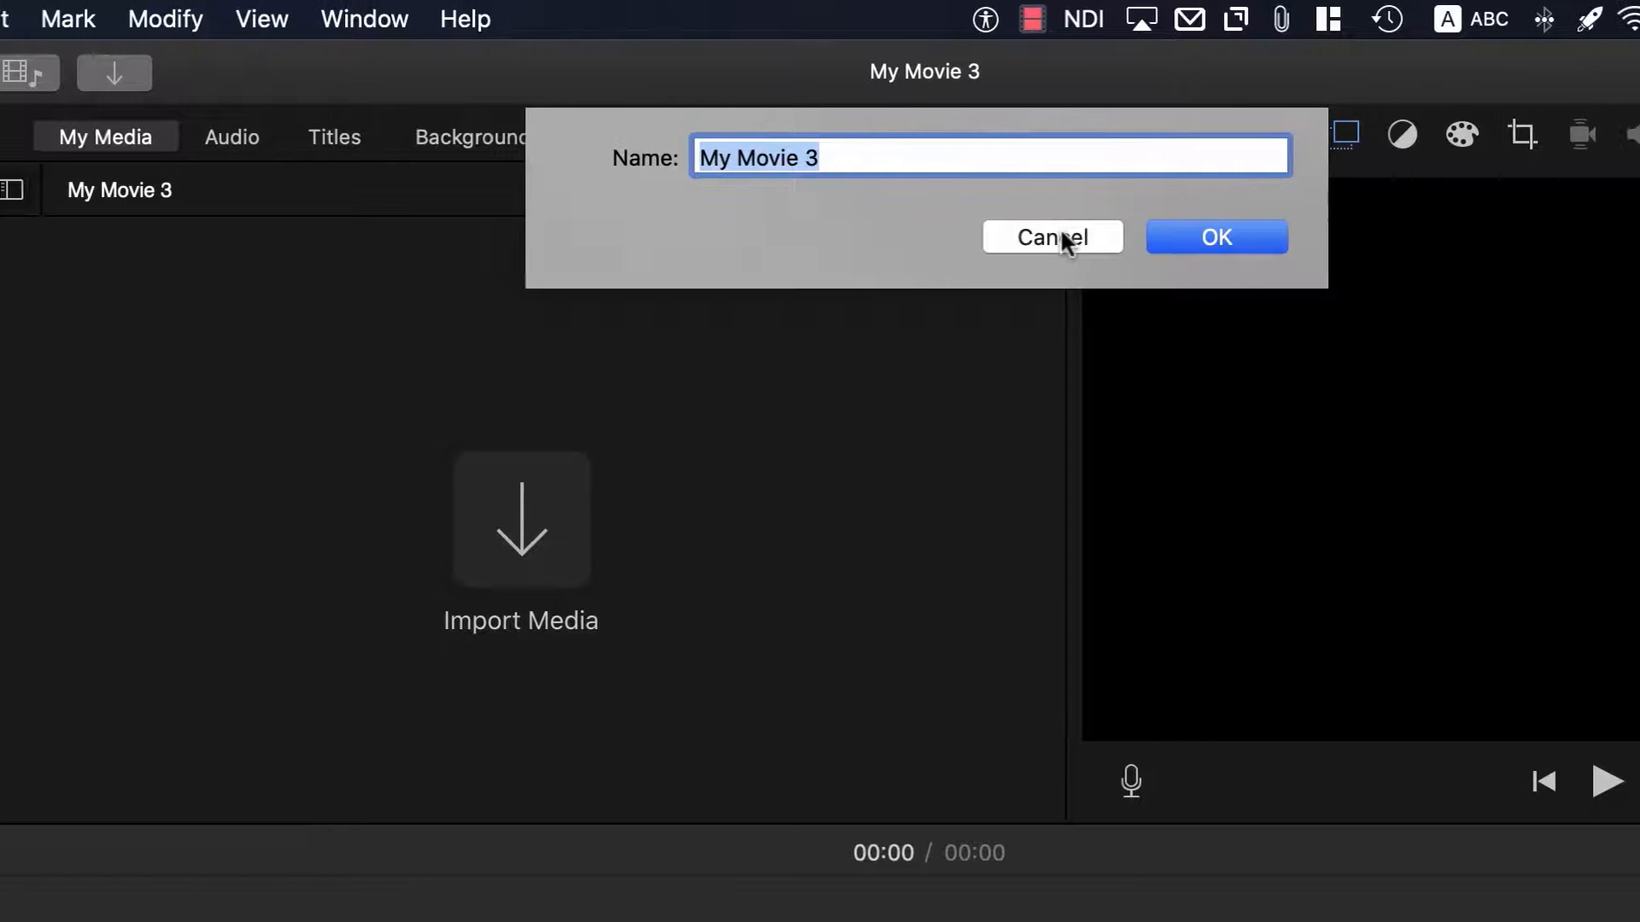
{"action": "left_click", "coordinate": [1082, 236]}
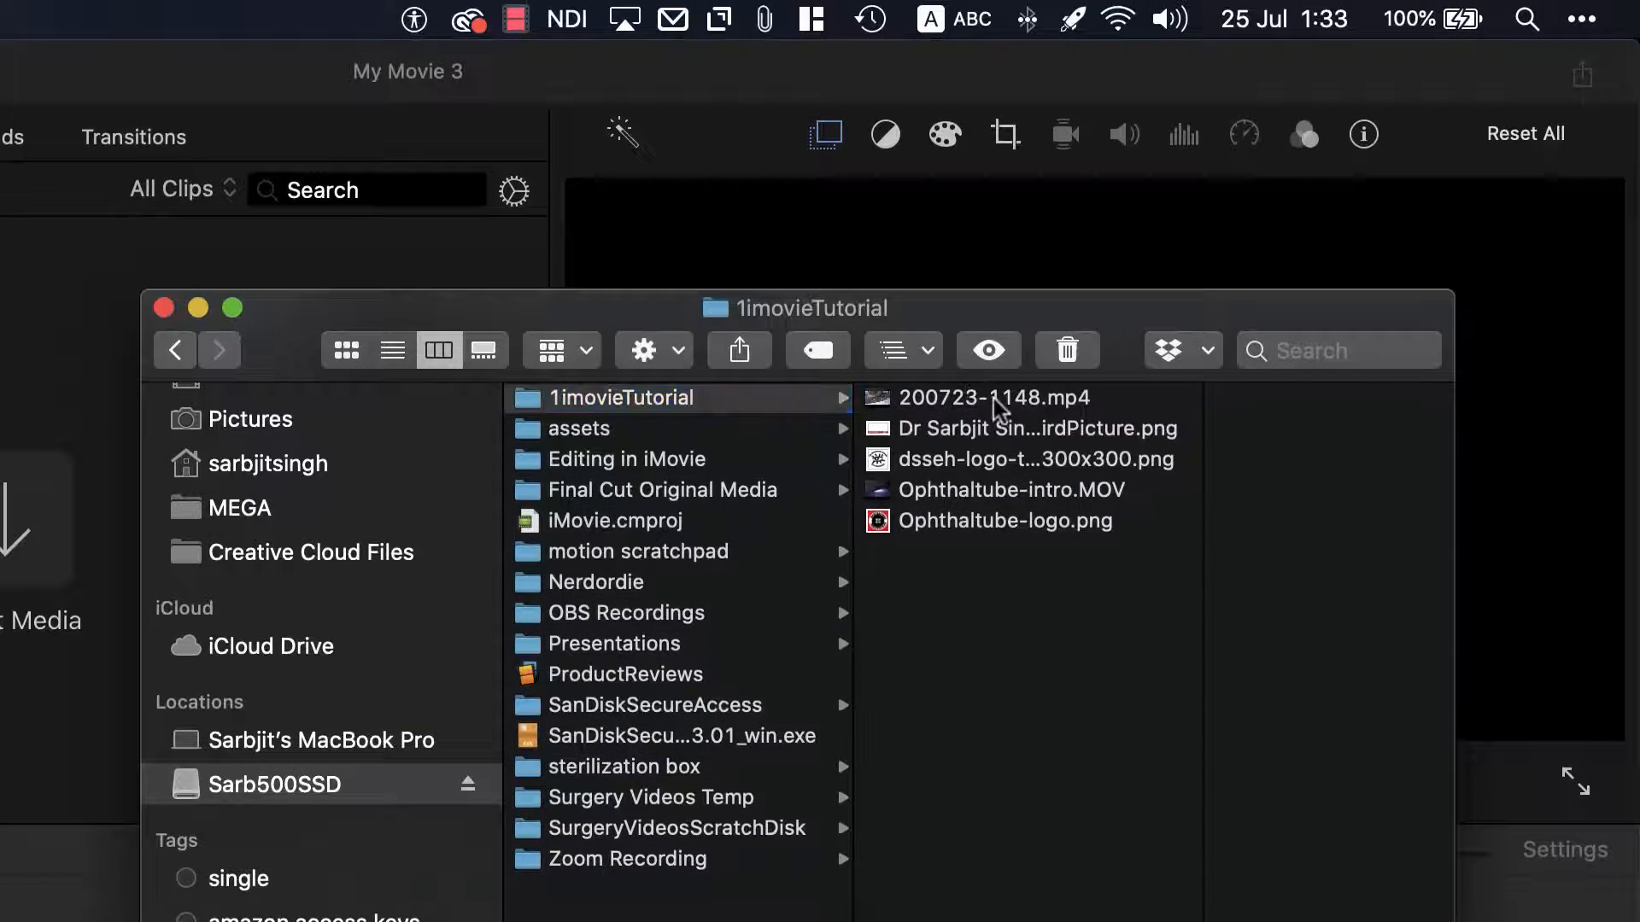
- Import all five files from the 1imovieTutorial folder into the My Movie 3 project media
{"action": "left_click", "coordinate": [993, 398]}
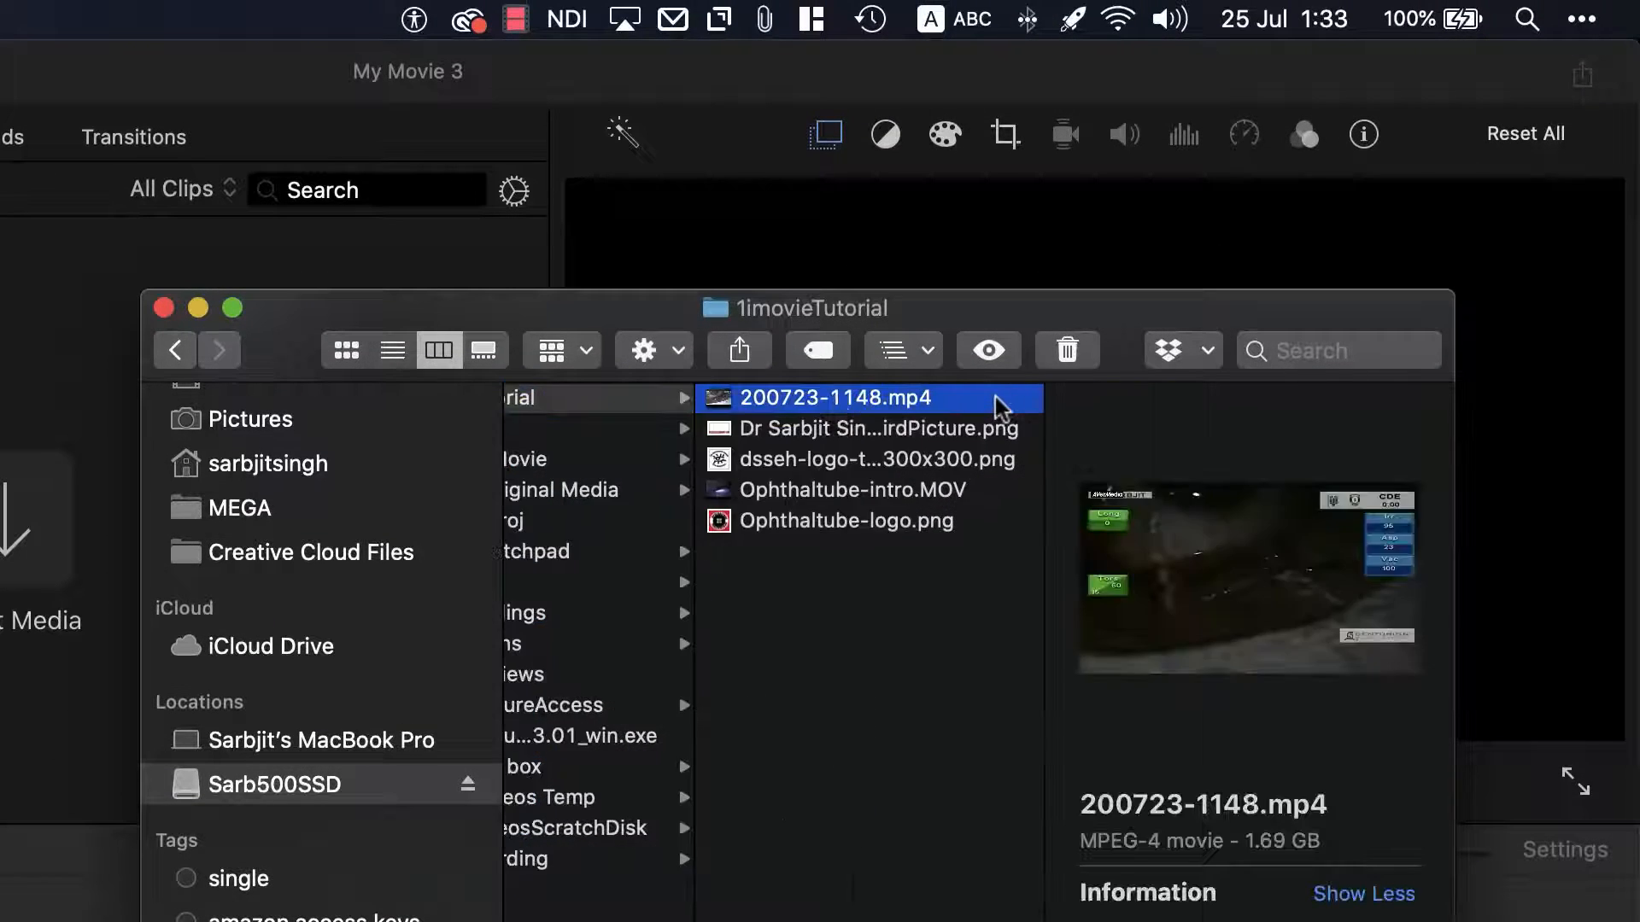
{"action": "left_click", "coordinate": [824, 523], "text": "shift"}
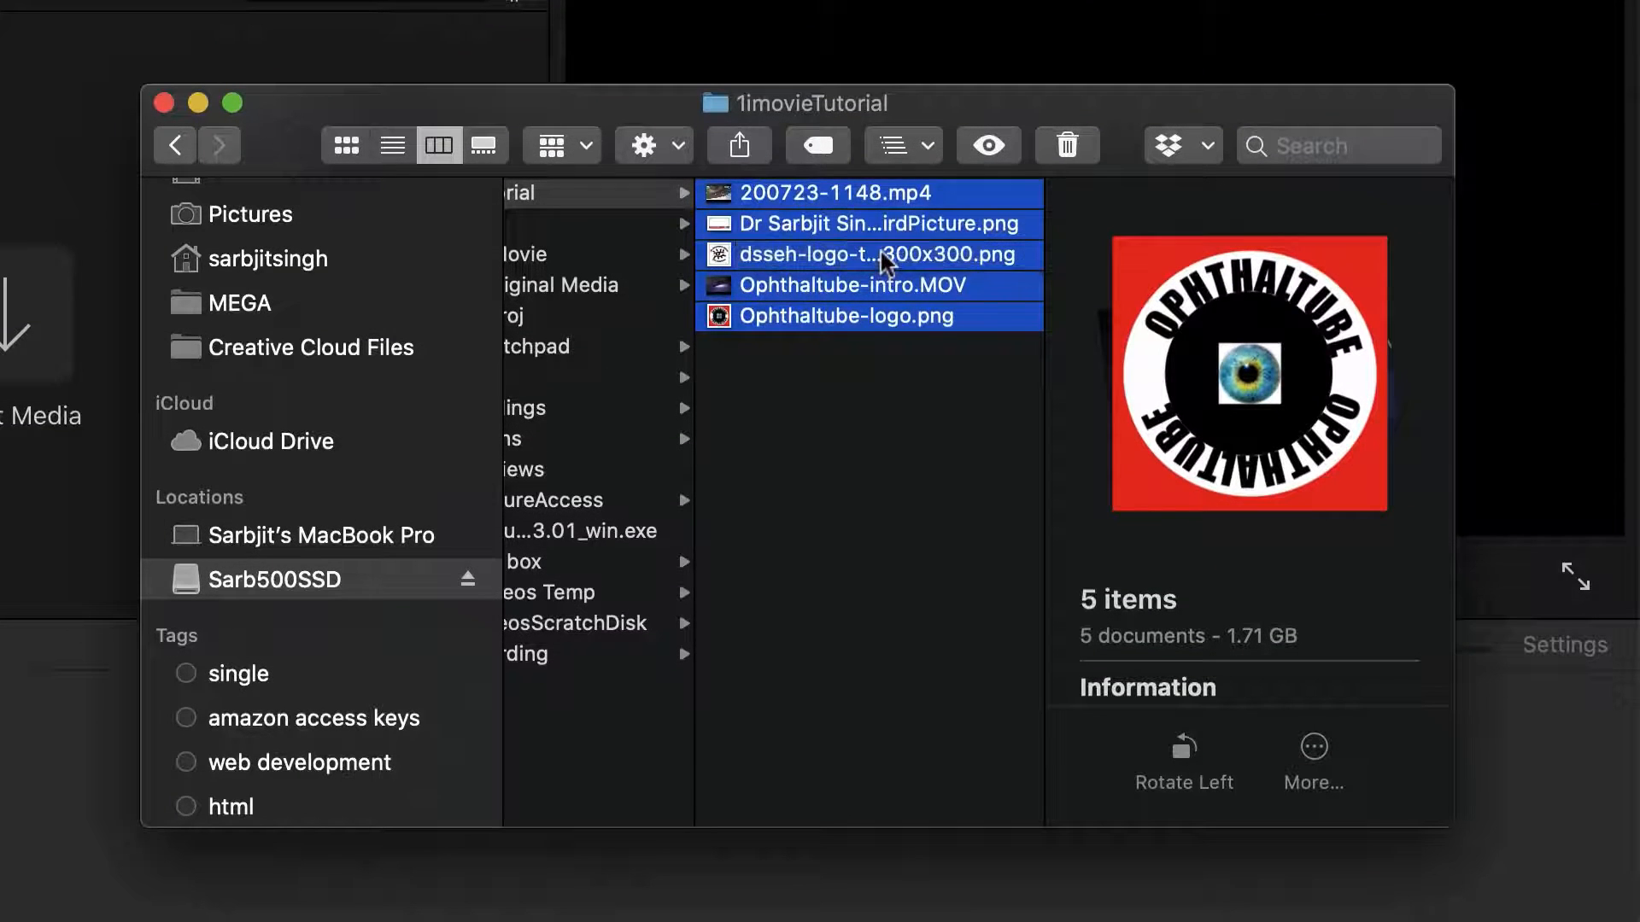
{"action": "left_click_drag", "start_coordinate": [888, 260], "coordinate": [0, 196]}
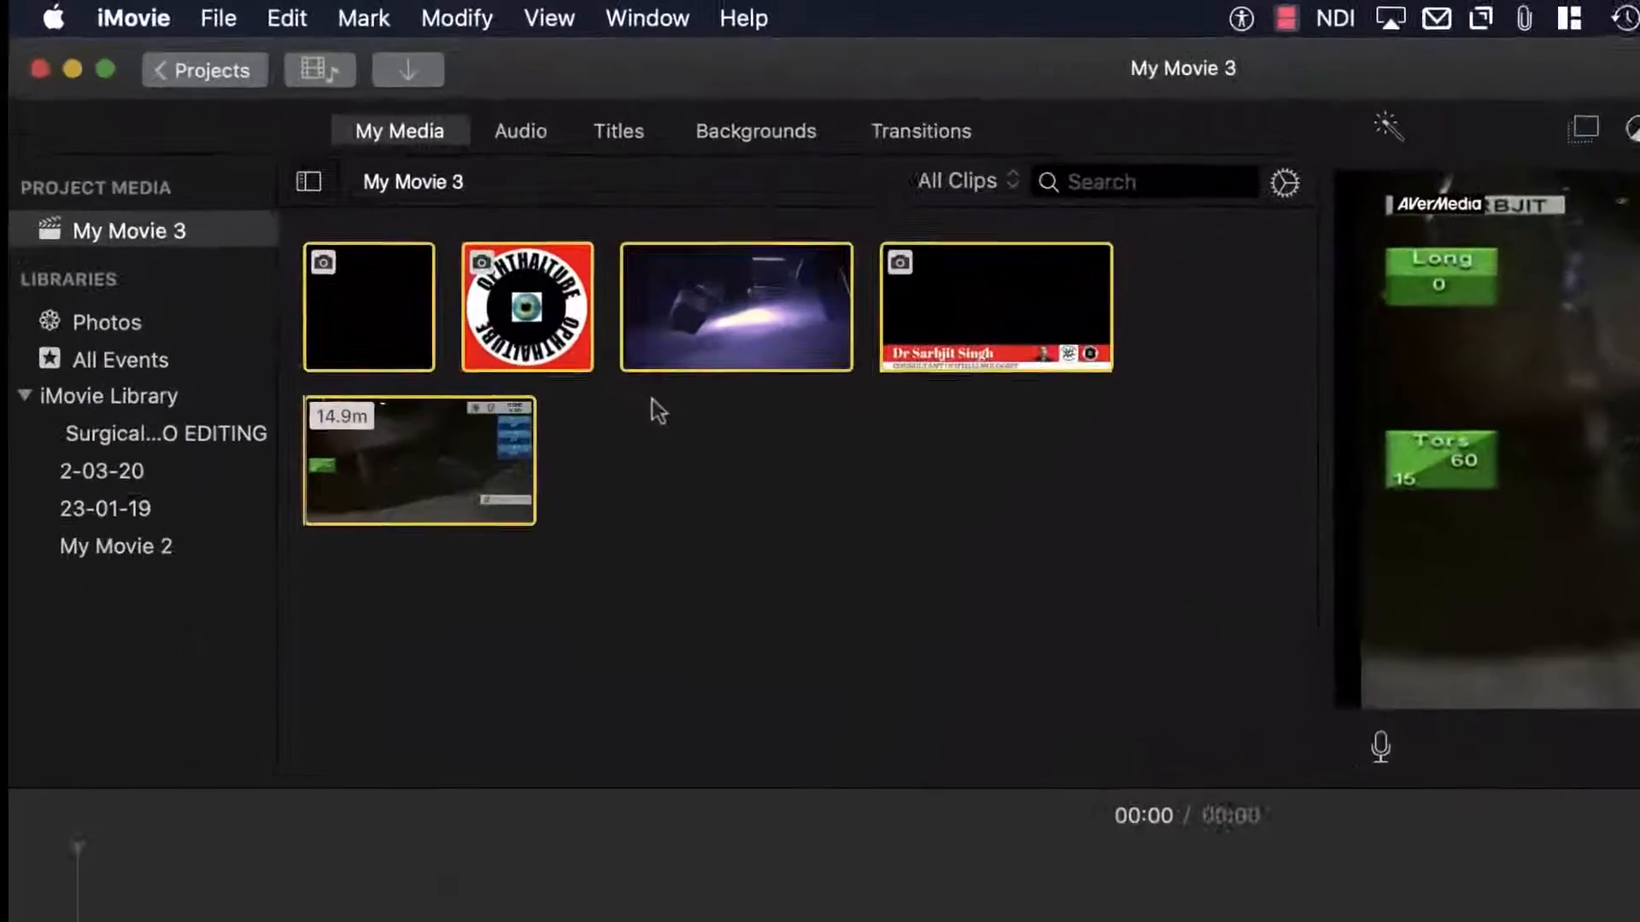
{"action": "left_click", "coordinate": [638, 432]}
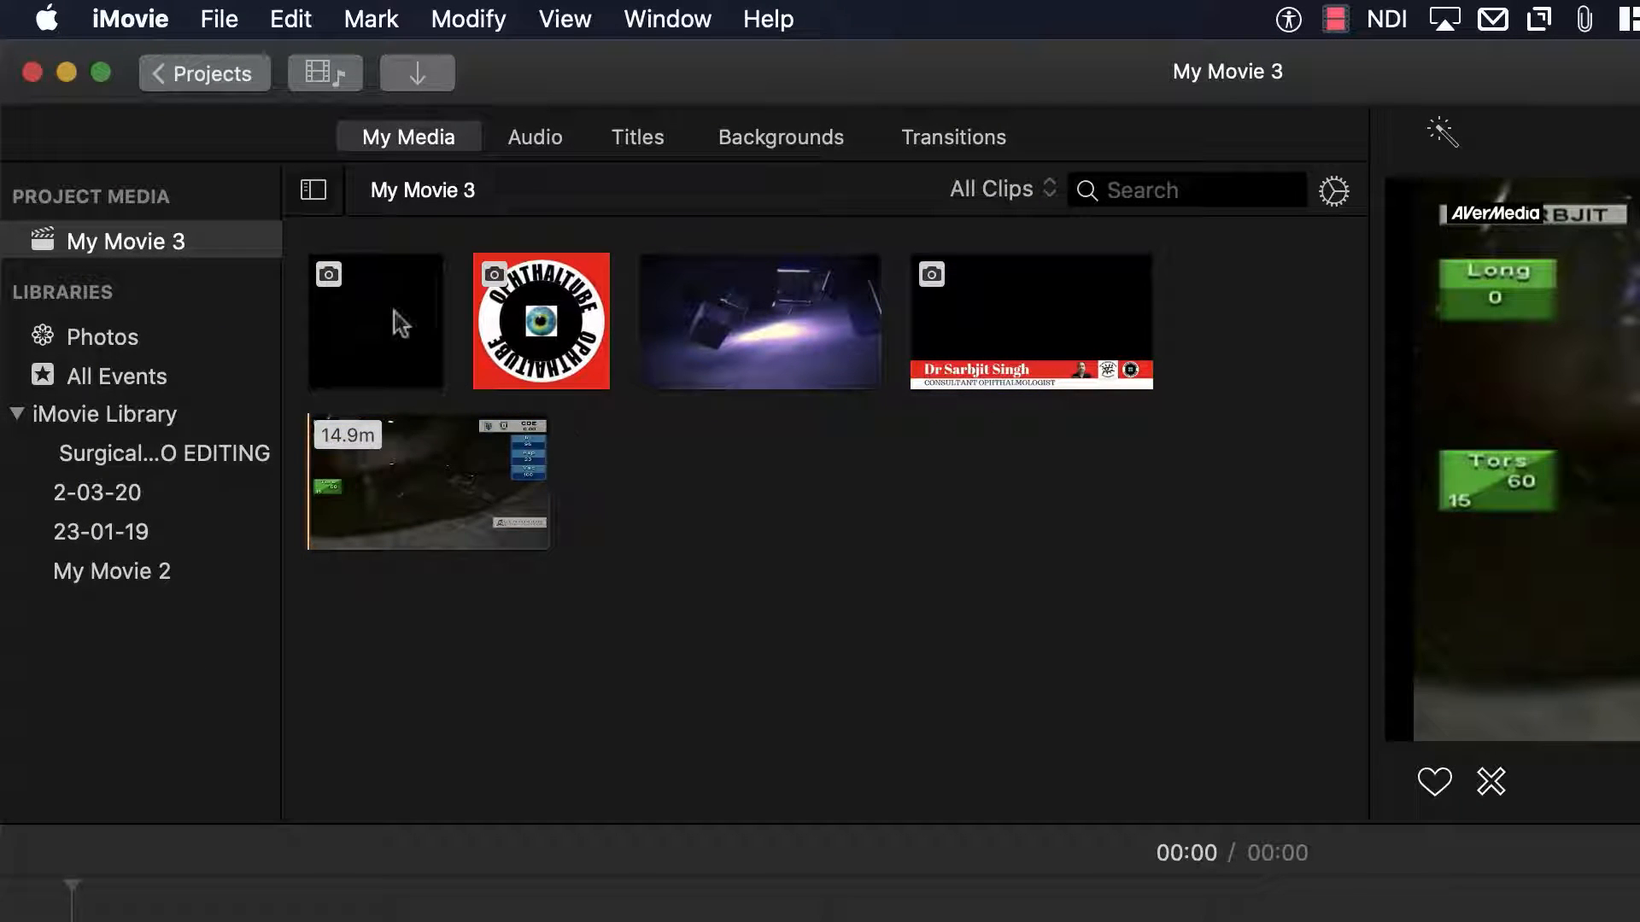
- Mark a range of about 3 minutes in the middle of the 14.9-minute surgery clip and place it in the empty timeline
{"action": "left_click", "coordinate": [329, 279]}
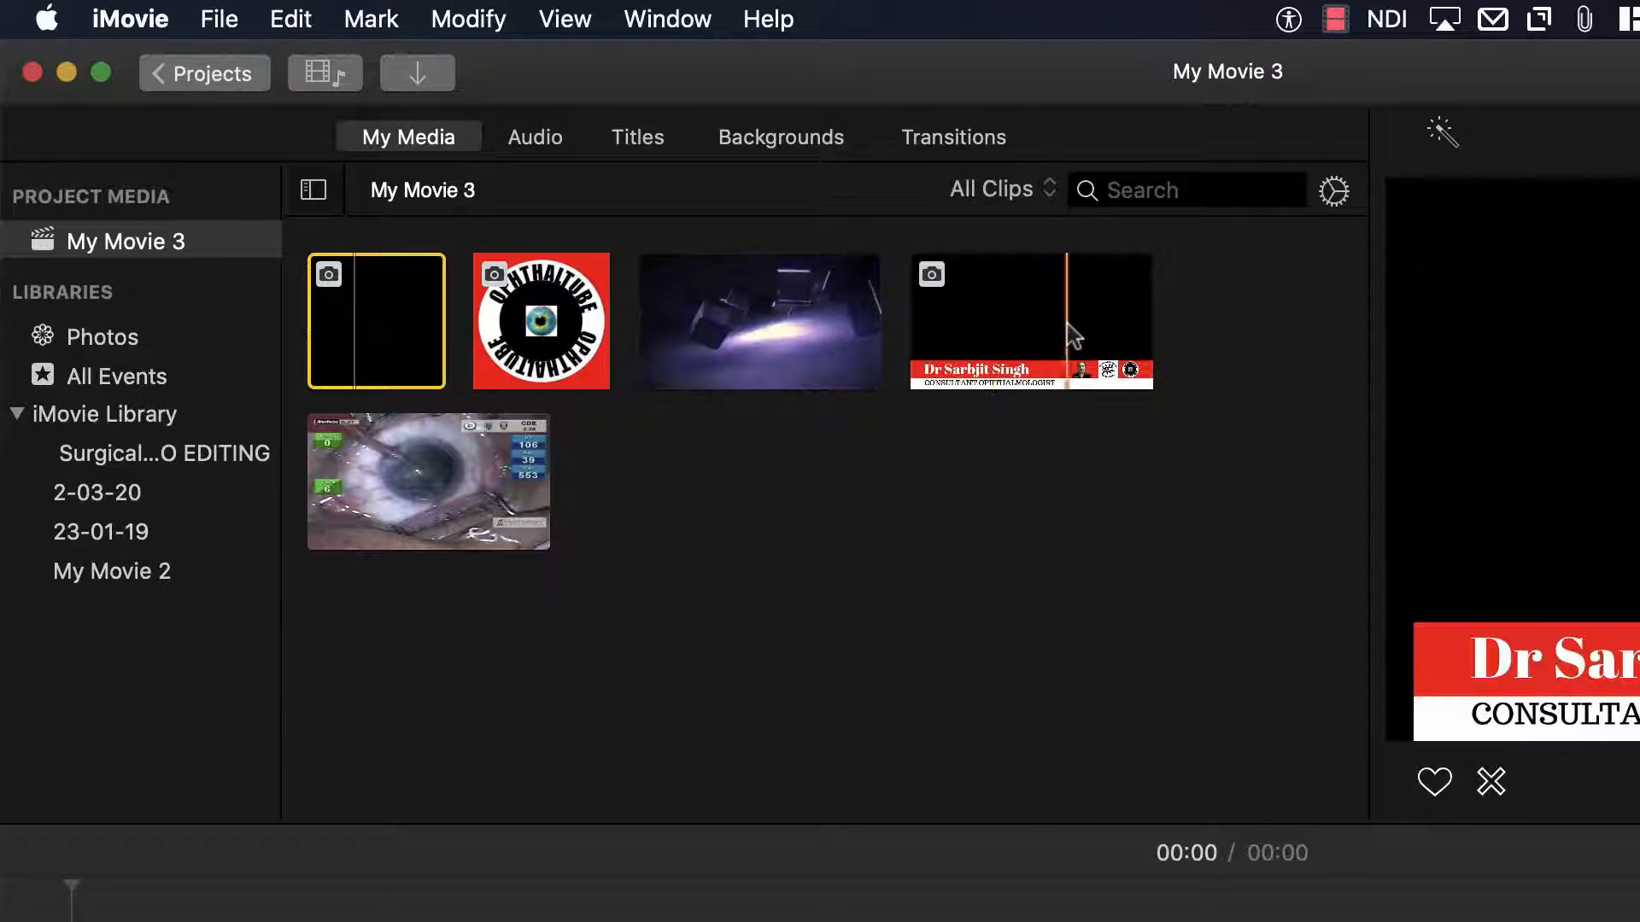
{"action": "left_click", "coordinate": [948, 280]}
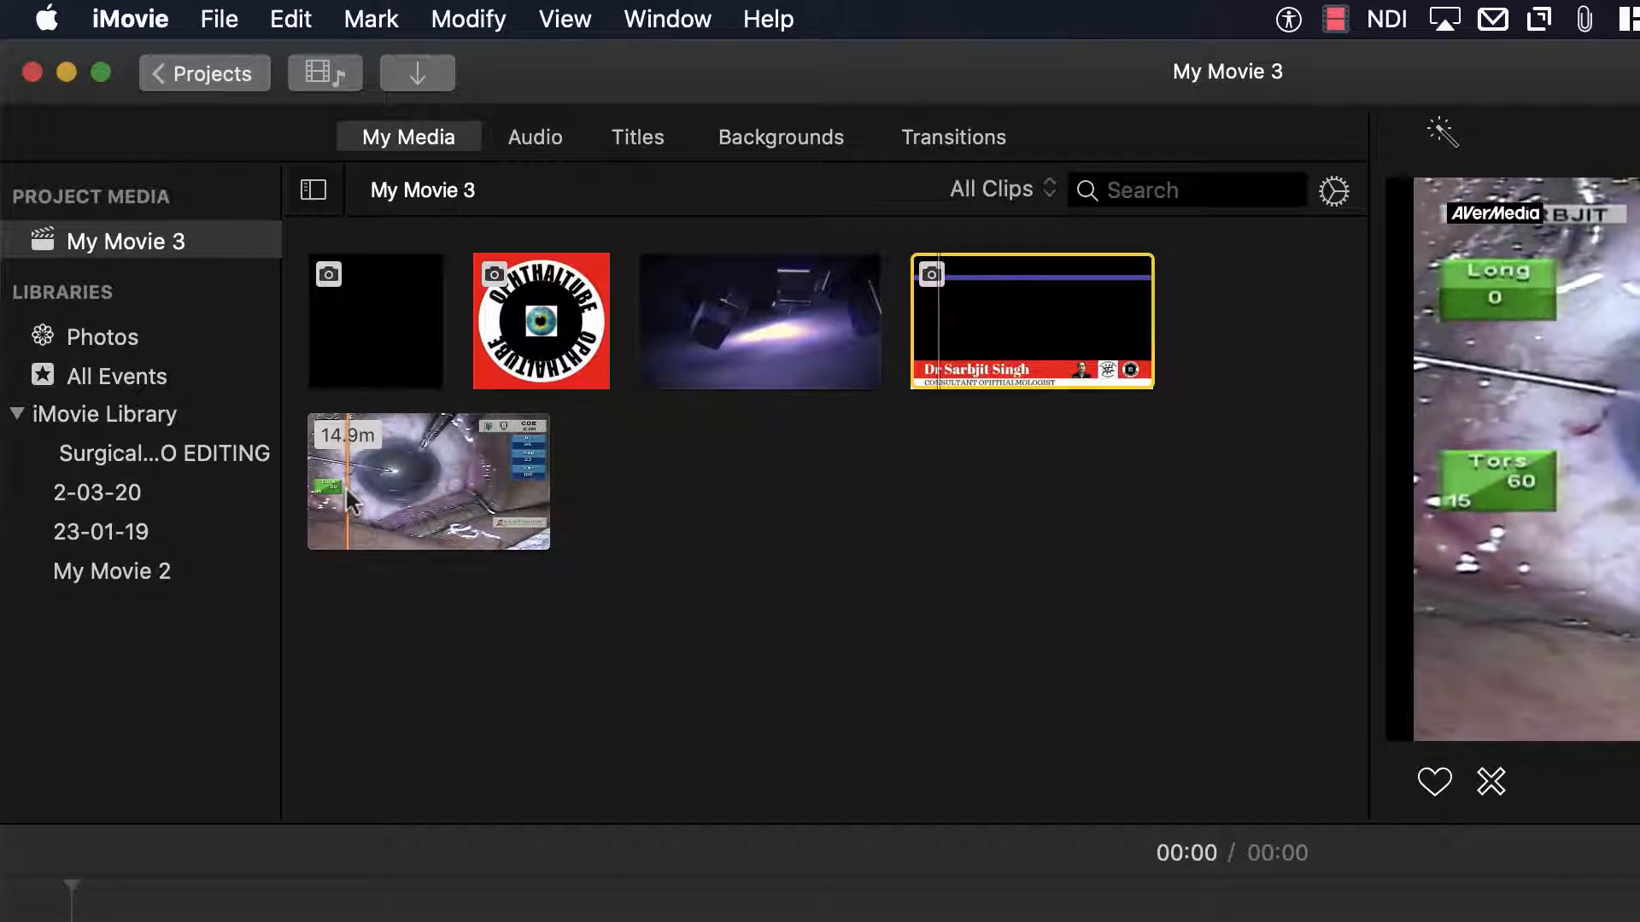
{"action": "left_click", "coordinate": [395, 500]}
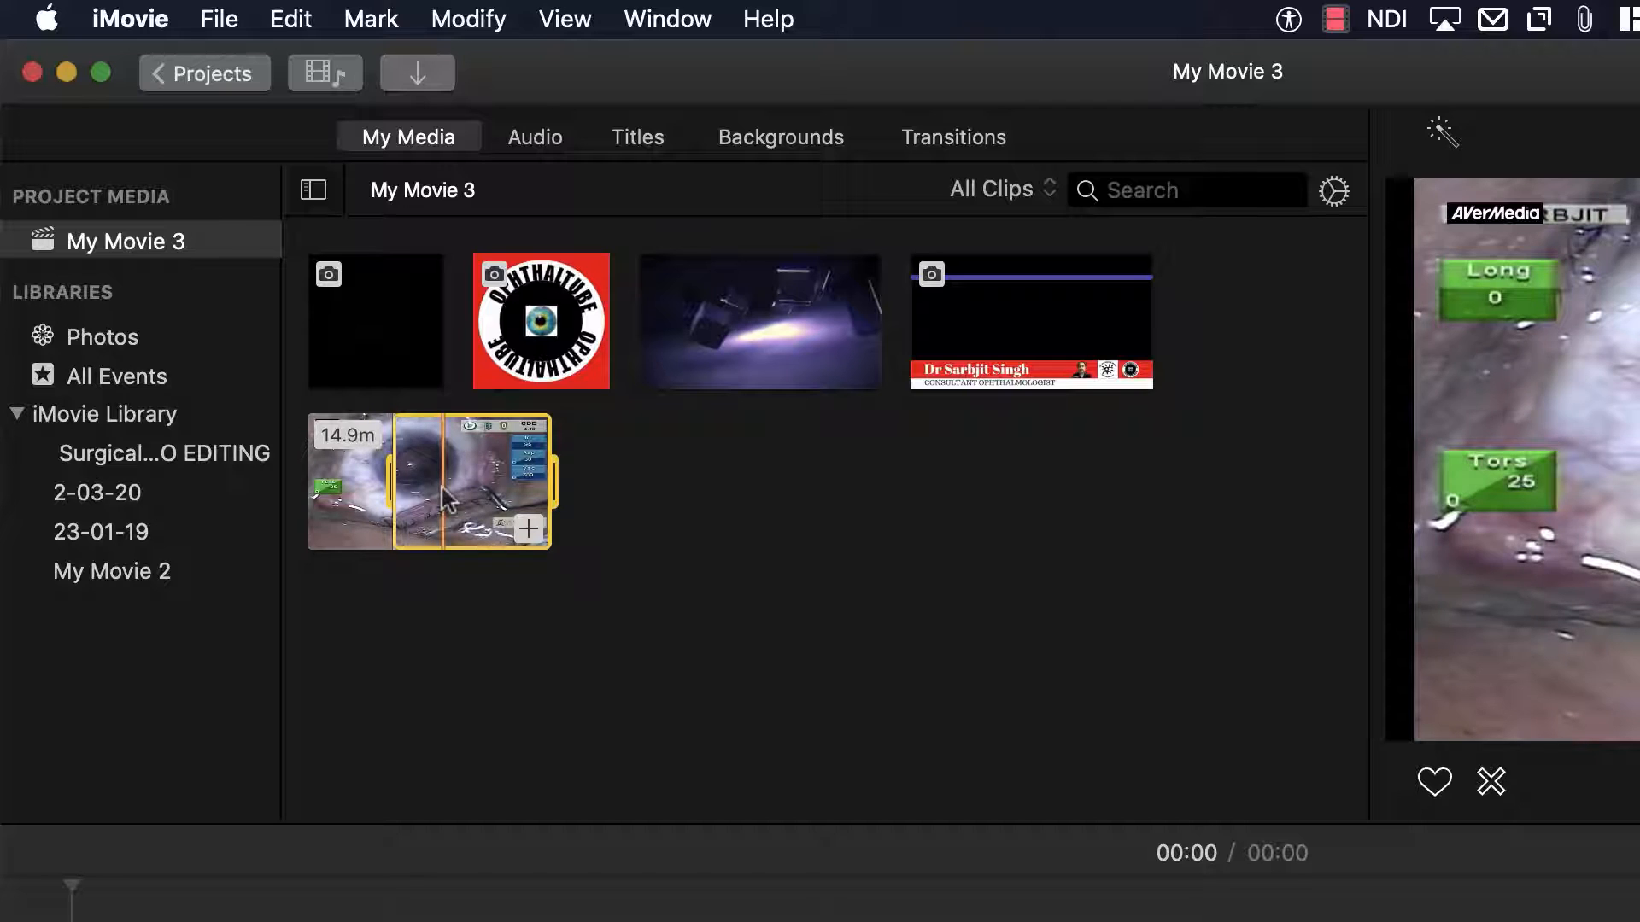
{"action": "key", "text": "o"}
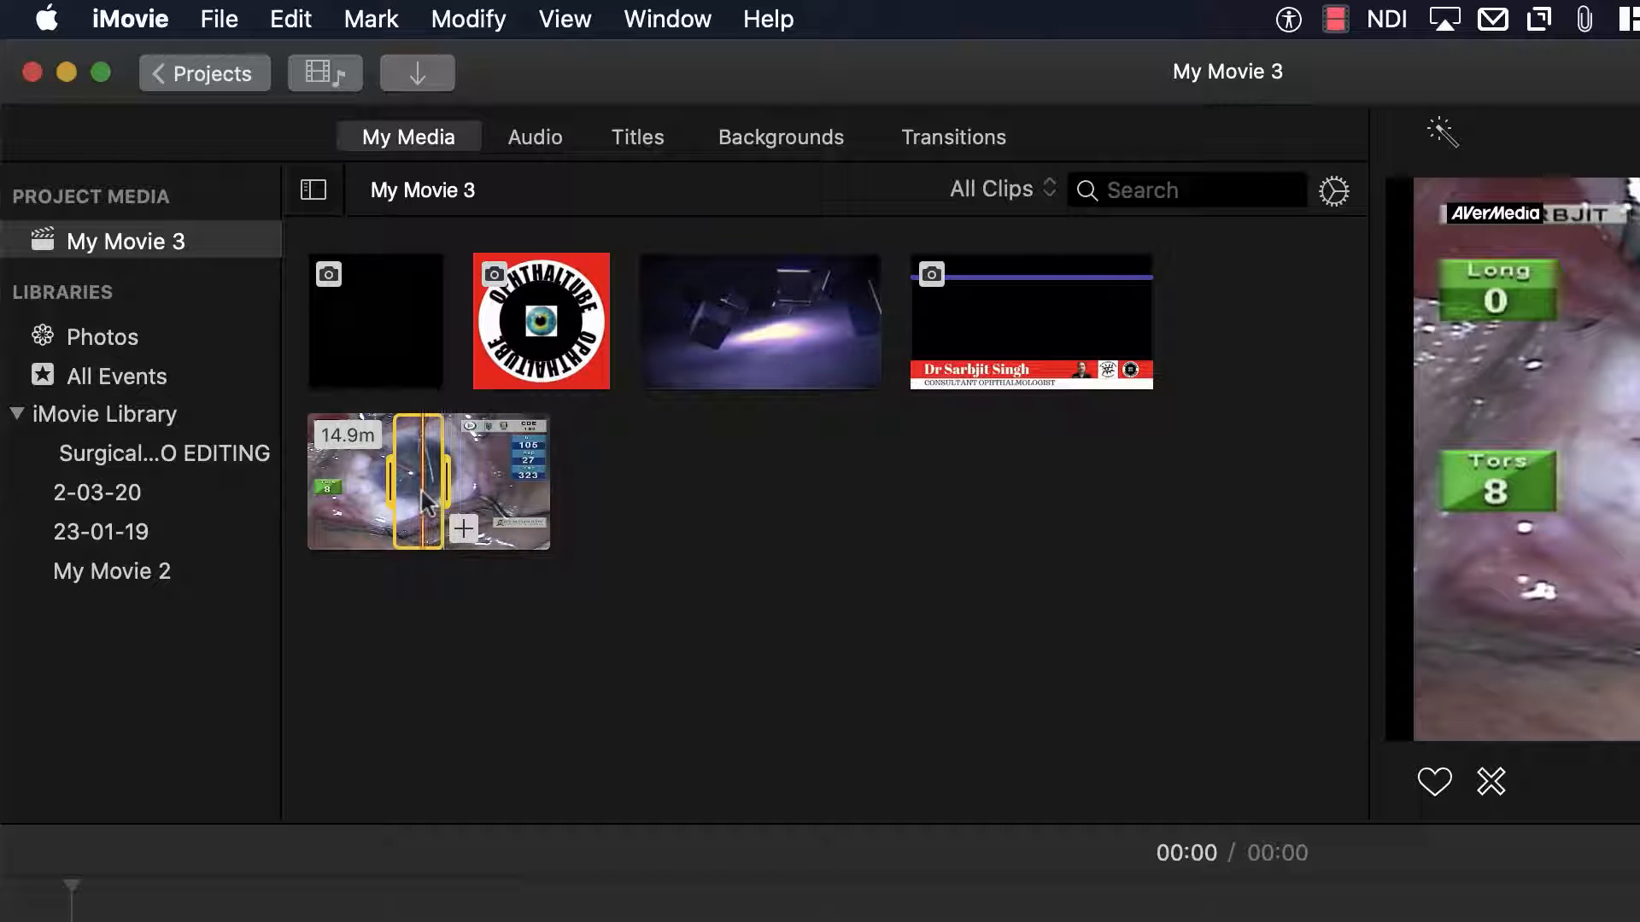
{"action": "left_click_drag", "start_coordinate": [425, 500], "coordinate": [379, 921]}
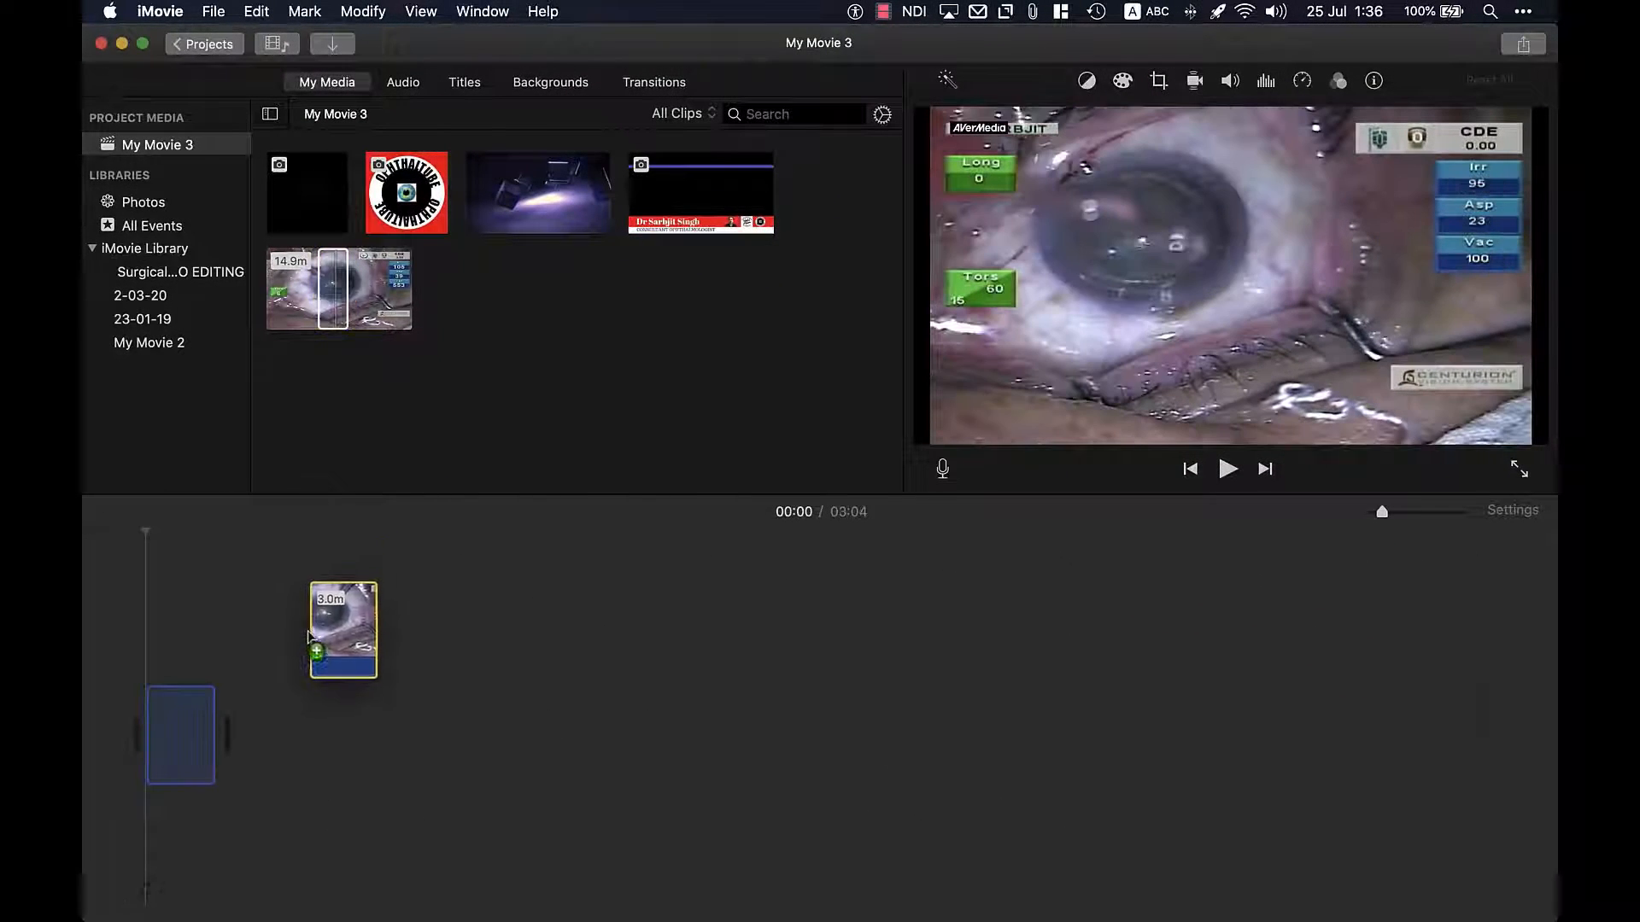
{"action": "left_click_drag", "start_coordinate": [309, 636], "coordinate": [303, 689]}
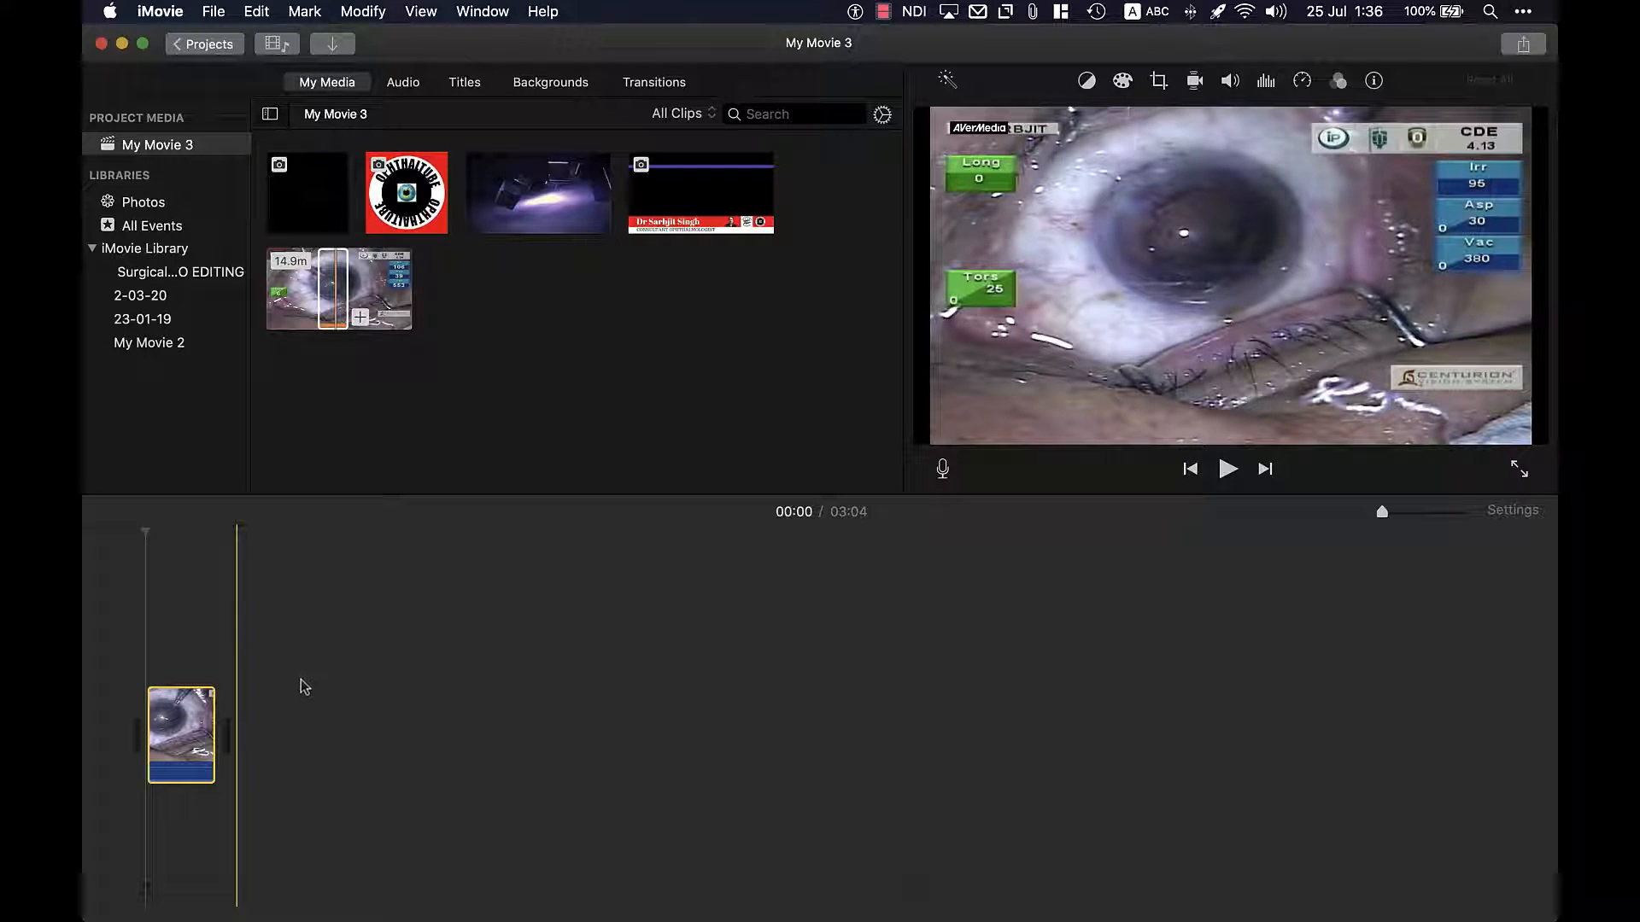
- Mark a range of about 55 seconds in the later part of the surgery clip and append it to the timeline
{"action": "left_click", "coordinate": [355, 301]}
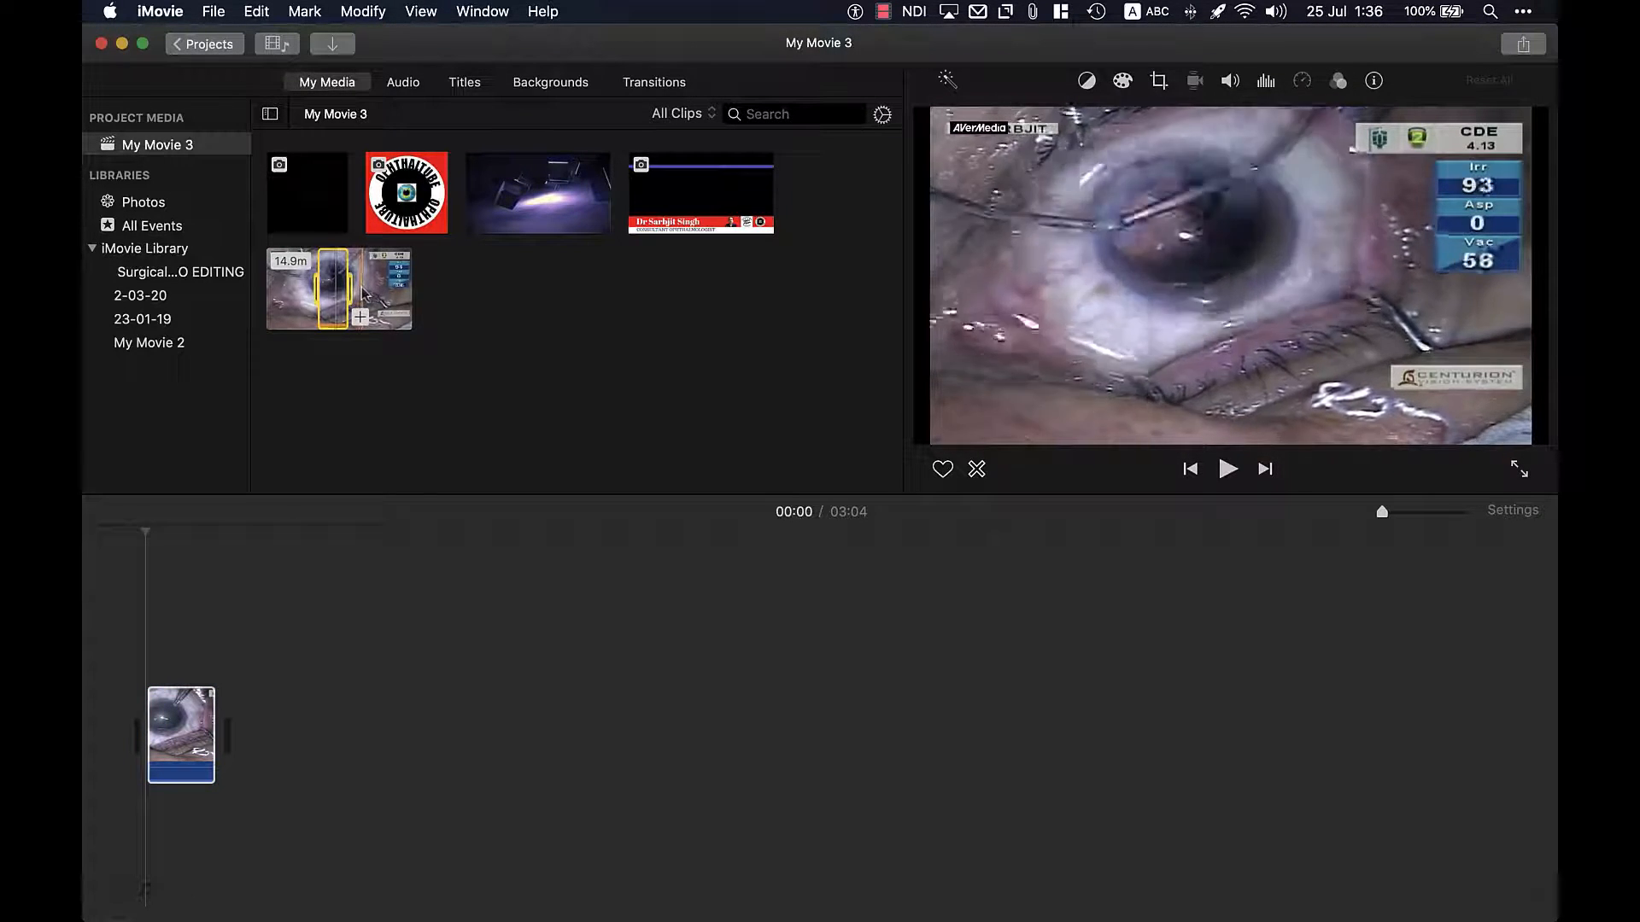
{"action": "left_click", "coordinate": [359, 293]}
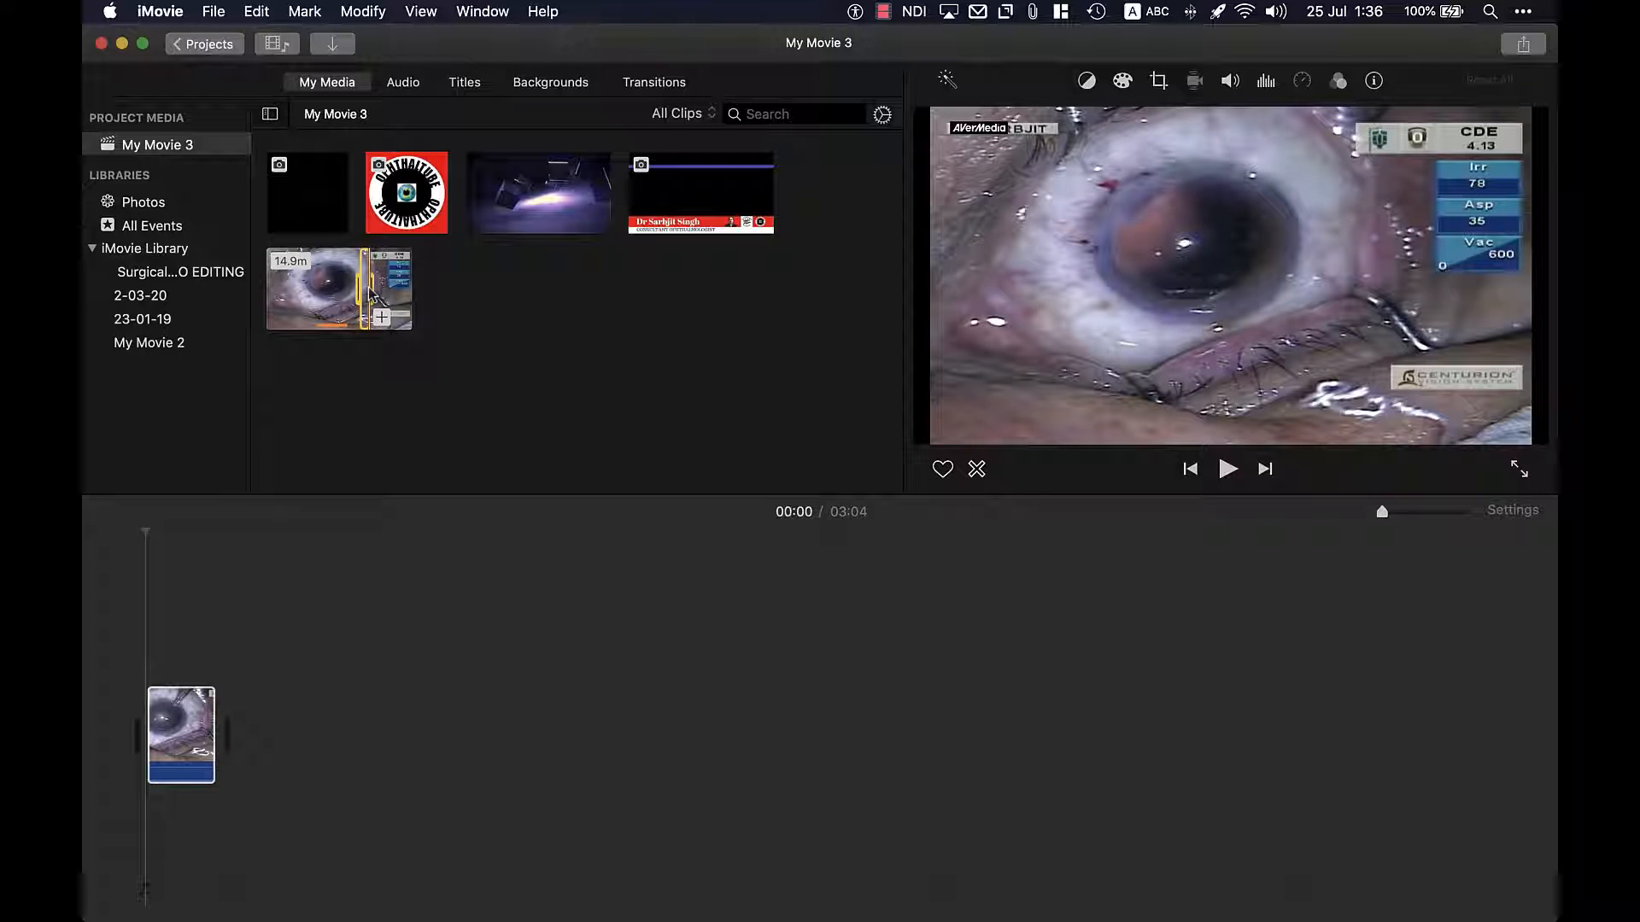
{"action": "key", "text": "e"}
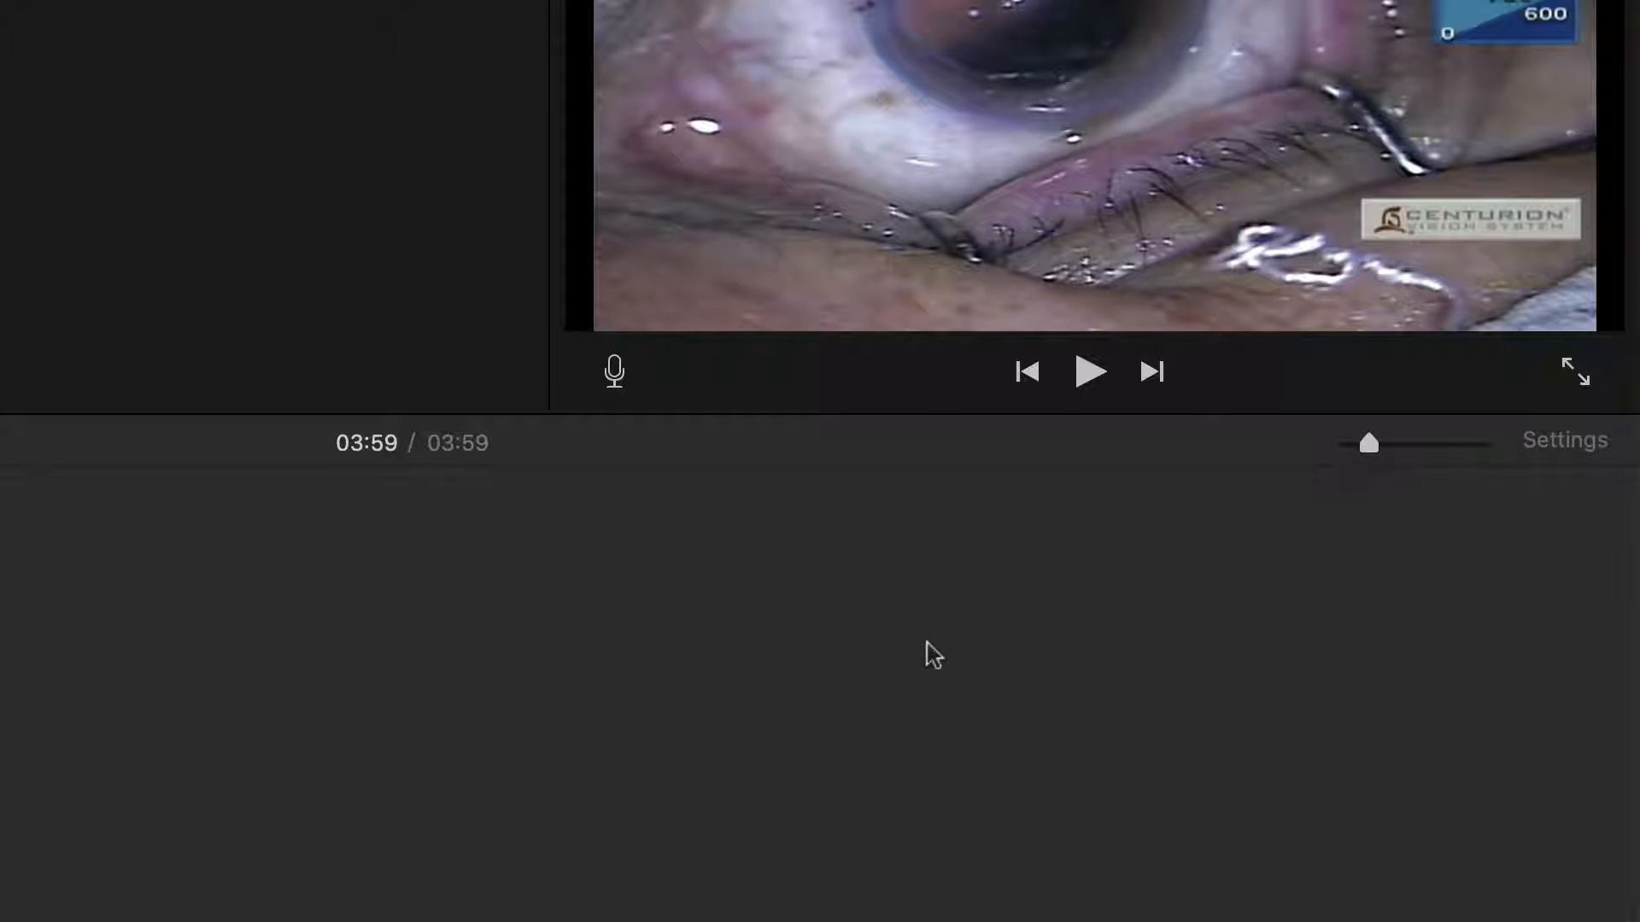
- Extend the first timeline clip's beginning by about 87 seconds and trim about 3 seconds off its end
{"action": "left_click_drag", "start_coordinate": [817, 914], "coordinate": [0, 897]}
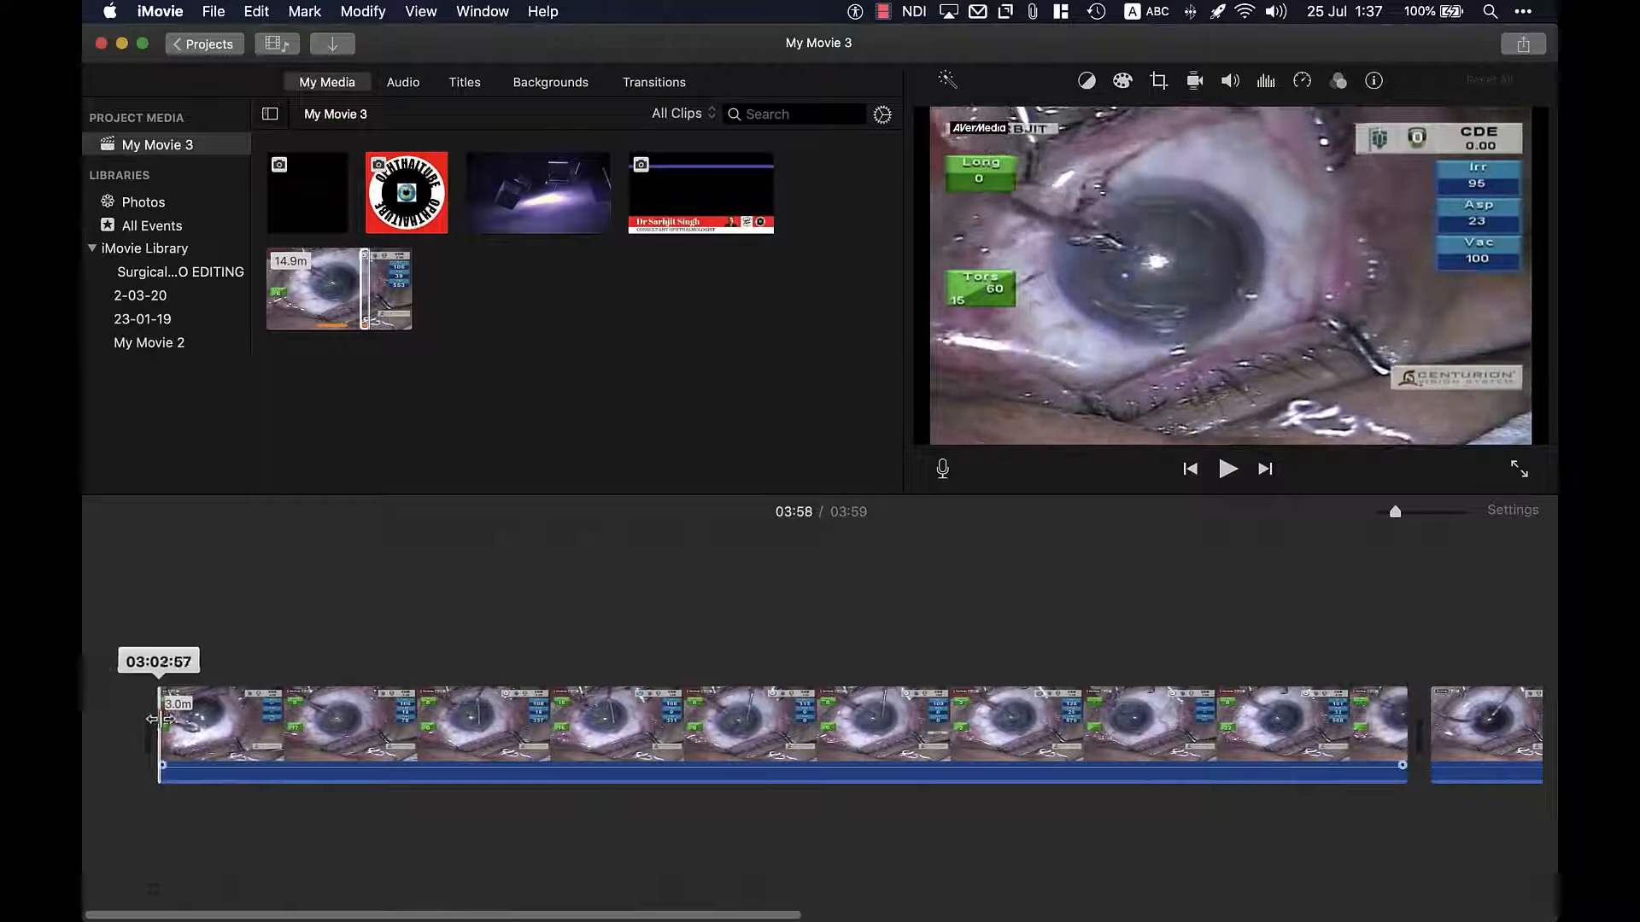
{"action": "left_click_drag", "start_coordinate": [159, 719], "coordinate": [85, 722]}
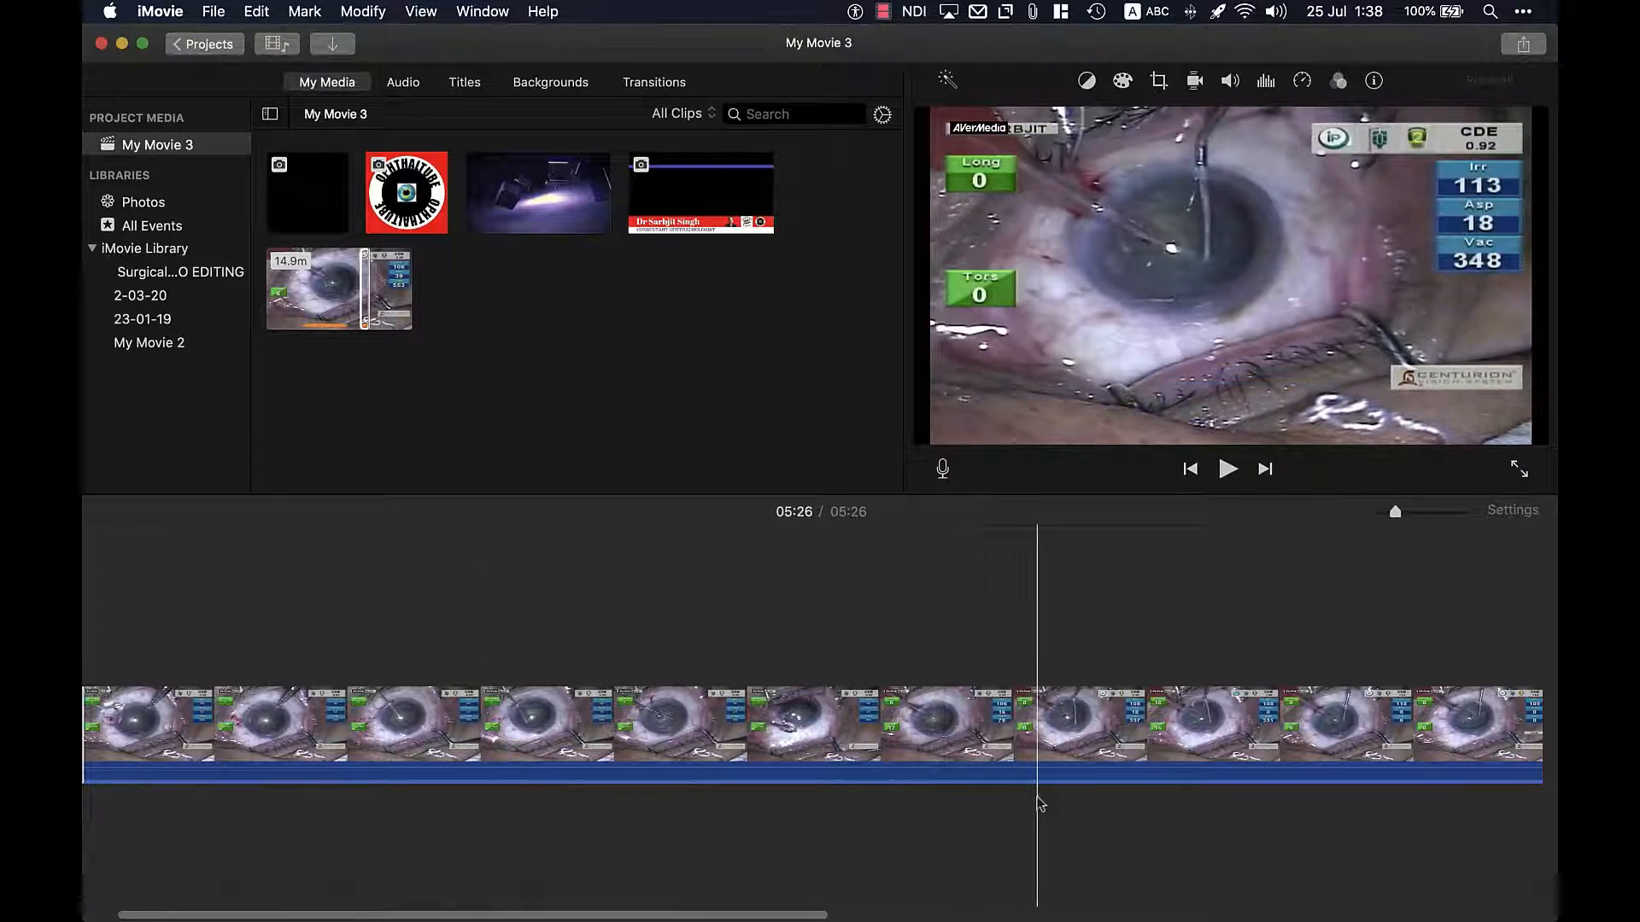
{"action": "scroll", "coordinate": [1042, 801], "scroll_direction": "right", "scroll_amount": 5}
{"action": "scroll", "coordinate": [991, 793], "scroll_direction": "right", "scroll_amount": 5}
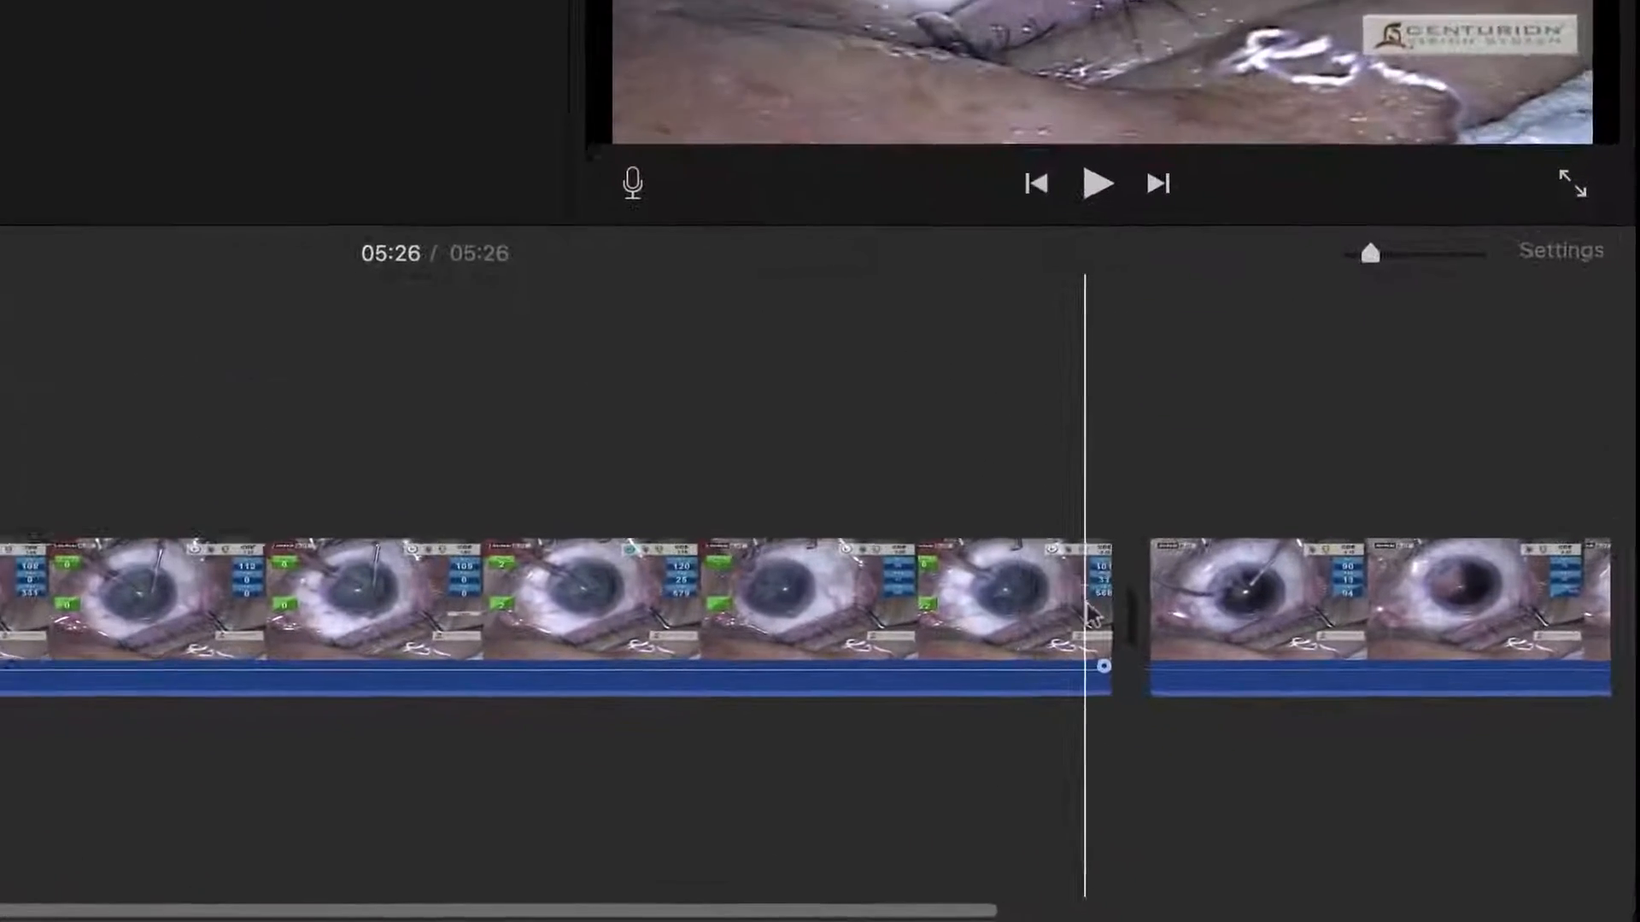
{"action": "mouse_move", "coordinate": [1091, 589]}
{"action": "left_mouse_down"}
{"action": "mouse_move", "coordinate": [910, 601]}
{"action": "mouse_move", "coordinate": [1072, 603]}
{"action": "left_mouse_up"}
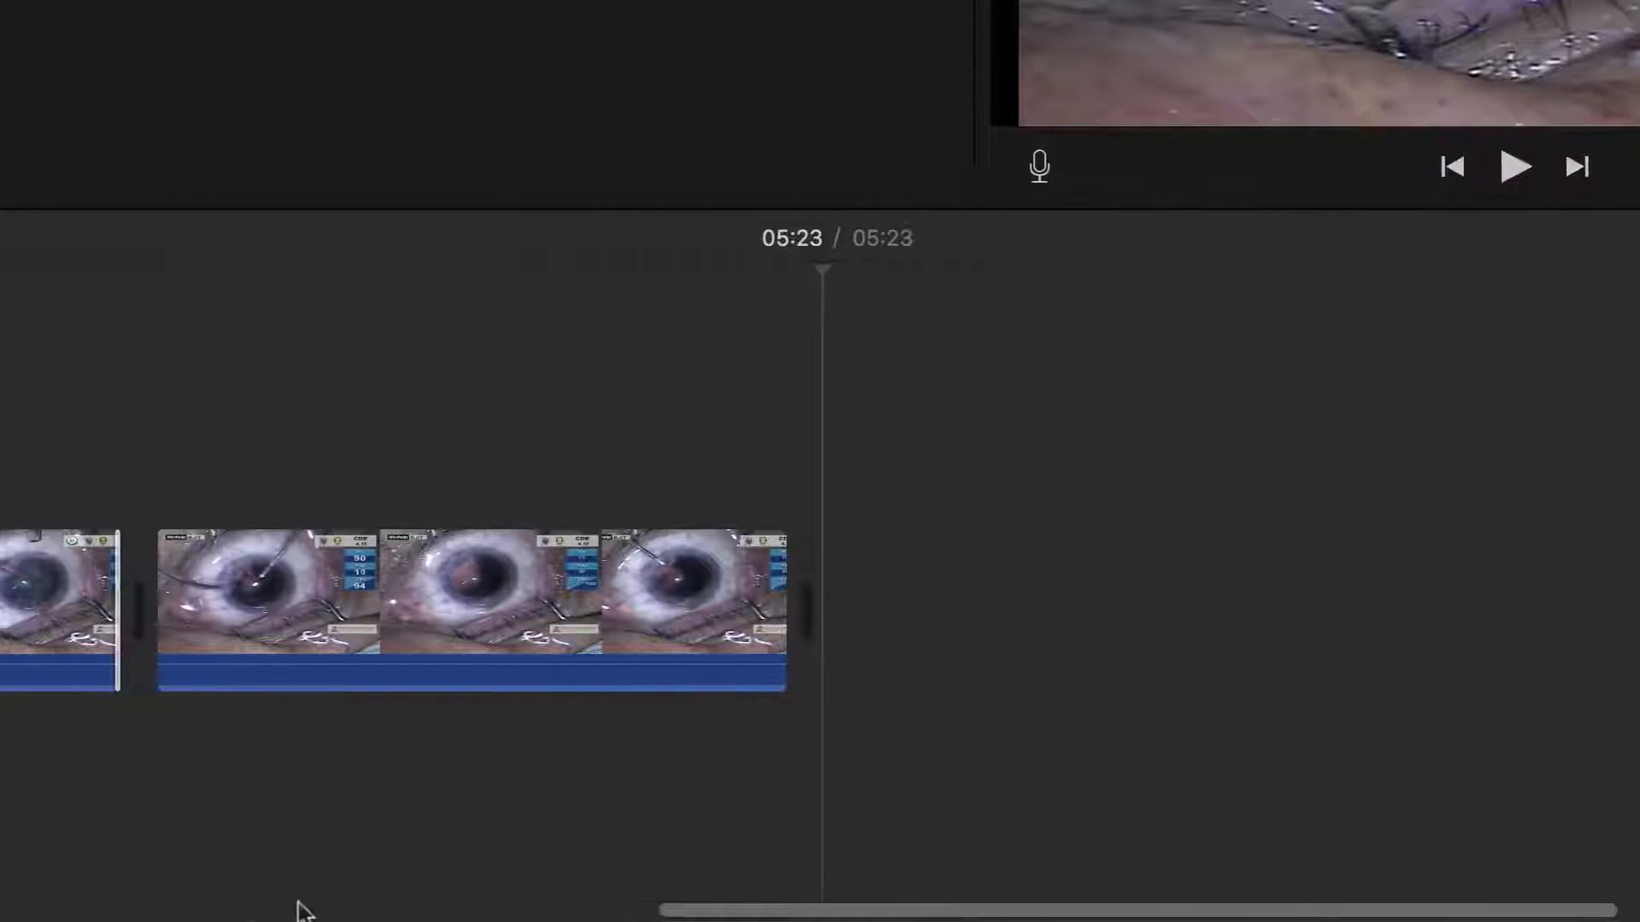
- Trim about 86 seconds off the first timeline clip's beginning and extend its end by about 23 seconds
{"action": "left_click_drag", "start_coordinate": [830, 910], "coordinate": [0, 910]}
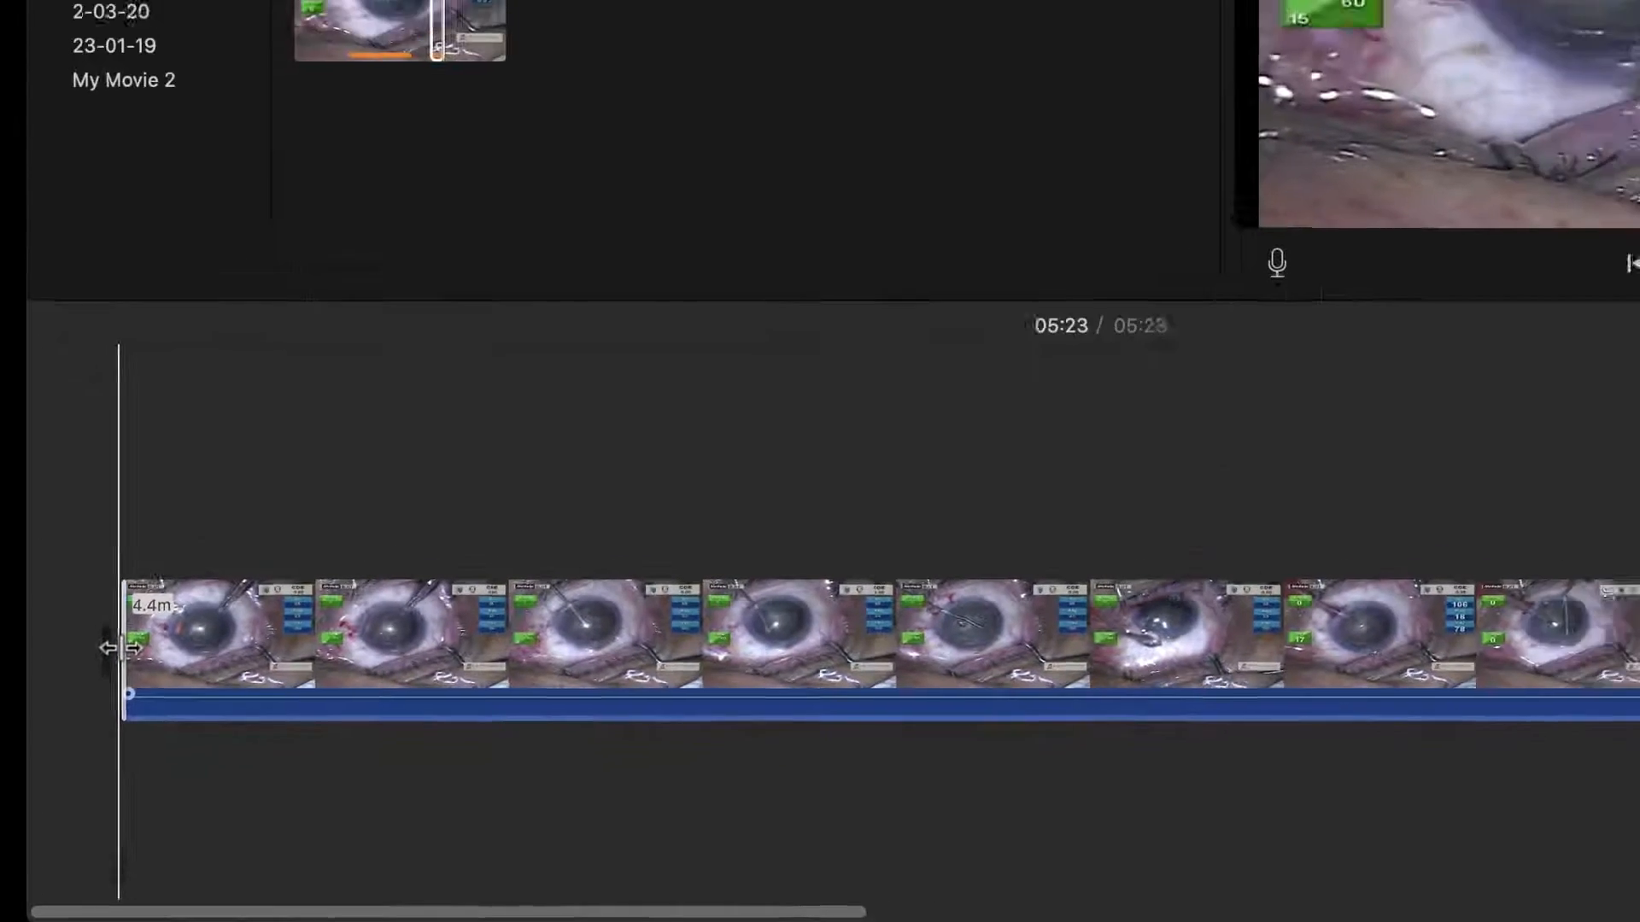
{"action": "left_click_drag", "start_coordinate": [109, 608], "coordinate": [149, 609]}
{"action": "left_click_drag", "start_coordinate": [171, 734], "coordinate": [738, 773]}
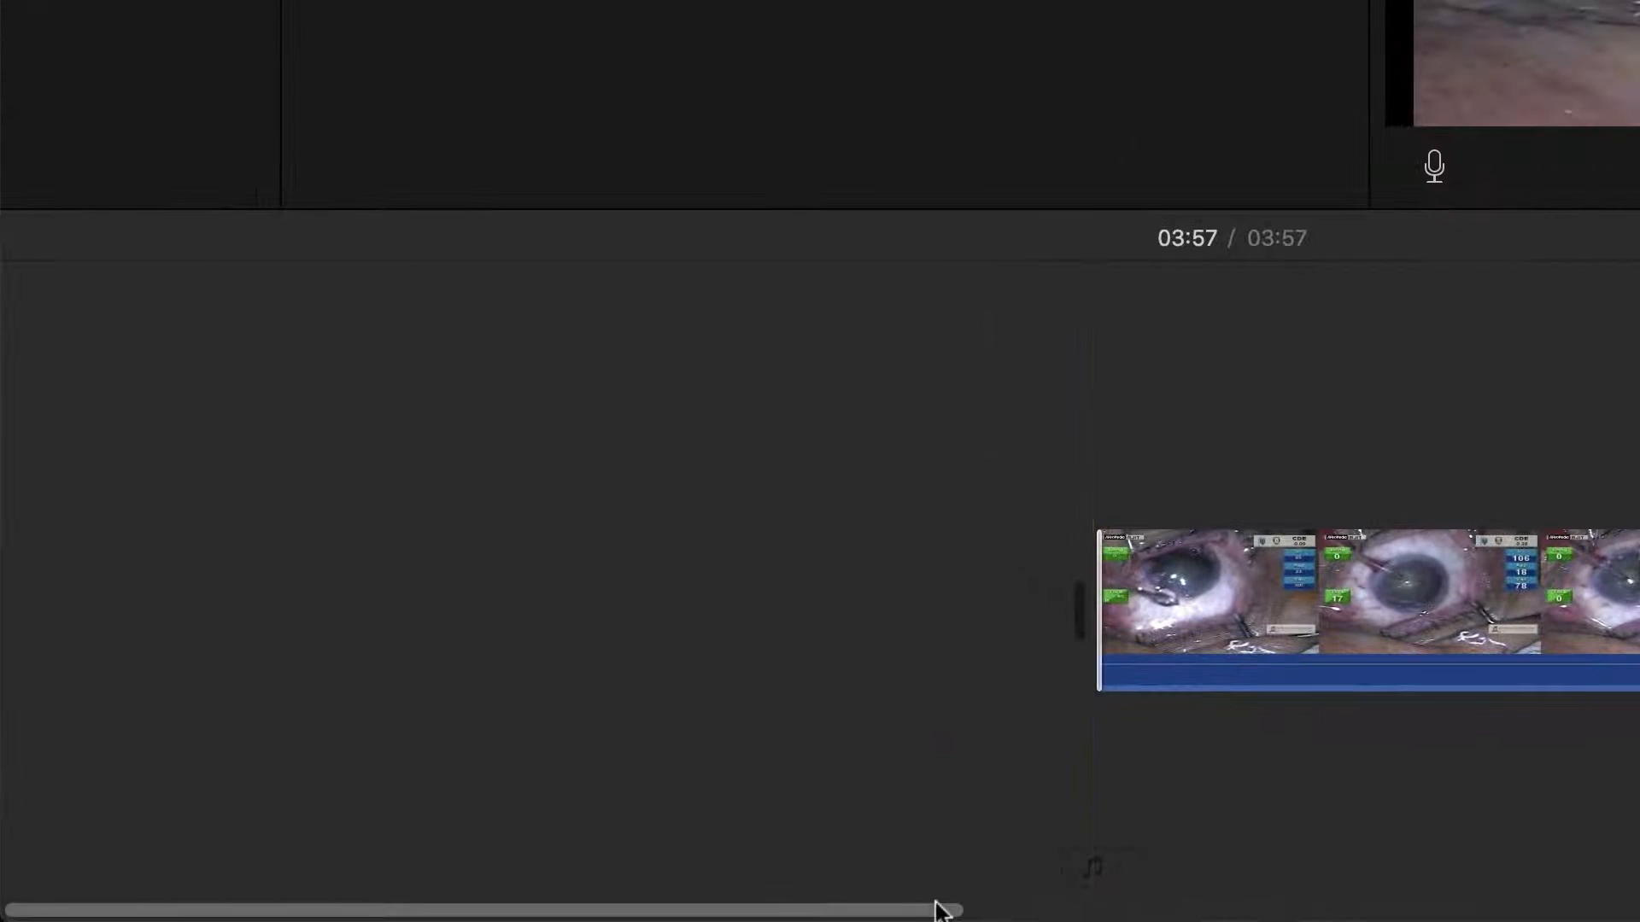
{"action": "left_click_drag", "start_coordinate": [940, 910], "coordinate": [1332, 897]}
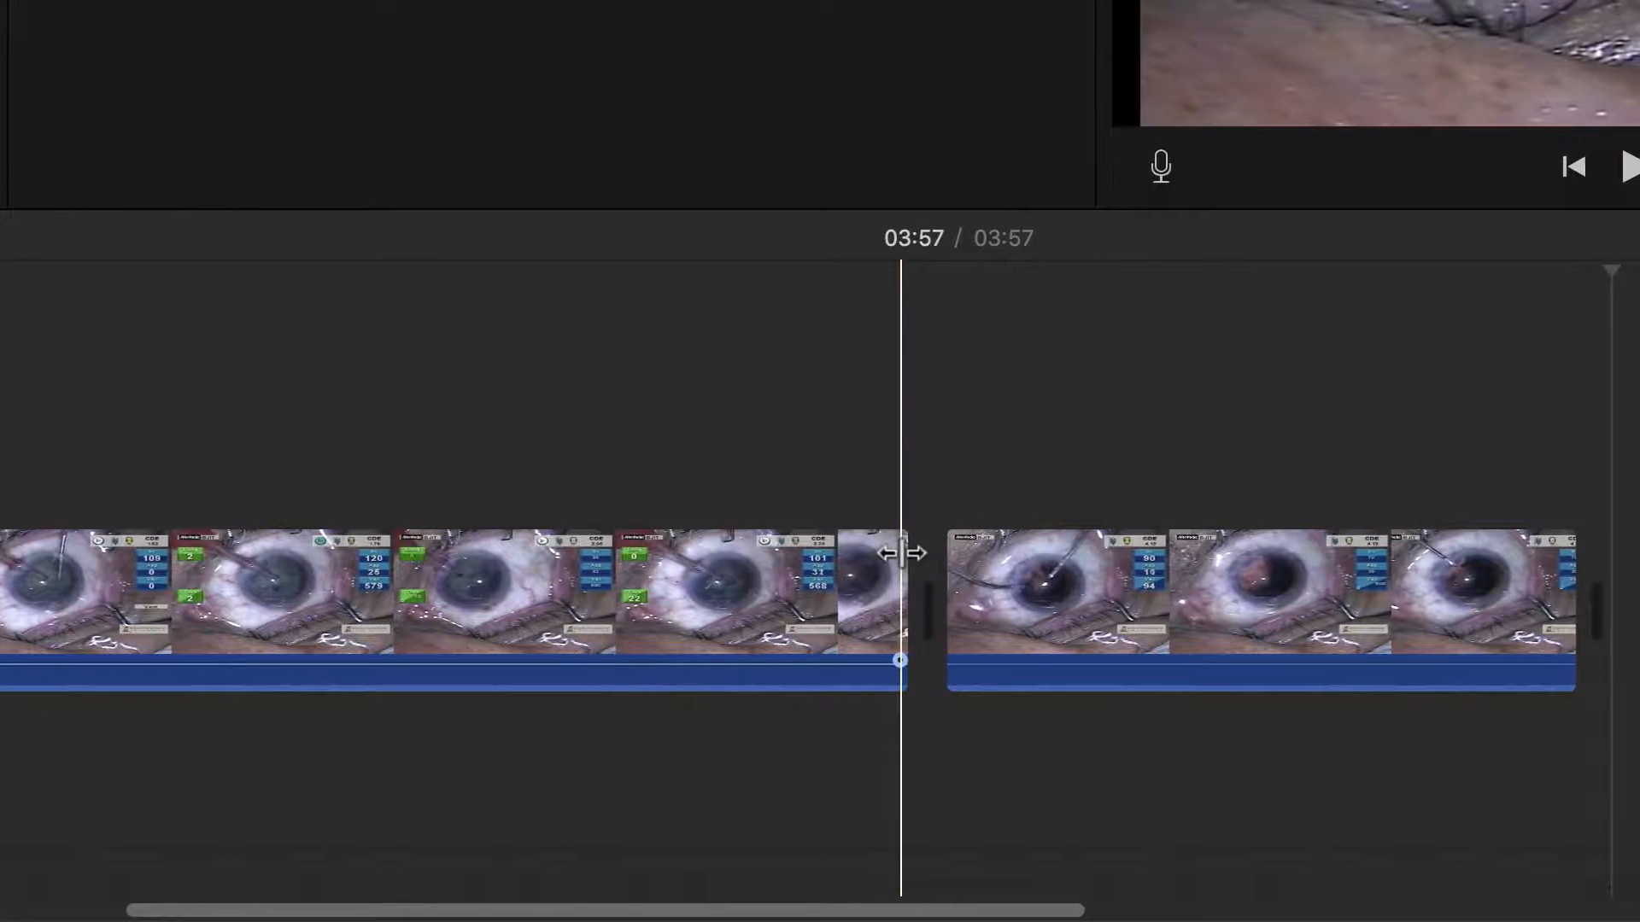
{"action": "left_click_drag", "start_coordinate": [902, 554], "coordinate": [1172, 568]}
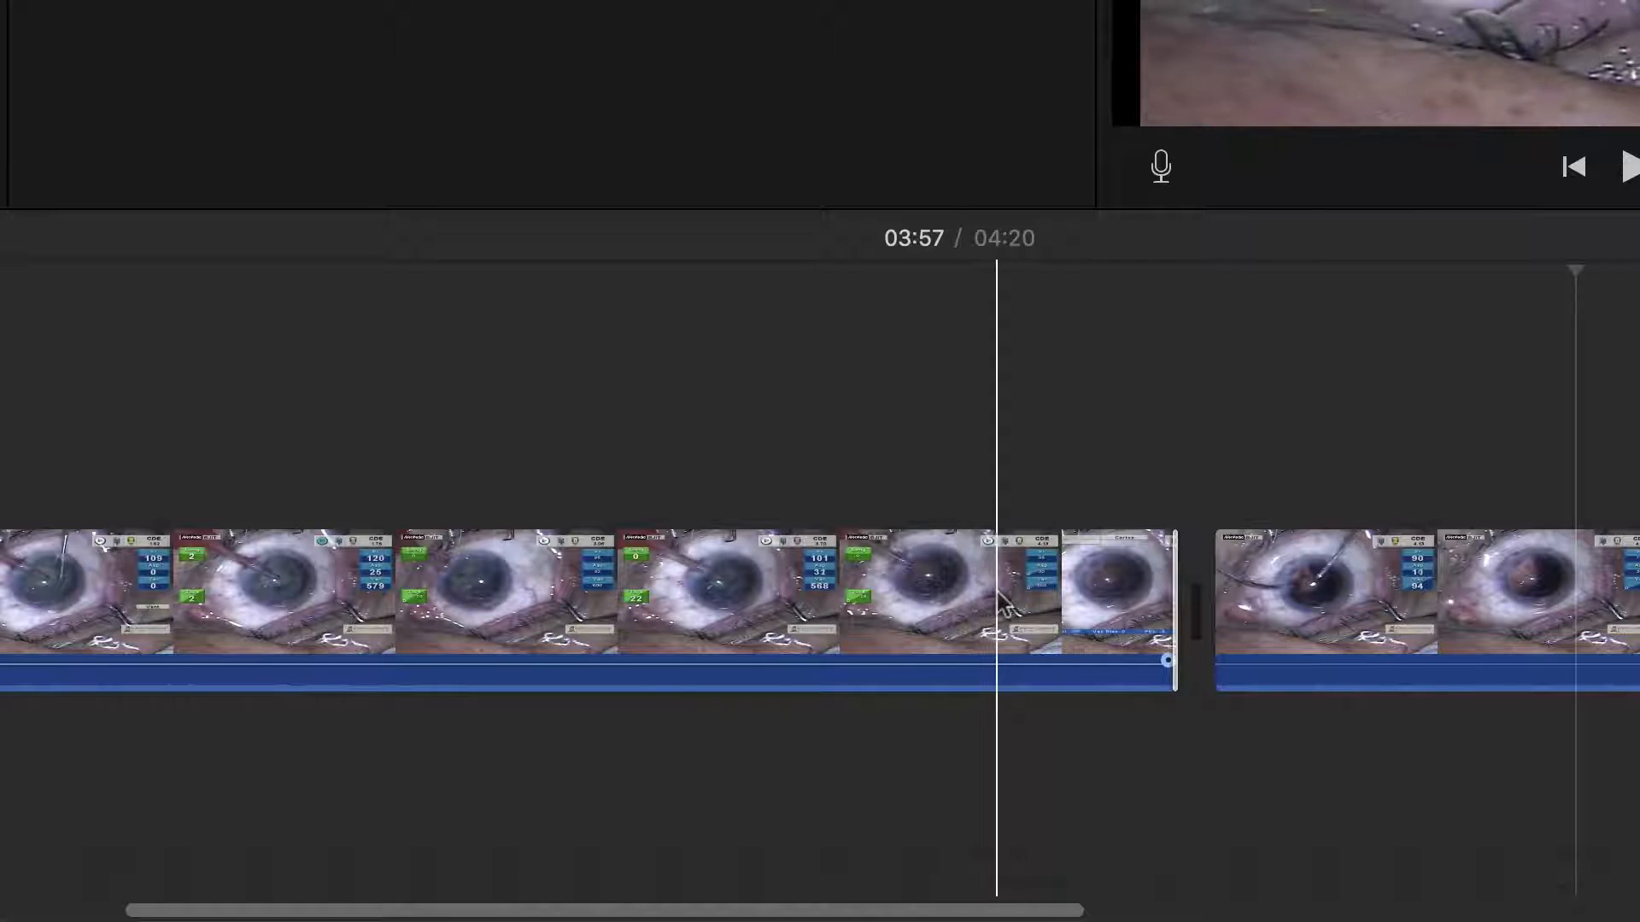
- Split the first timeline clip at 03:13, near its end
{"action": "left_click", "coordinate": [1046, 607]}
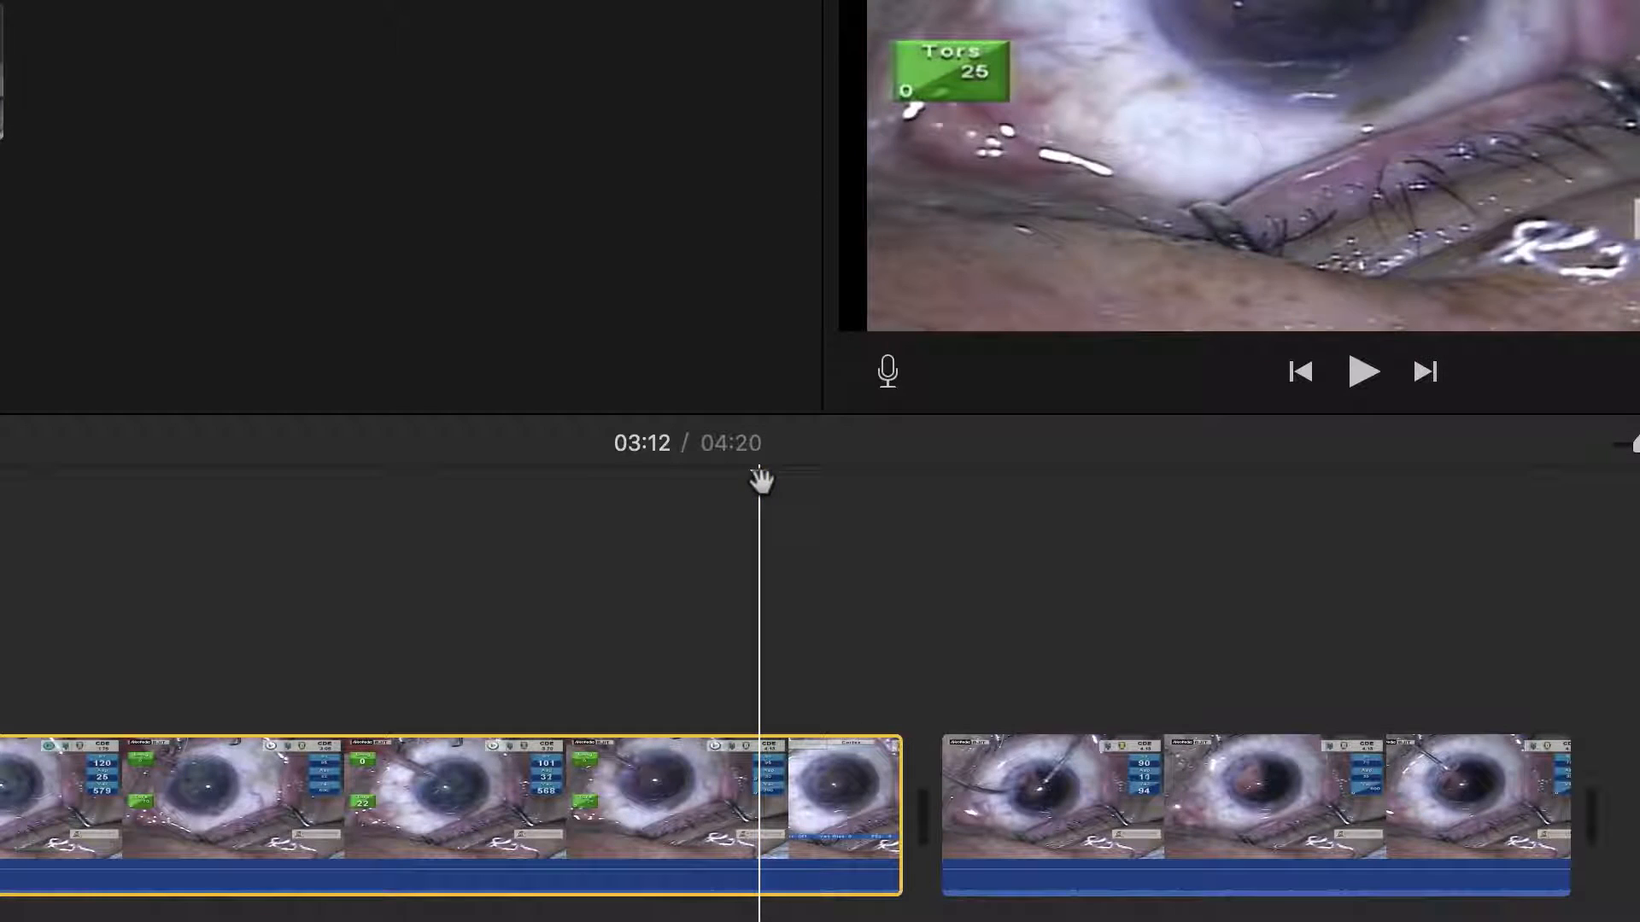
{"action": "left_click_drag", "start_coordinate": [761, 483], "coordinate": [764, 483]}
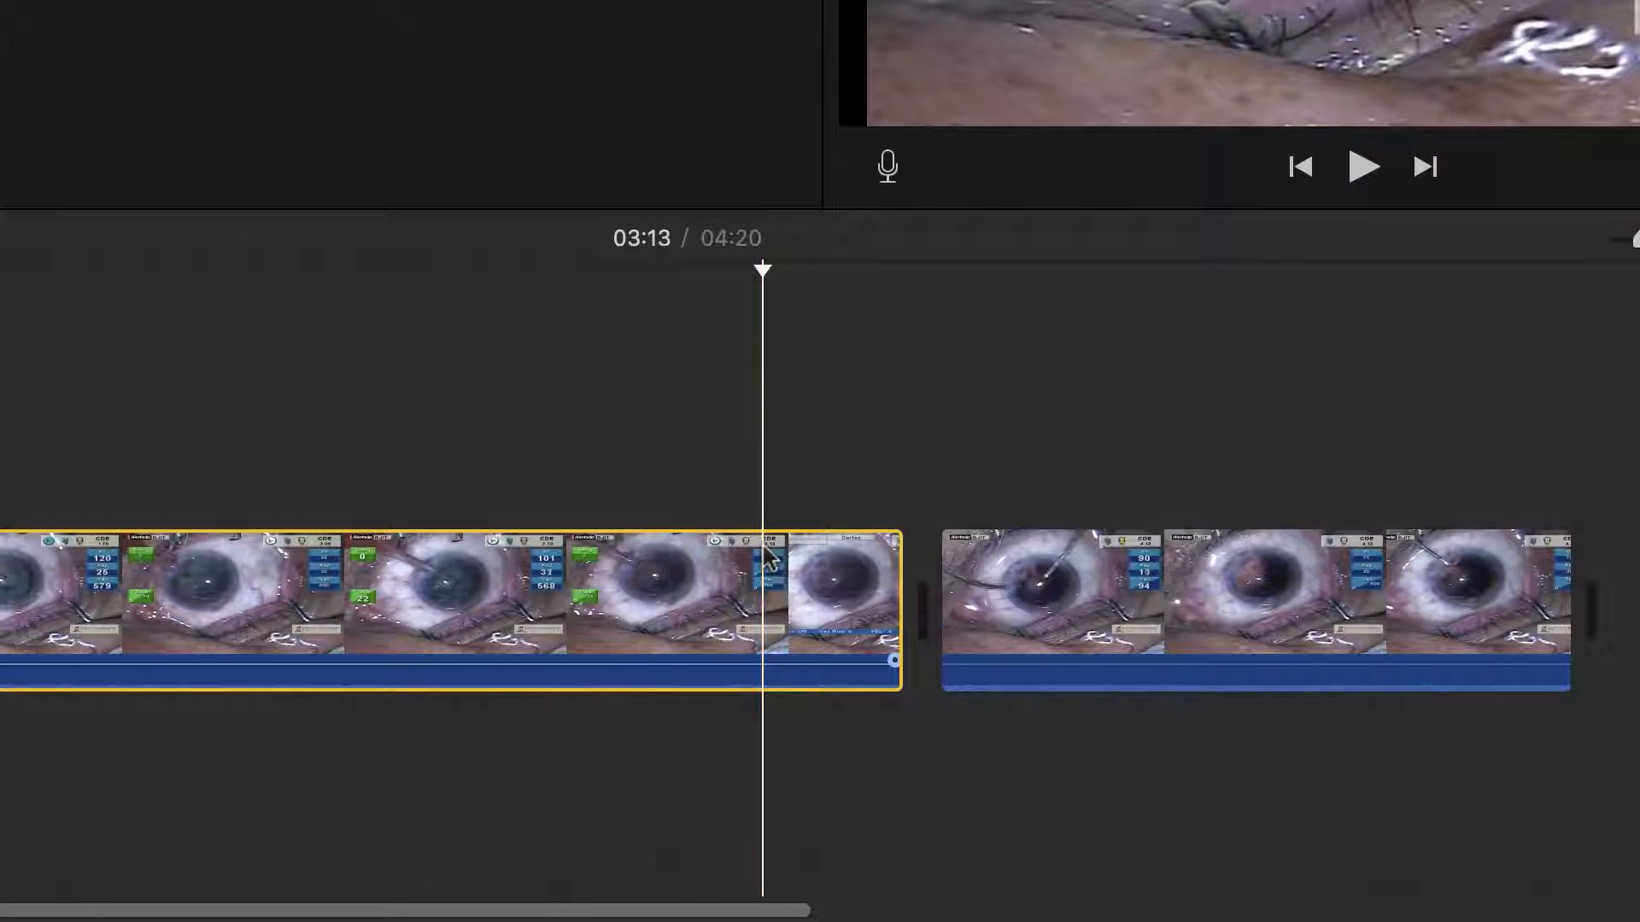
{"action": "right_click", "coordinate": [768, 559]}
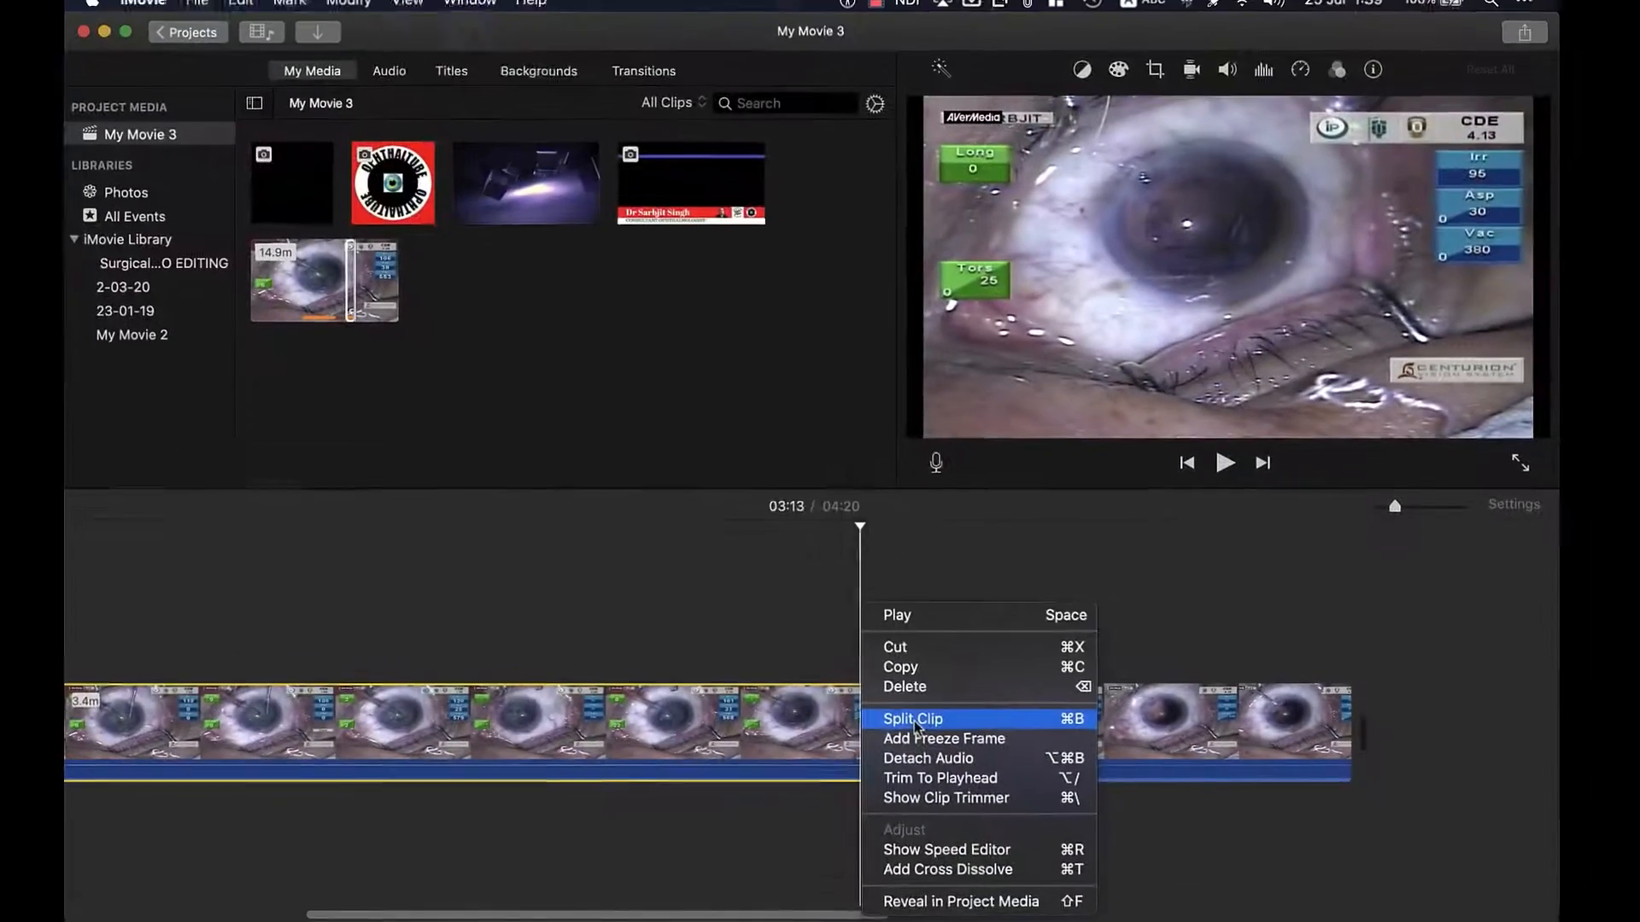
{"action": "left_click", "coordinate": [915, 727]}
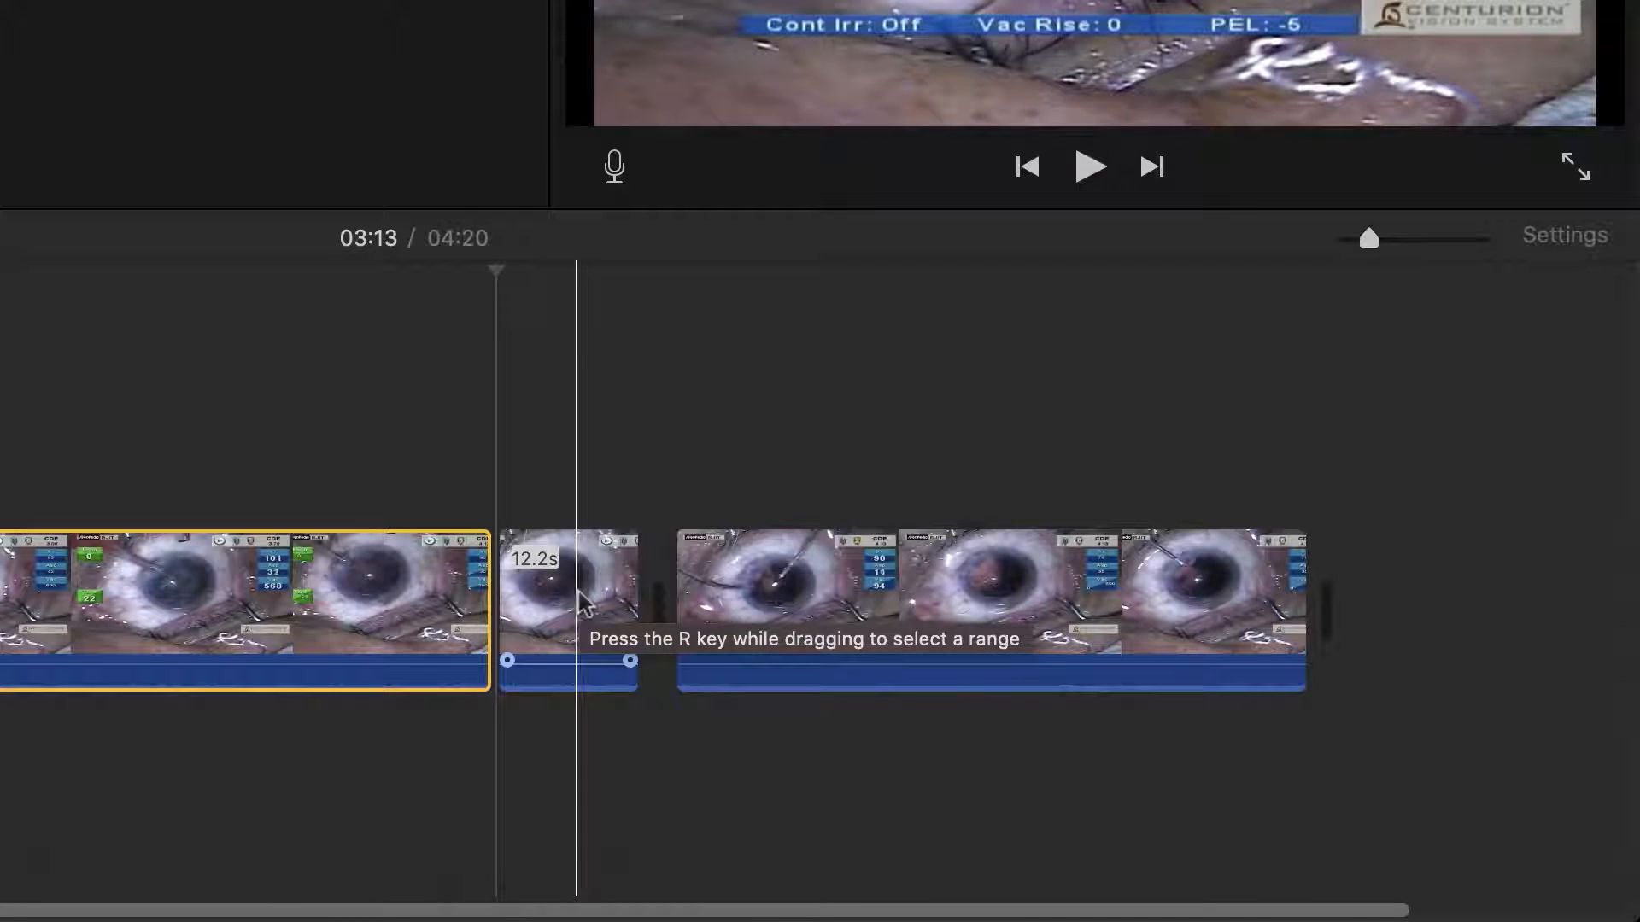
- Delete the short piece after the split, between the two longer timeline clips
{"action": "left_click", "coordinate": [563, 459]}
{"action": "left_click", "coordinate": [571, 560]}
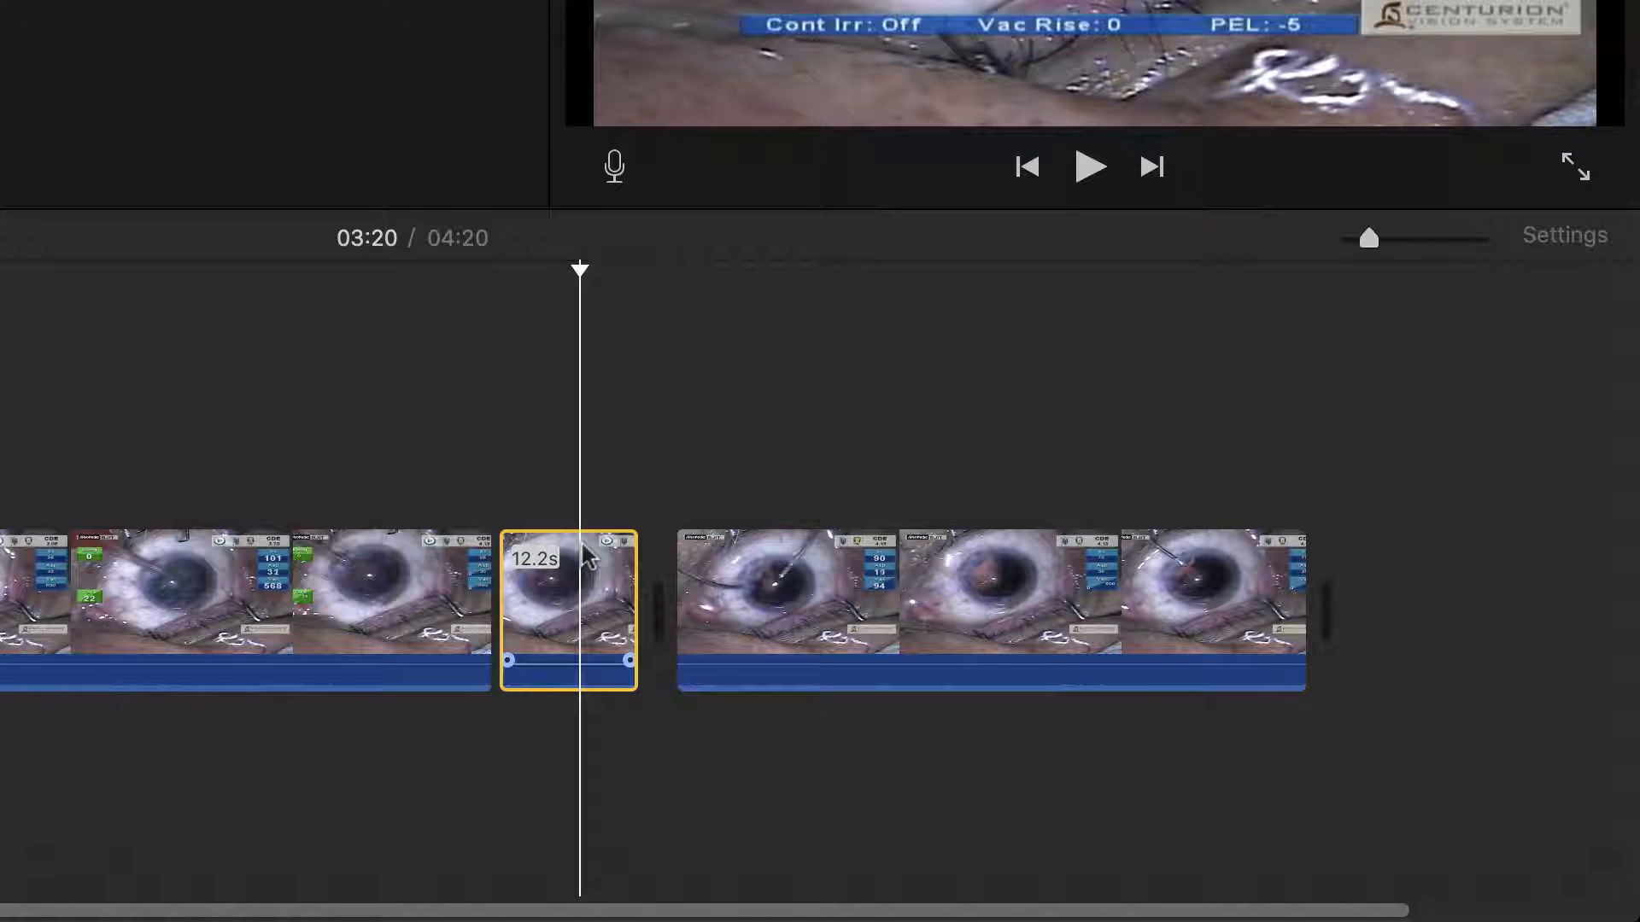
{"action": "key", "text": "Delete"}
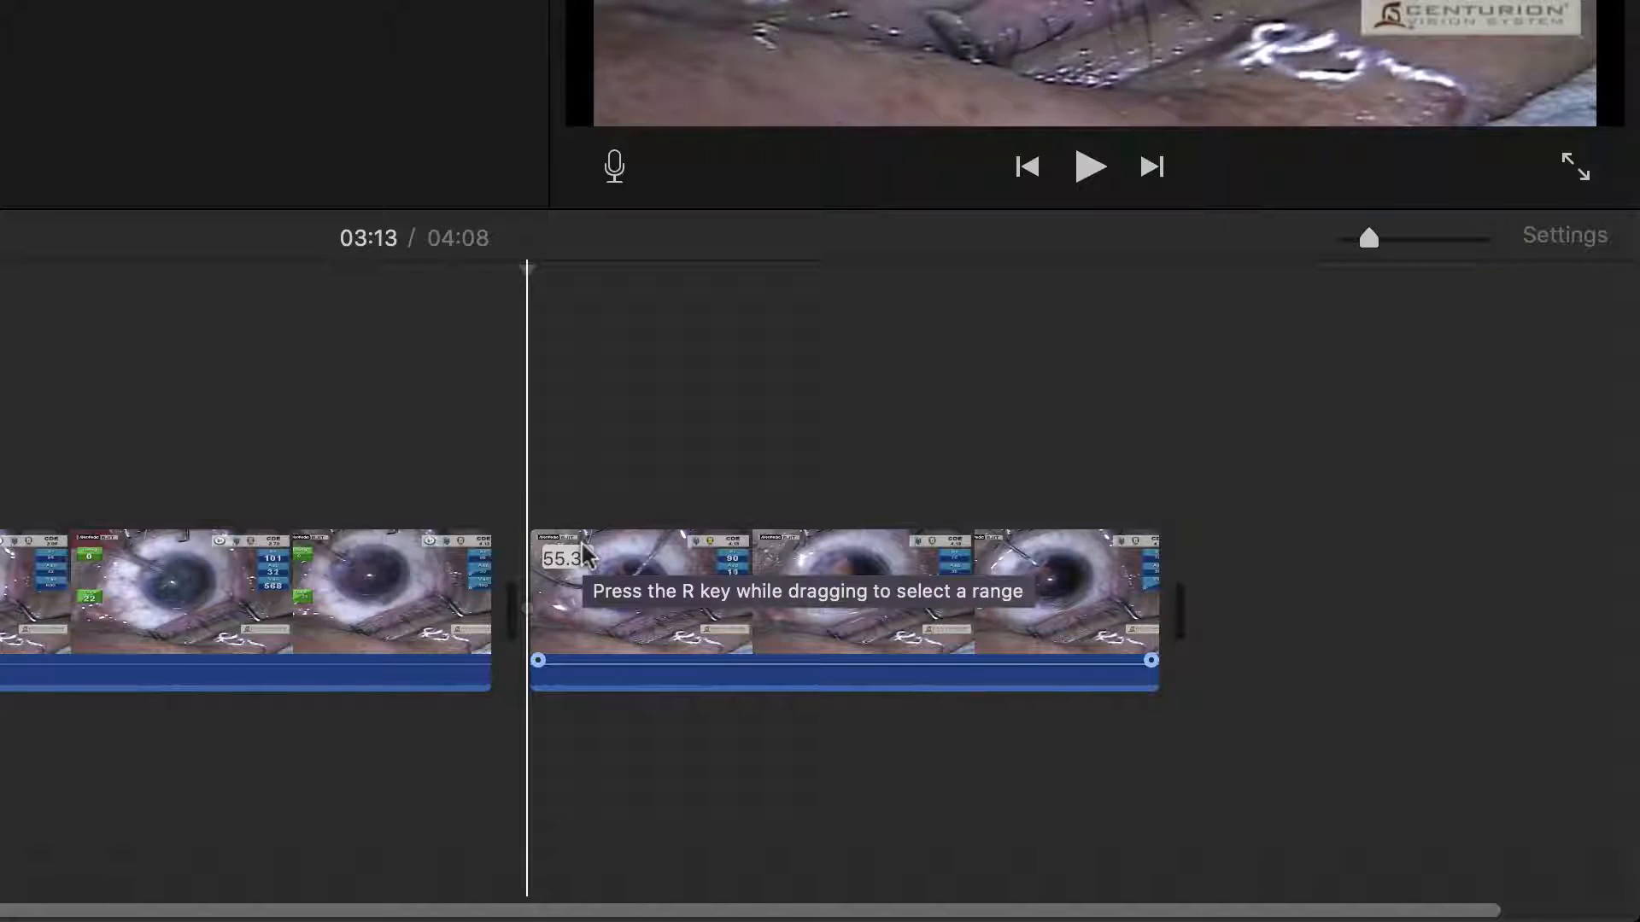
- Play the movie from about 03:01 to review the cut between the two clips
{"action": "scroll", "coordinate": [98, 570], "scroll_direction": "left", "scroll_amount": 1}
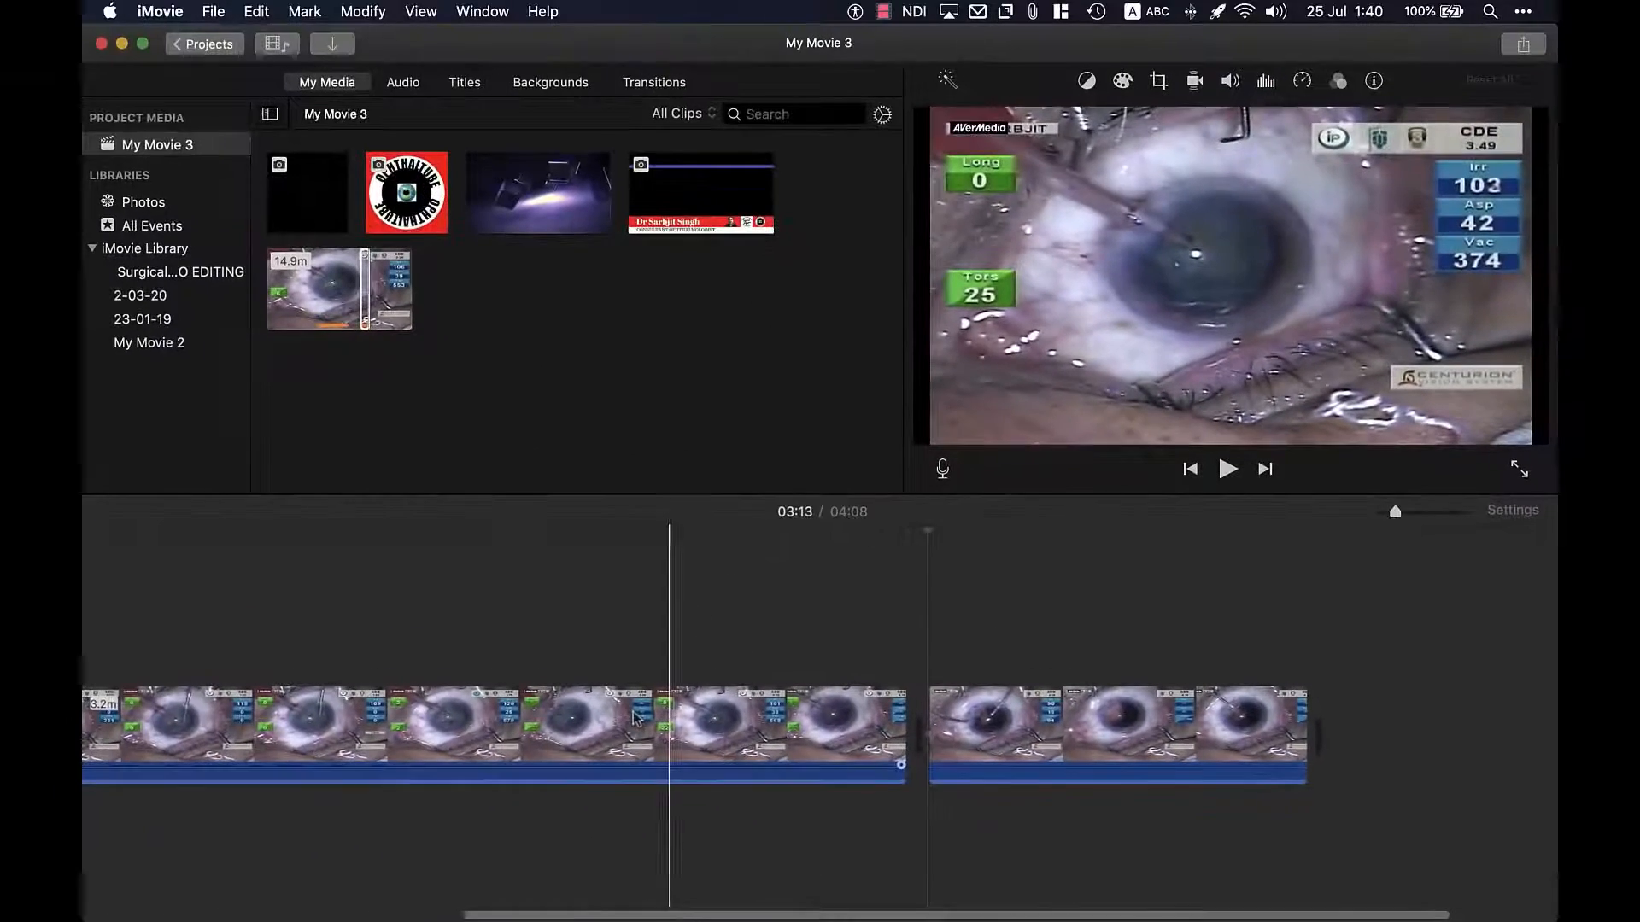
{"action": "scroll", "coordinate": [369, 650], "scroll_direction": "left", "scroll_amount": 3}
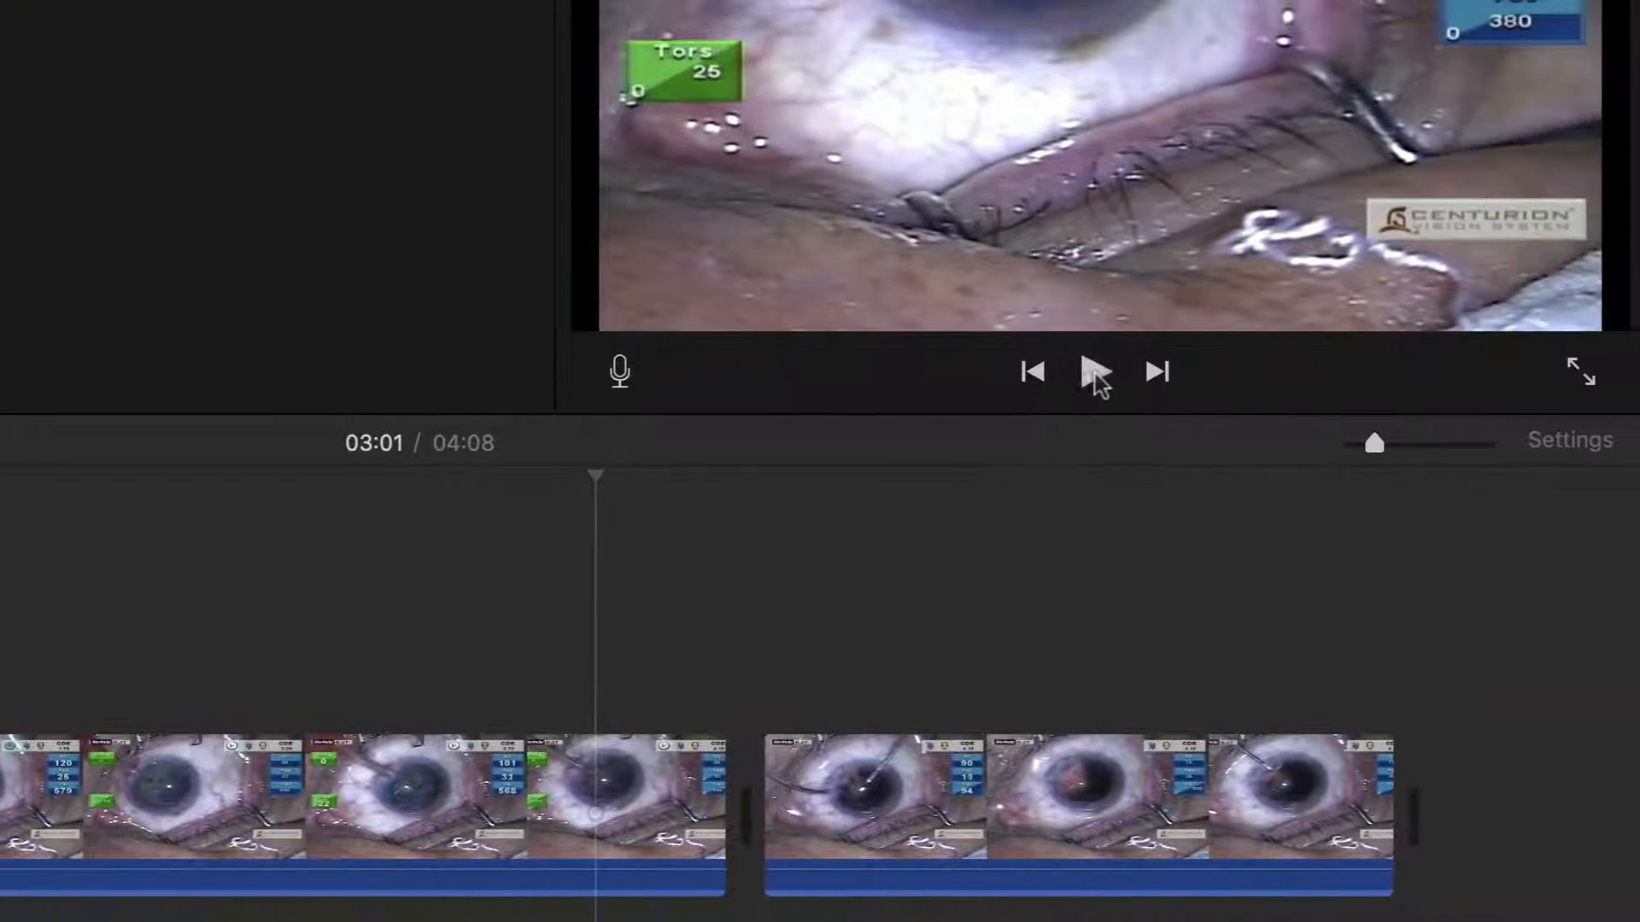
{"action": "left_click", "coordinate": [1364, 373]}
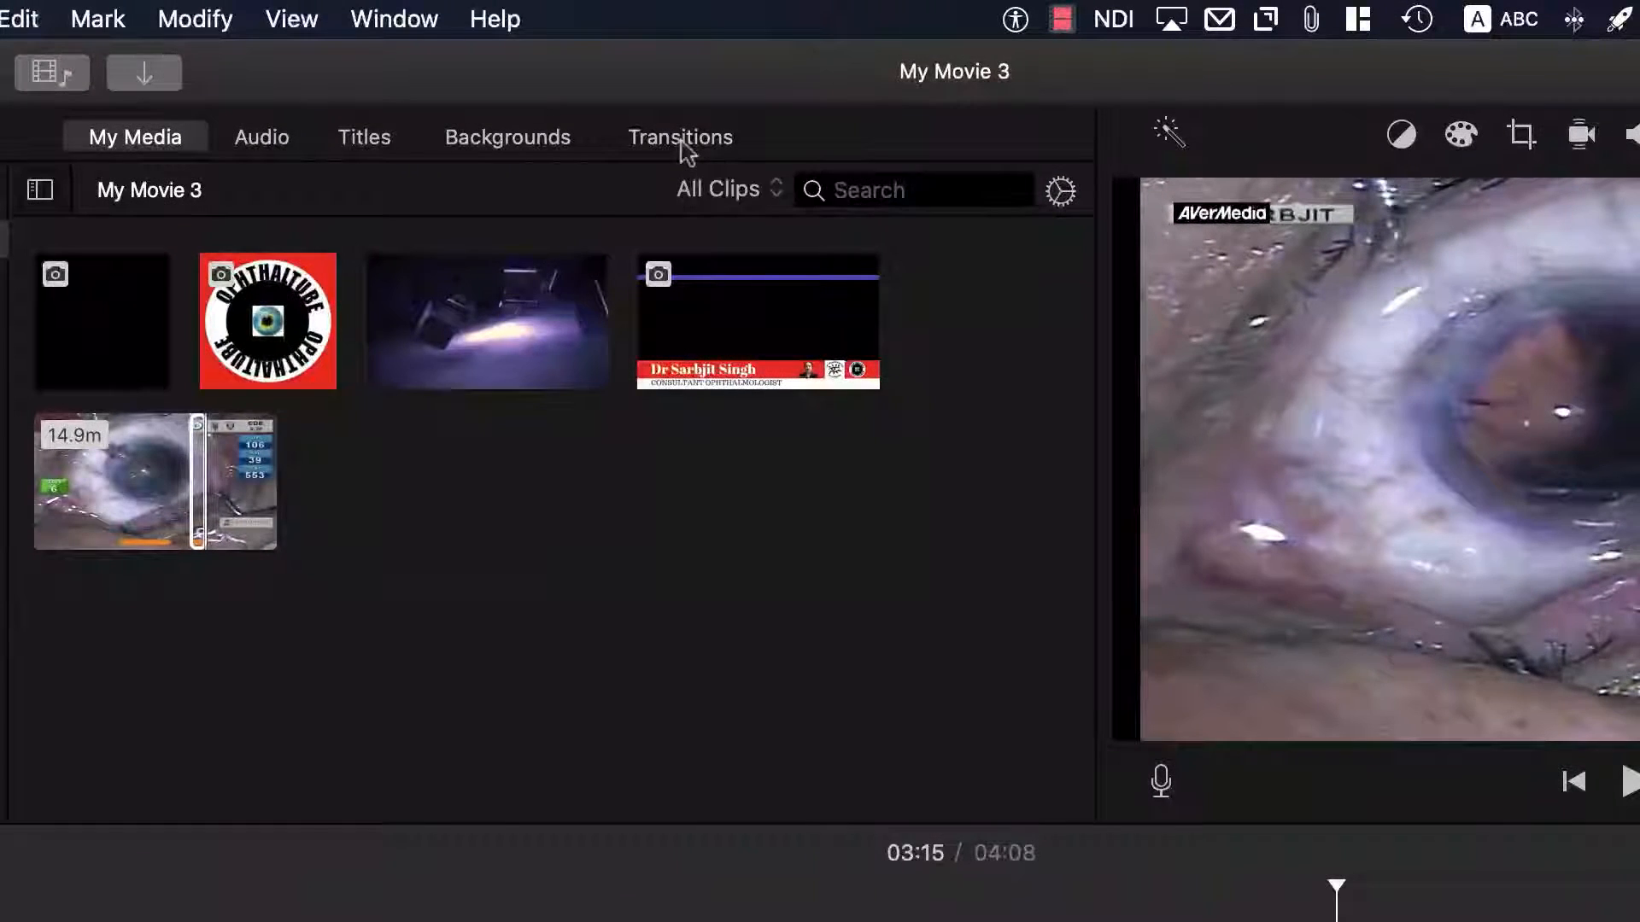
- Add a Cross Dissolve transition between the two timeline clips
{"action": "left_click", "coordinate": [683, 143]}
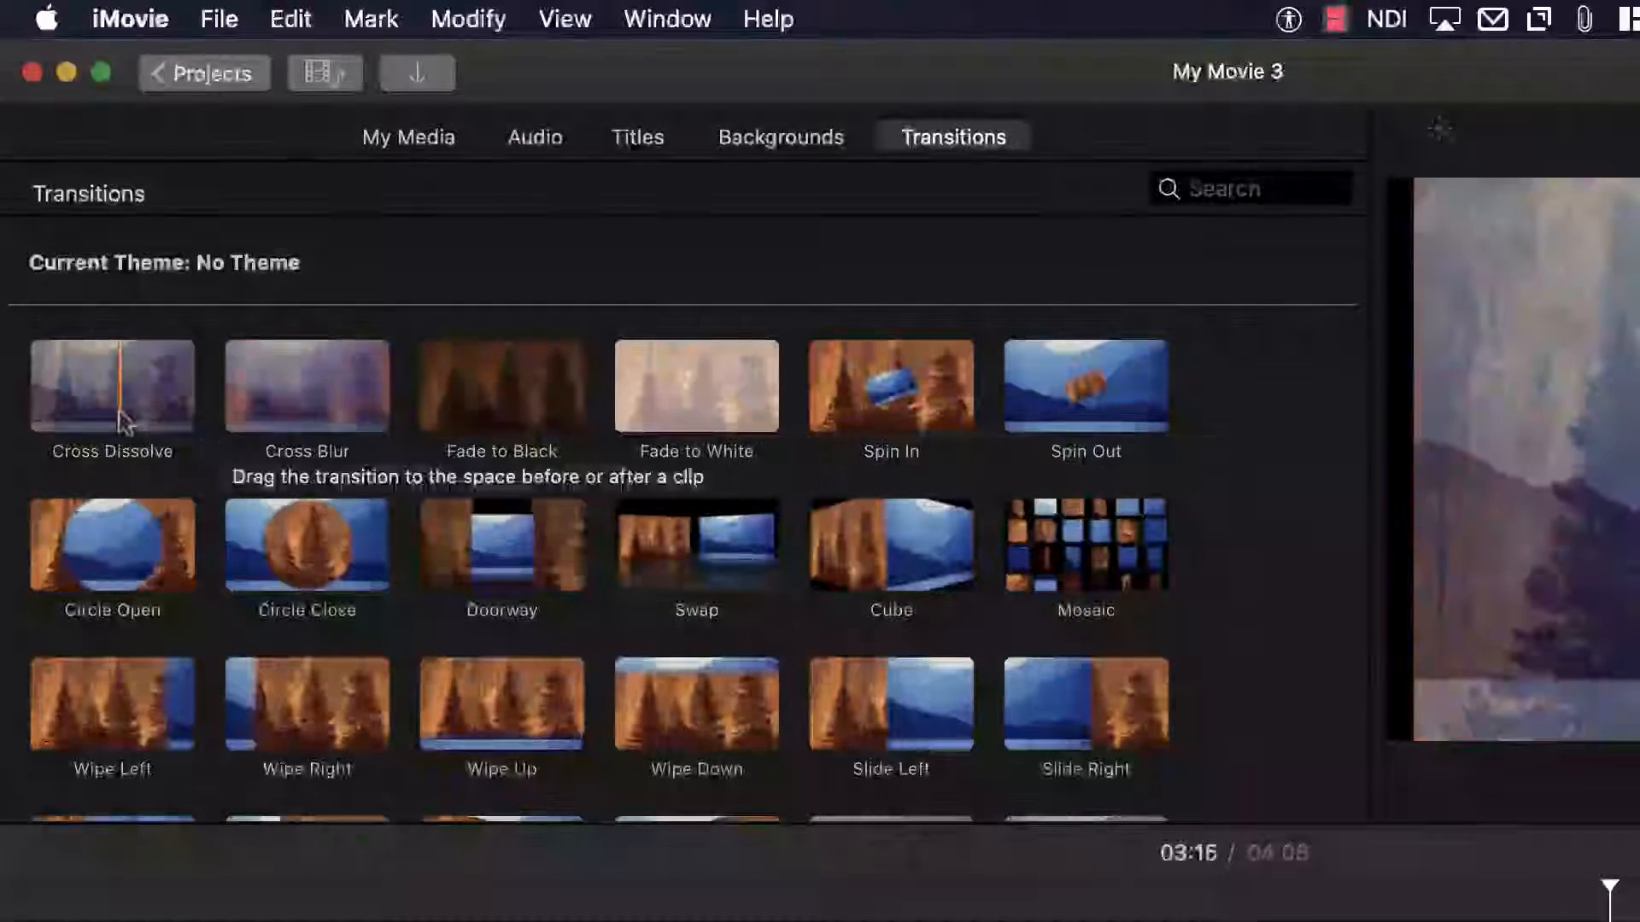
{"action": "left_click", "coordinate": [127, 414]}
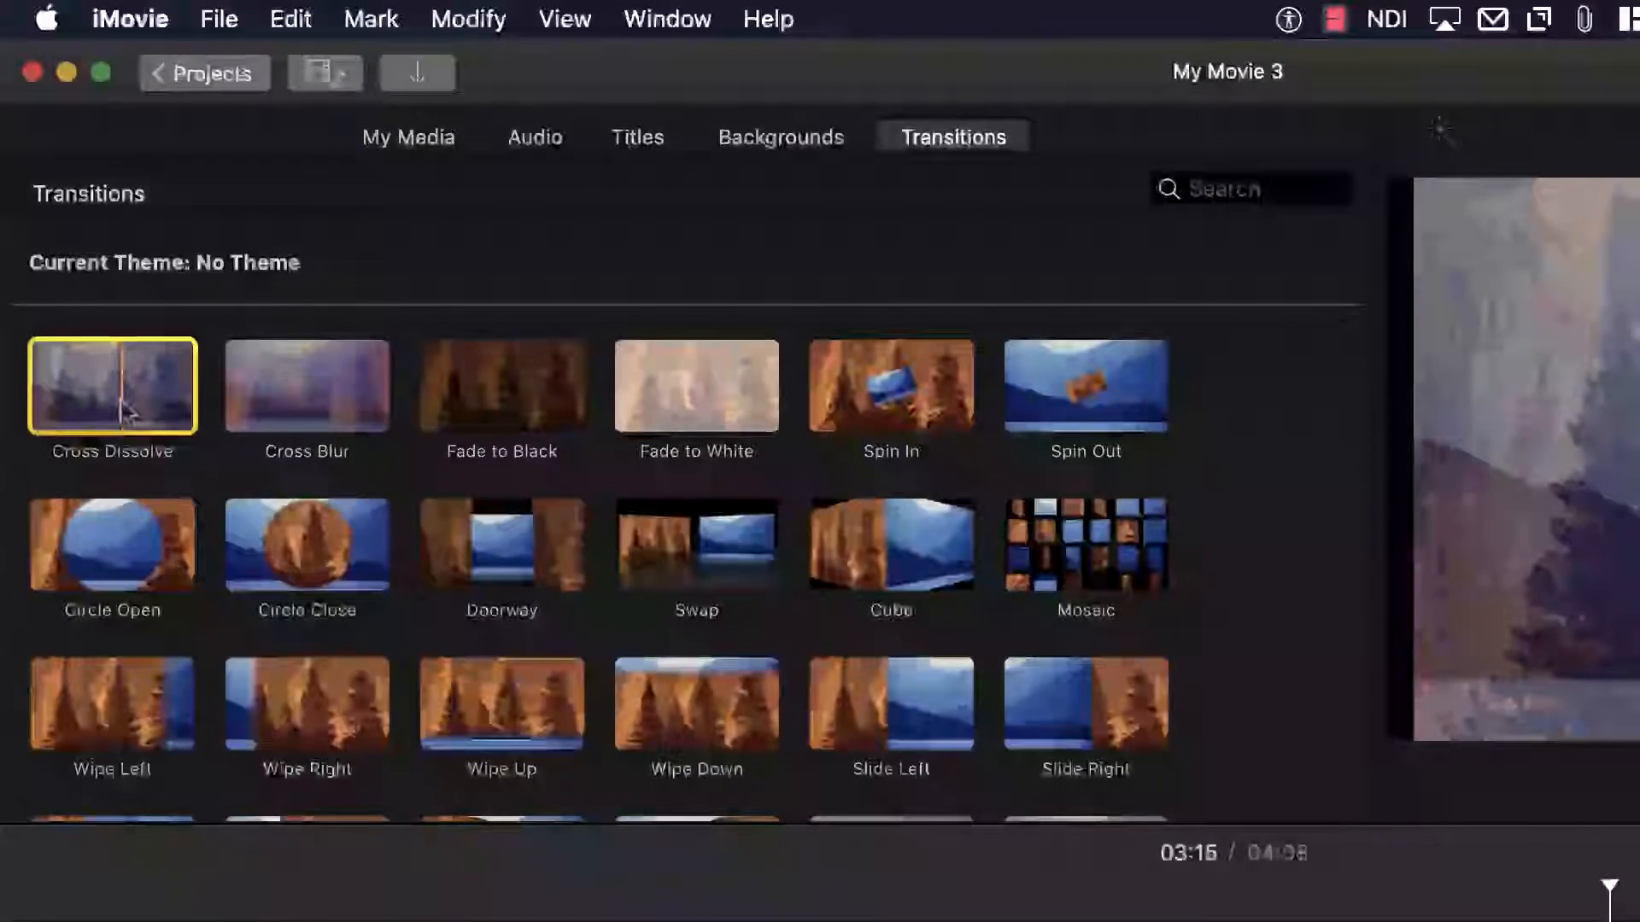
{"action": "left_click_drag", "start_coordinate": [126, 413], "coordinate": [1021, 720]}
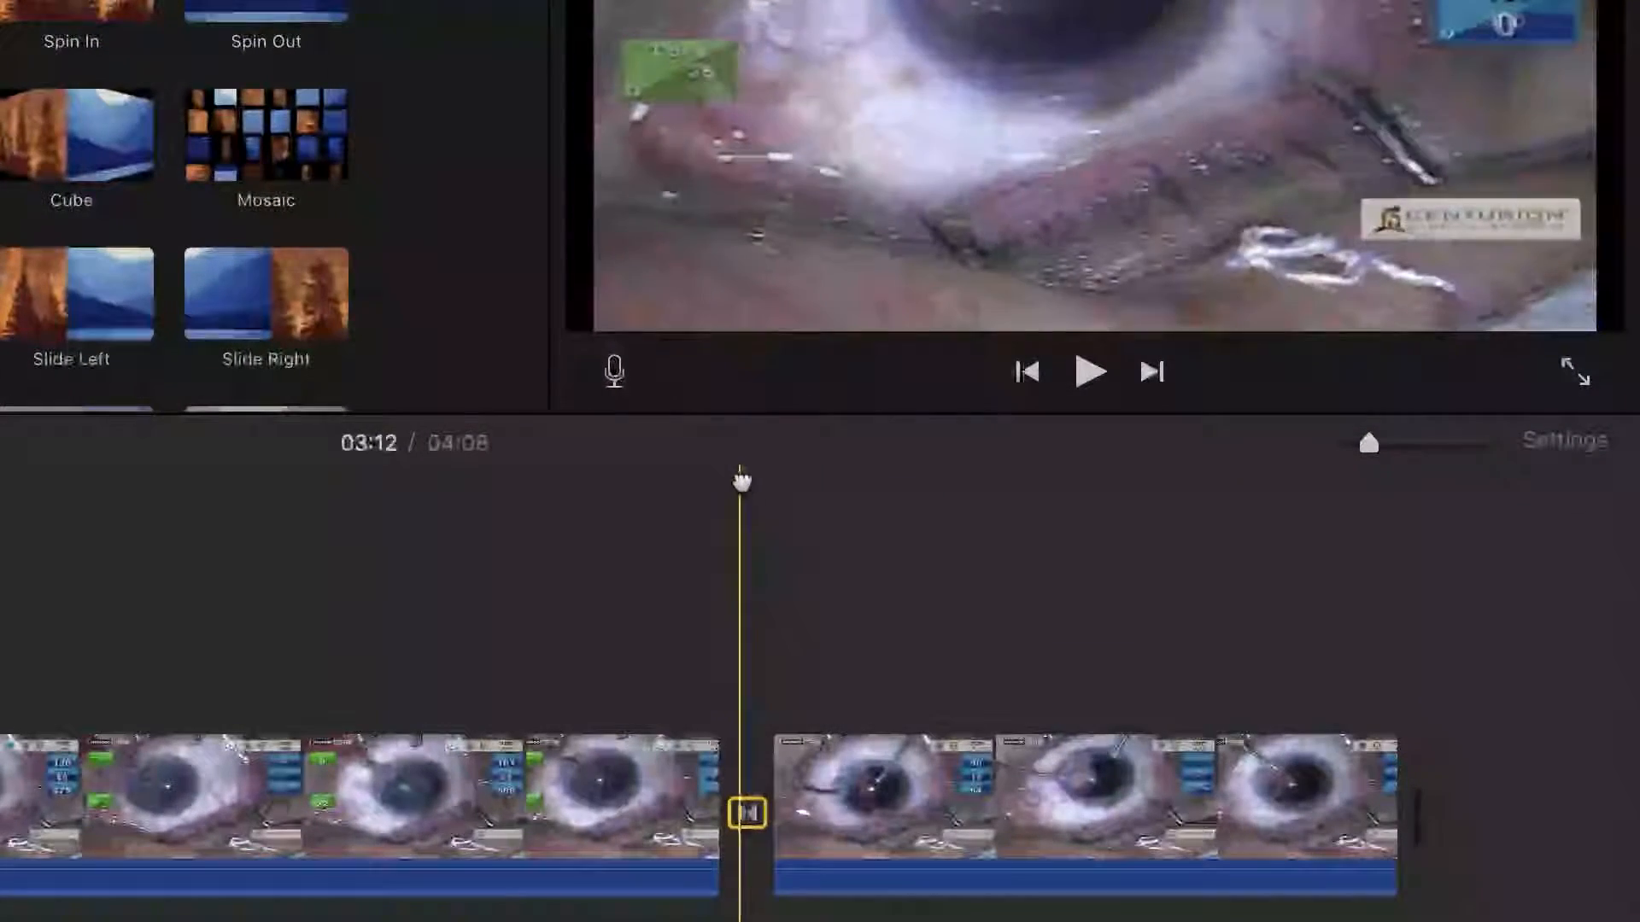
- Play the movie across the Cross Dissolve between the two clips, from about 03:11, to review the transition
{"action": "left_click", "coordinate": [702, 488]}
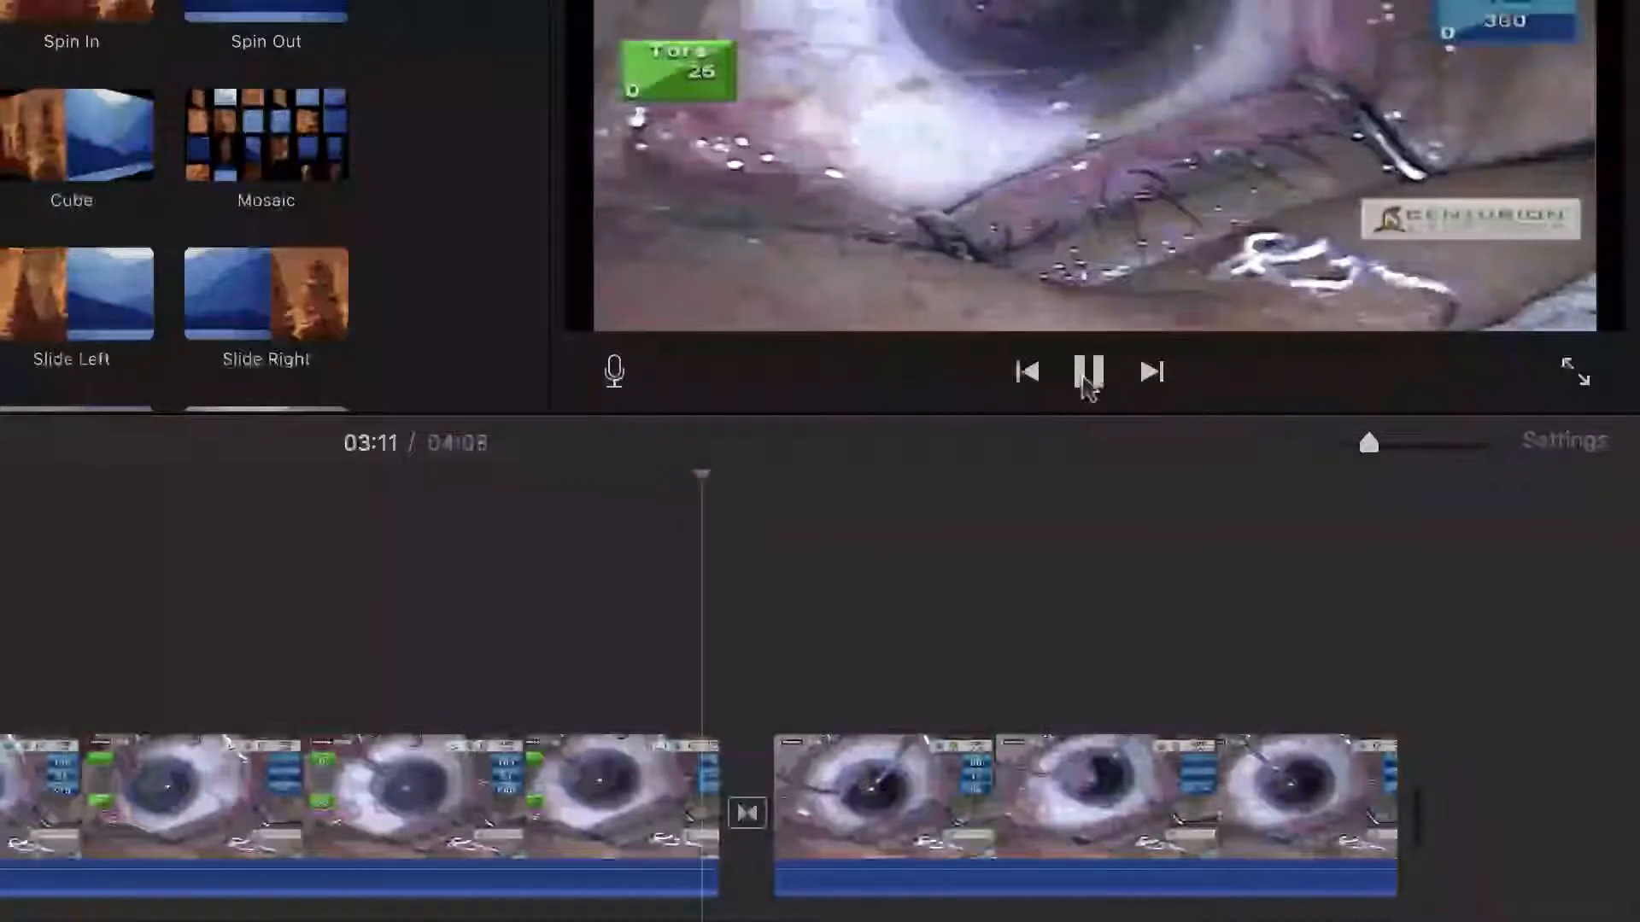
{"action": "left_click", "coordinate": [1085, 376]}
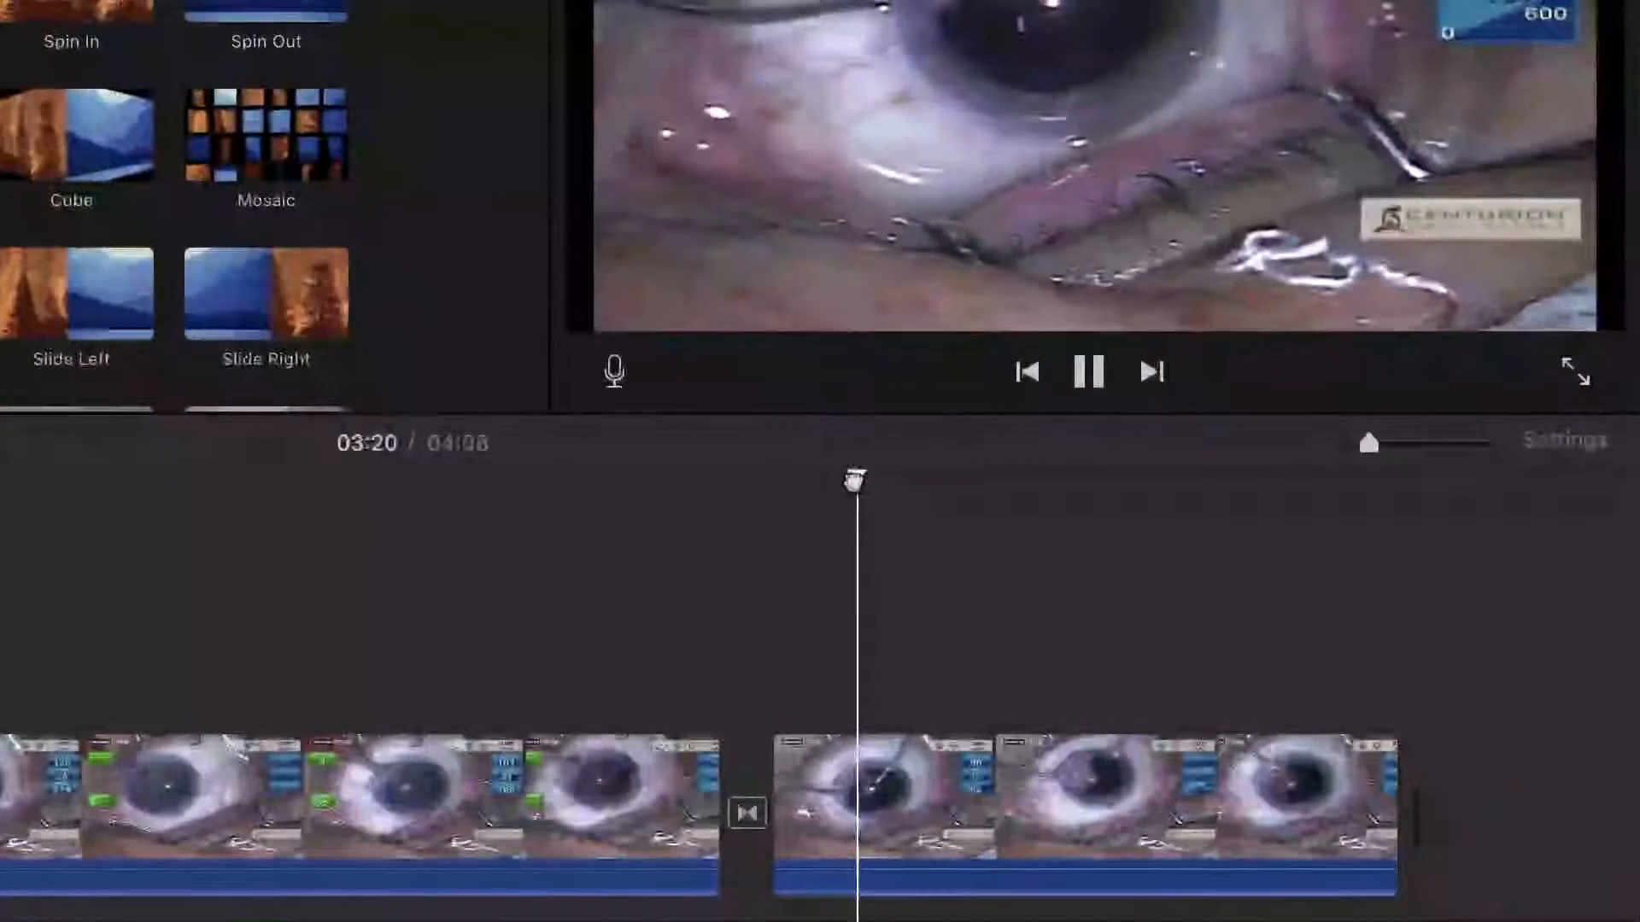
{"action": "left_click_drag", "start_coordinate": [940, 502], "coordinate": [831, 519]}
{"action": "left_click_drag", "start_coordinate": [725, 503], "coordinate": [679, 517]}
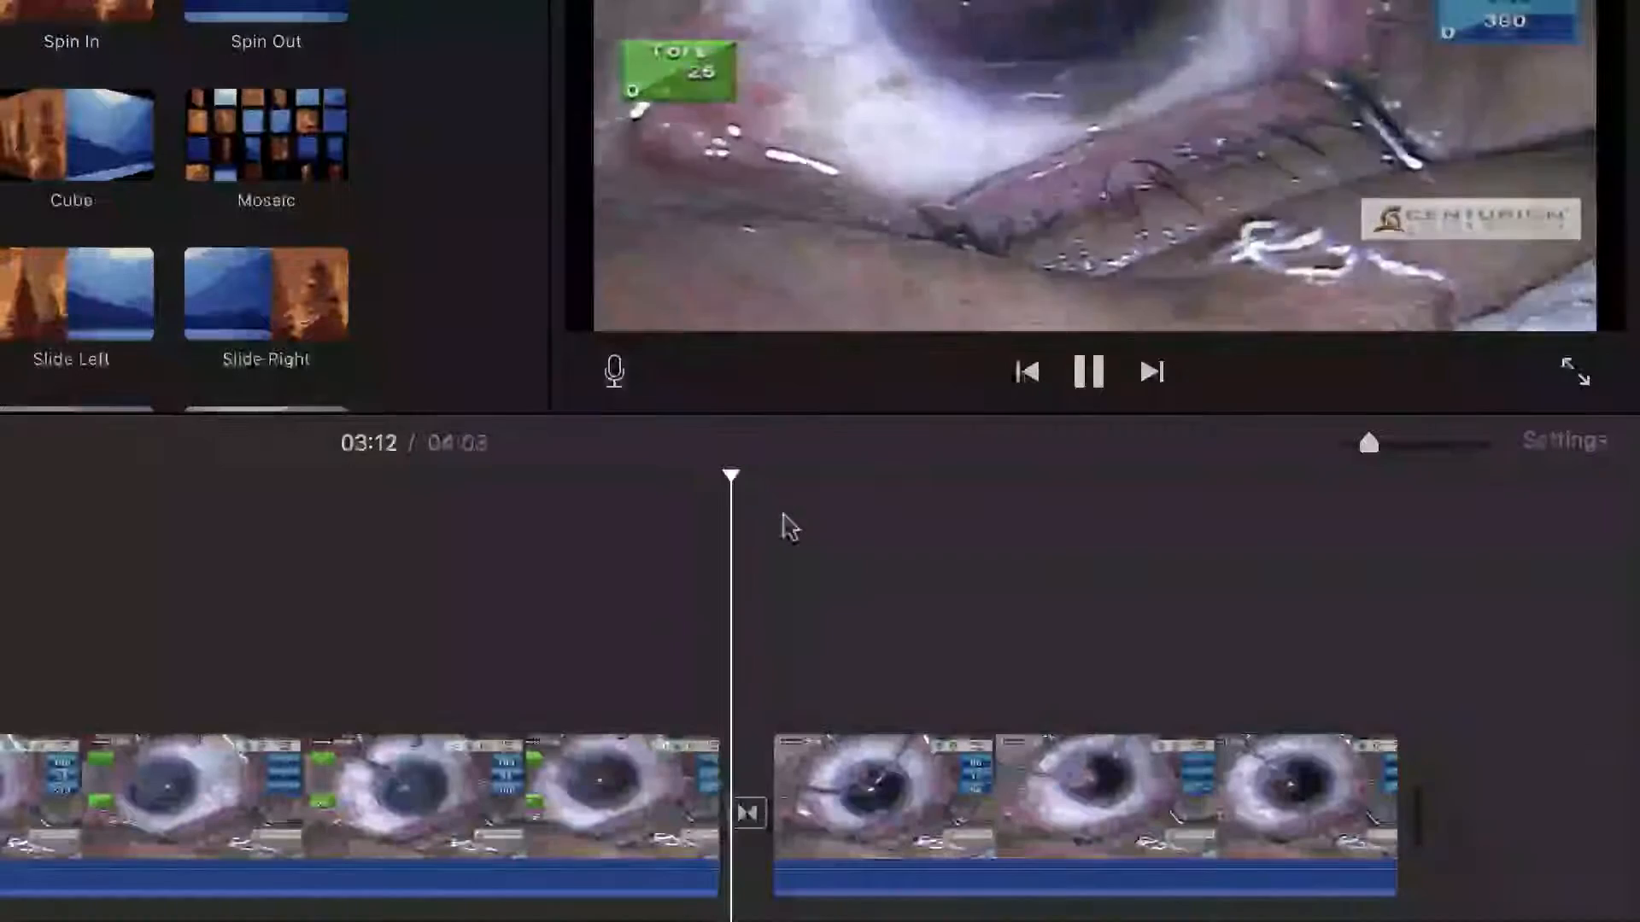
{"action": "key", "text": "space"}
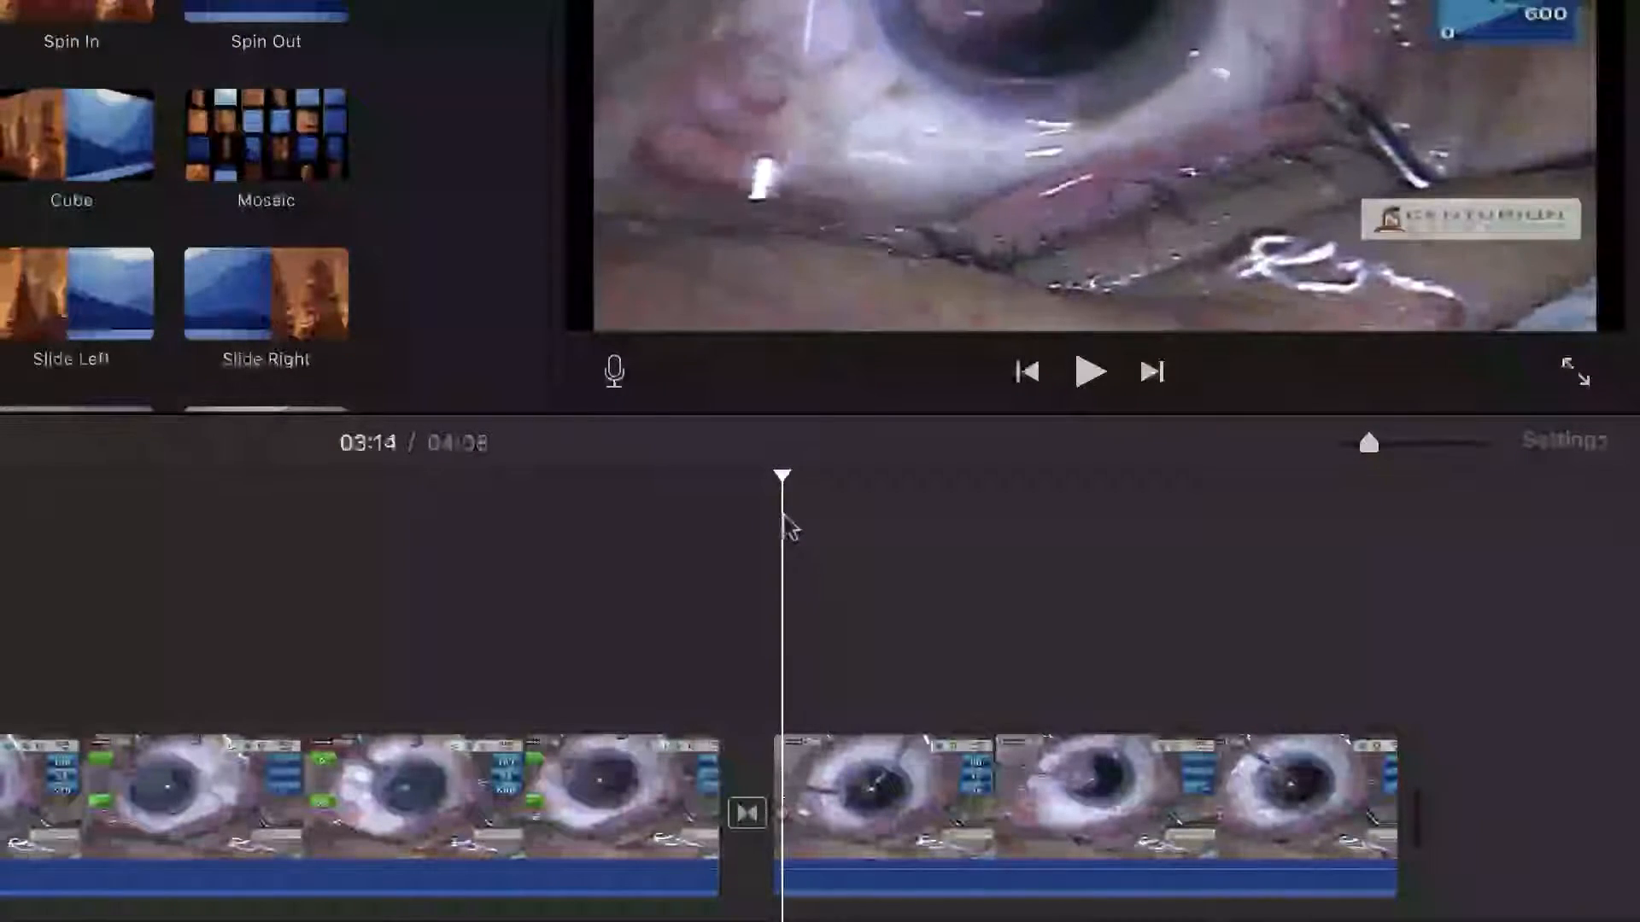
- Set the second timeline clip's speed to Fast and play it from its start at 03:13
{"action": "scroll", "coordinate": [512, 622], "scroll_direction": "left", "scroll_amount": 10}
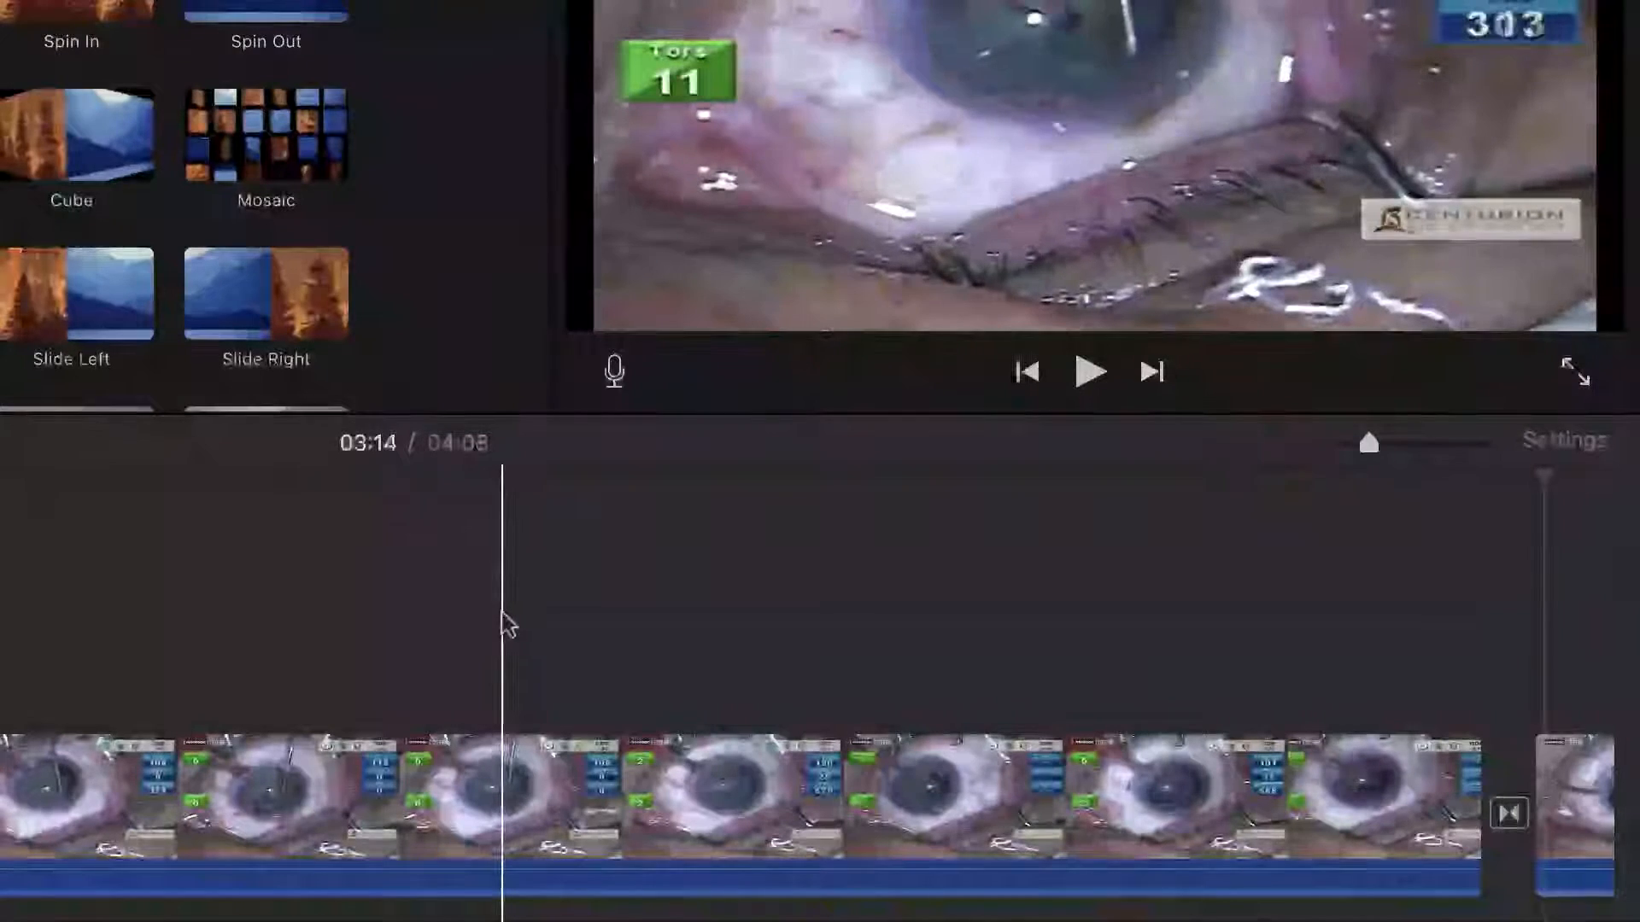
{"action": "scroll", "coordinate": [507, 625], "scroll_direction": "right", "scroll_amount": 14}
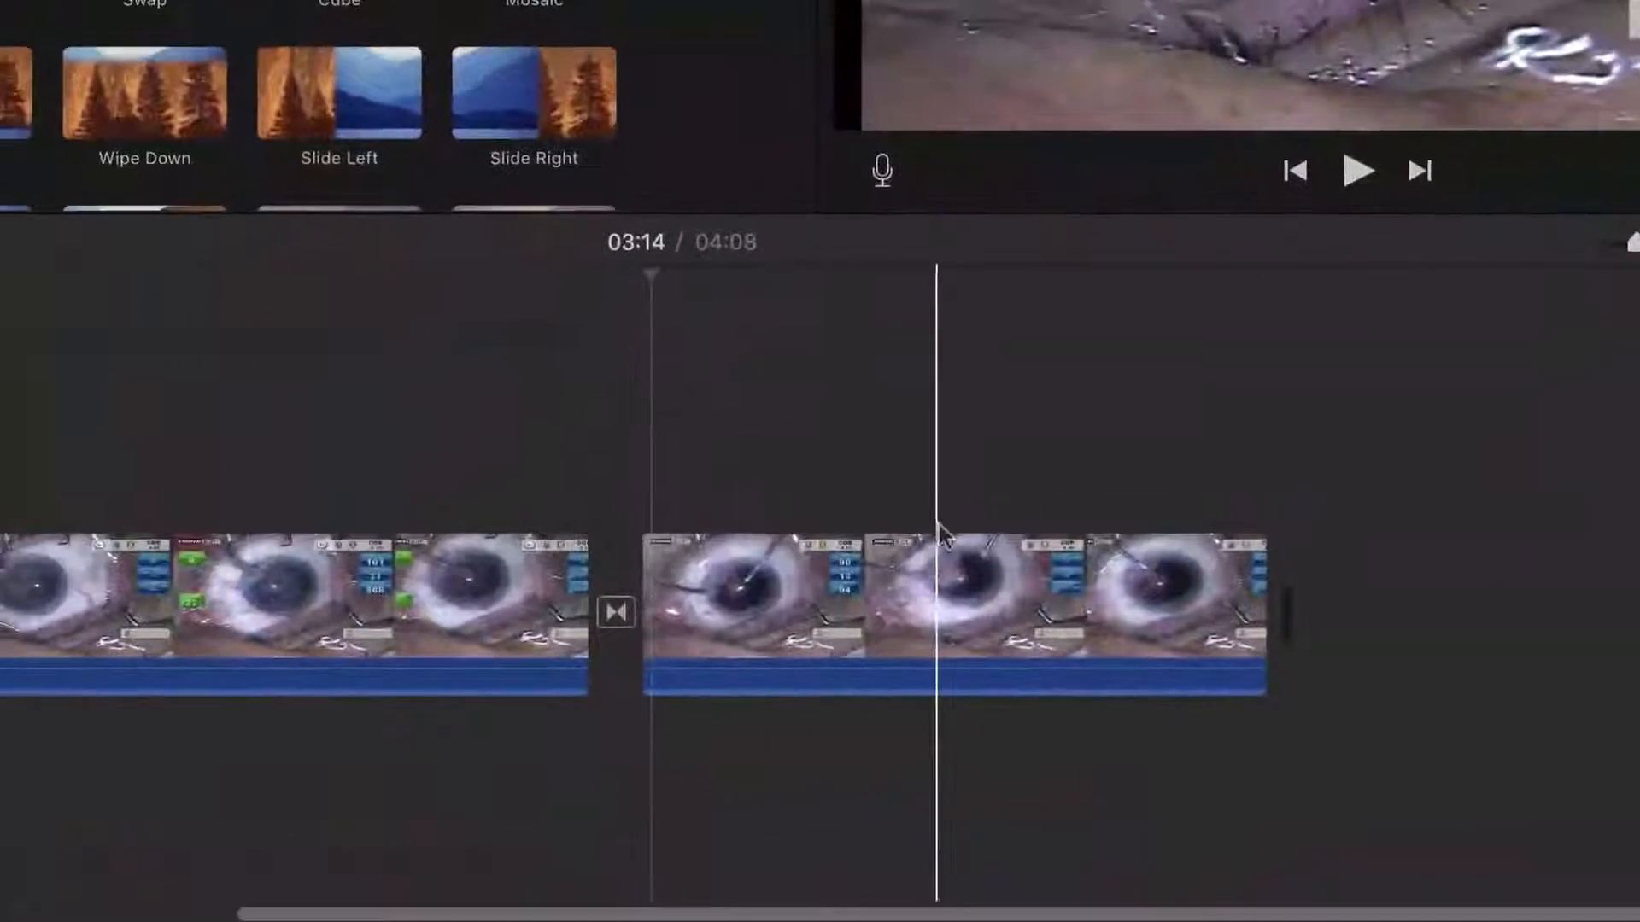
{"action": "left_click", "coordinate": [656, 756]}
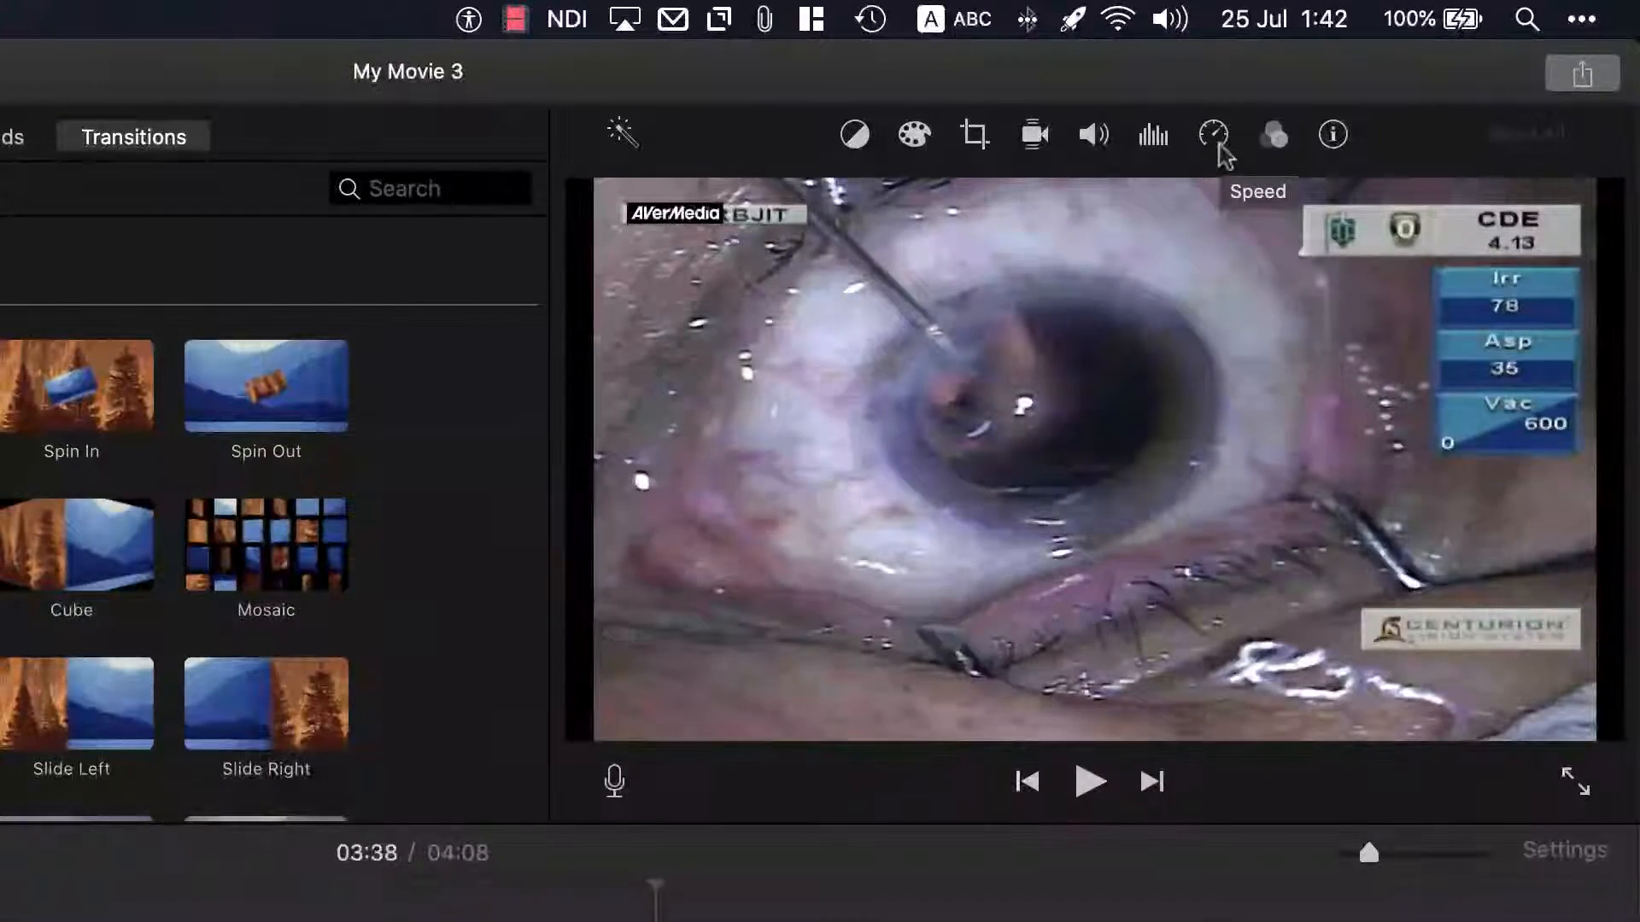
{"action": "left_click", "coordinate": [1220, 147]}
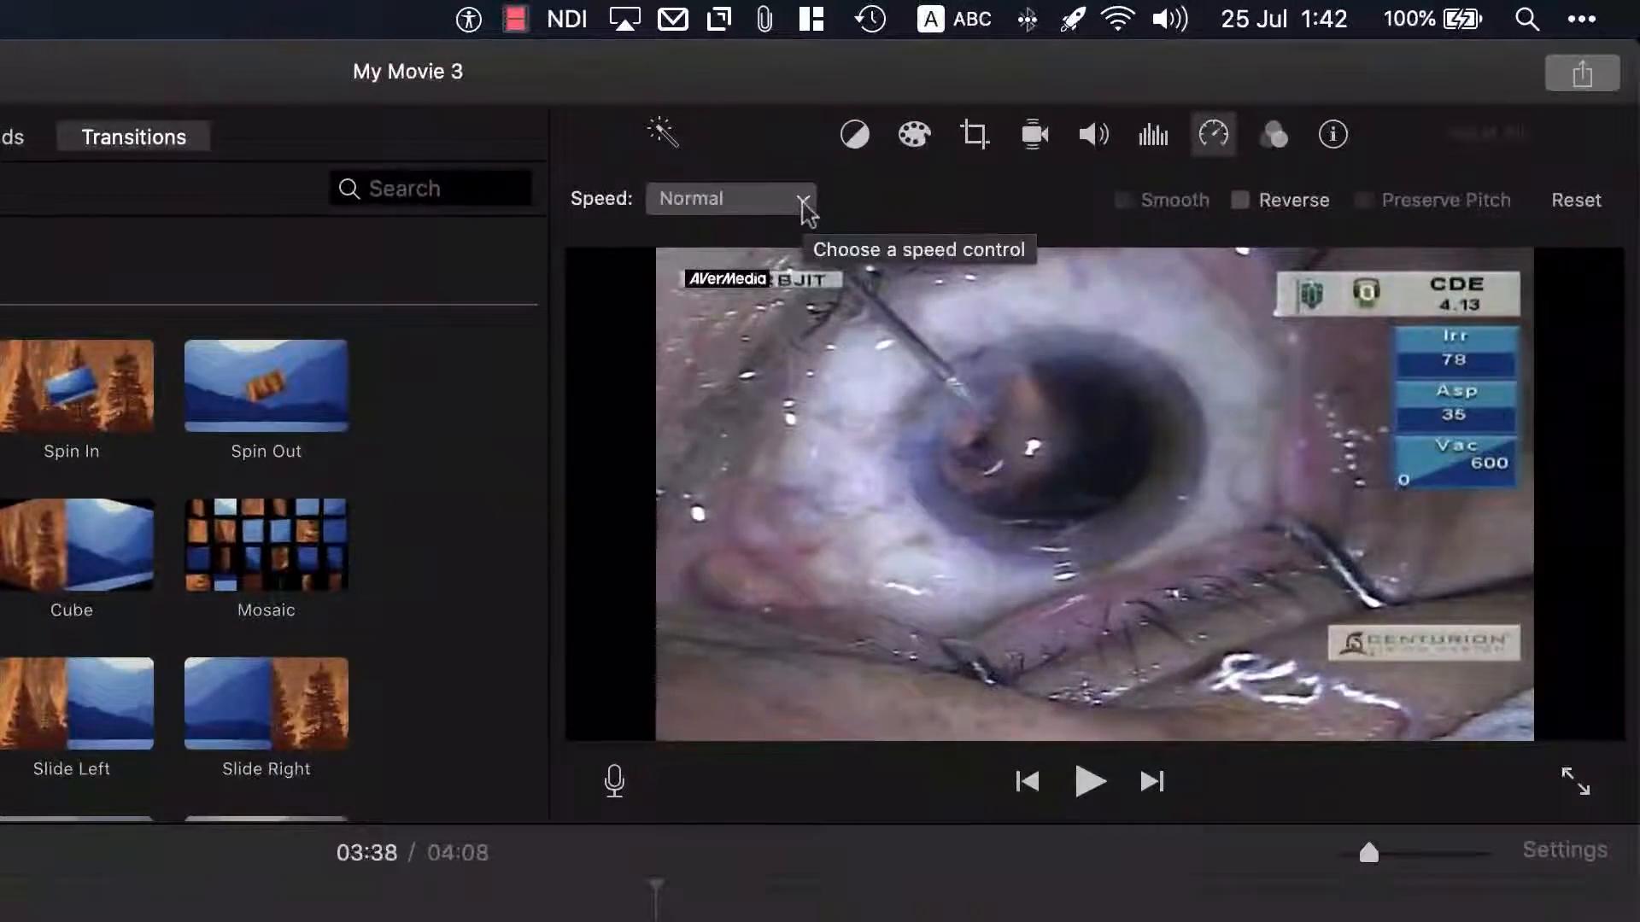
{"action": "left_click", "coordinate": [803, 202]}
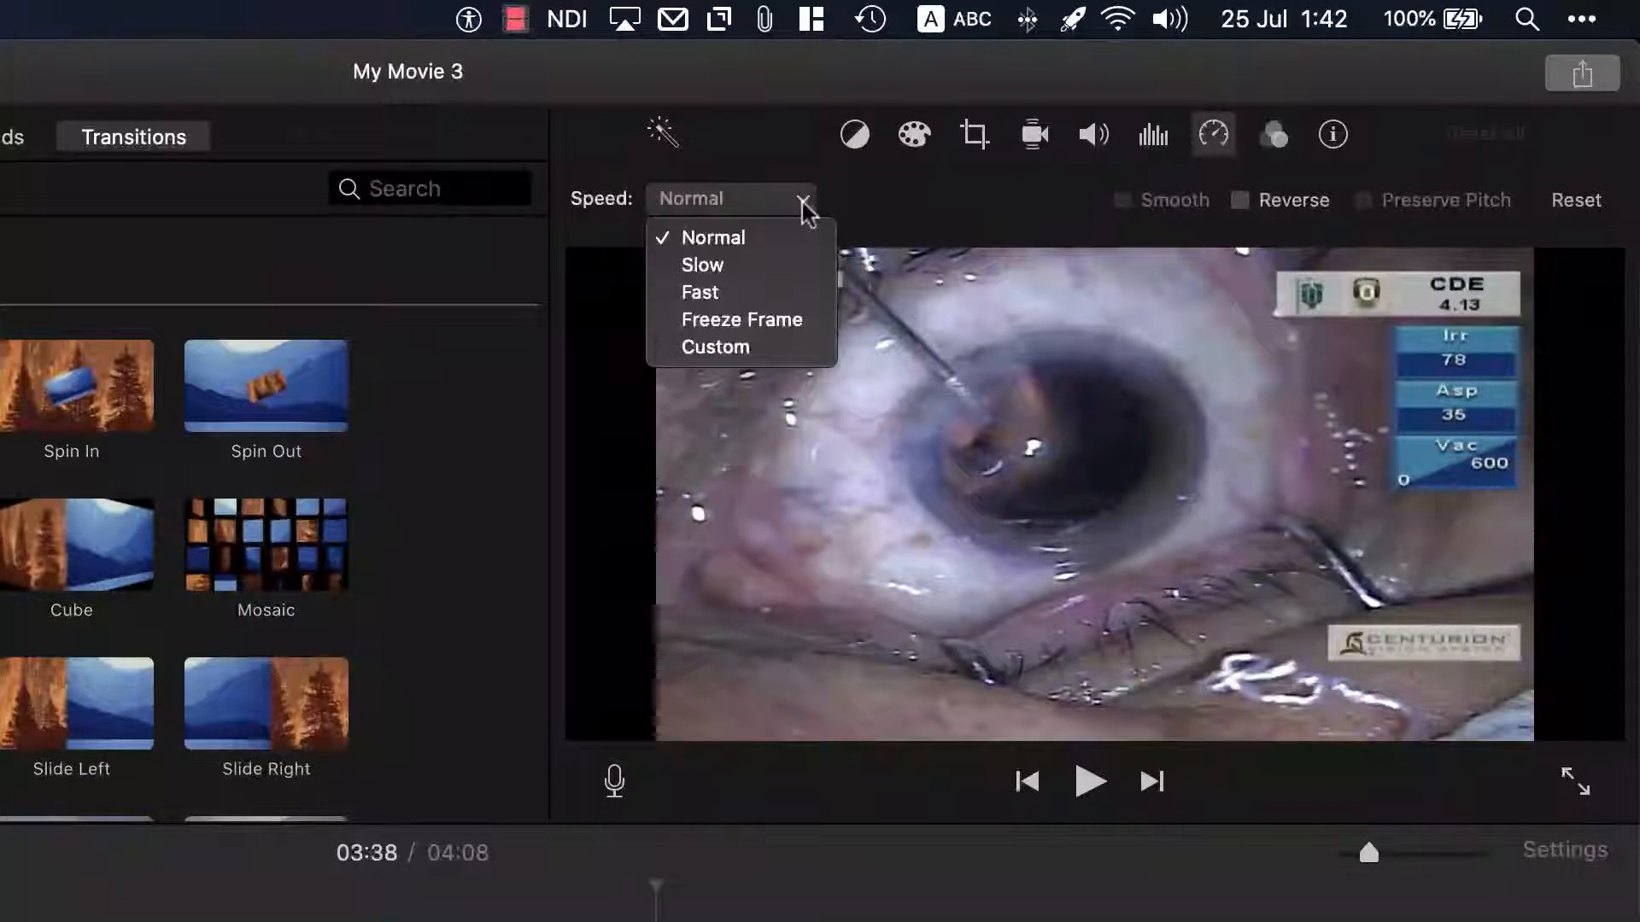
{"action": "left_click", "coordinate": [788, 295]}
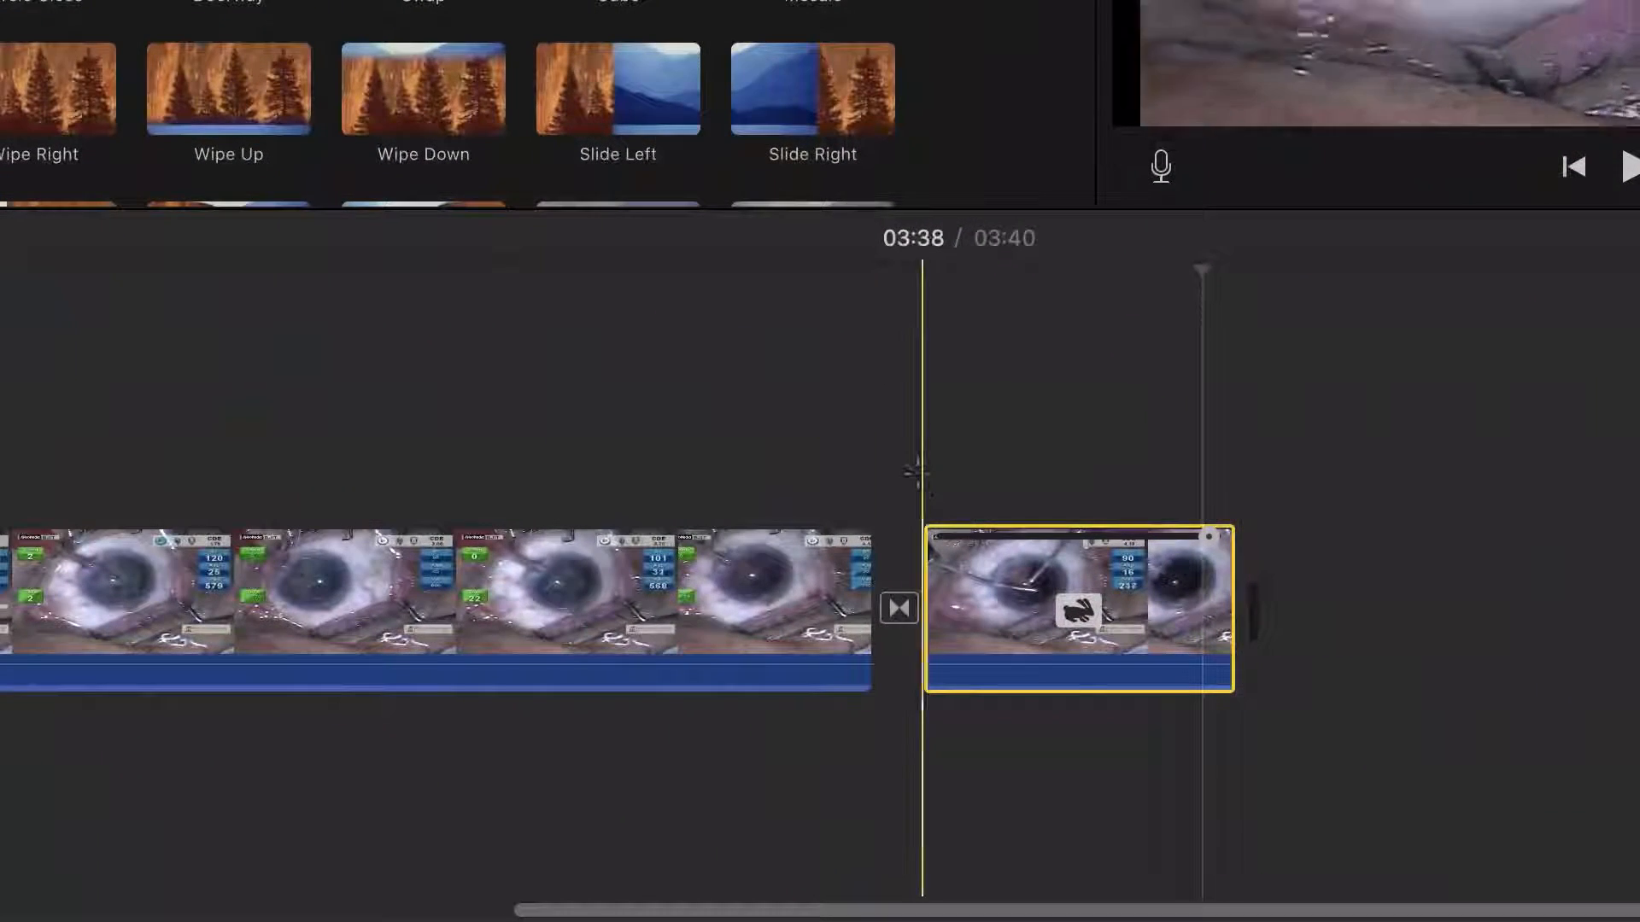
{"action": "left_click", "coordinate": [921, 480]}
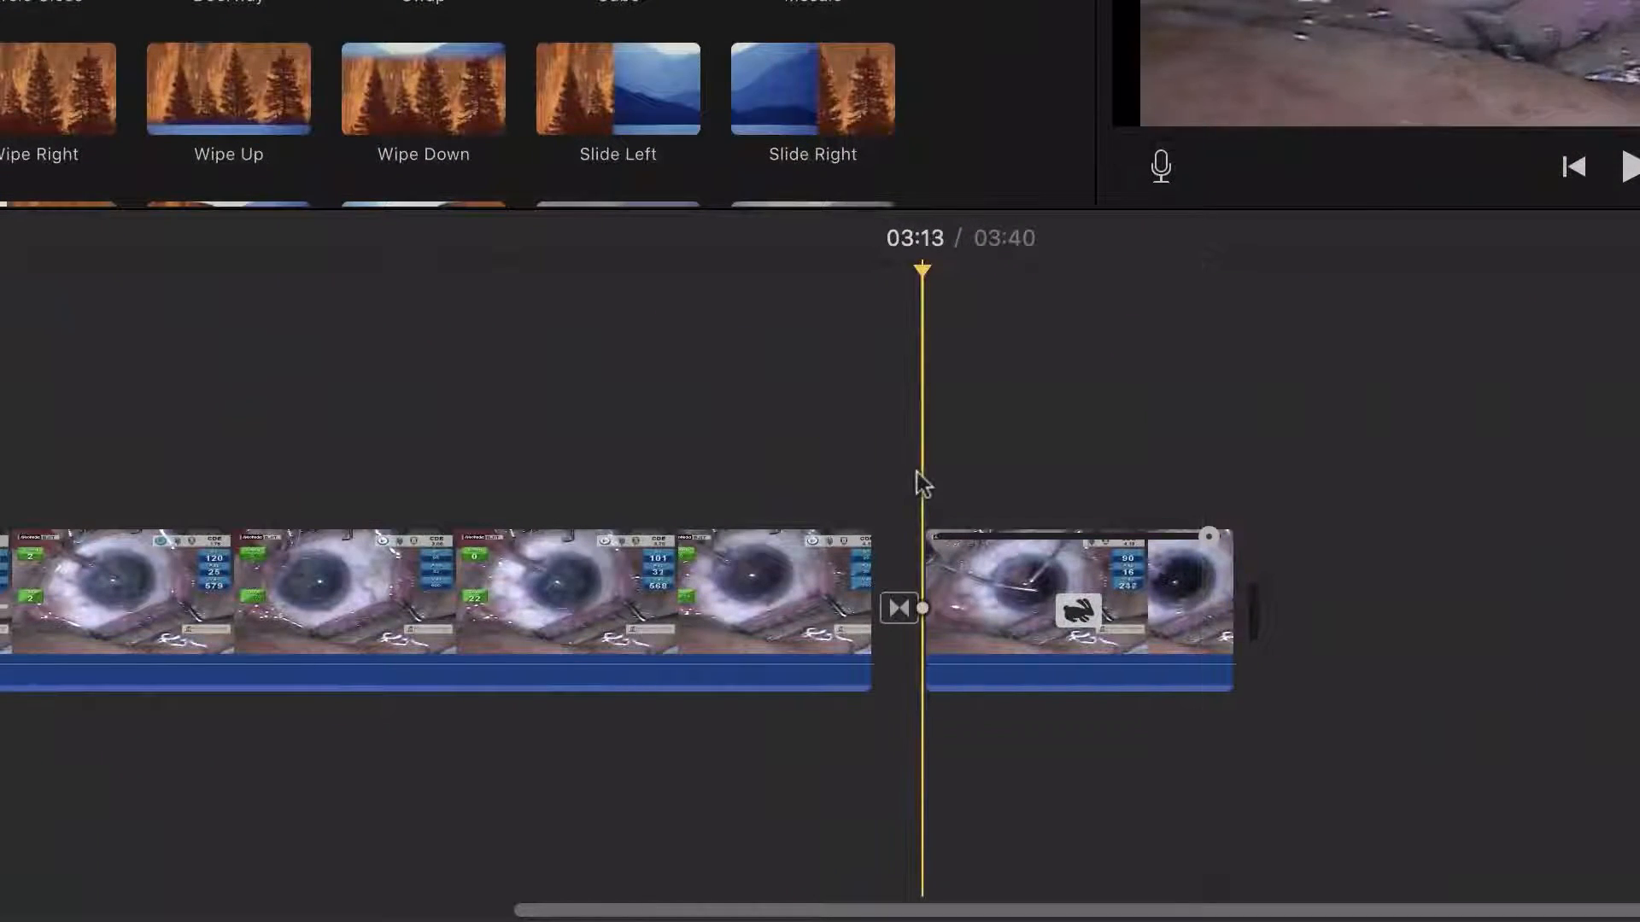
{"action": "key", "text": "space"}
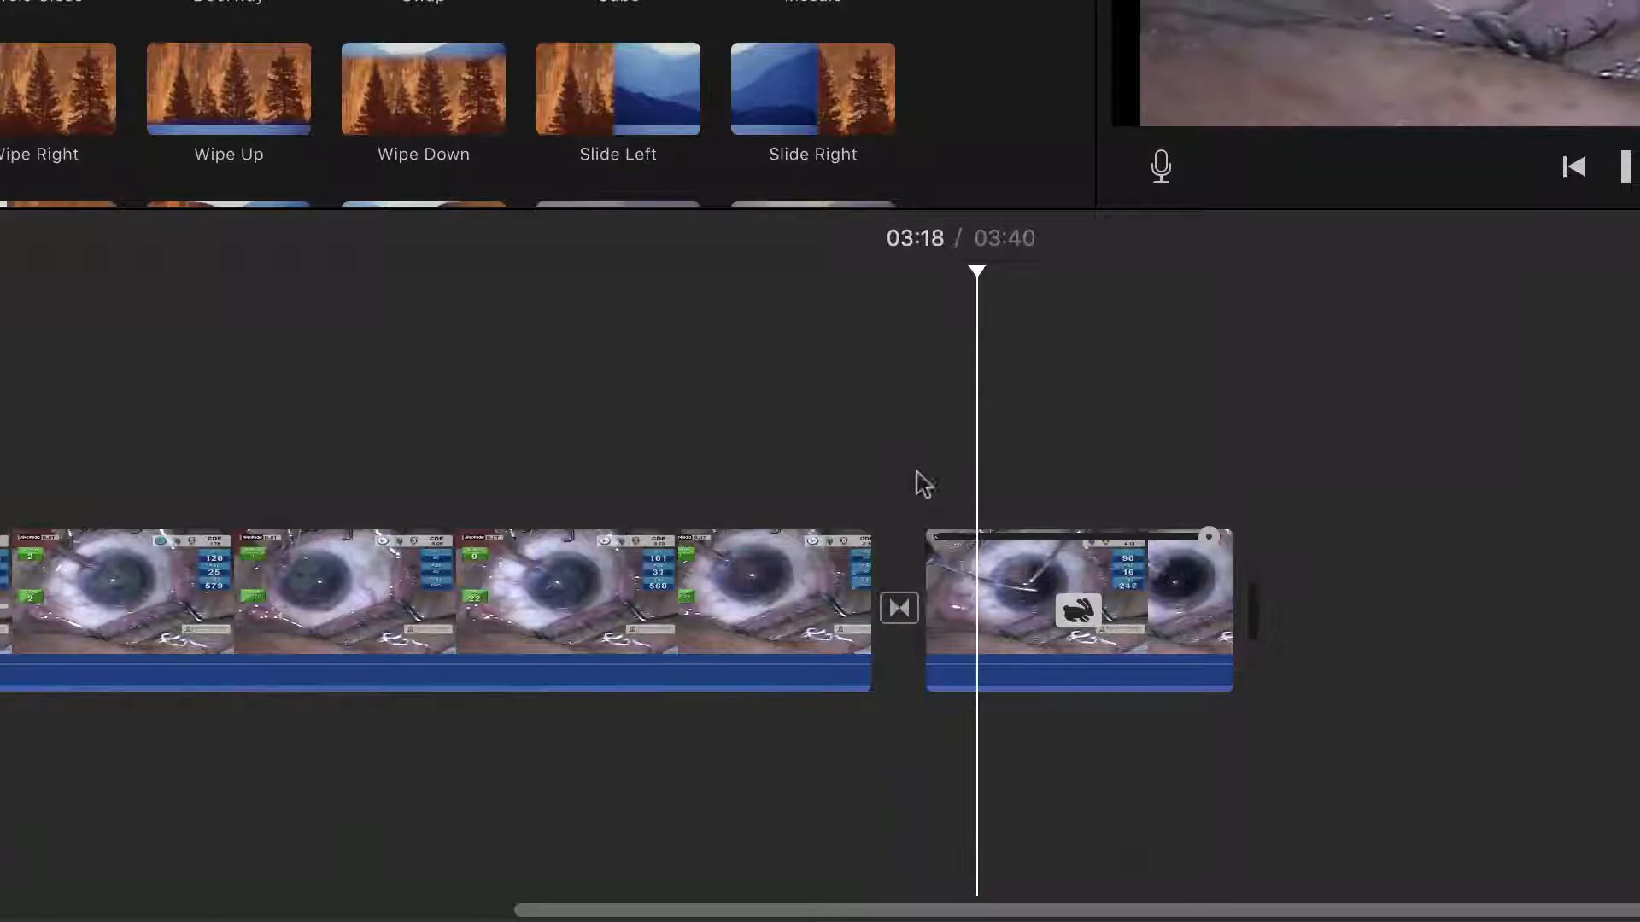
- Set the first timeline clip's speed to Fast at 2x
{"action": "scroll", "coordinate": [982, 496], "scroll_direction": "left", "scroll_amount": 5}
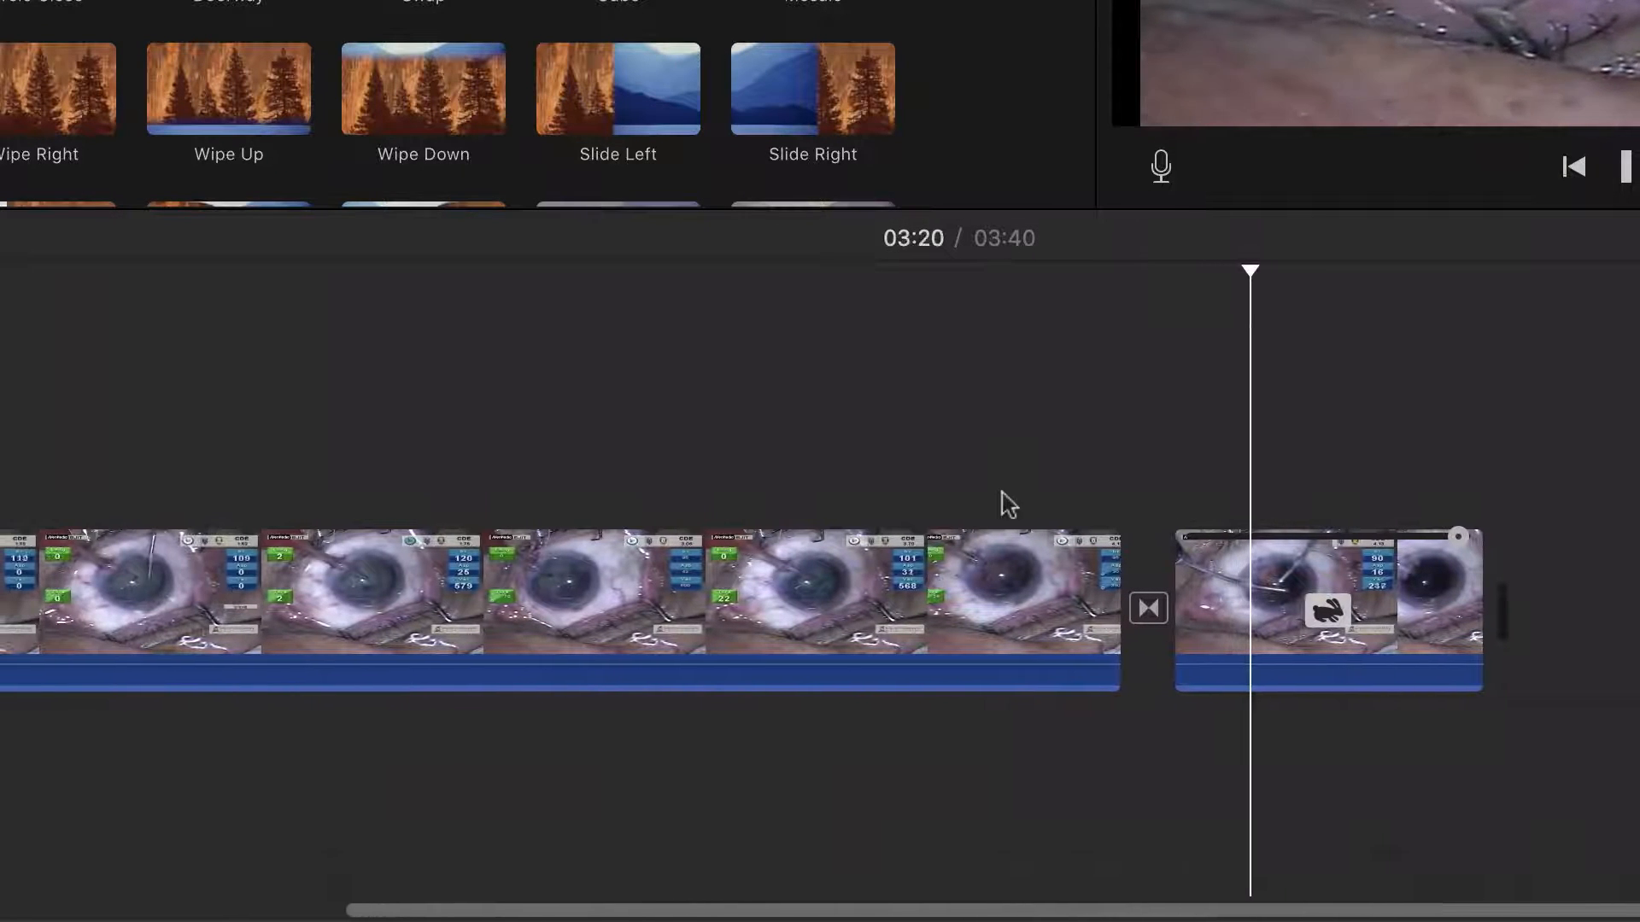
{"action": "left_click", "coordinate": [816, 567]}
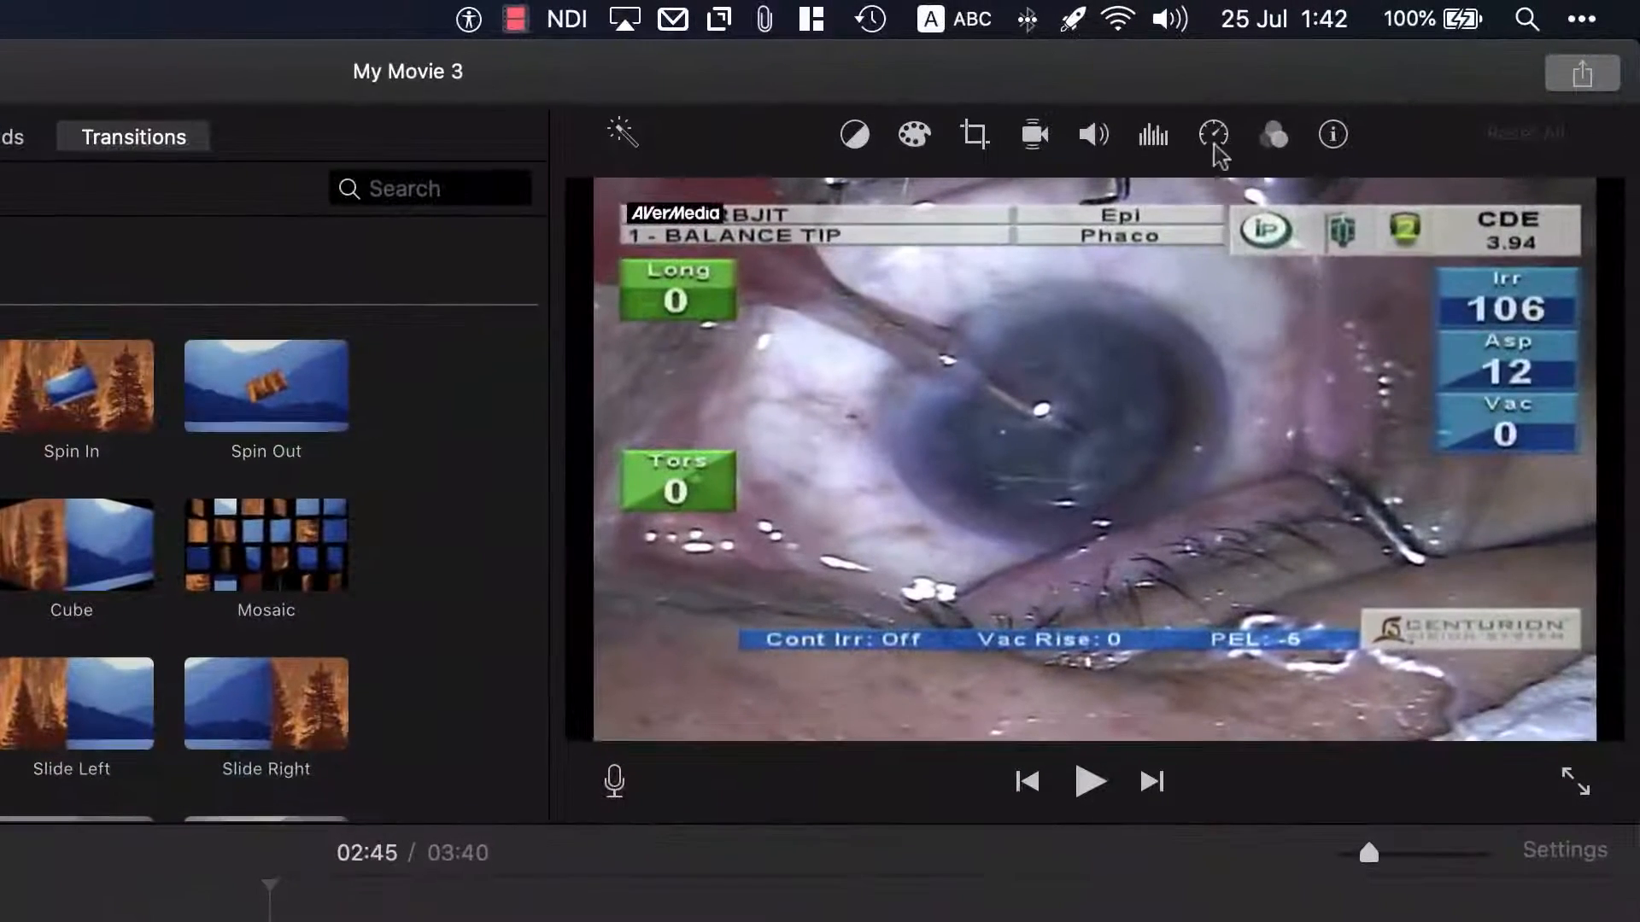
{"action": "left_click", "coordinate": [1301, 81]}
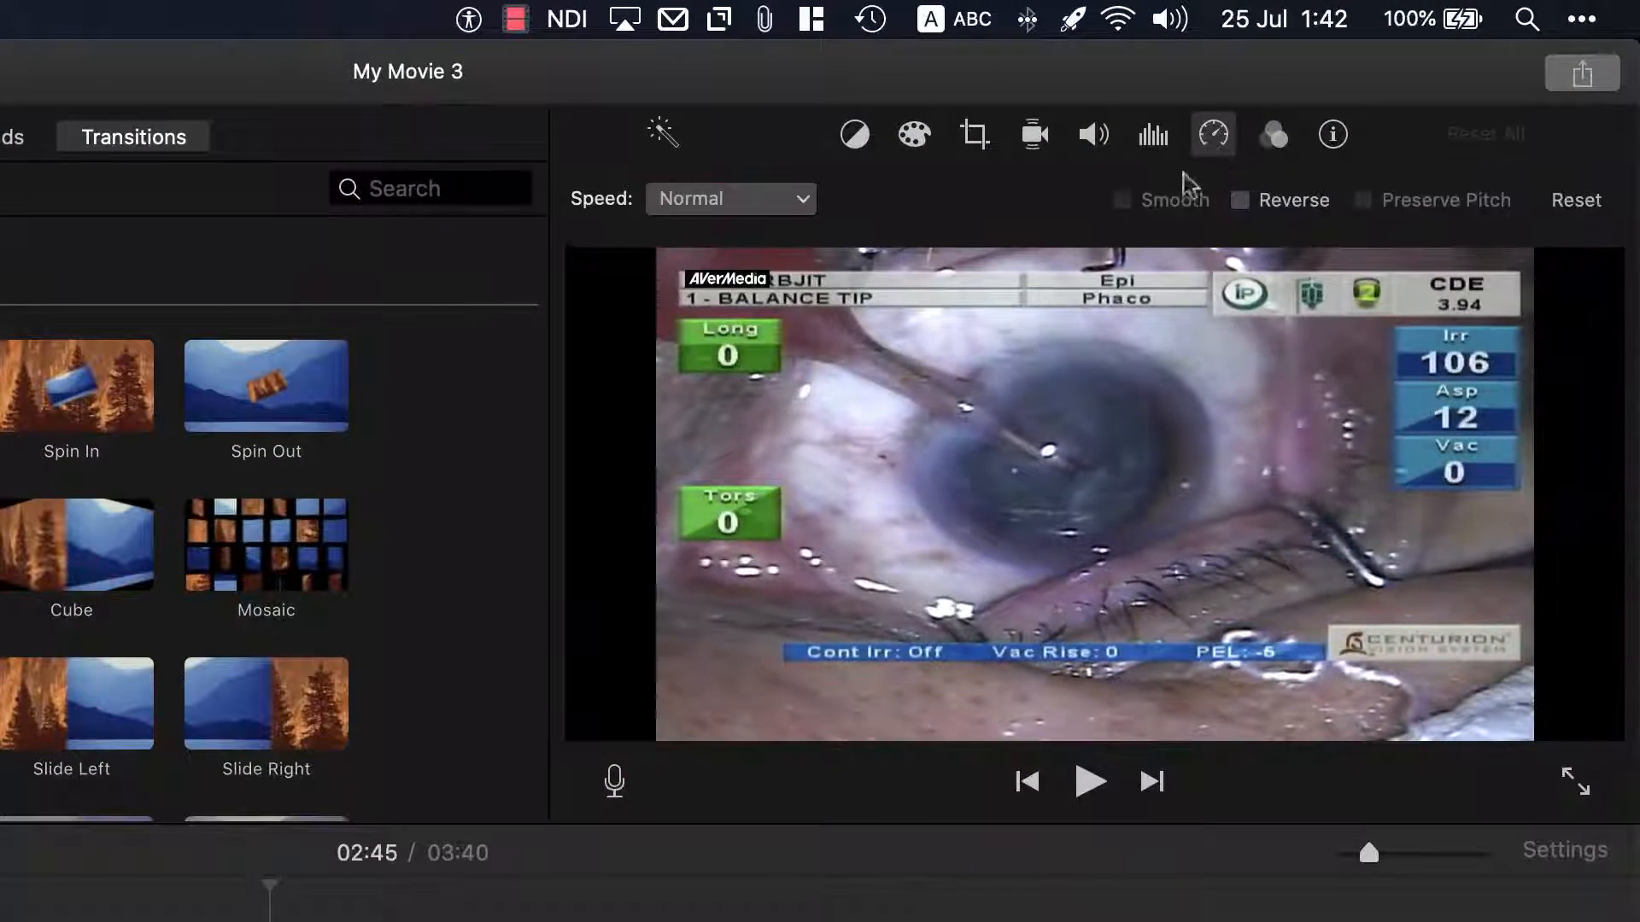
{"action": "left_click", "coordinate": [803, 201]}
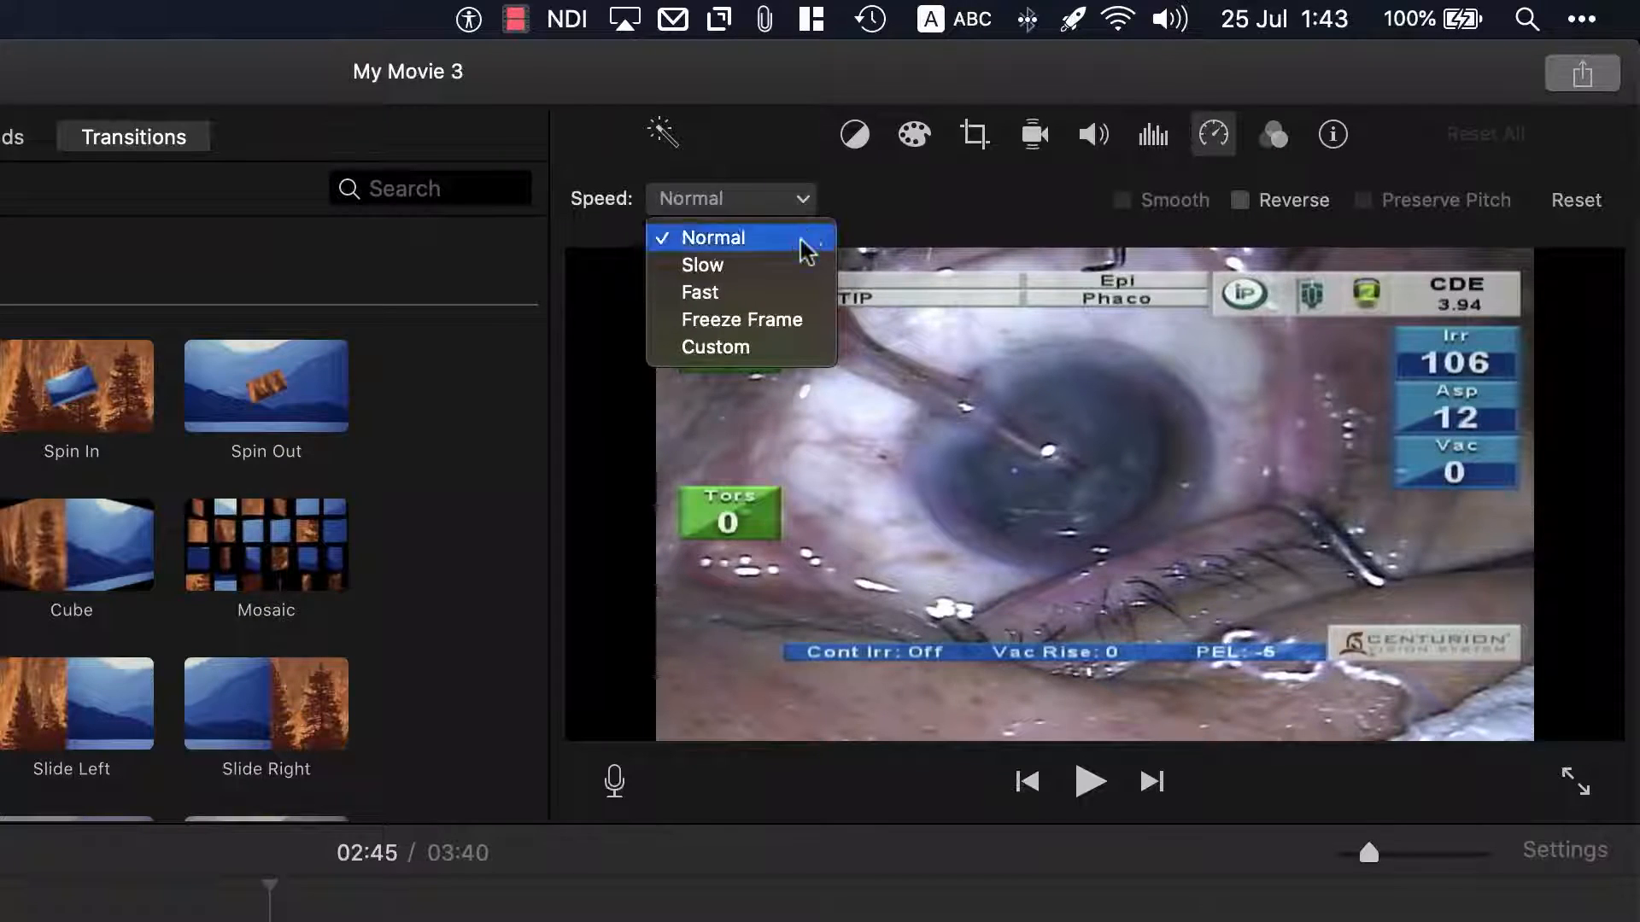
{"action": "left_click", "coordinate": [791, 294]}
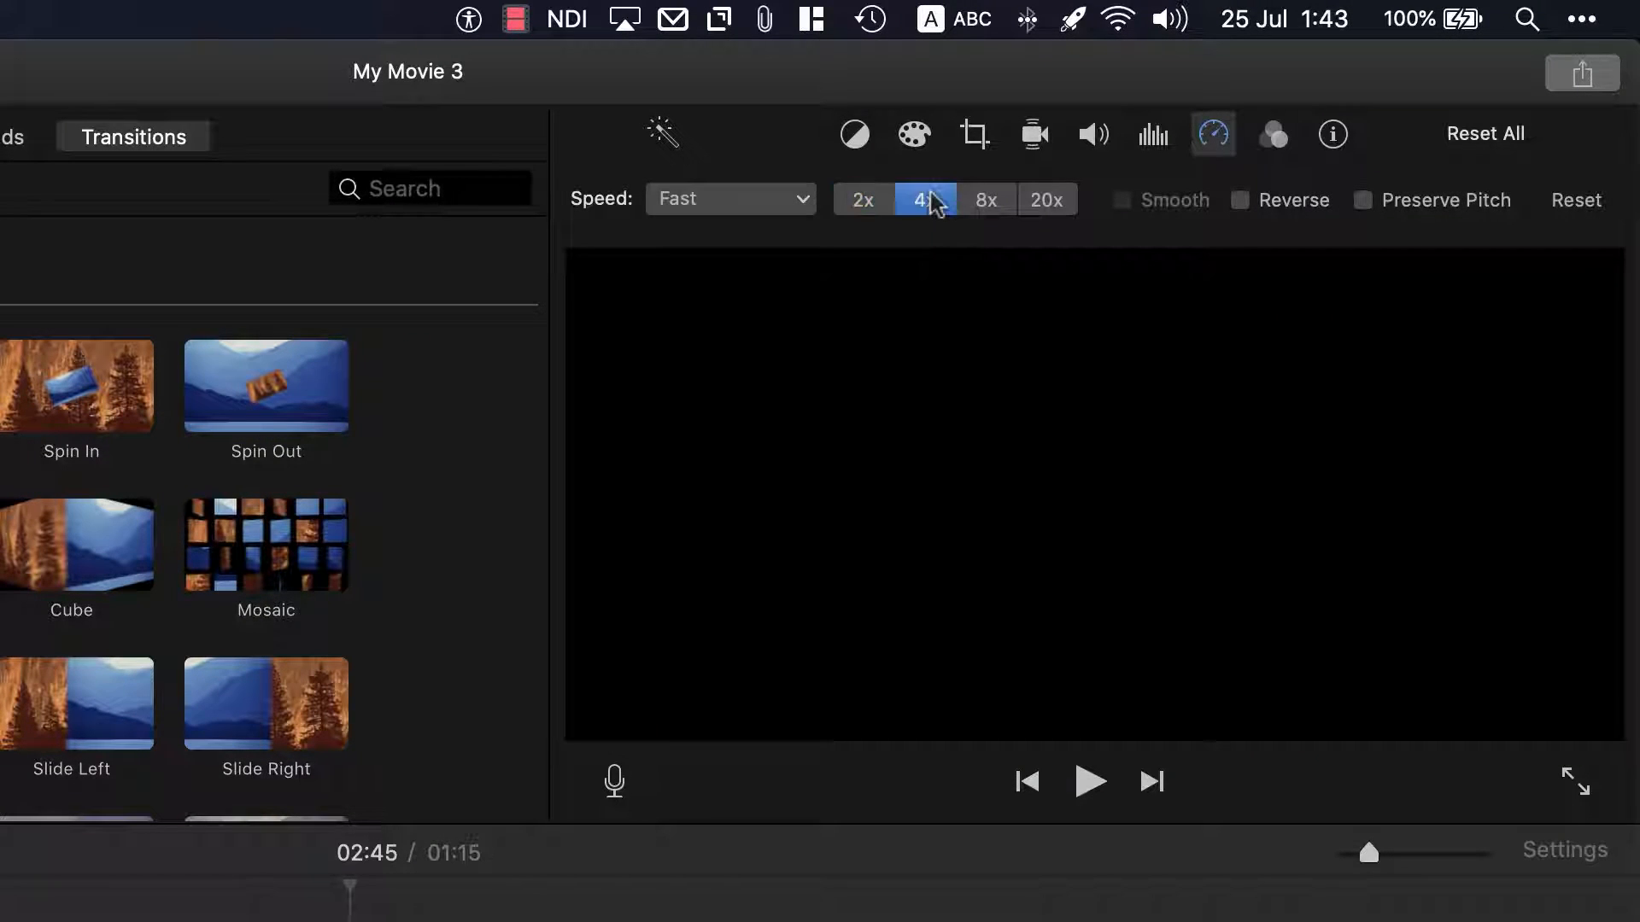
{"action": "left_click", "coordinate": [864, 202]}
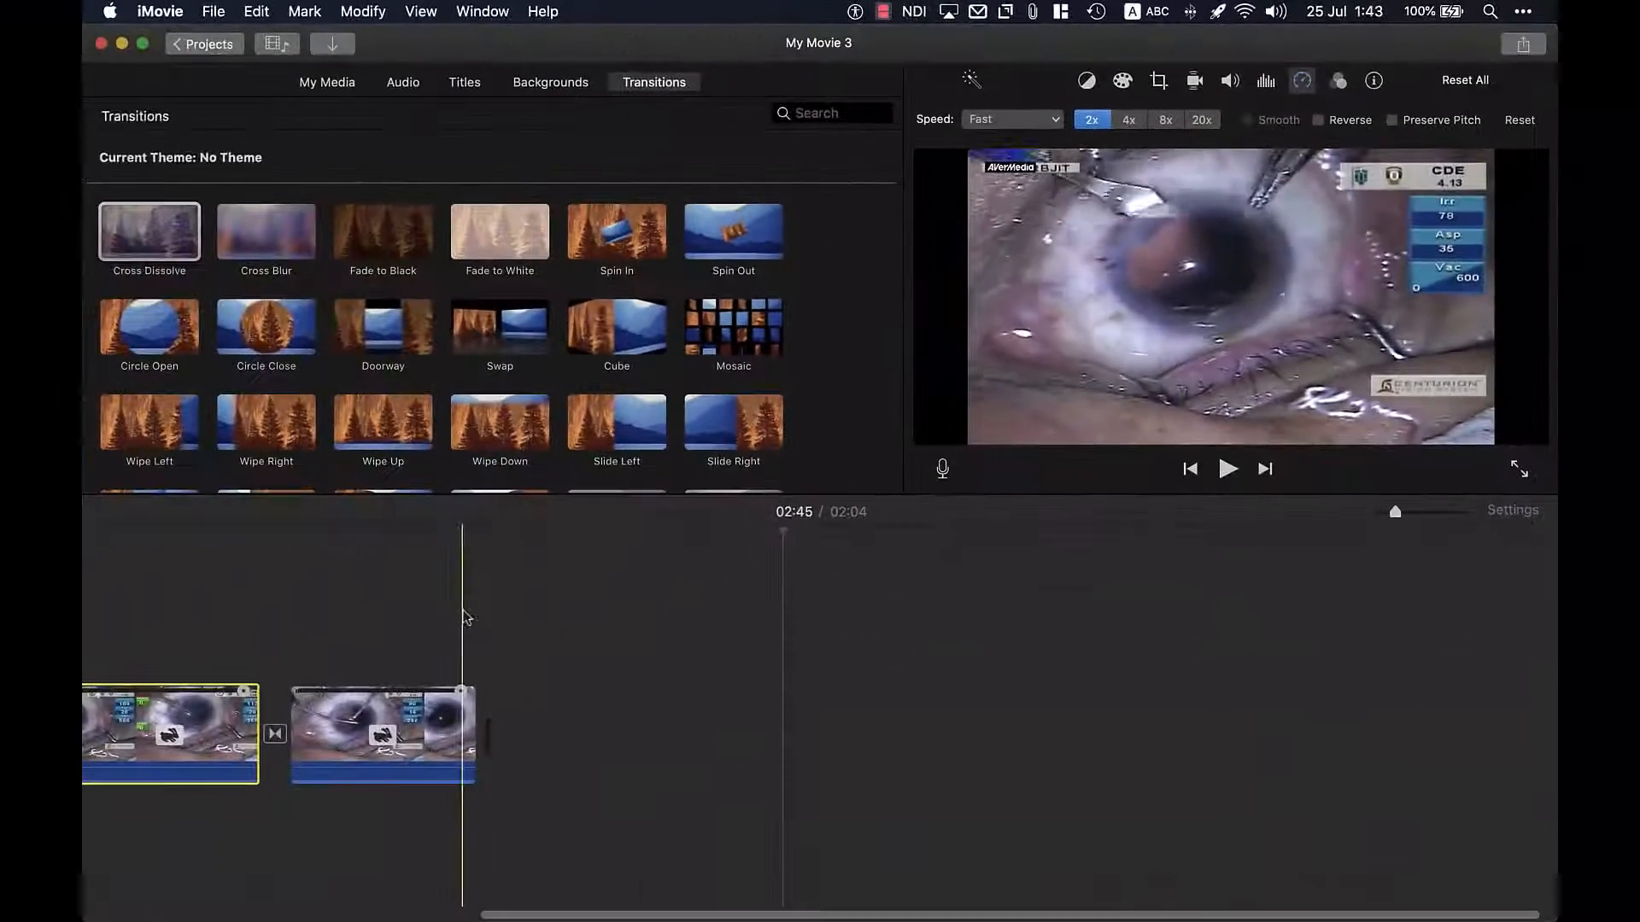
- Insert the Blue background on the main track both before the first clip and after the last clip
{"action": "scroll", "coordinate": [504, 613], "scroll_direction": "left", "scroll_amount": 3}
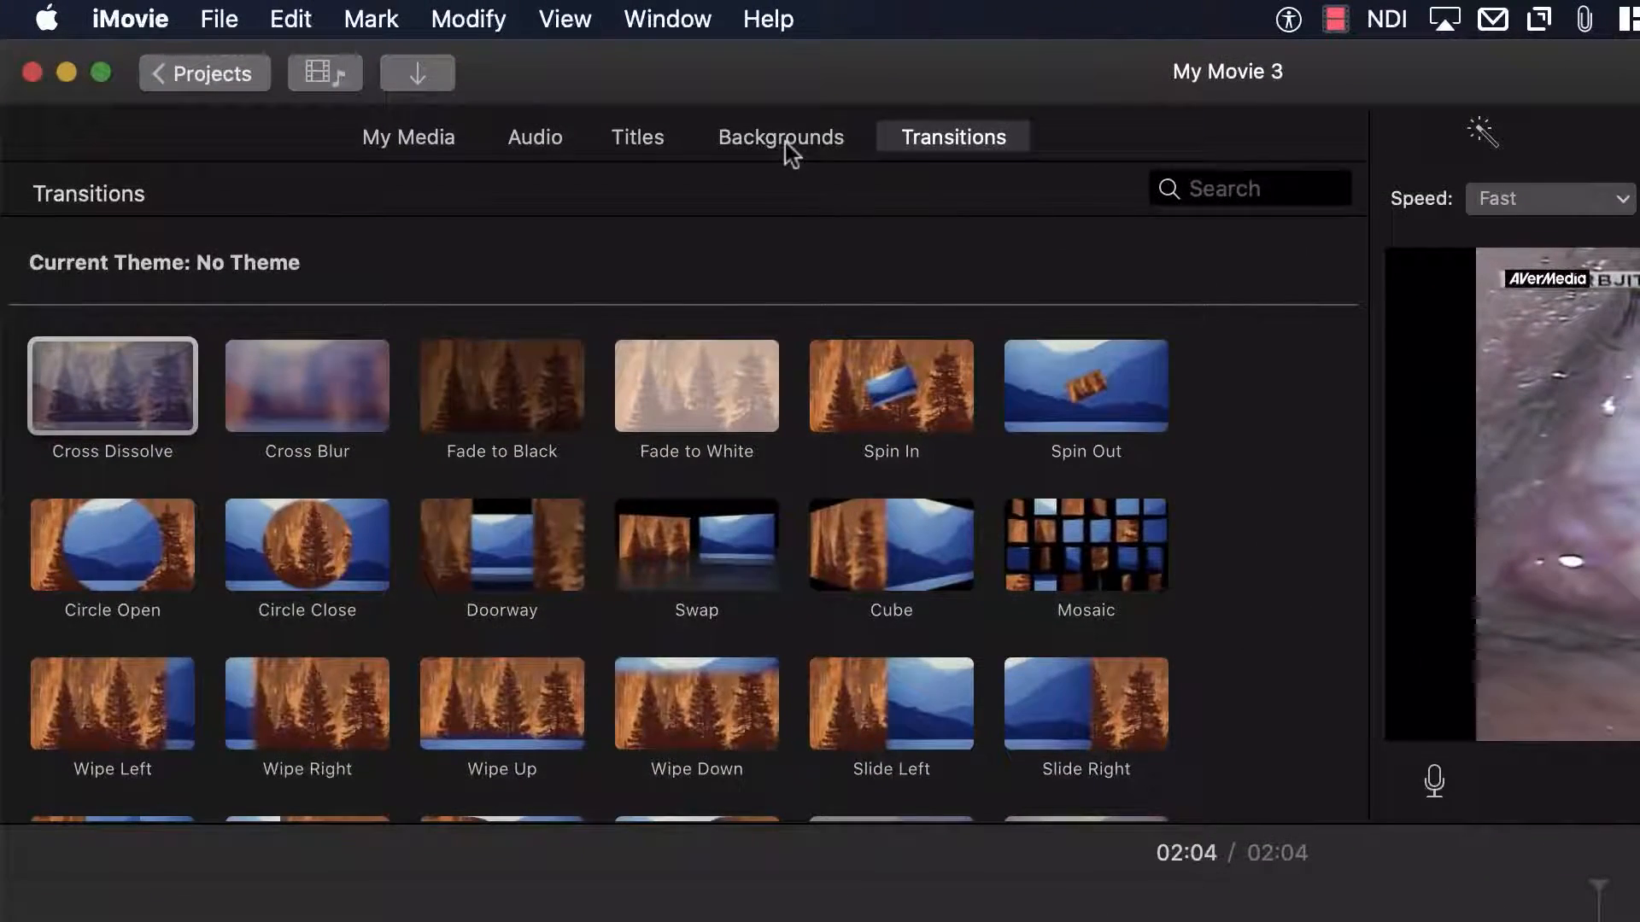
{"action": "left_click", "coordinate": [786, 142]}
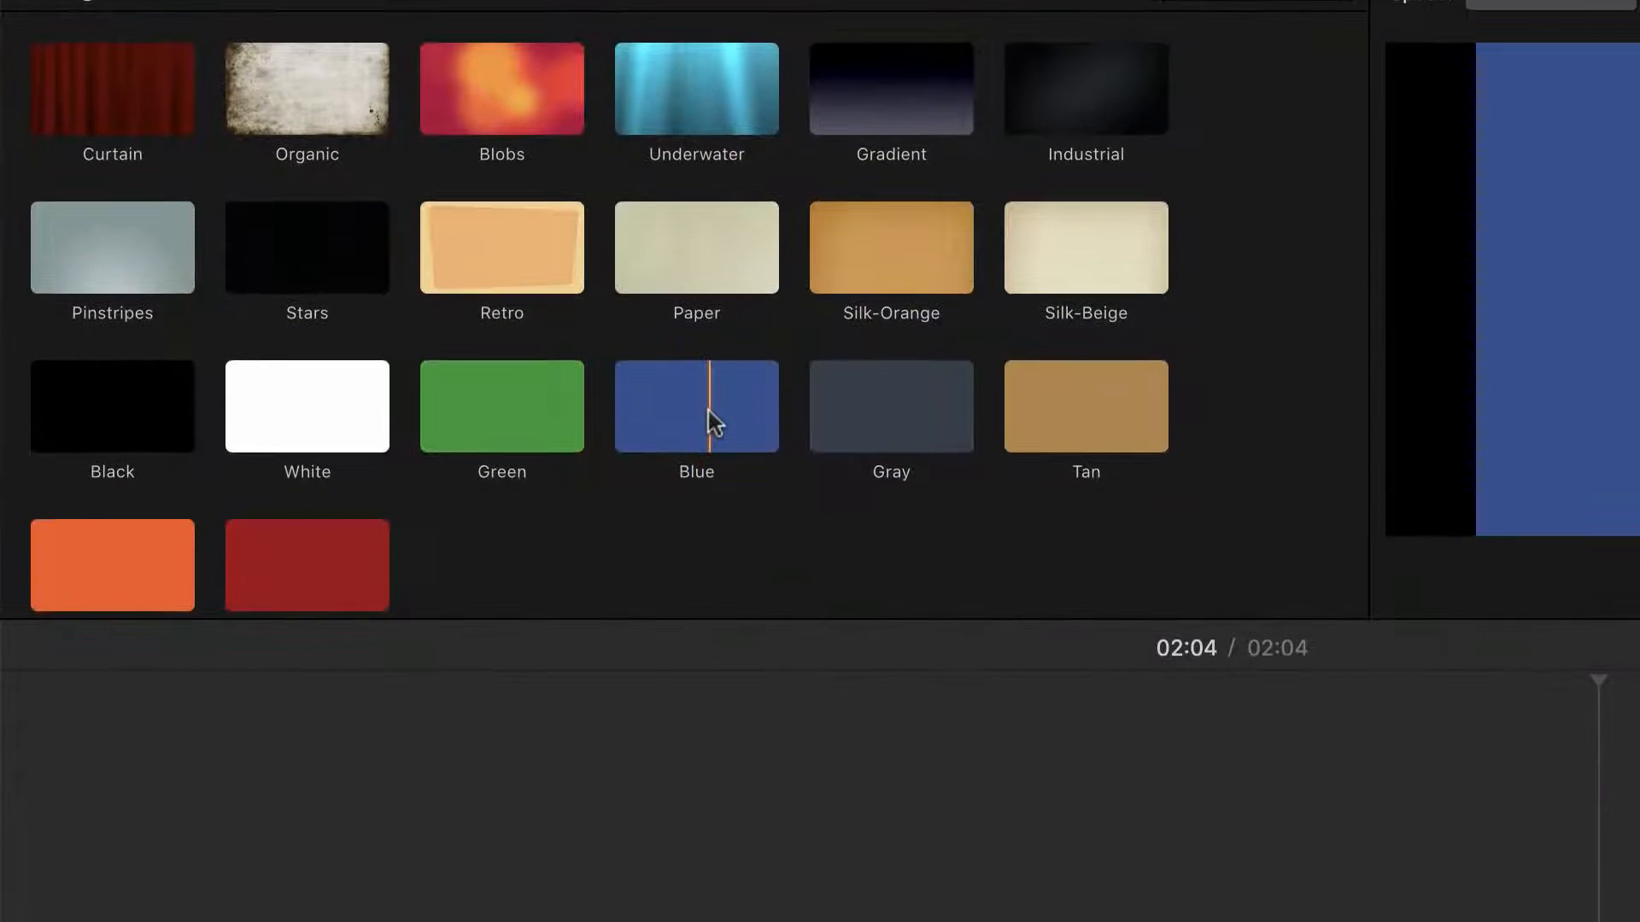
{"action": "left_click", "coordinate": [715, 627]}
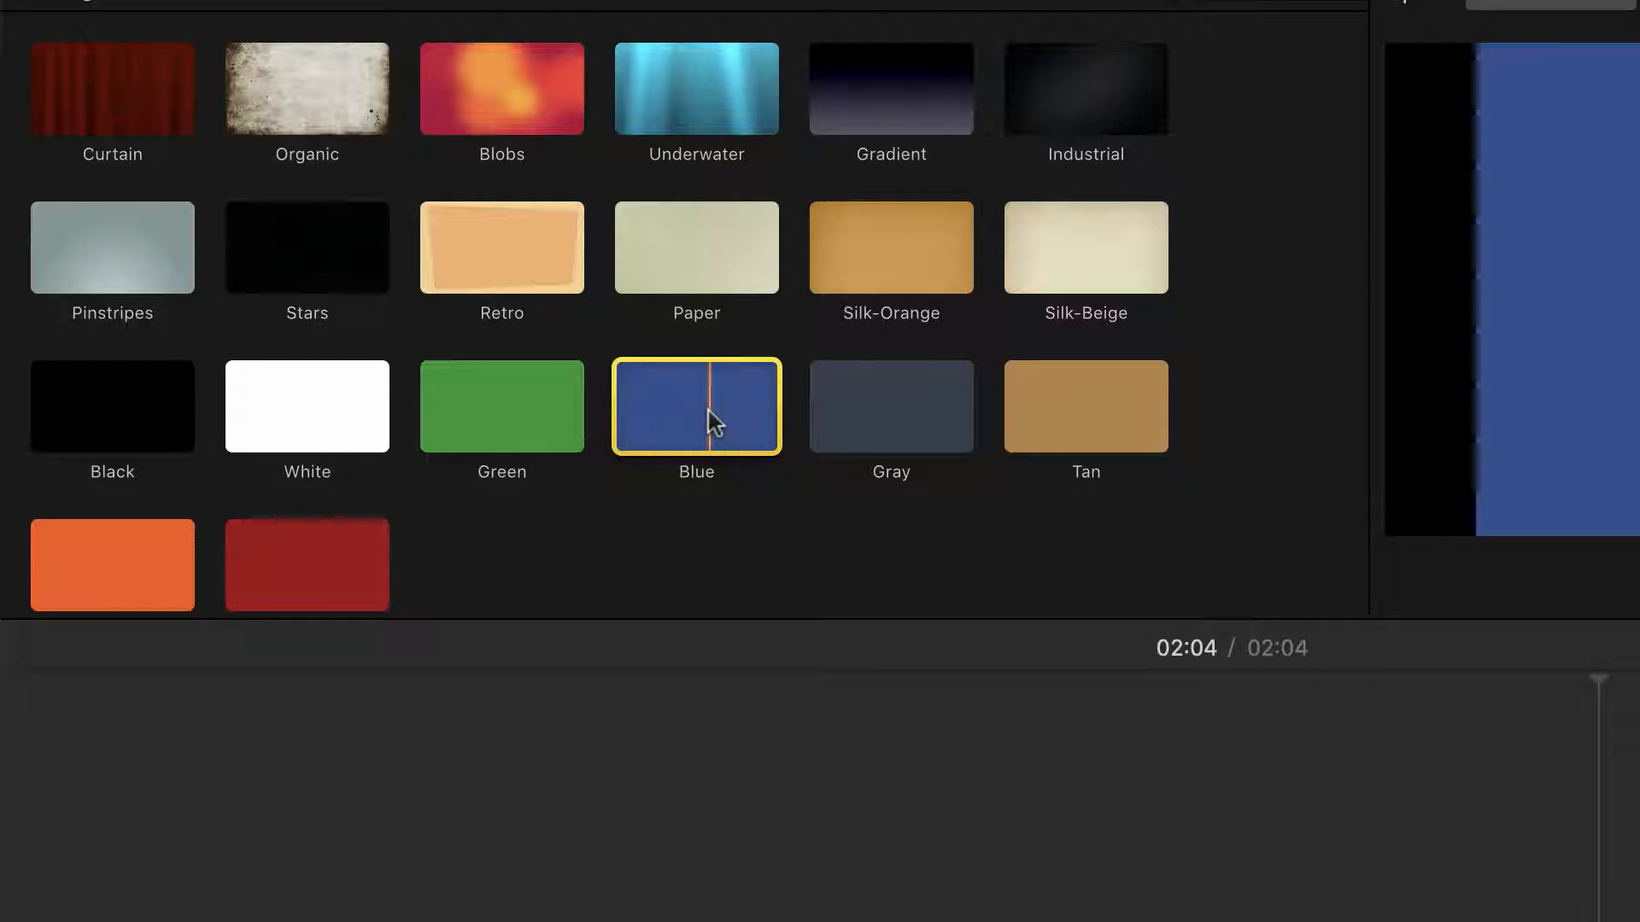
{"action": "left_click_drag", "start_coordinate": [711, 414], "coordinate": [93, 820]}
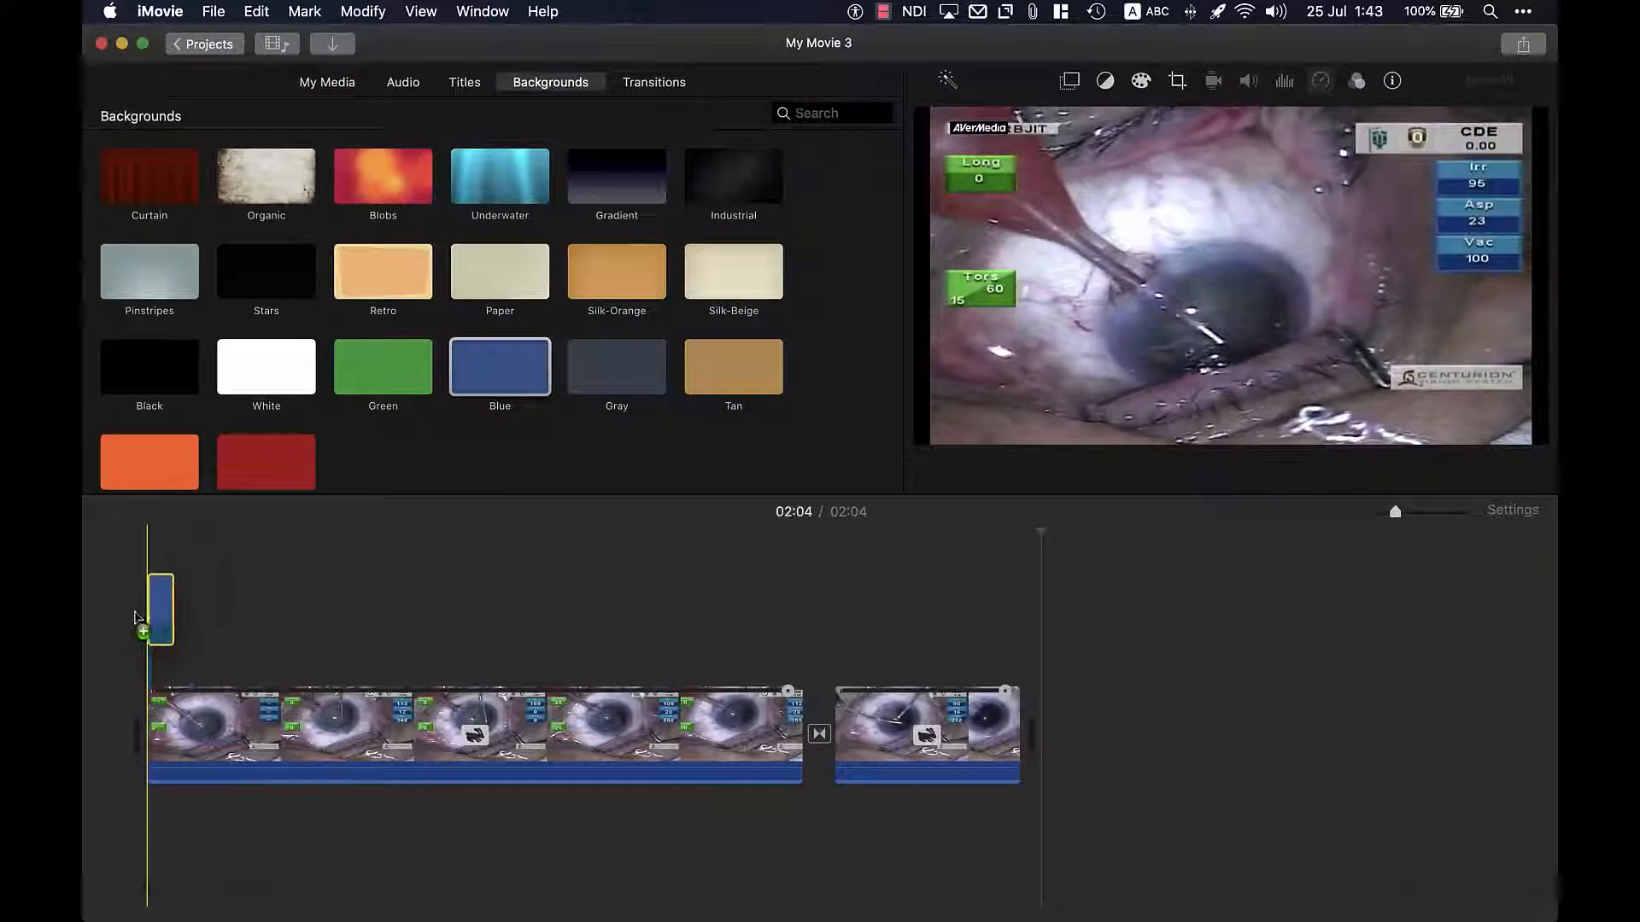
{"action": "left_click_drag", "start_coordinate": [134, 612], "coordinate": [143, 727]}
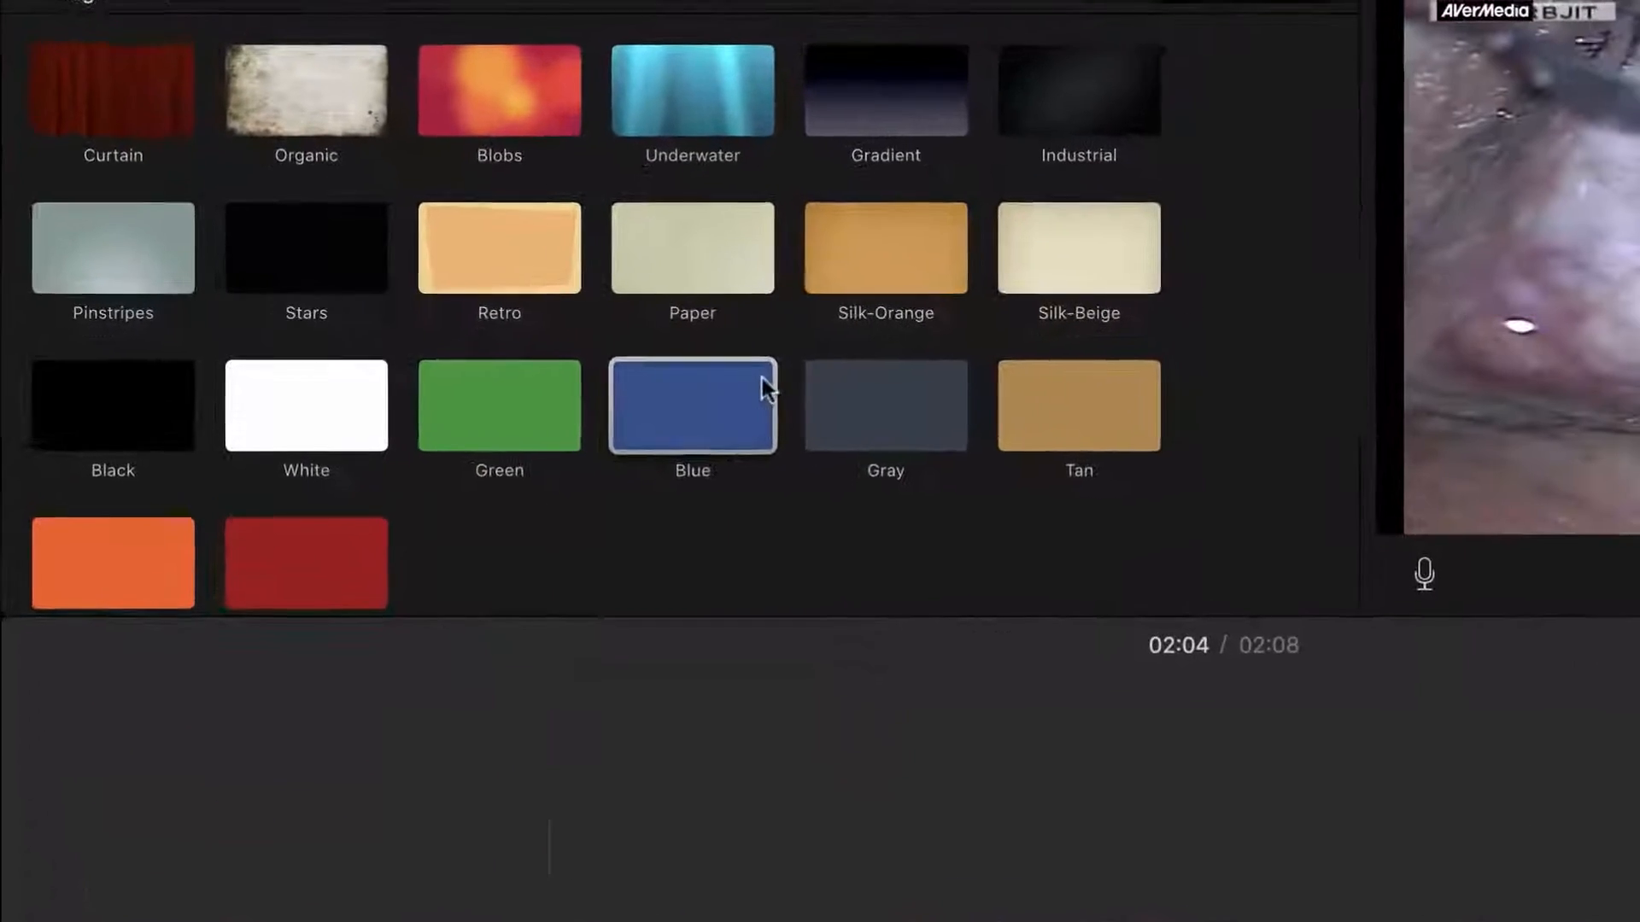
{"action": "left_click_drag", "start_coordinate": [709, 392], "coordinate": [1639, 771]}
{"action": "left_click_drag", "start_coordinate": [1171, 588], "coordinate": [1140, 735]}
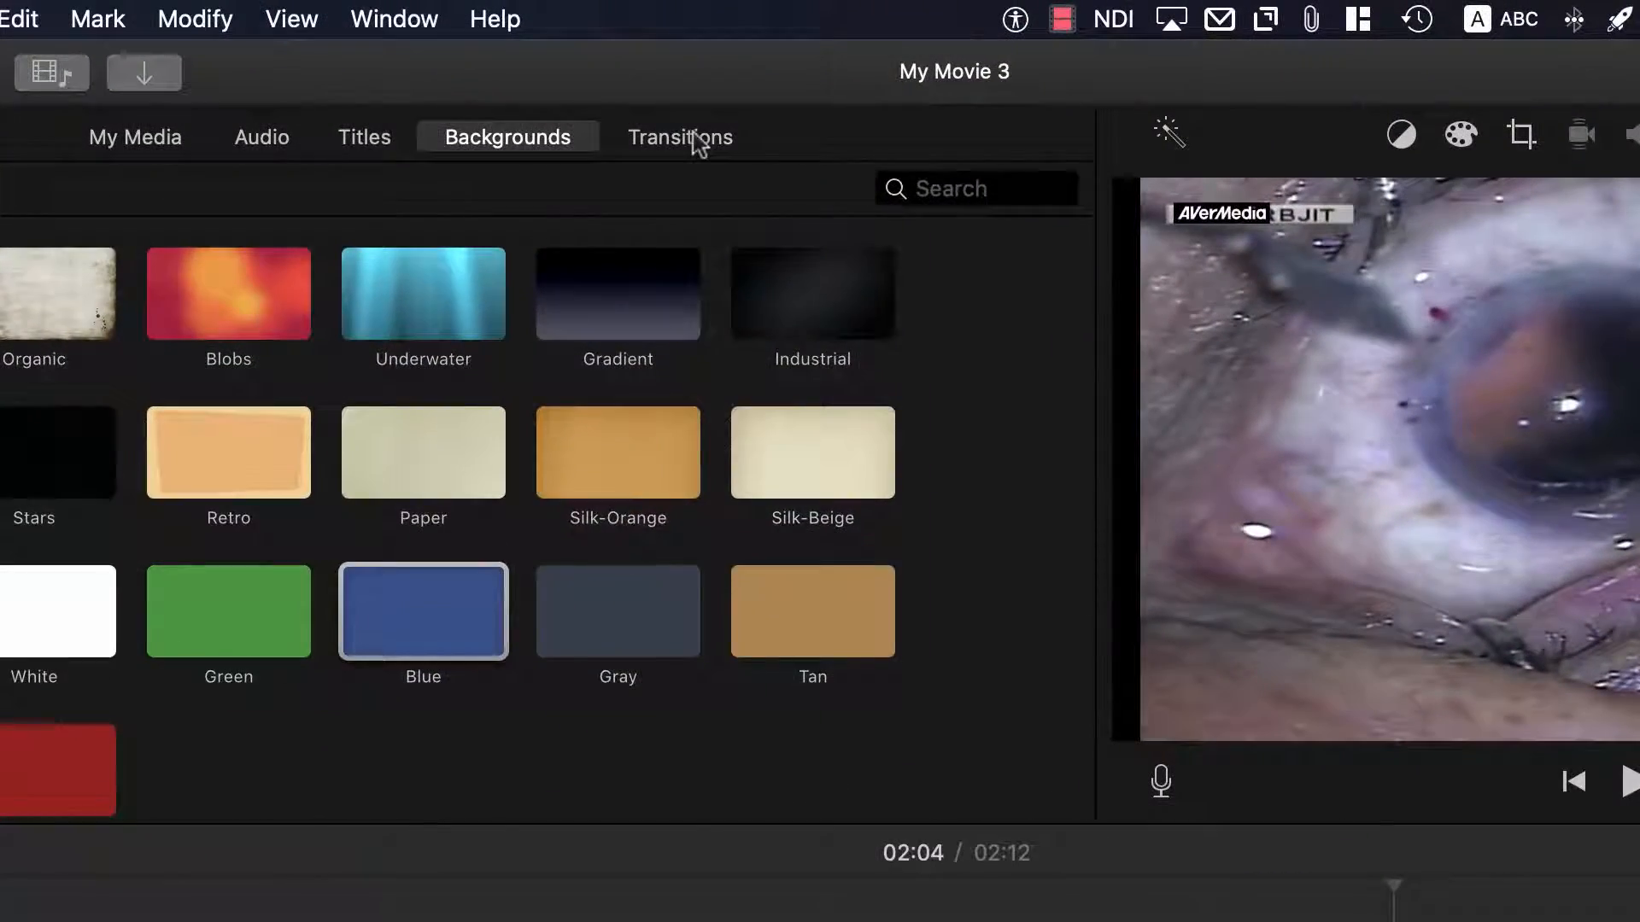
- Add Cross Dissolve transitions between the opening blue background and first clip, and between the last clip and closing background
{"action": "left_click", "coordinate": [696, 141]}
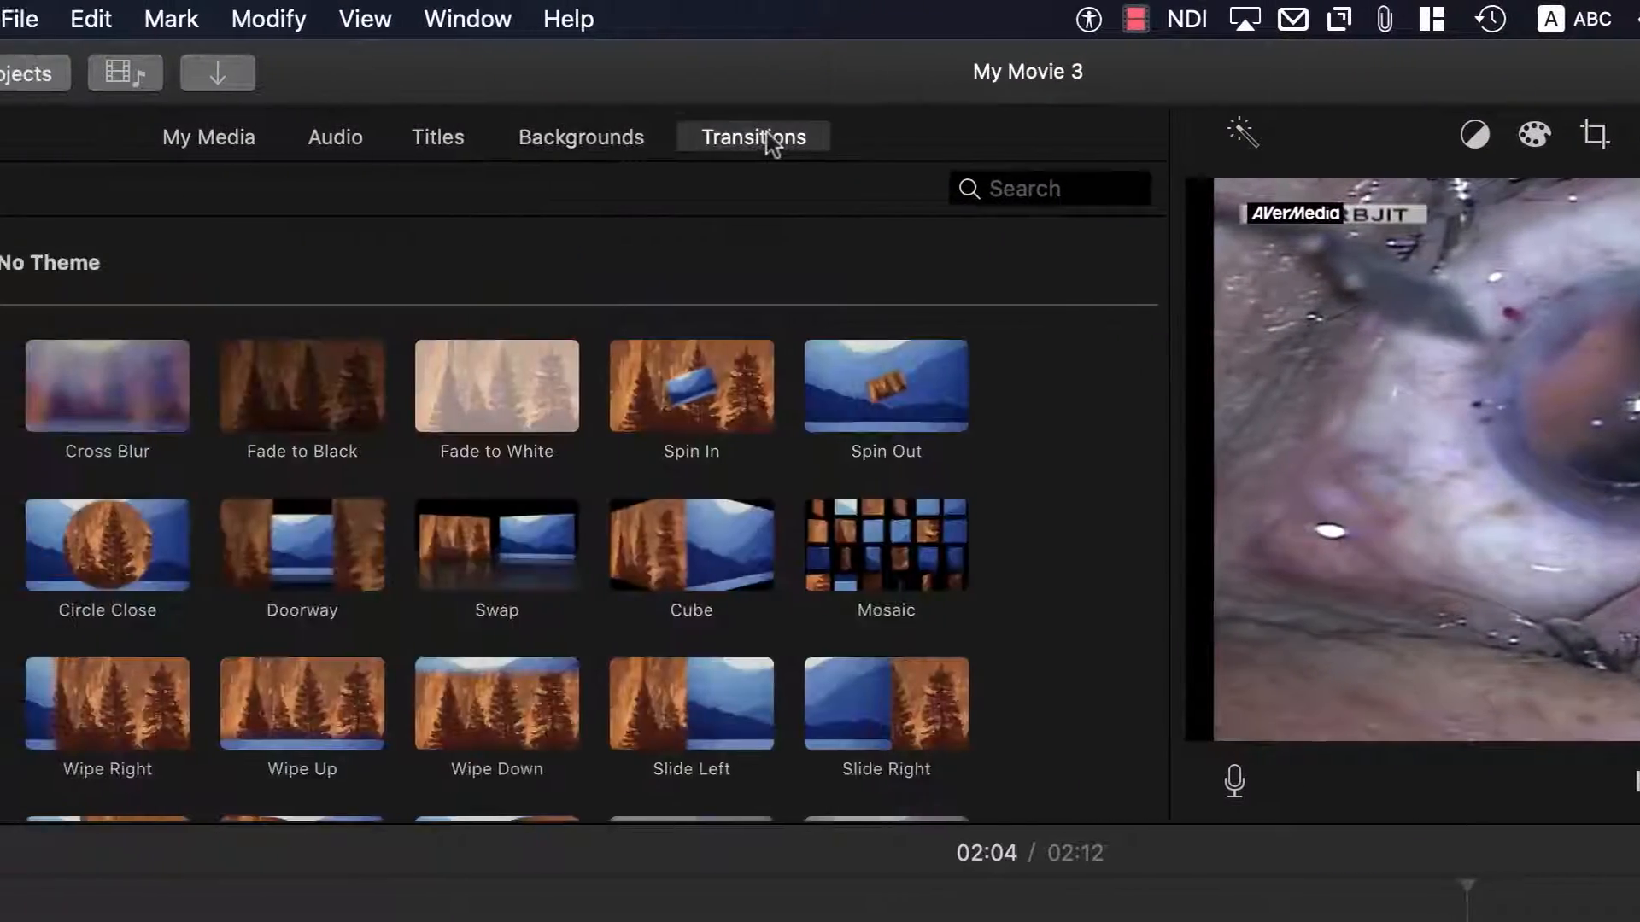
{"action": "left_click", "coordinate": [125, 401]}
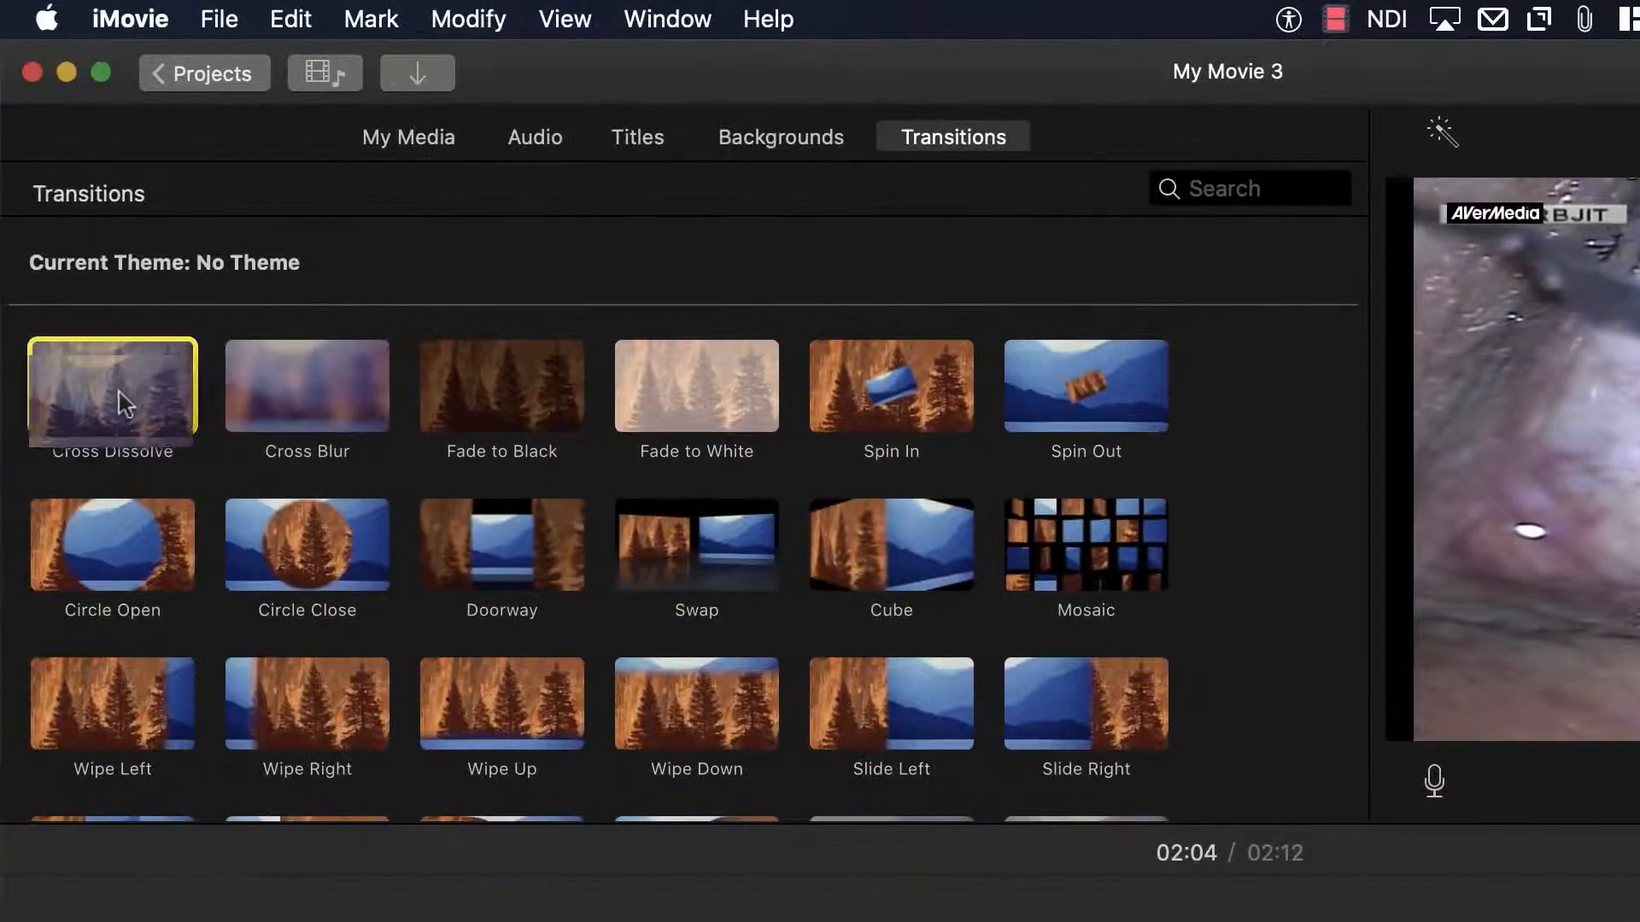
{"action": "left_click_drag", "start_coordinate": [126, 401], "coordinate": [222, 730]}
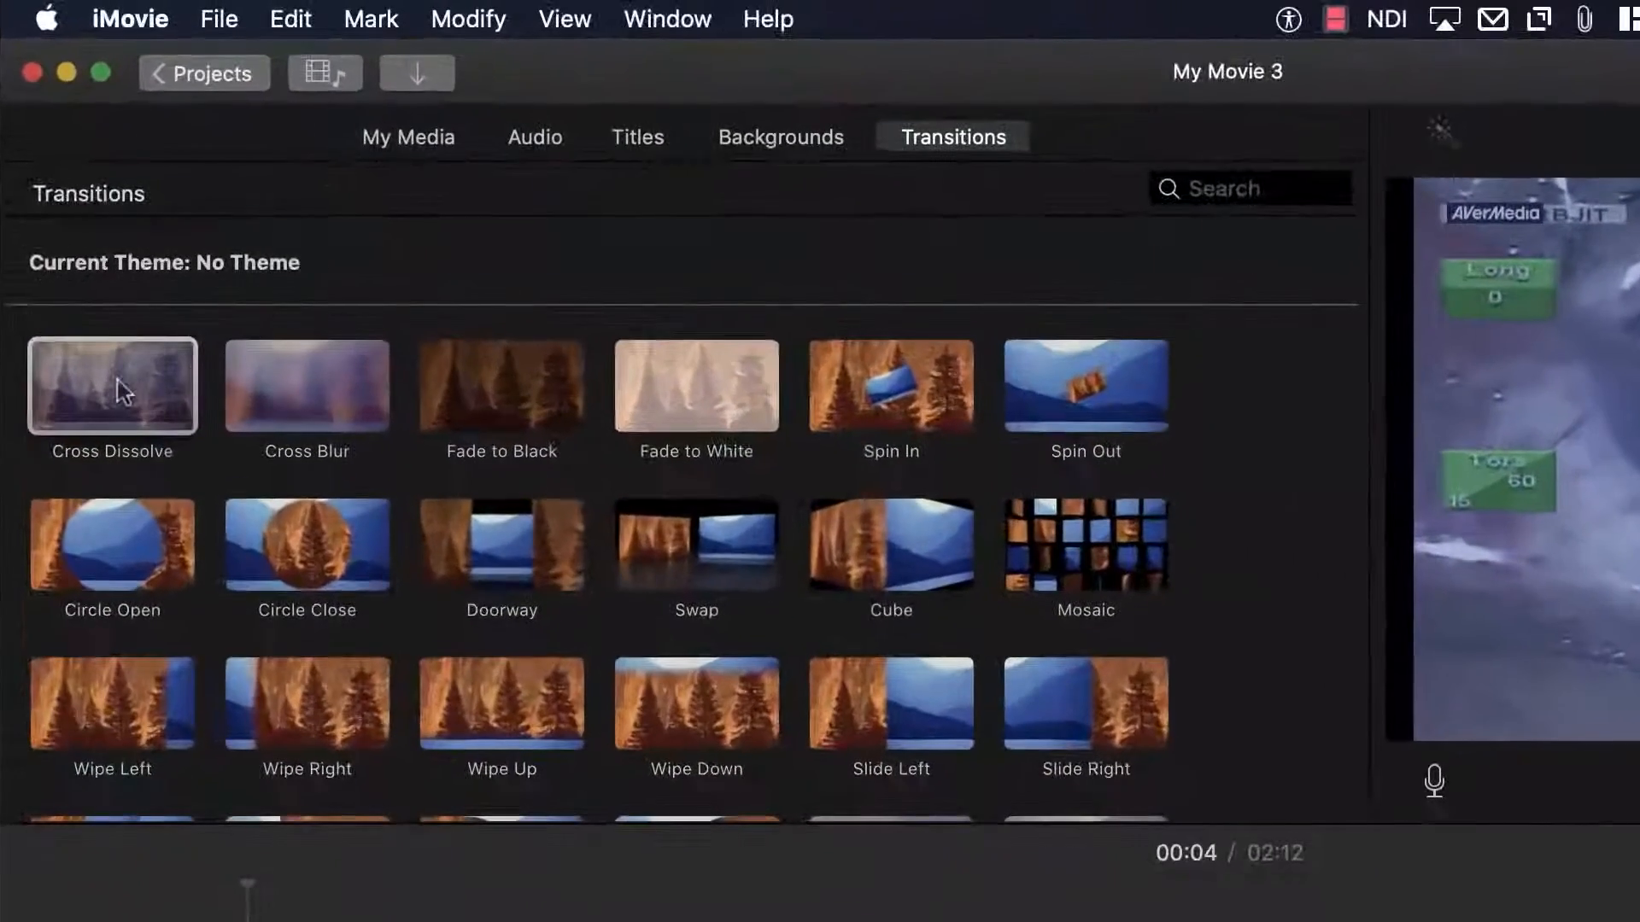
{"action": "left_click_drag", "start_coordinate": [125, 392], "coordinate": [1639, 921]}
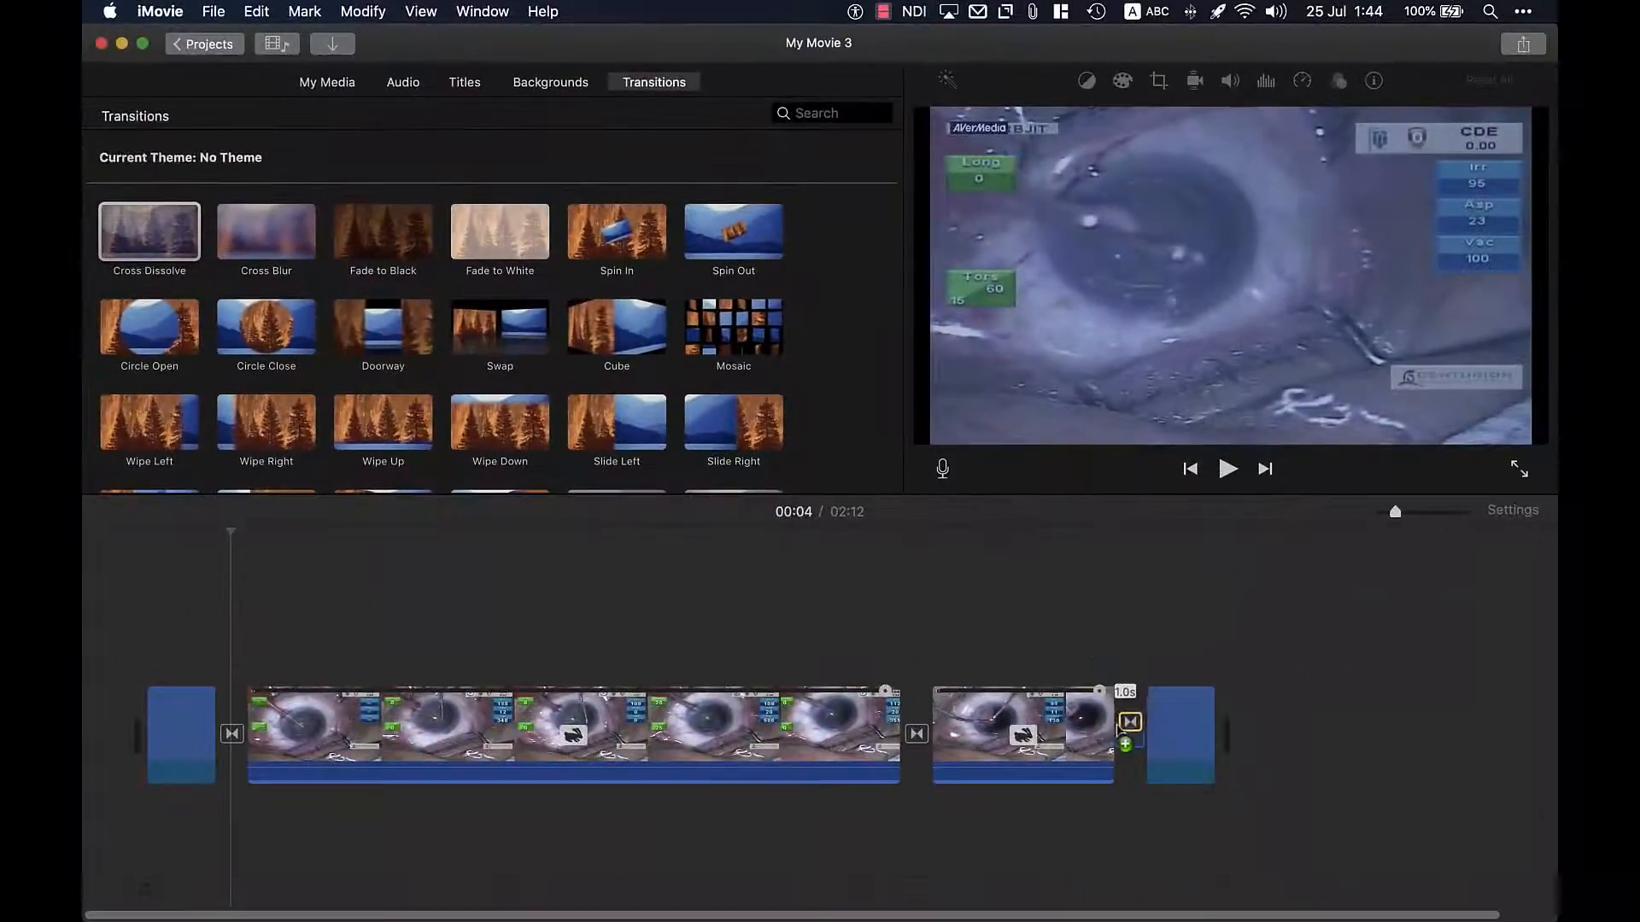
{"action": "left_click_drag", "start_coordinate": [1119, 730], "coordinate": [1123, 732]}
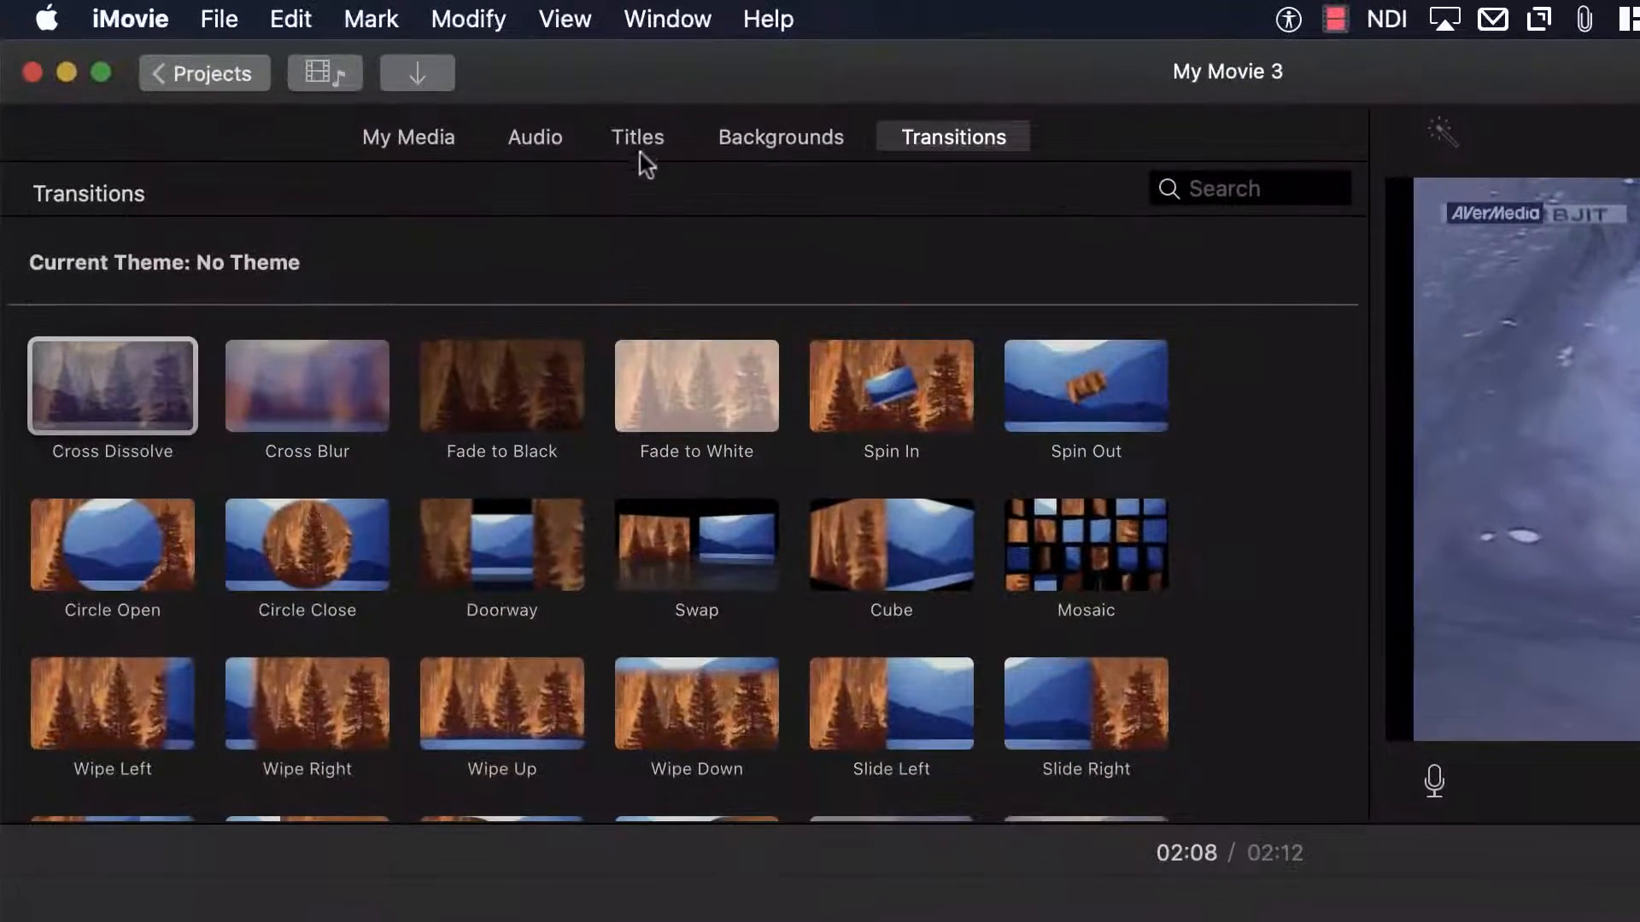
- Add an Expand title over the opening blue background and shorten it to end with the background
{"action": "left_click", "coordinate": [639, 142]}
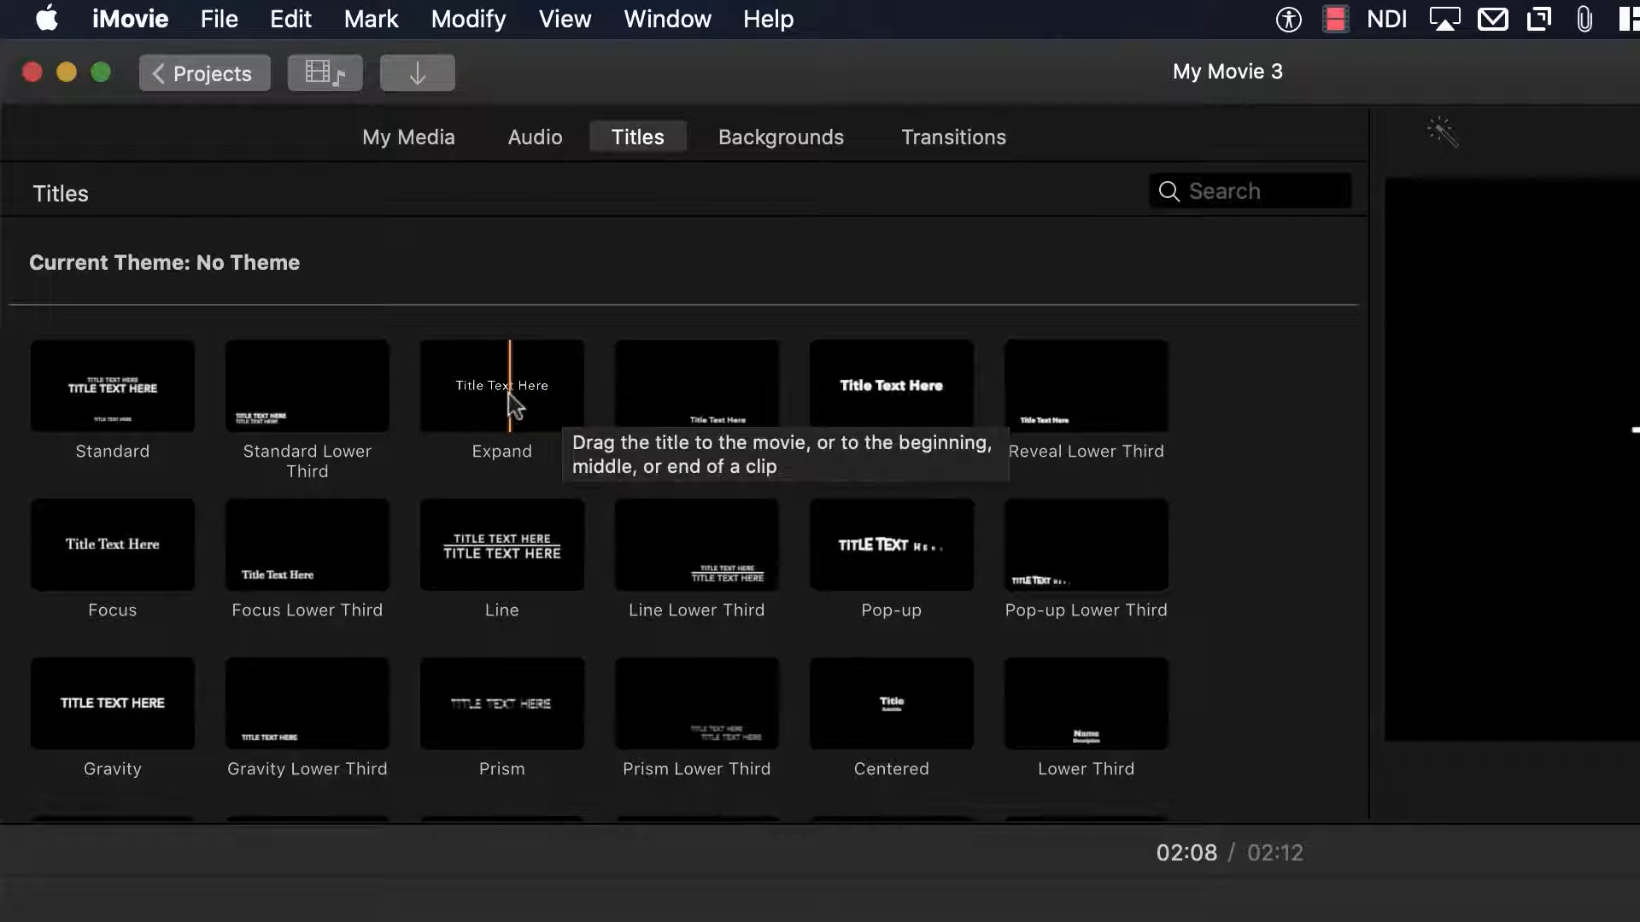
{"action": "left_click", "coordinate": [513, 405]}
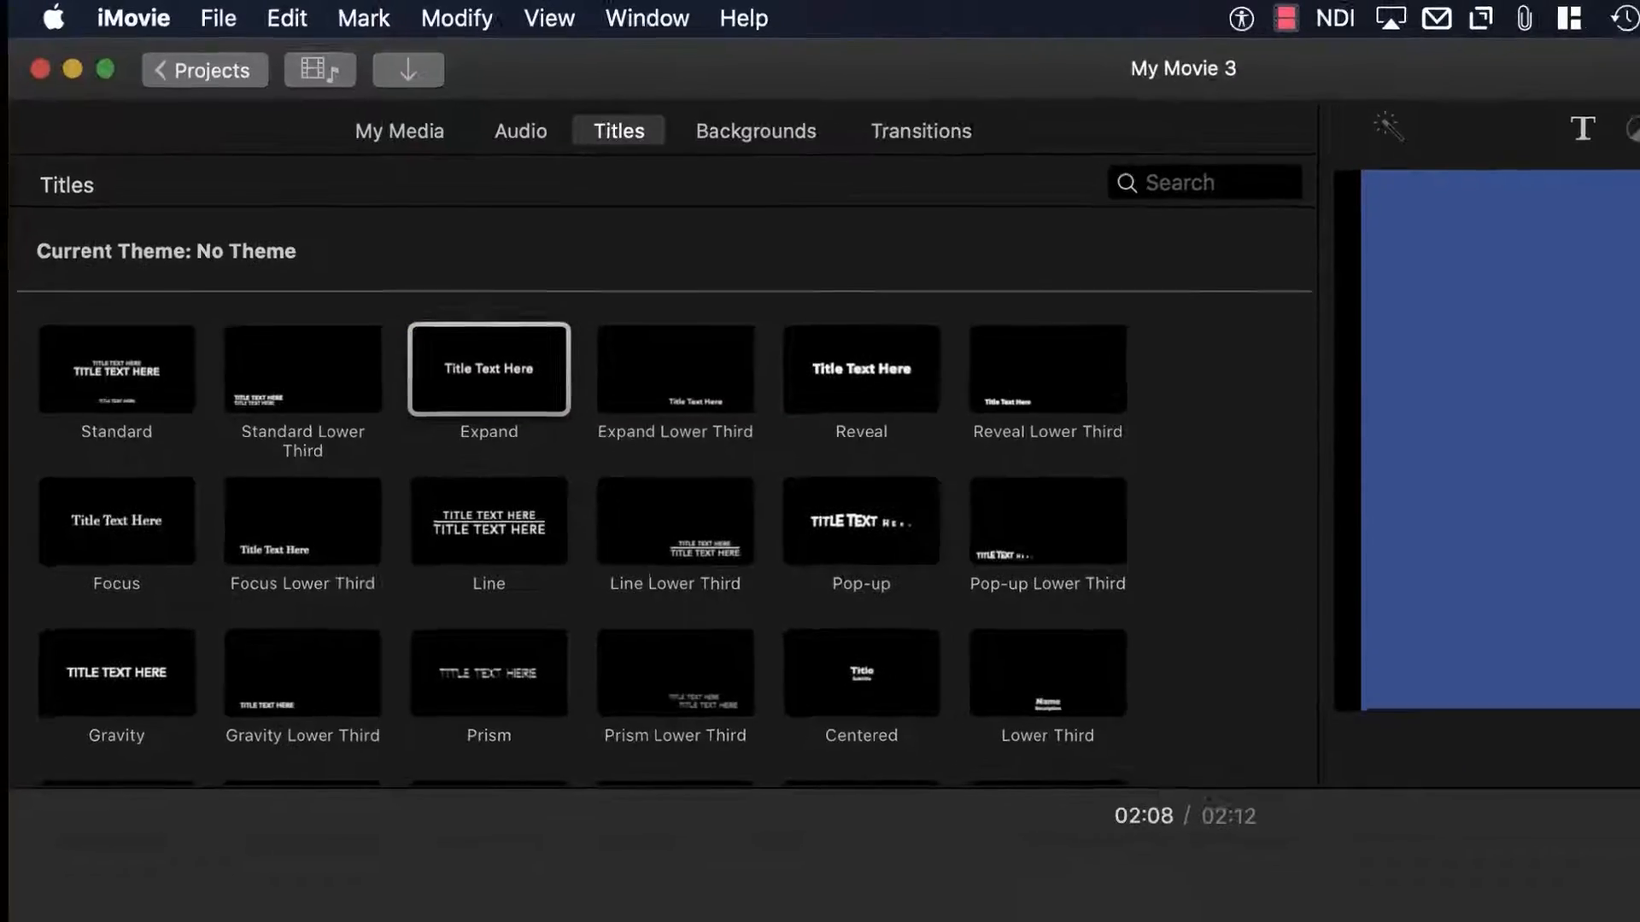
{"action": "left_click_drag", "start_coordinate": [489, 369], "coordinate": [156, 662]}
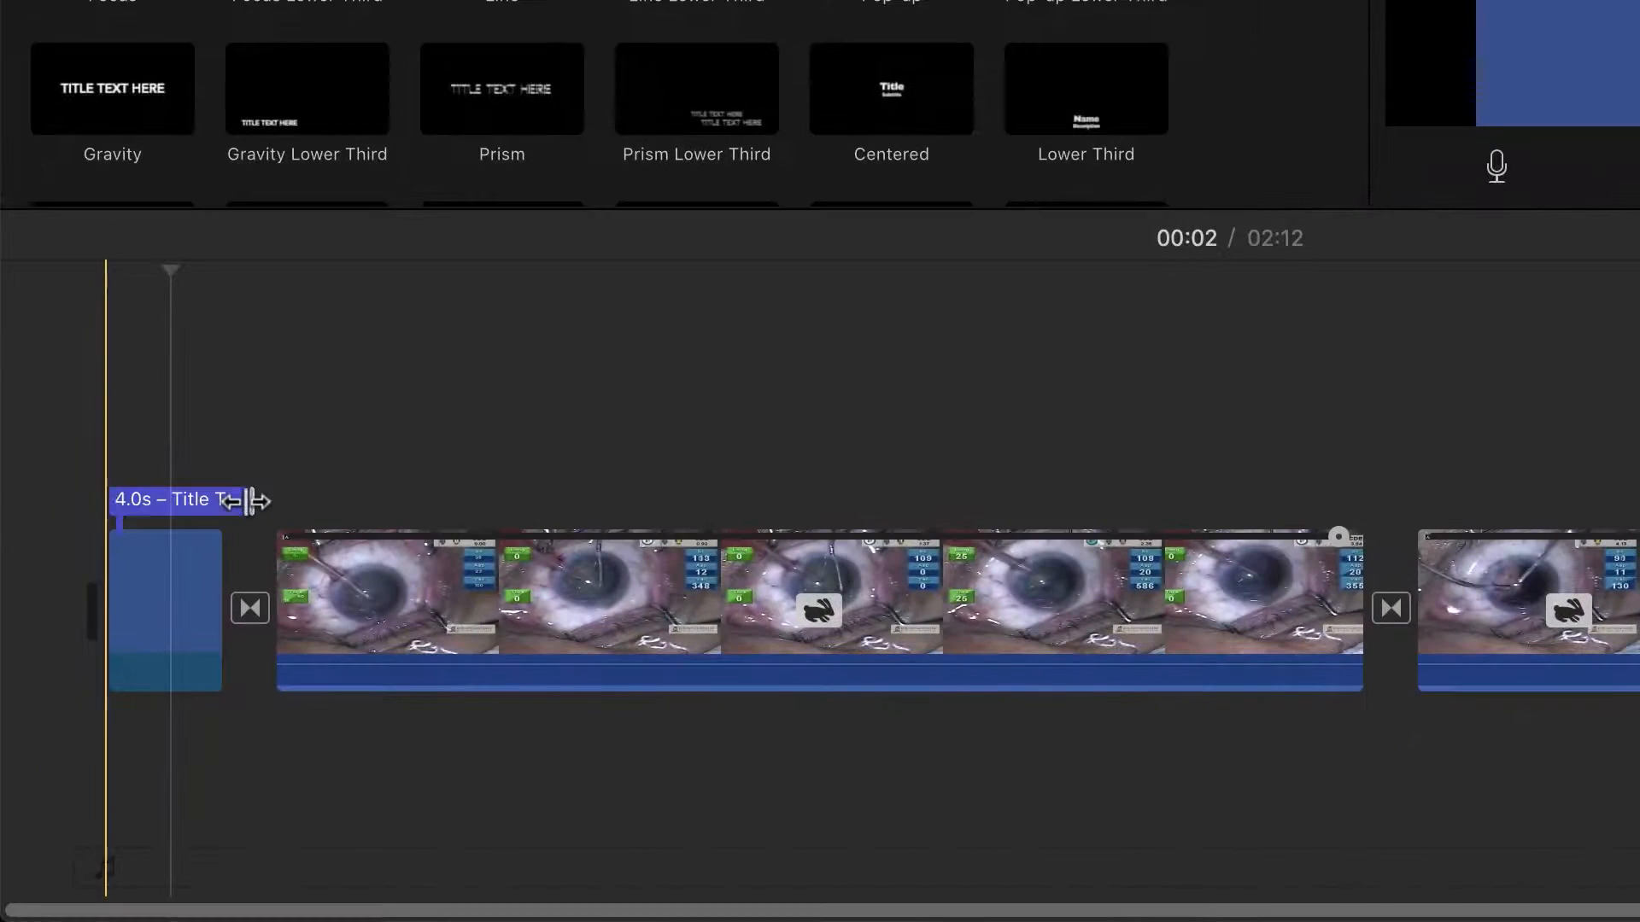
{"action": "left_click_drag", "start_coordinate": [251, 501], "coordinate": [217, 508]}
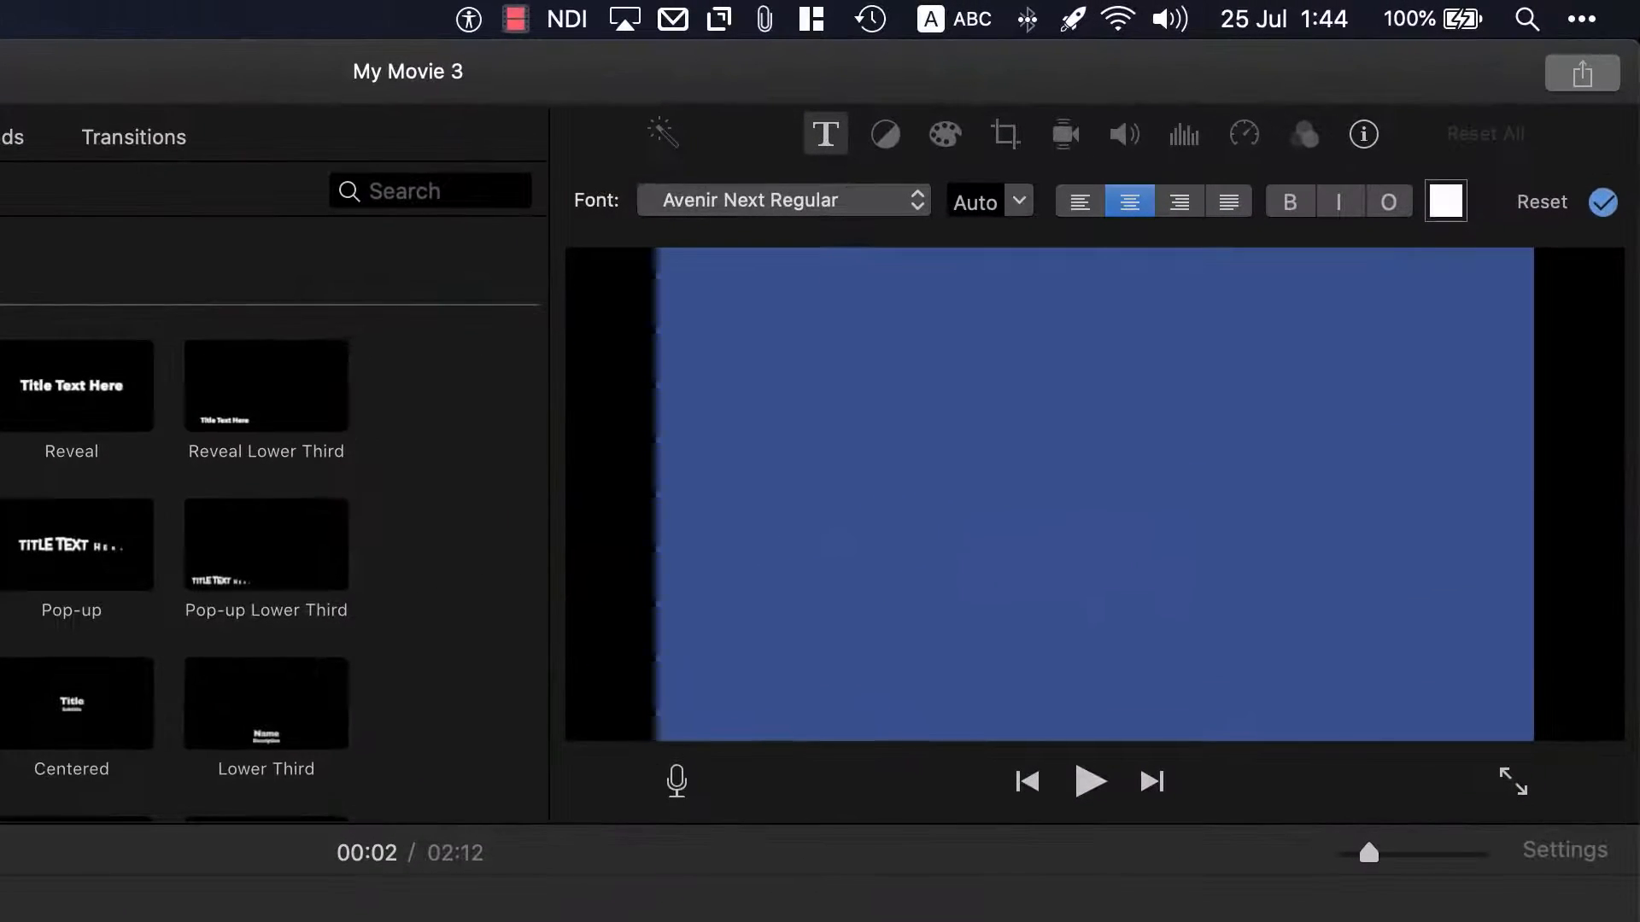
- Replace the placeholder text of the opening title with "Phaco Chop"
{"action": "double_click", "coordinate": [183, 669]}
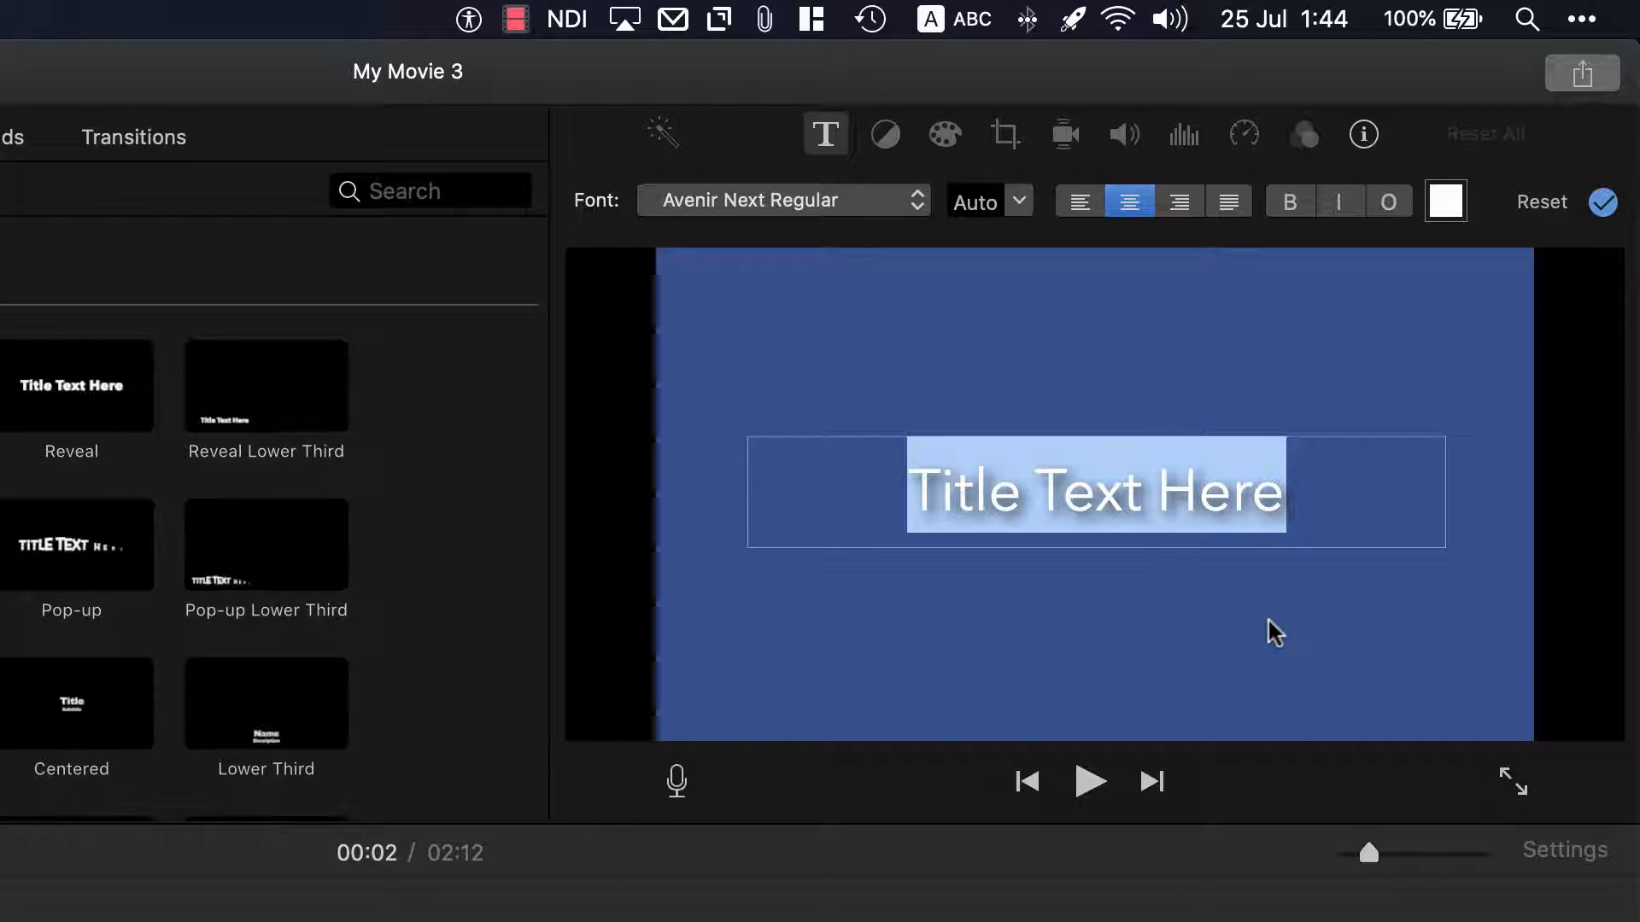
{"action": "type", "text": "Phaco"}
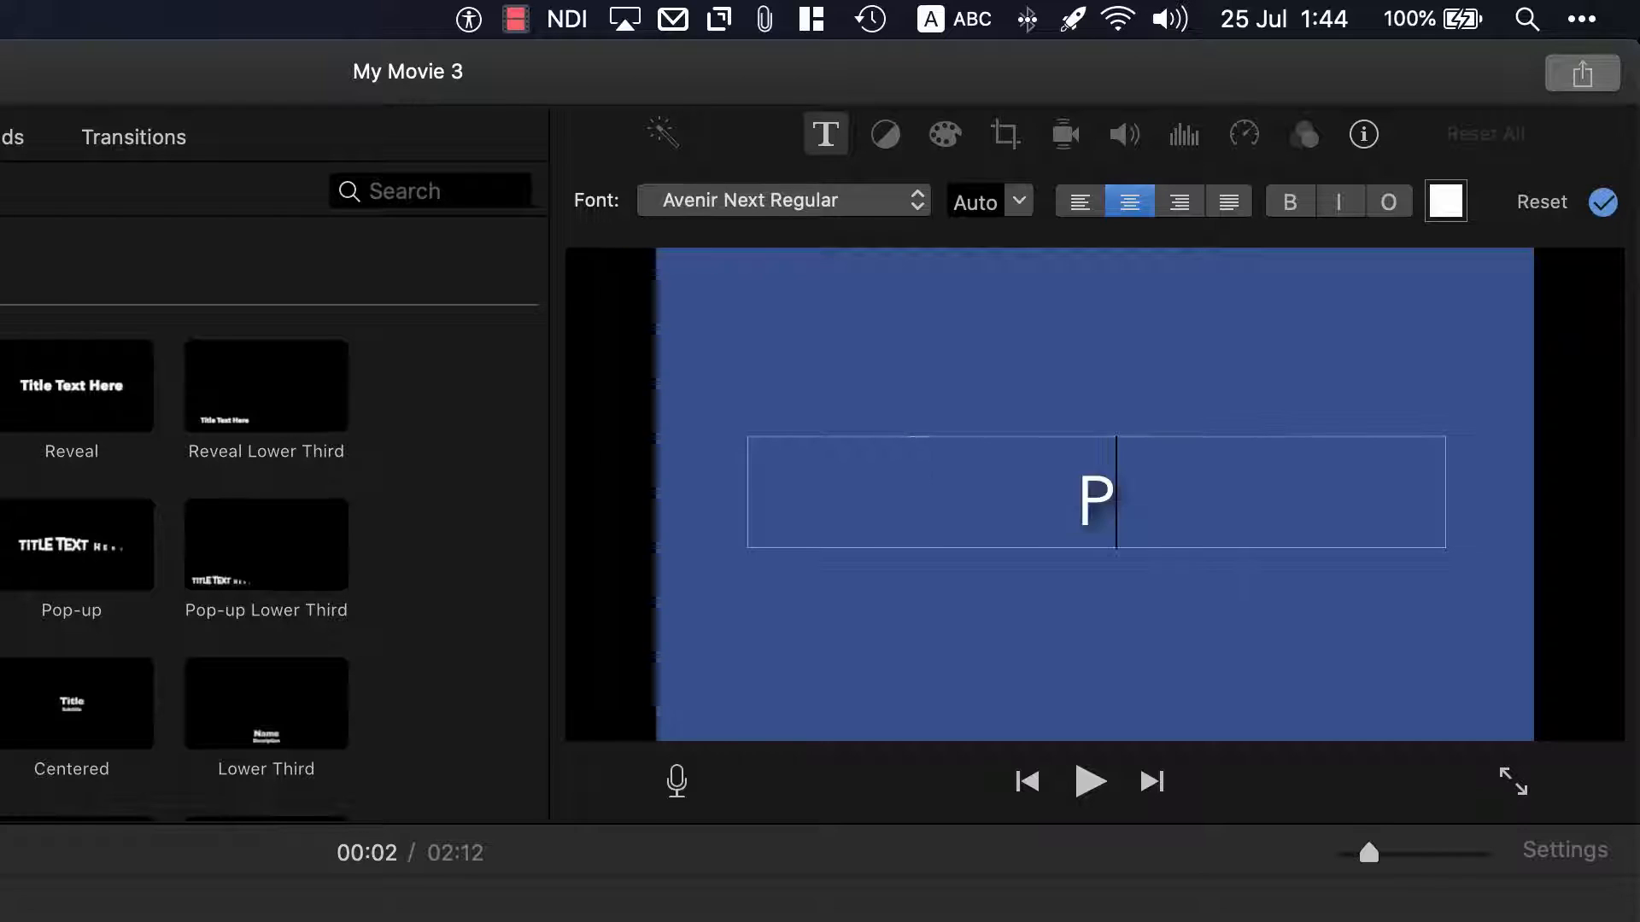
{"action": "type", "text": " Chop"}
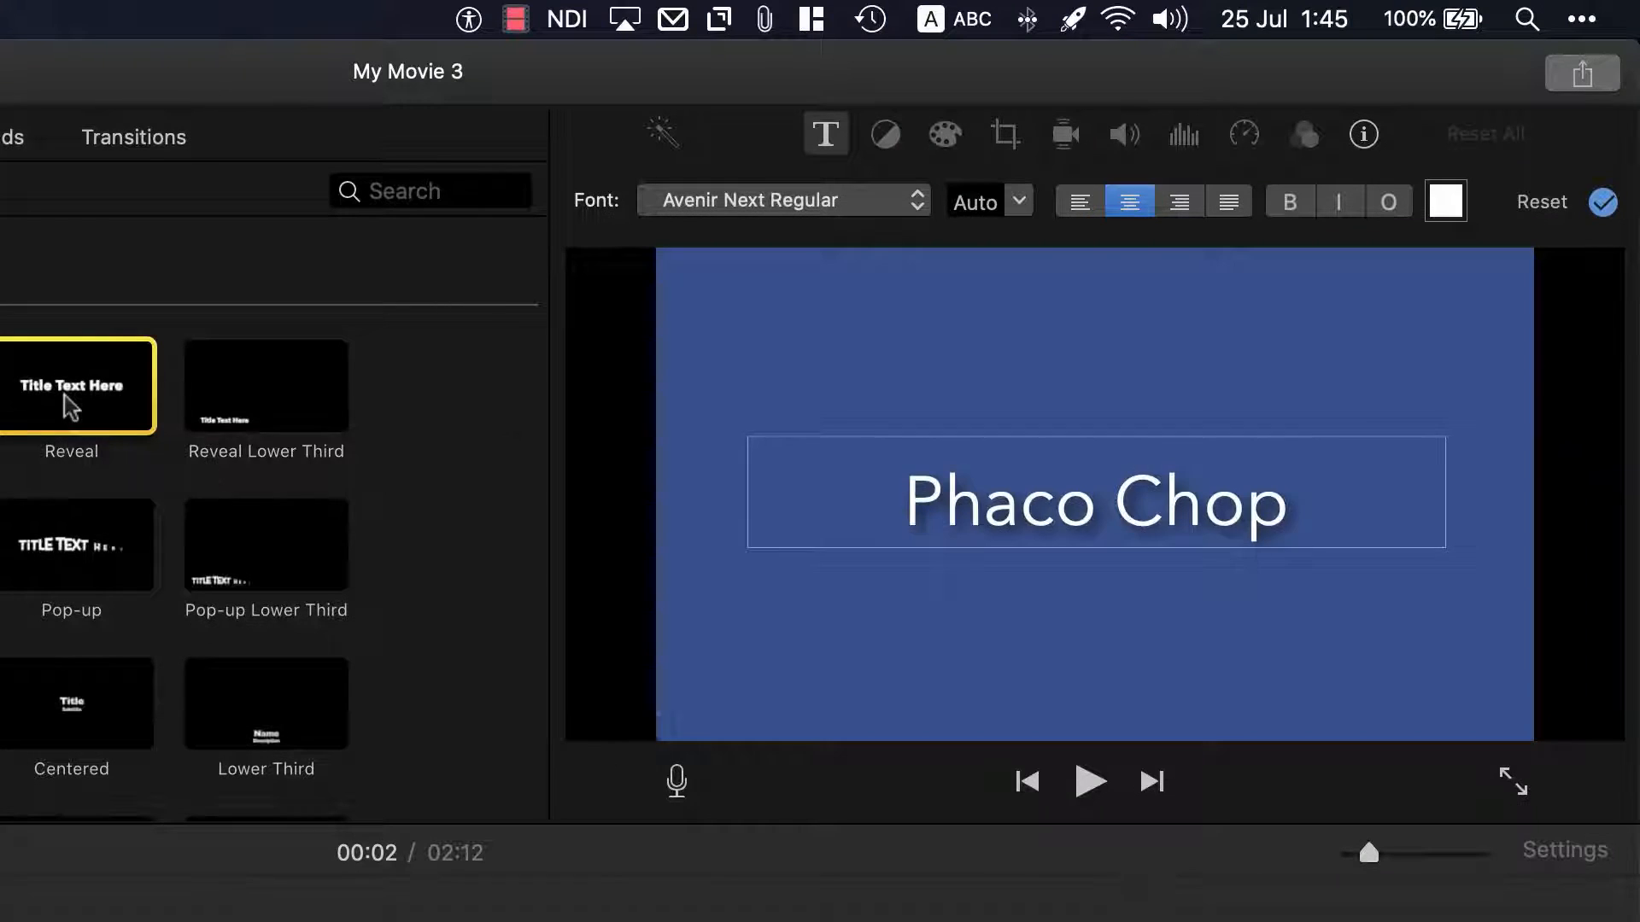
- Add a Reveal title reading "Thank You" over the closing blue background and trim it to end with the background
{"action": "left_click_drag", "start_coordinate": [64, 394], "coordinate": [803, 919]}
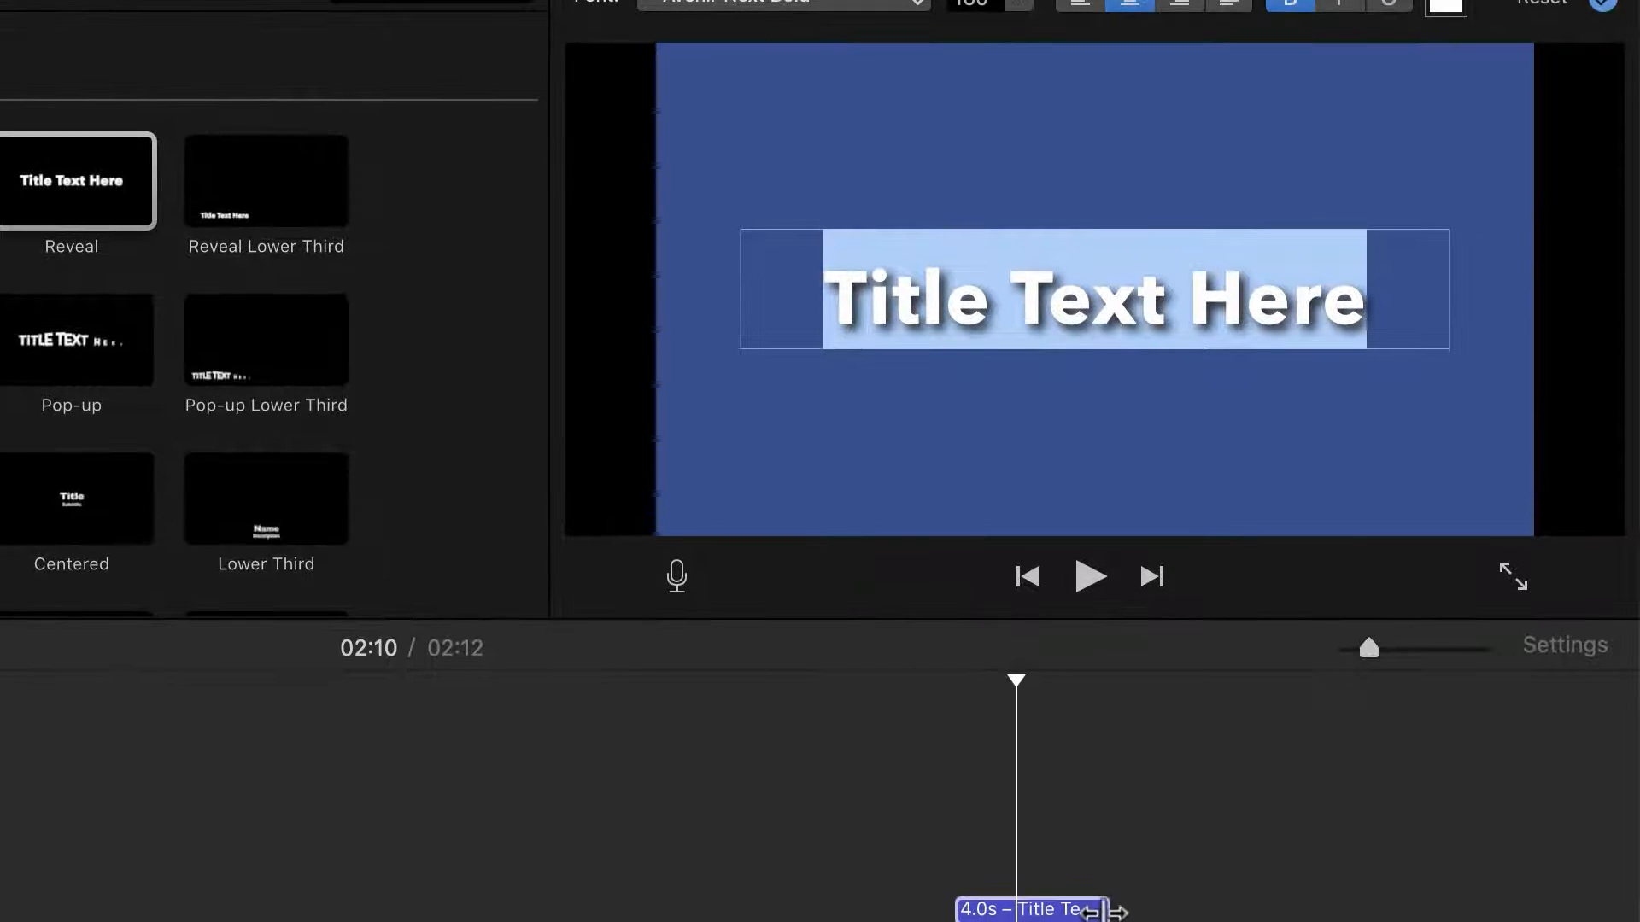
{"action": "left_click_drag", "start_coordinate": [1094, 912], "coordinate": [1113, 910]}
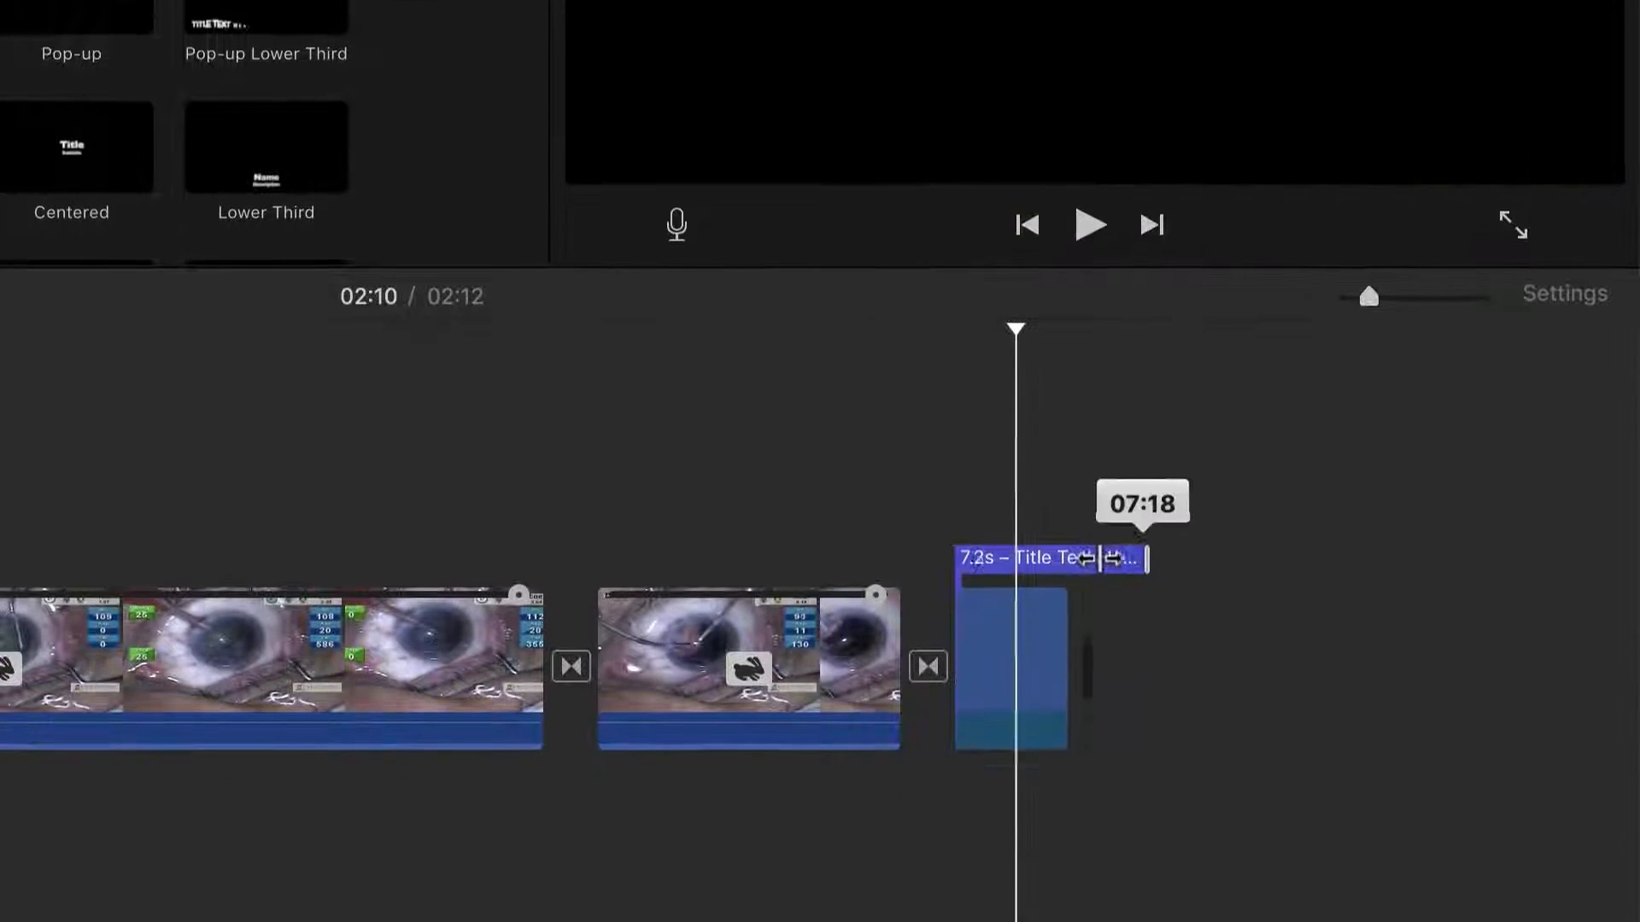
{"action": "left_click_drag", "start_coordinate": [1112, 558], "coordinate": [1065, 559]}
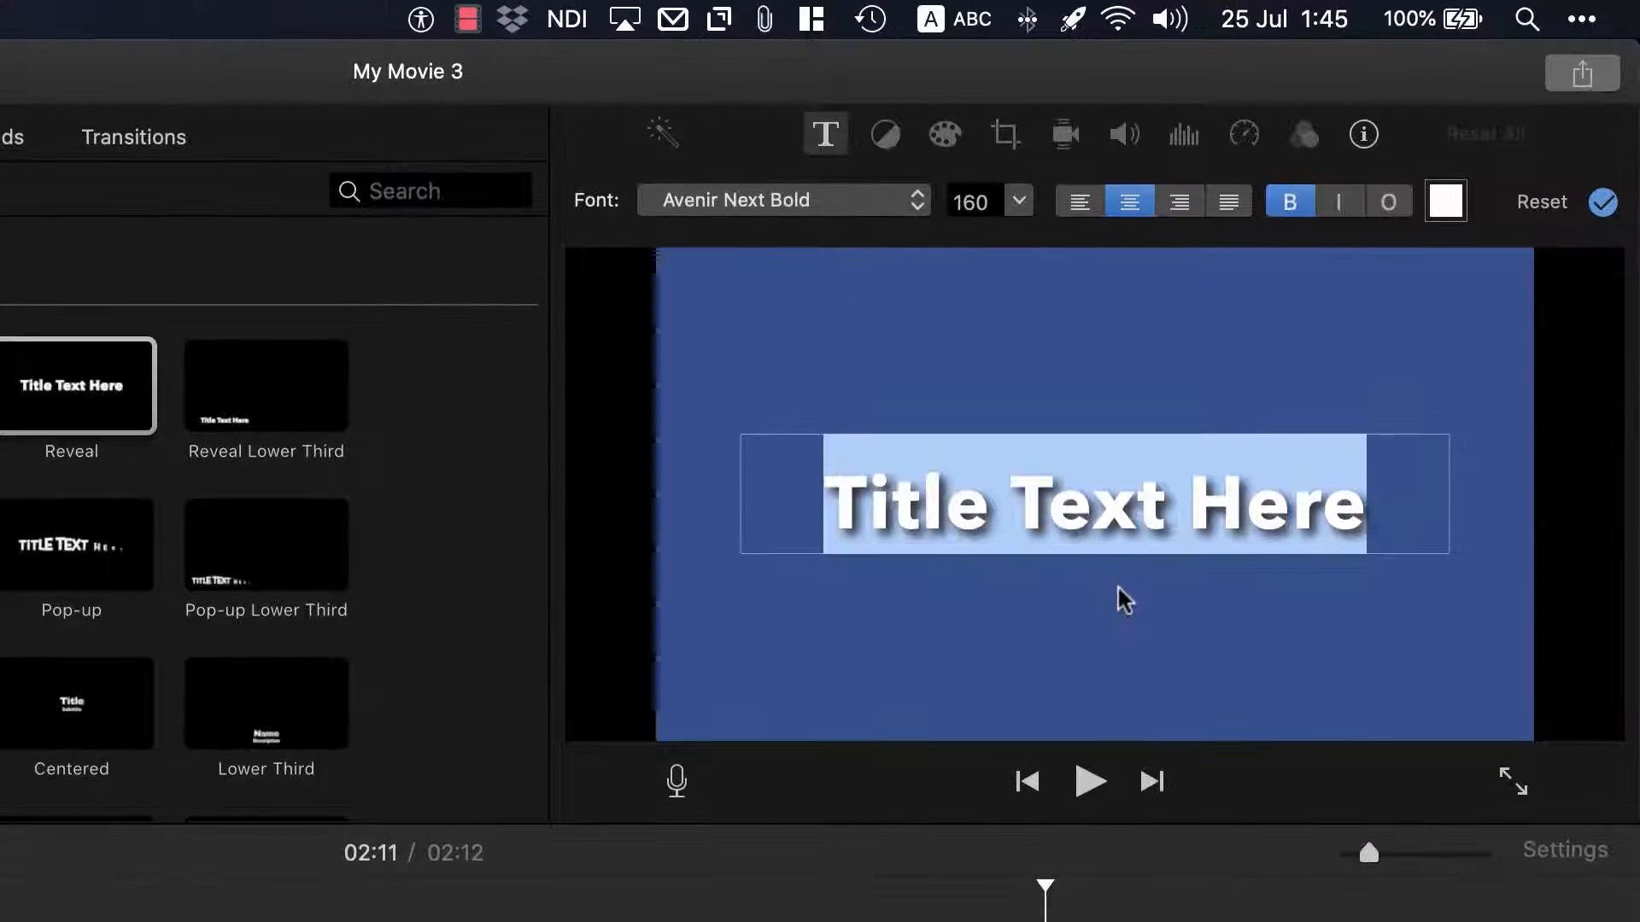
{"action": "type", "text": "Thank You"}
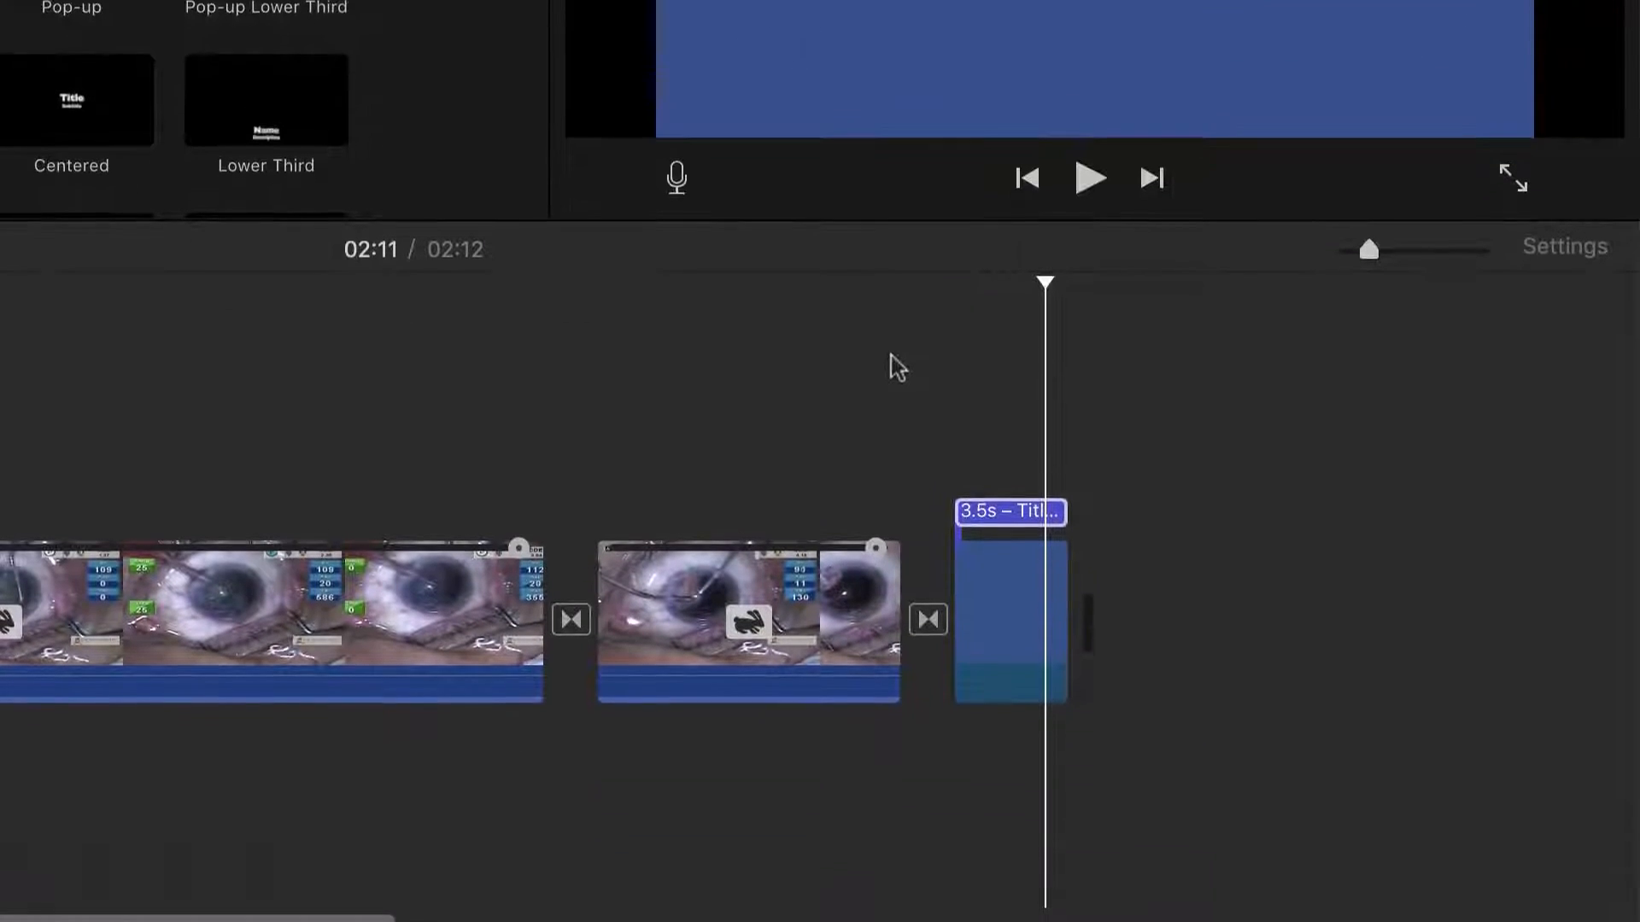
{"action": "left_click", "coordinate": [1173, 651]}
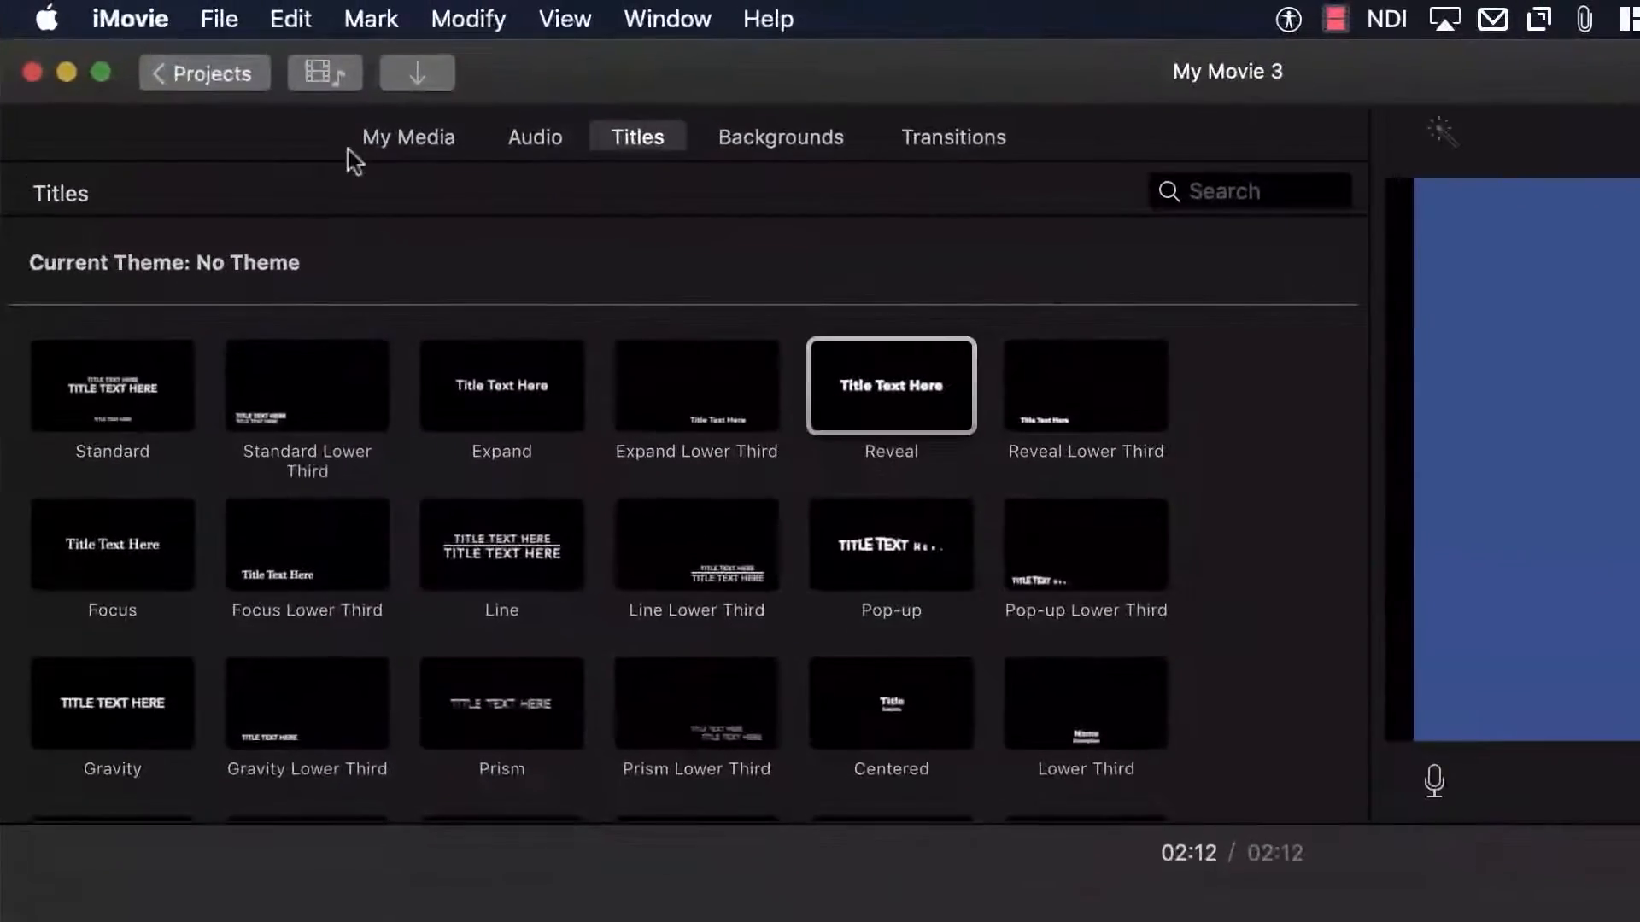
- Insert the purple intro video from the project media between the opening blue background and the first surgical clip
{"action": "left_click", "coordinate": [378, 144]}
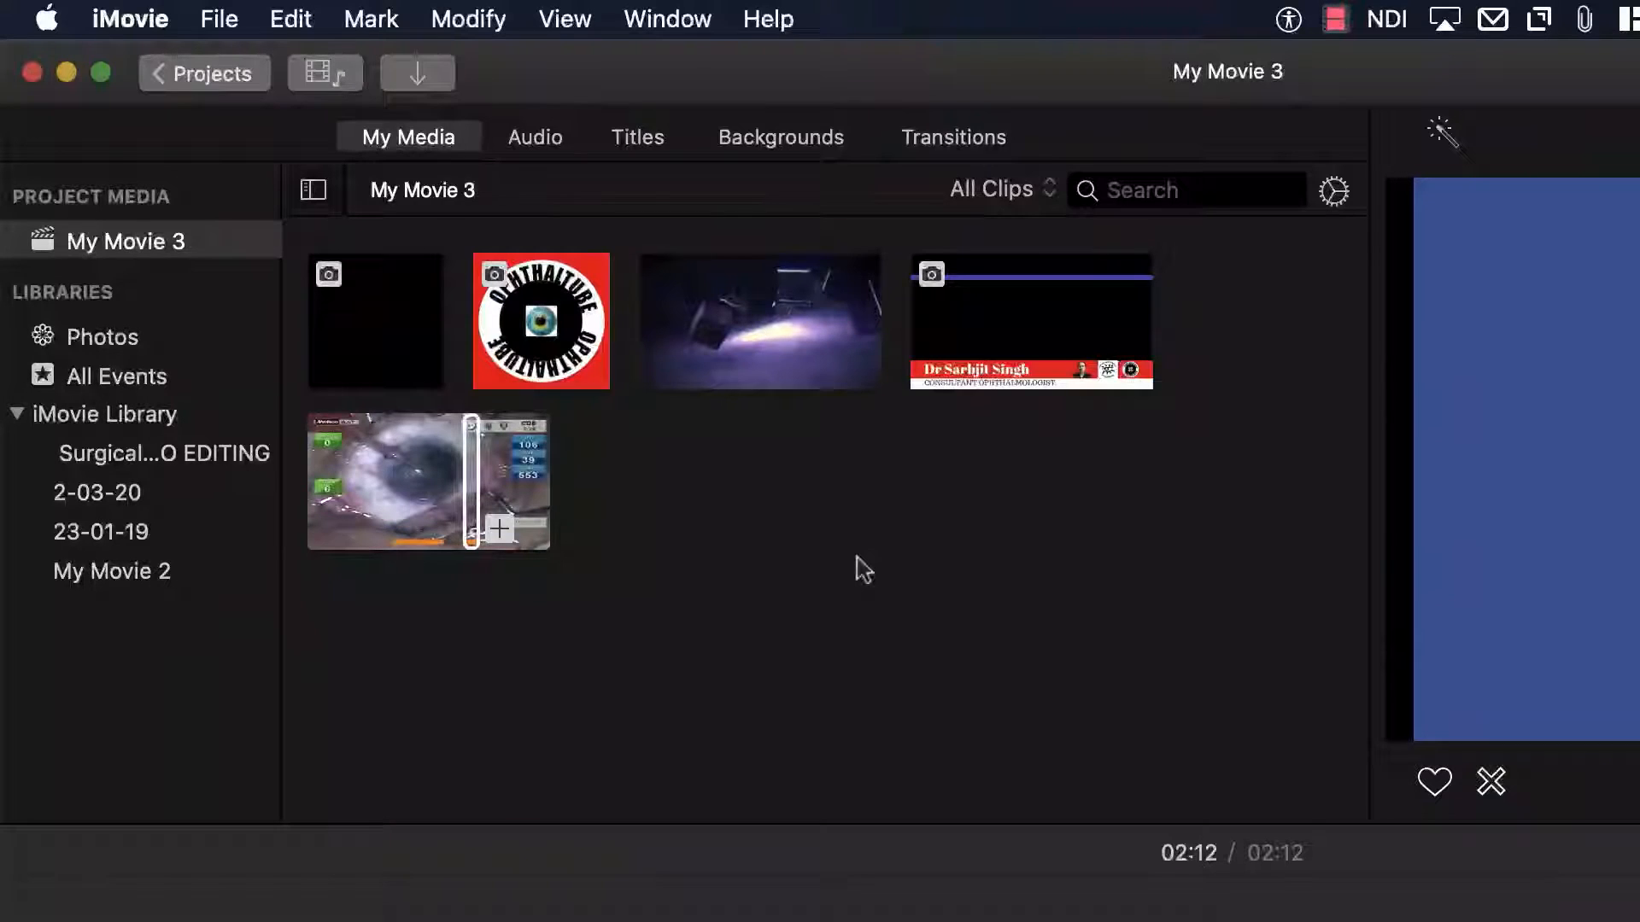
{"action": "left_click", "coordinate": [761, 354]}
{"action": "left_click_drag", "start_coordinate": [755, 343], "coordinate": [318, 888]}
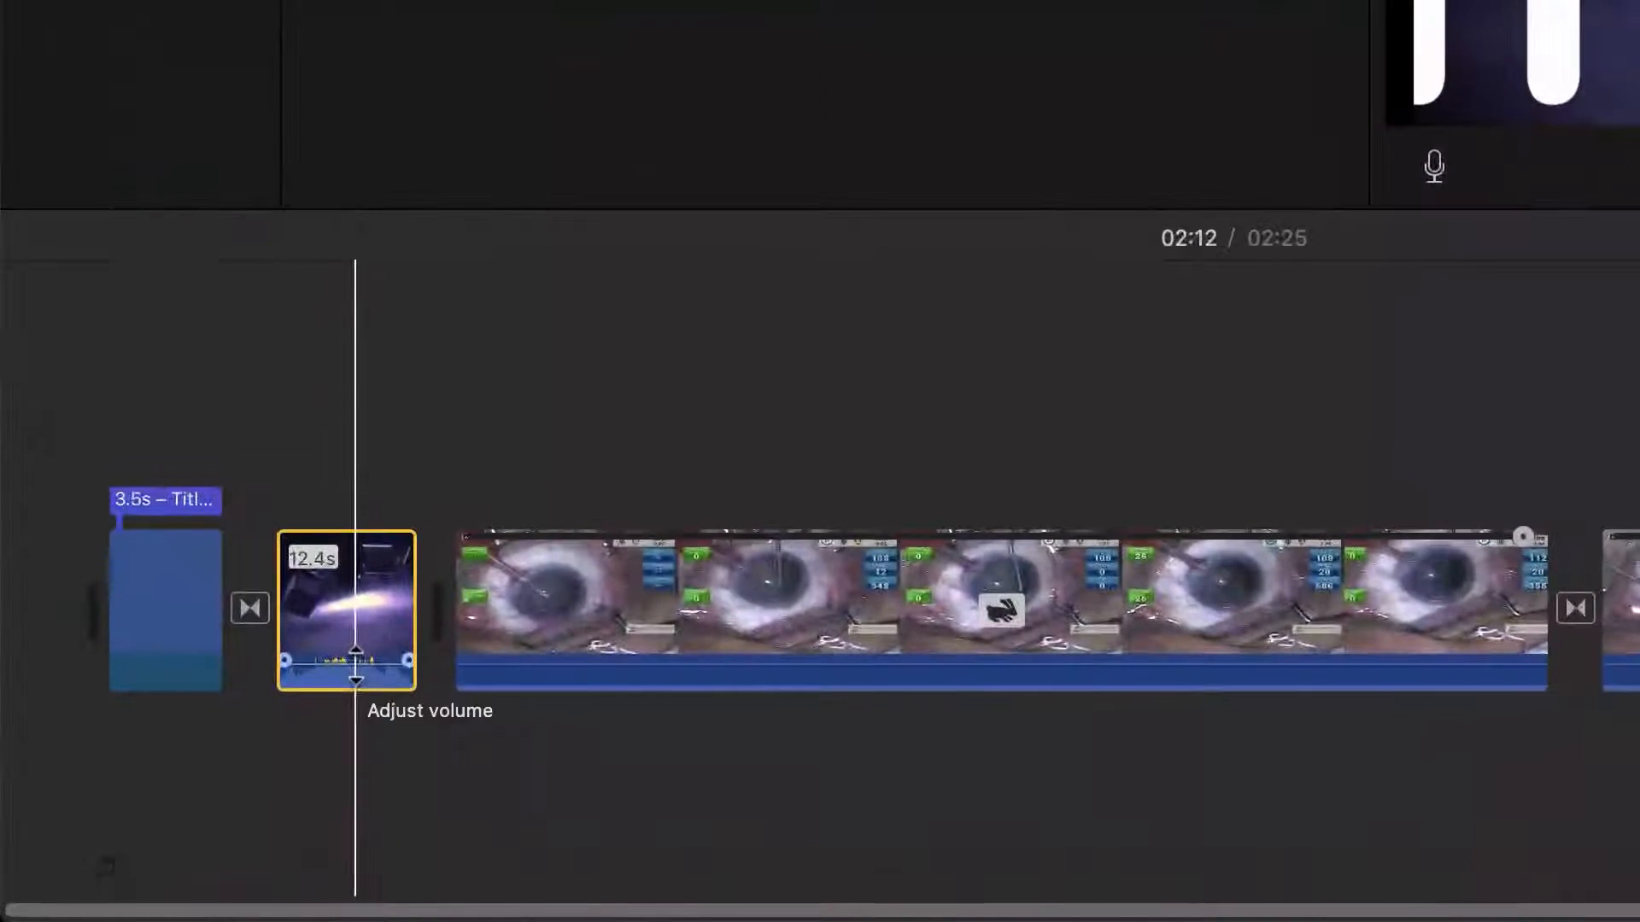
- Lower the audio volume of the purple intro clip in the timeline
{"action": "left_click", "coordinate": [366, 665]}
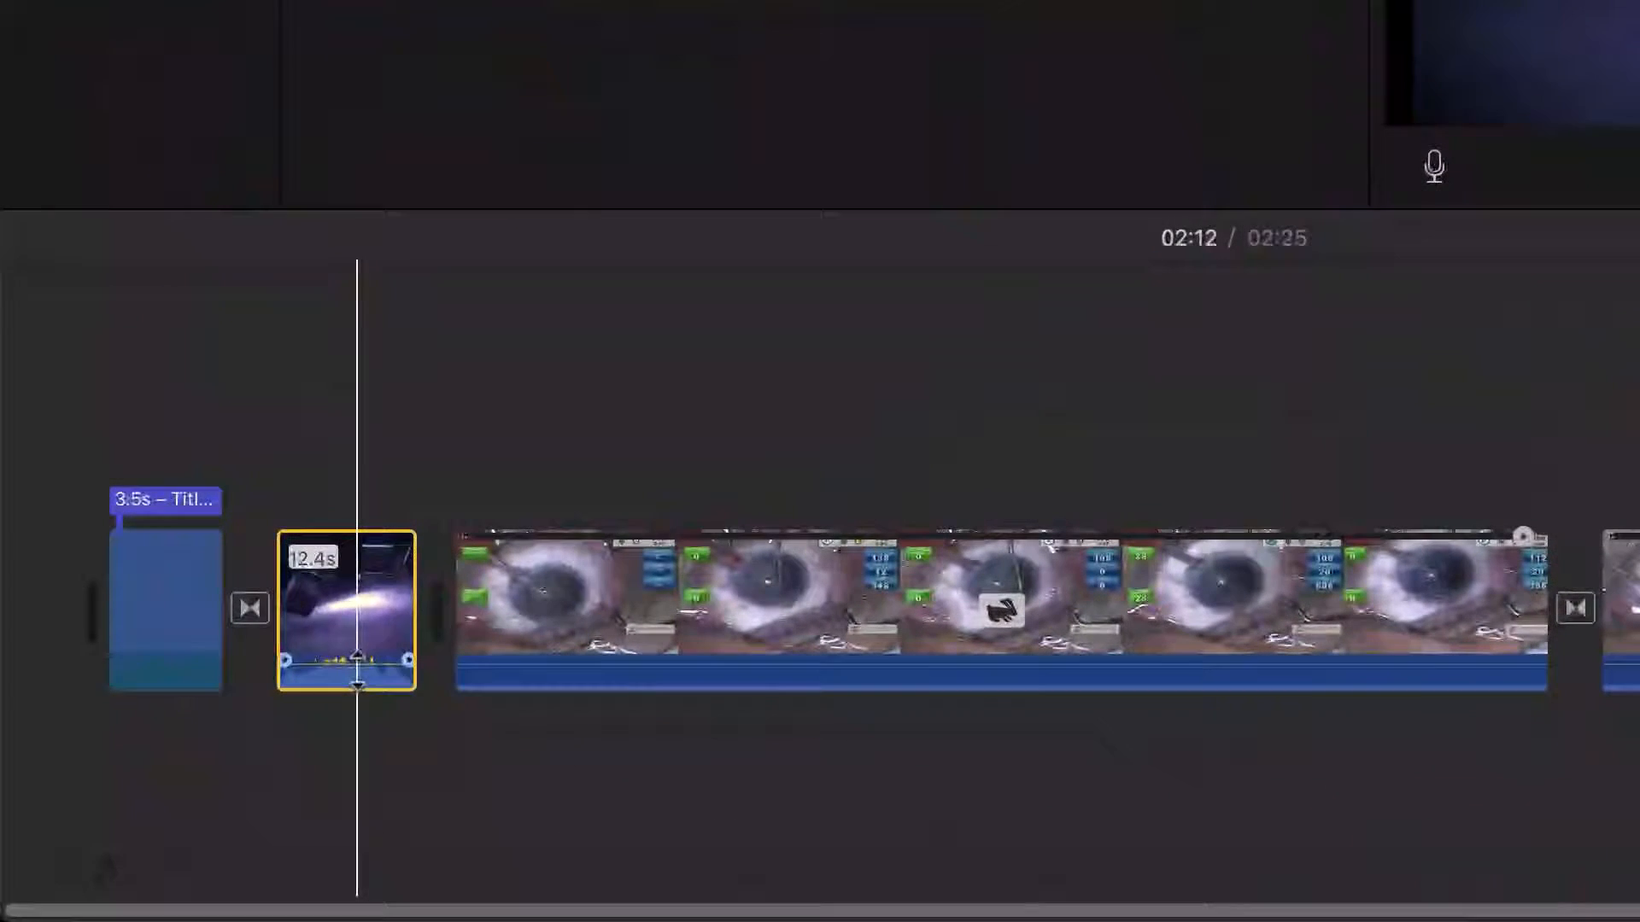
{"action": "left_click_drag", "start_coordinate": [316, 740], "coordinate": [316, 740]}
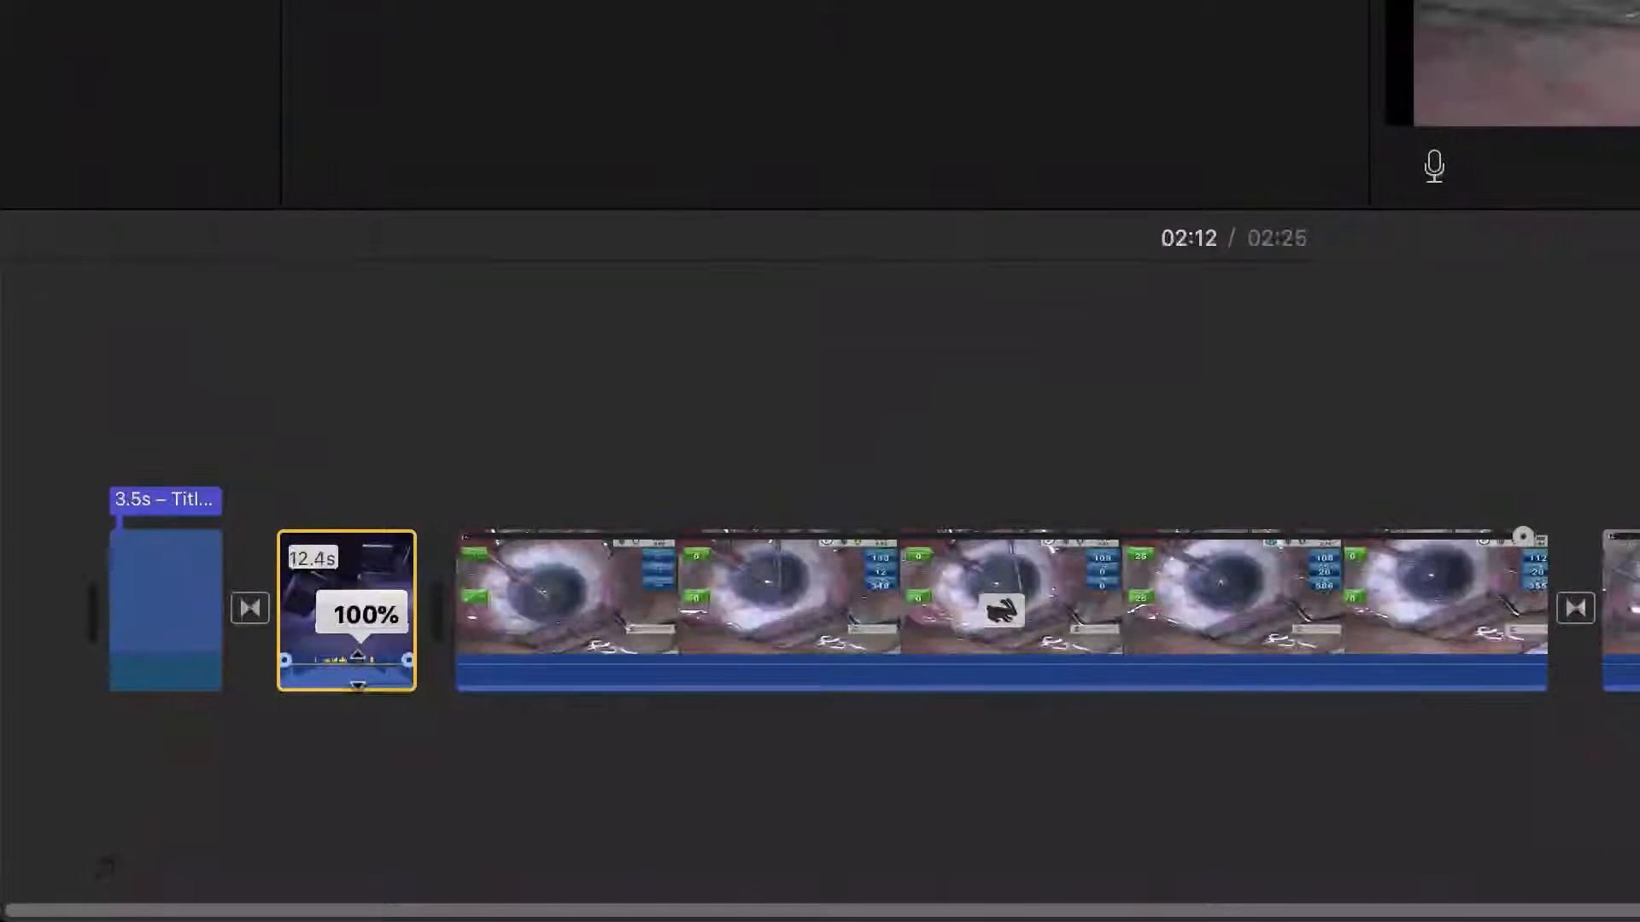
{"action": "left_click_drag", "start_coordinate": [358, 660], "coordinate": [357, 675]}
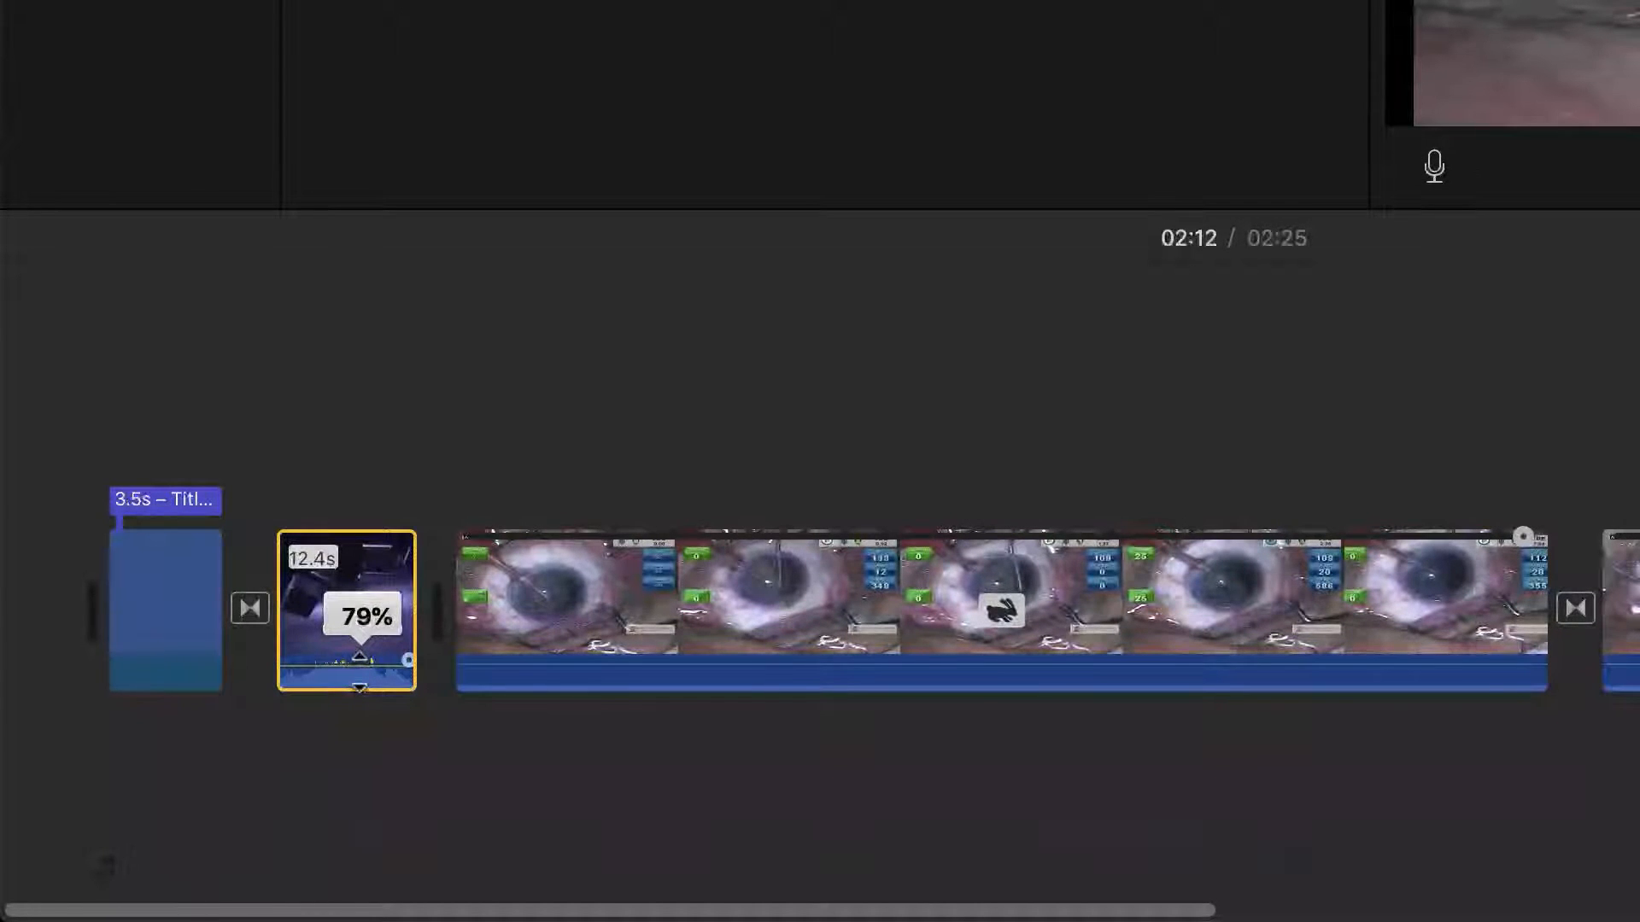
{"action": "left_click_drag", "start_coordinate": [360, 673], "coordinate": [366, 669]}
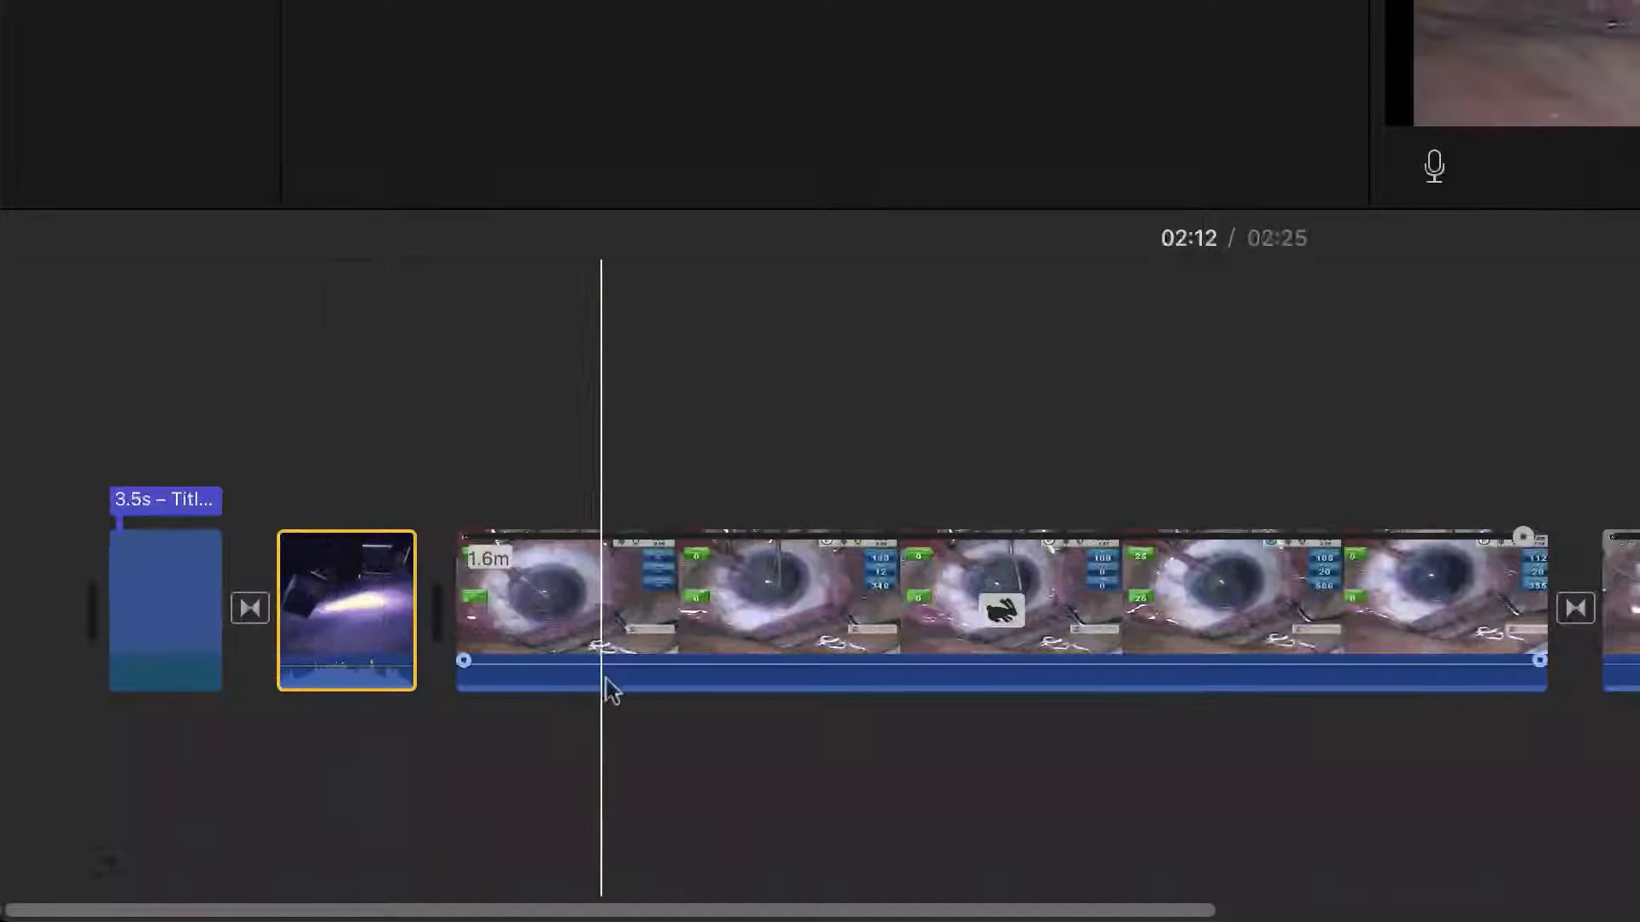
- Bring the audio volume of both surgical clips down to the minimum
{"action": "left_click", "coordinate": [745, 621]}
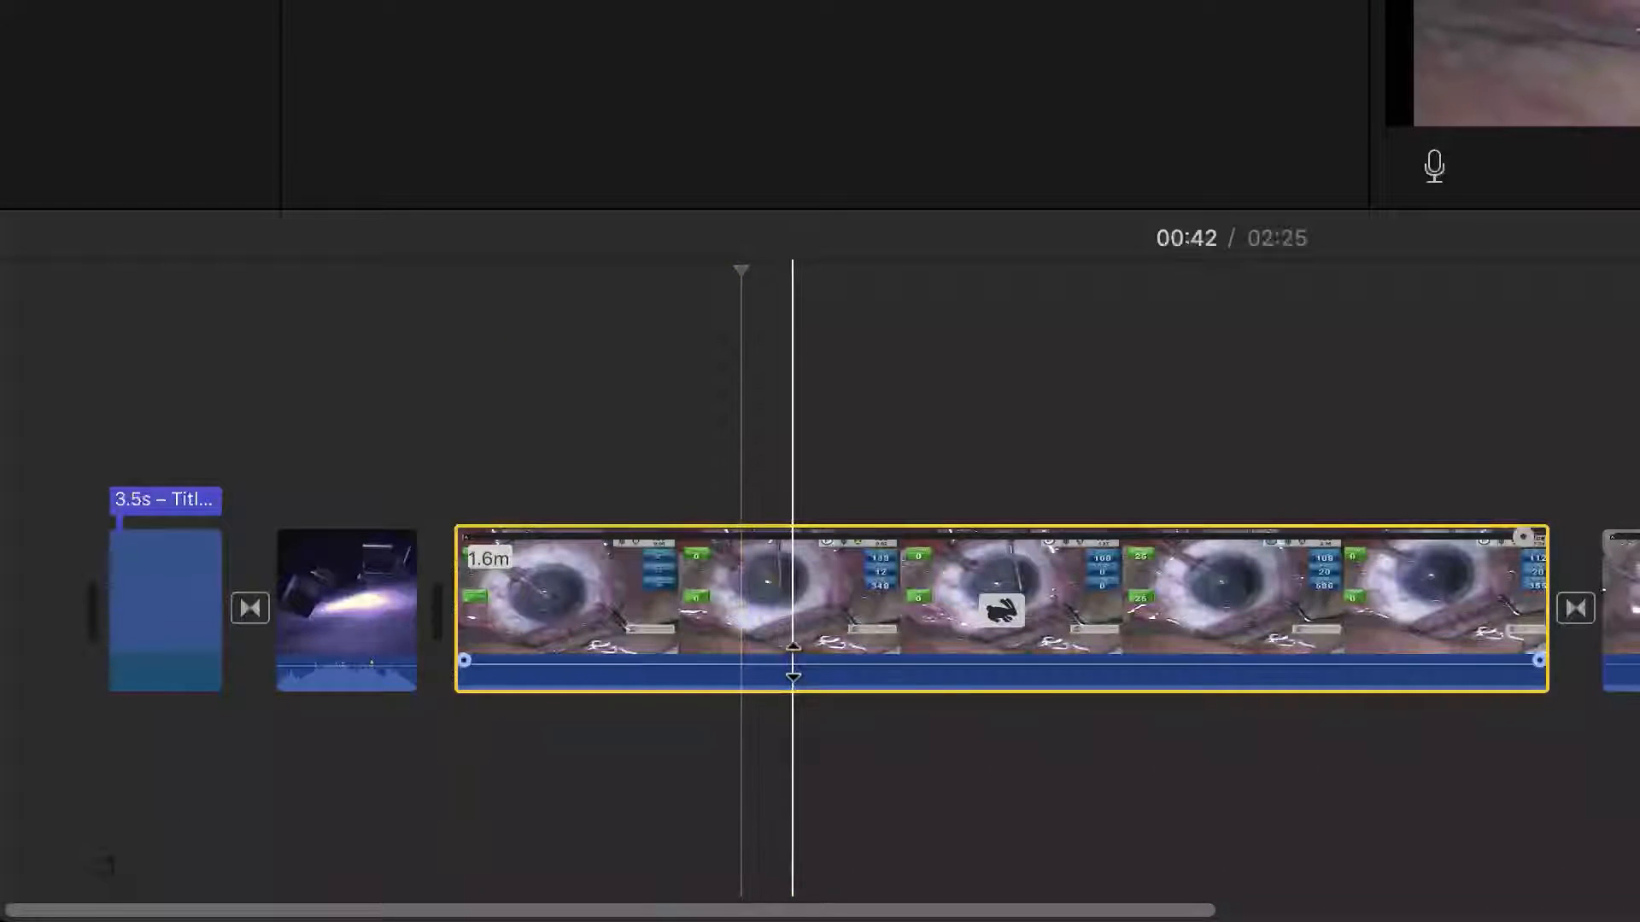
{"action": "left_click_drag", "start_coordinate": [794, 666], "coordinate": [807, 707]}
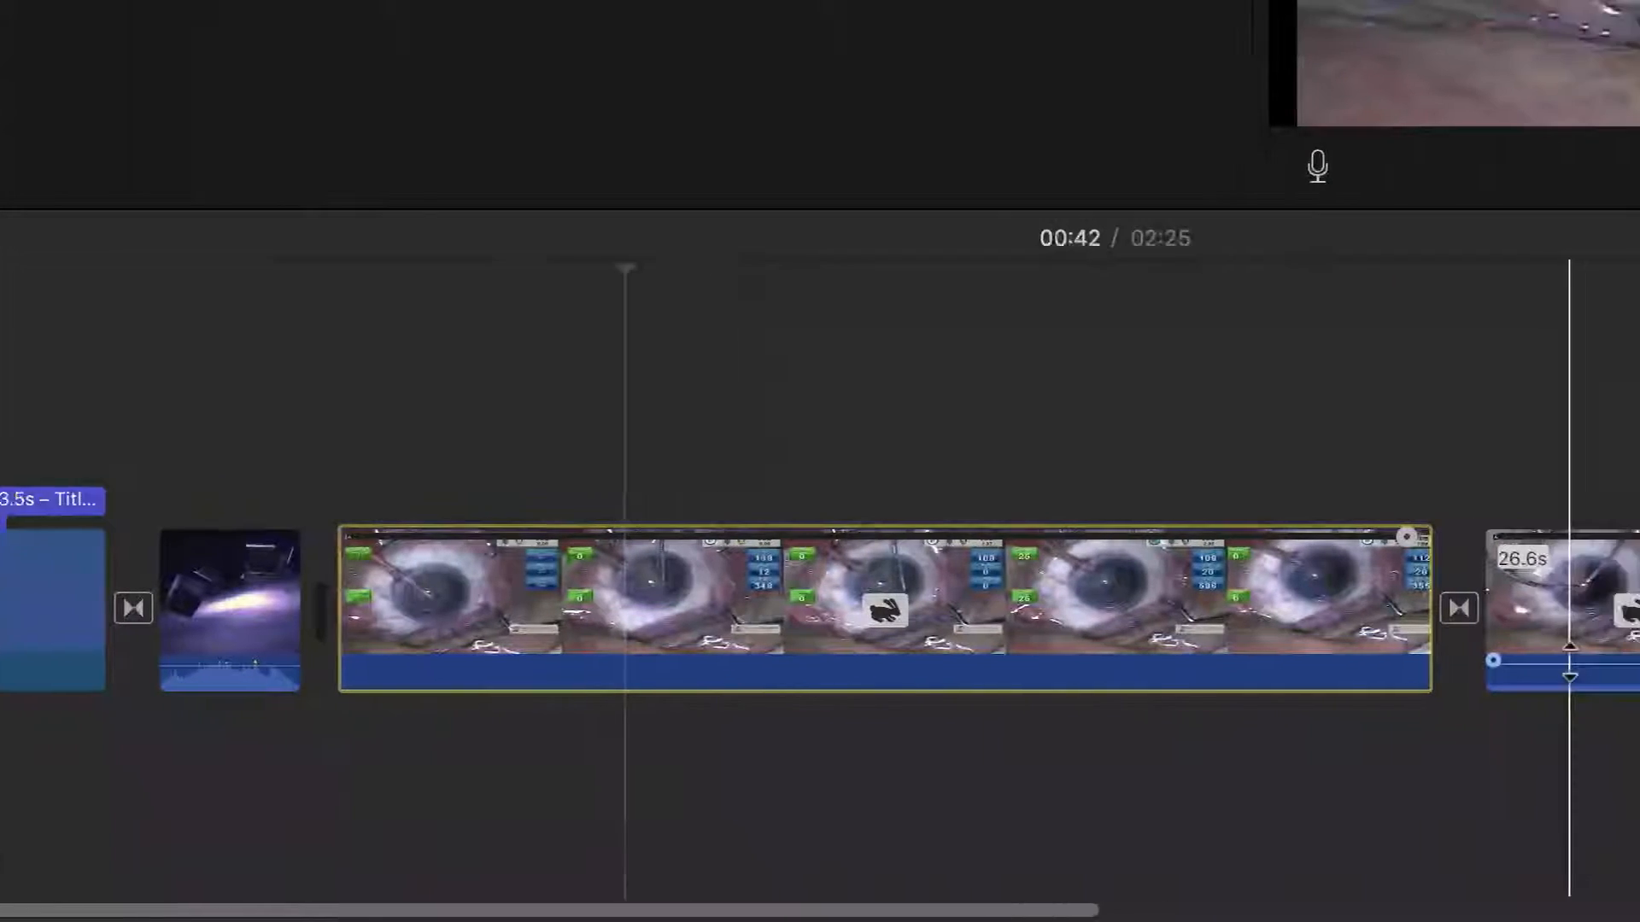
{"action": "left_click_drag", "start_coordinate": [958, 662], "coordinate": [869, 673]}
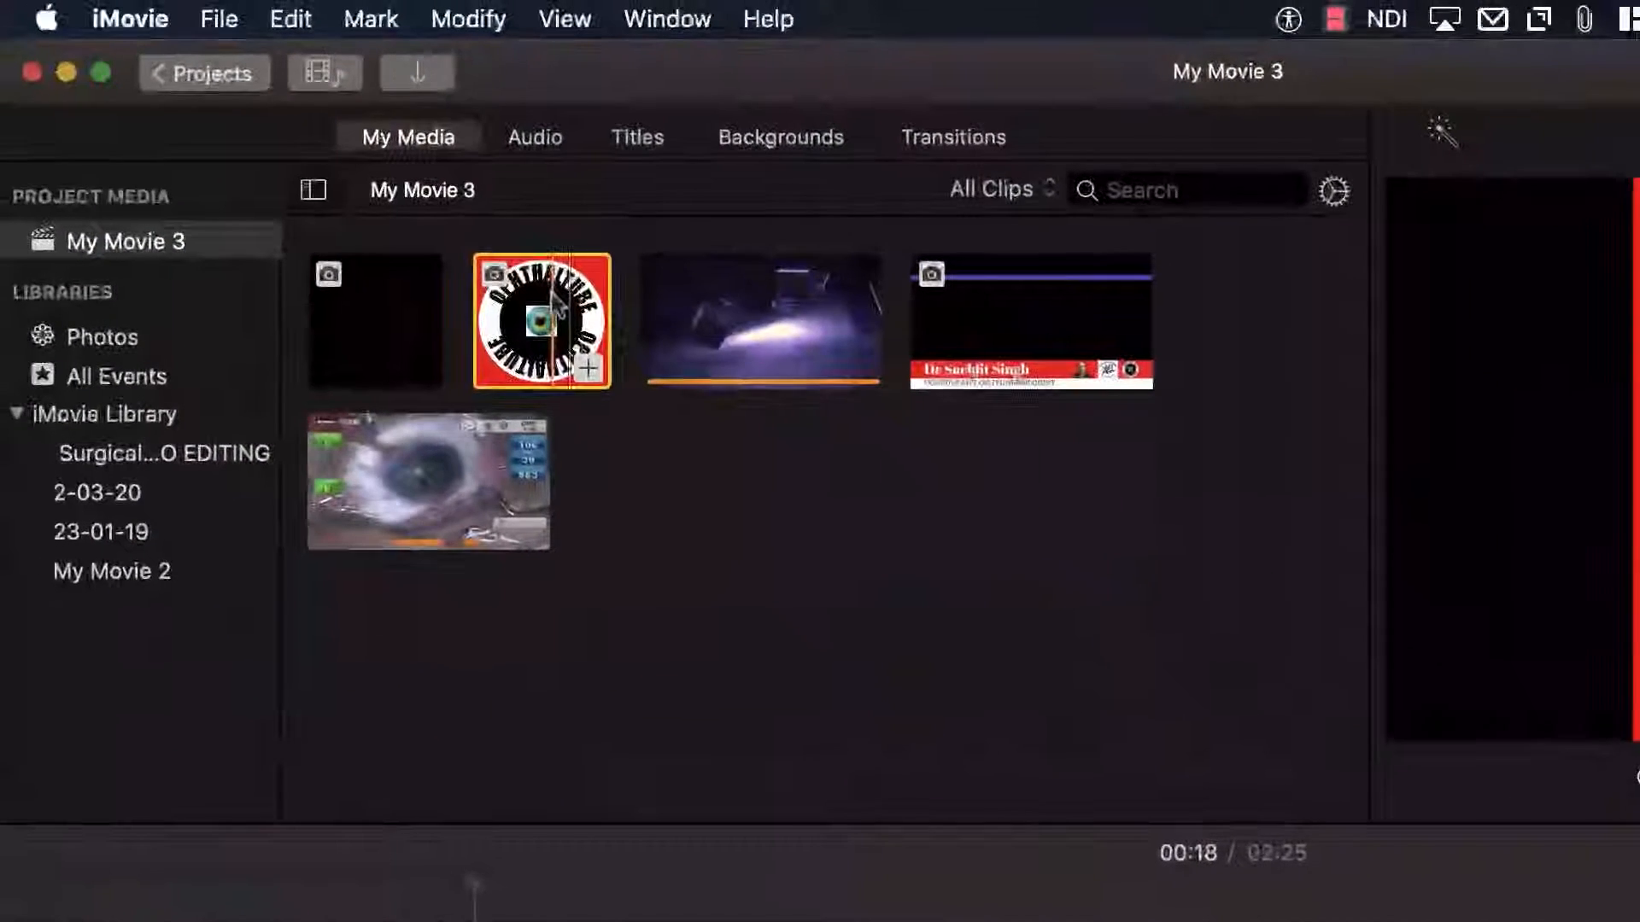
- Overlay the Ophthaltube logo above the start of the first surgical clip as Picture in Picture, with its crop style set to Fit
{"action": "left_click_drag", "start_coordinate": [557, 303], "coordinate": [365, 656]}
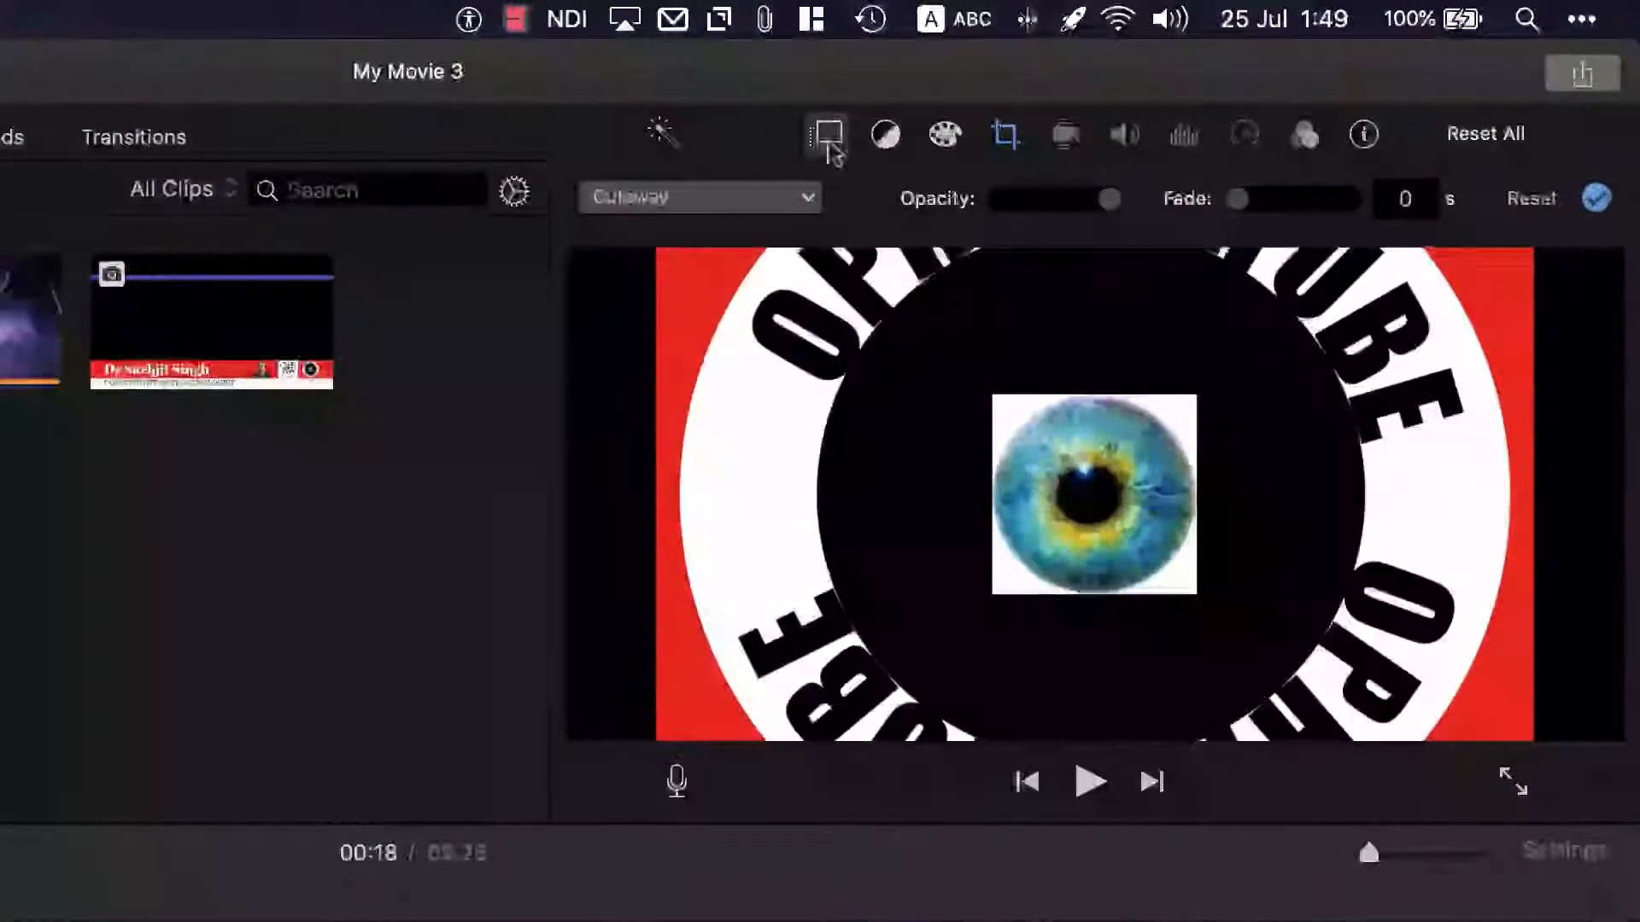
{"action": "left_click", "coordinate": [829, 147]}
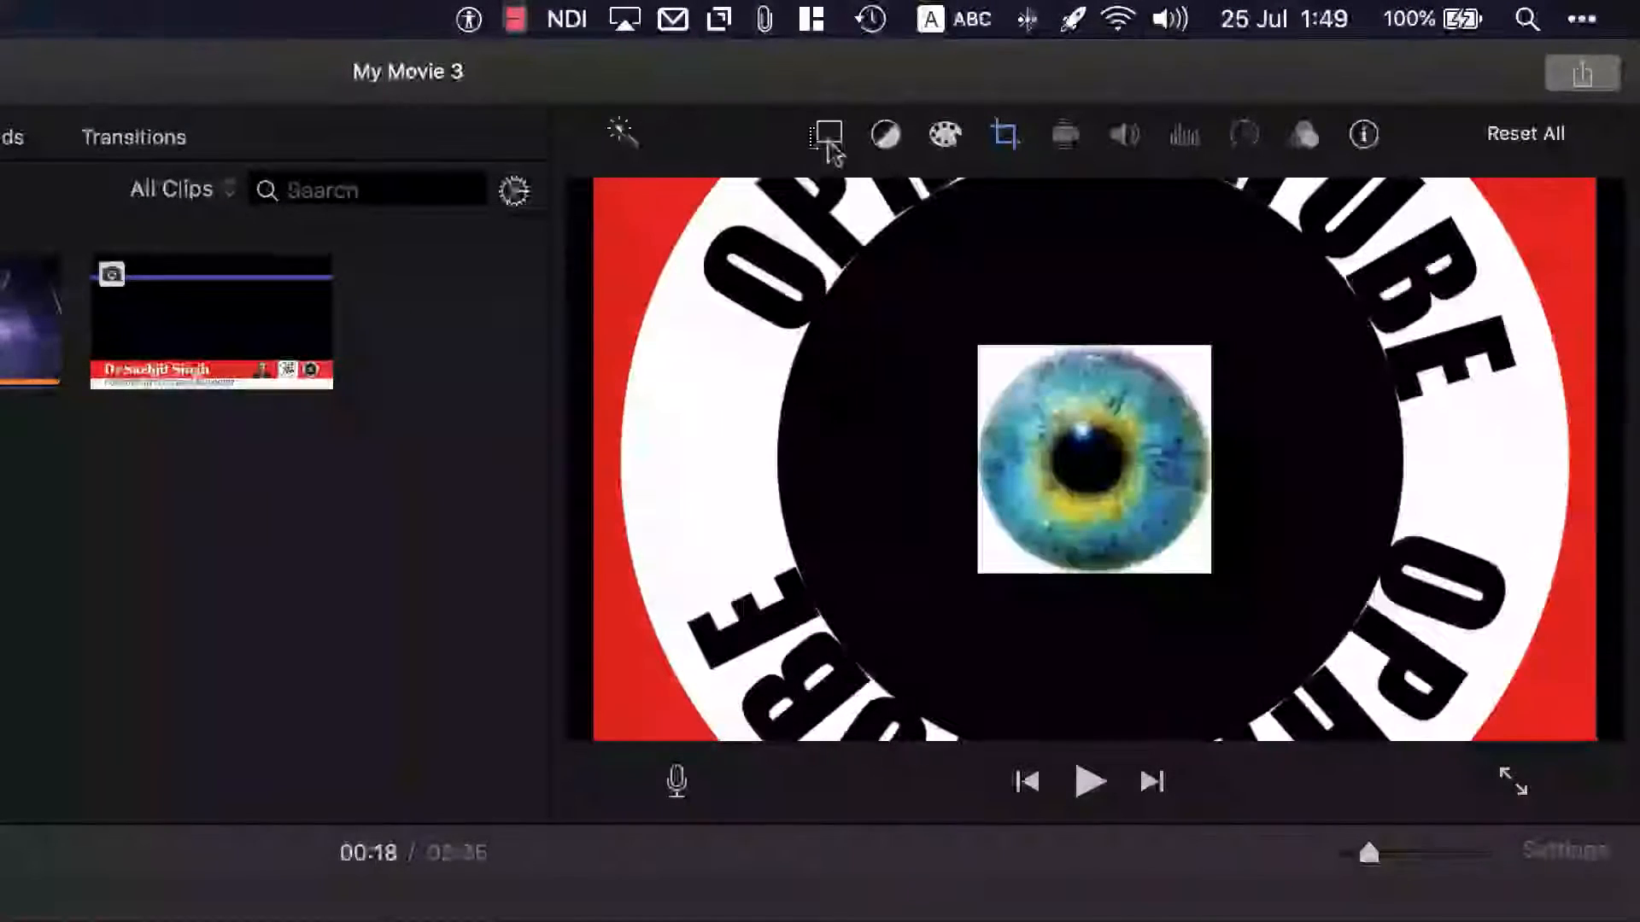
{"action": "left_click", "coordinate": [829, 146]}
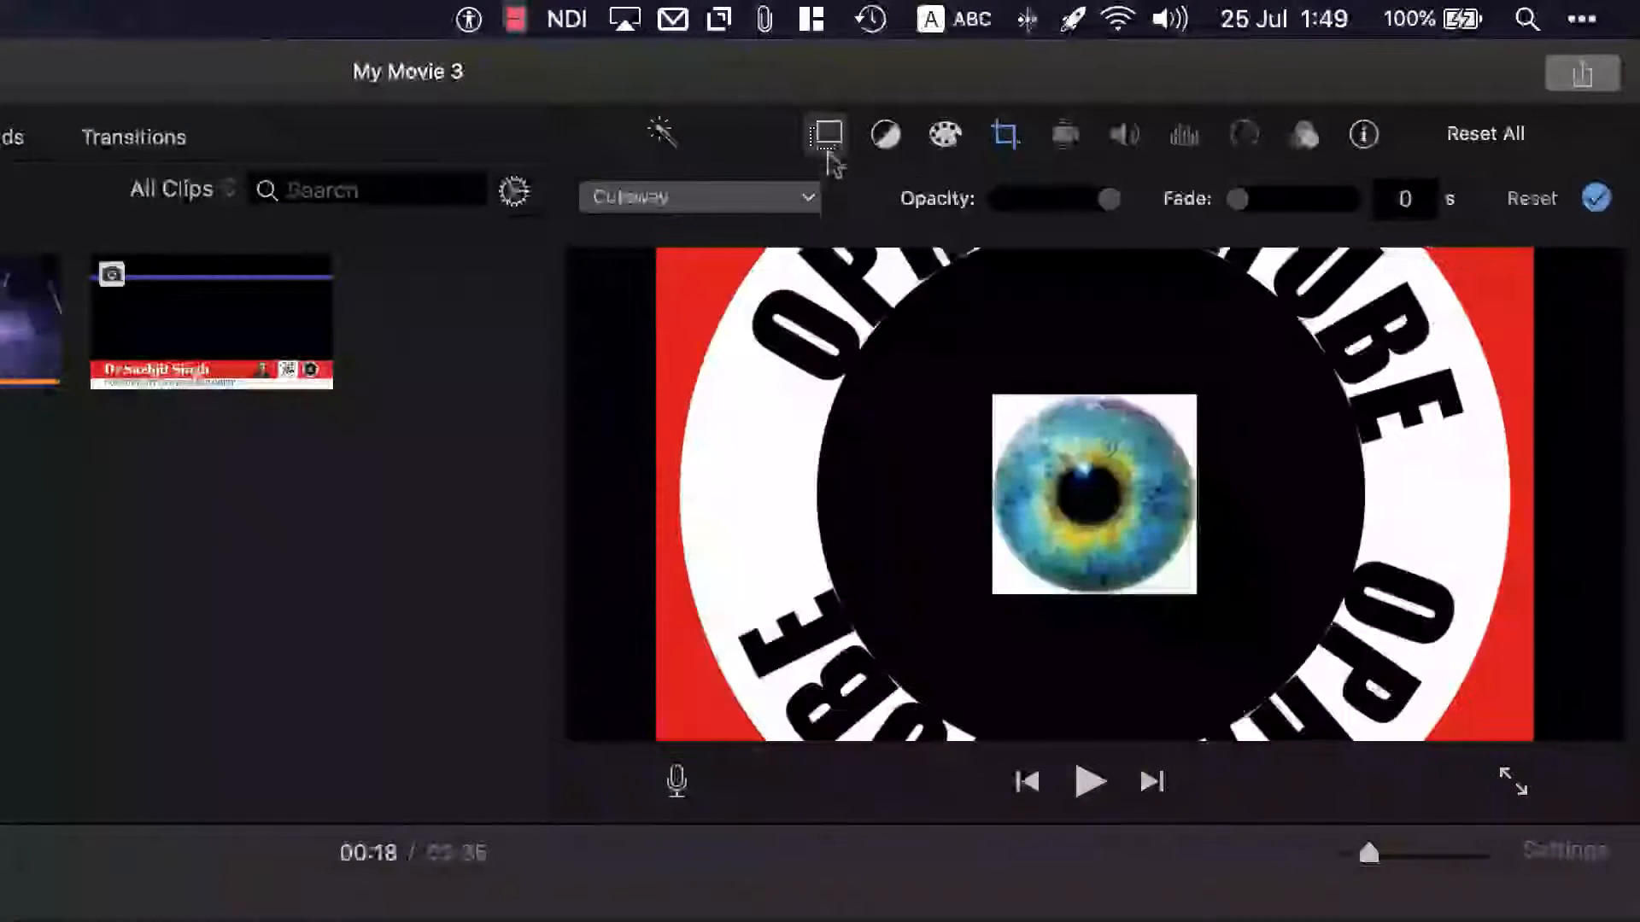
{"action": "left_click", "coordinate": [807, 203]}
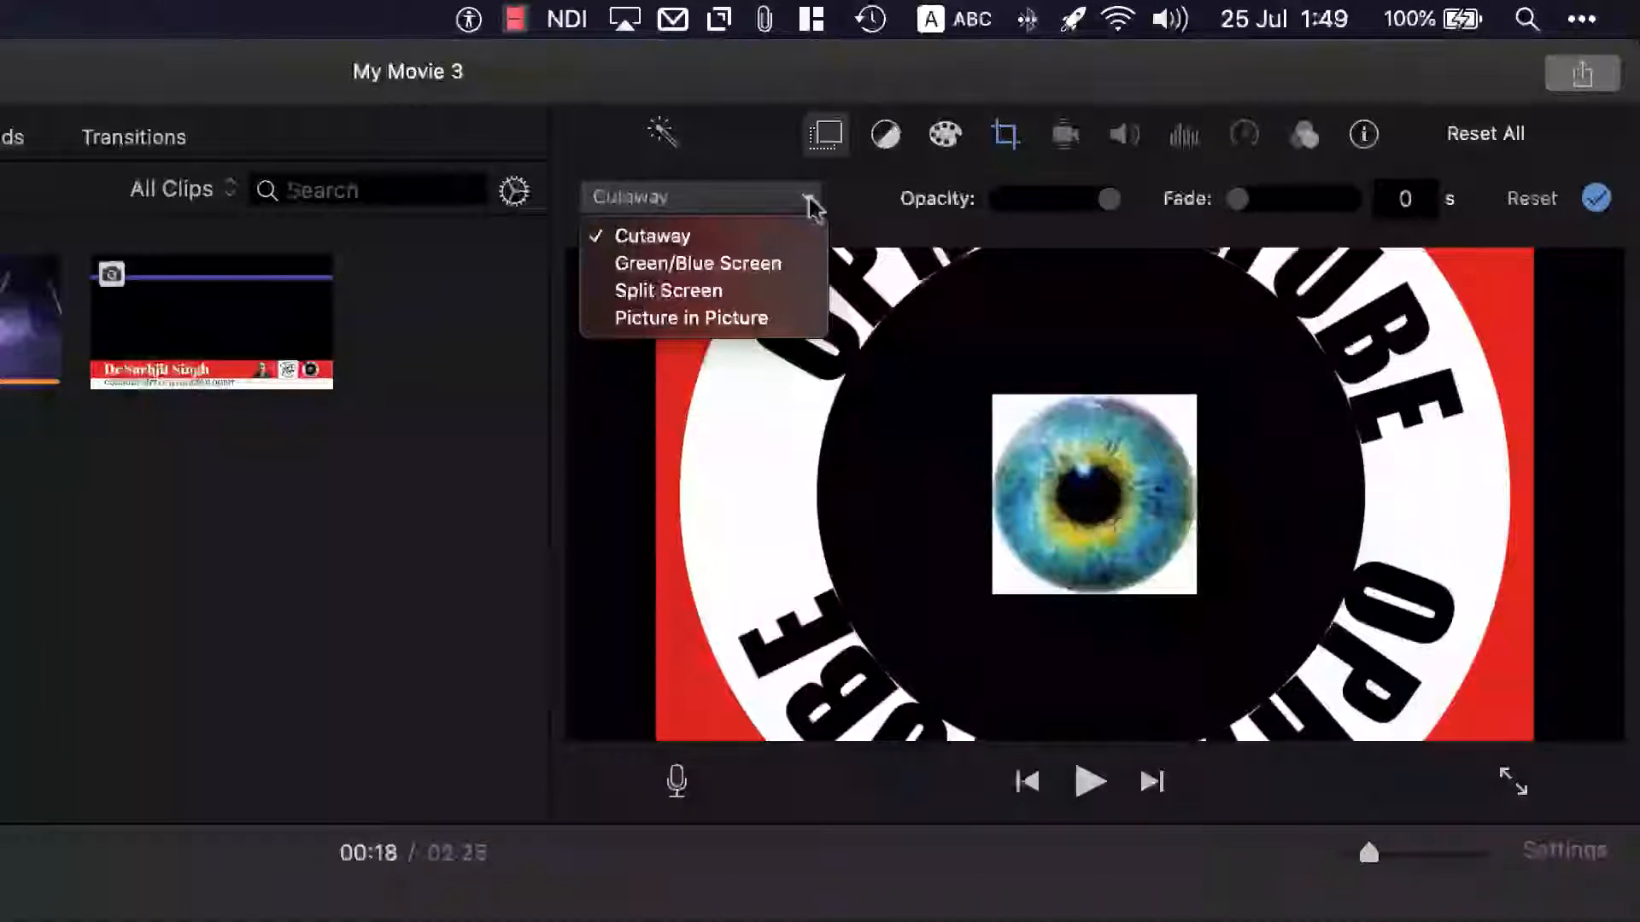
{"action": "left_click", "coordinate": [764, 321]}
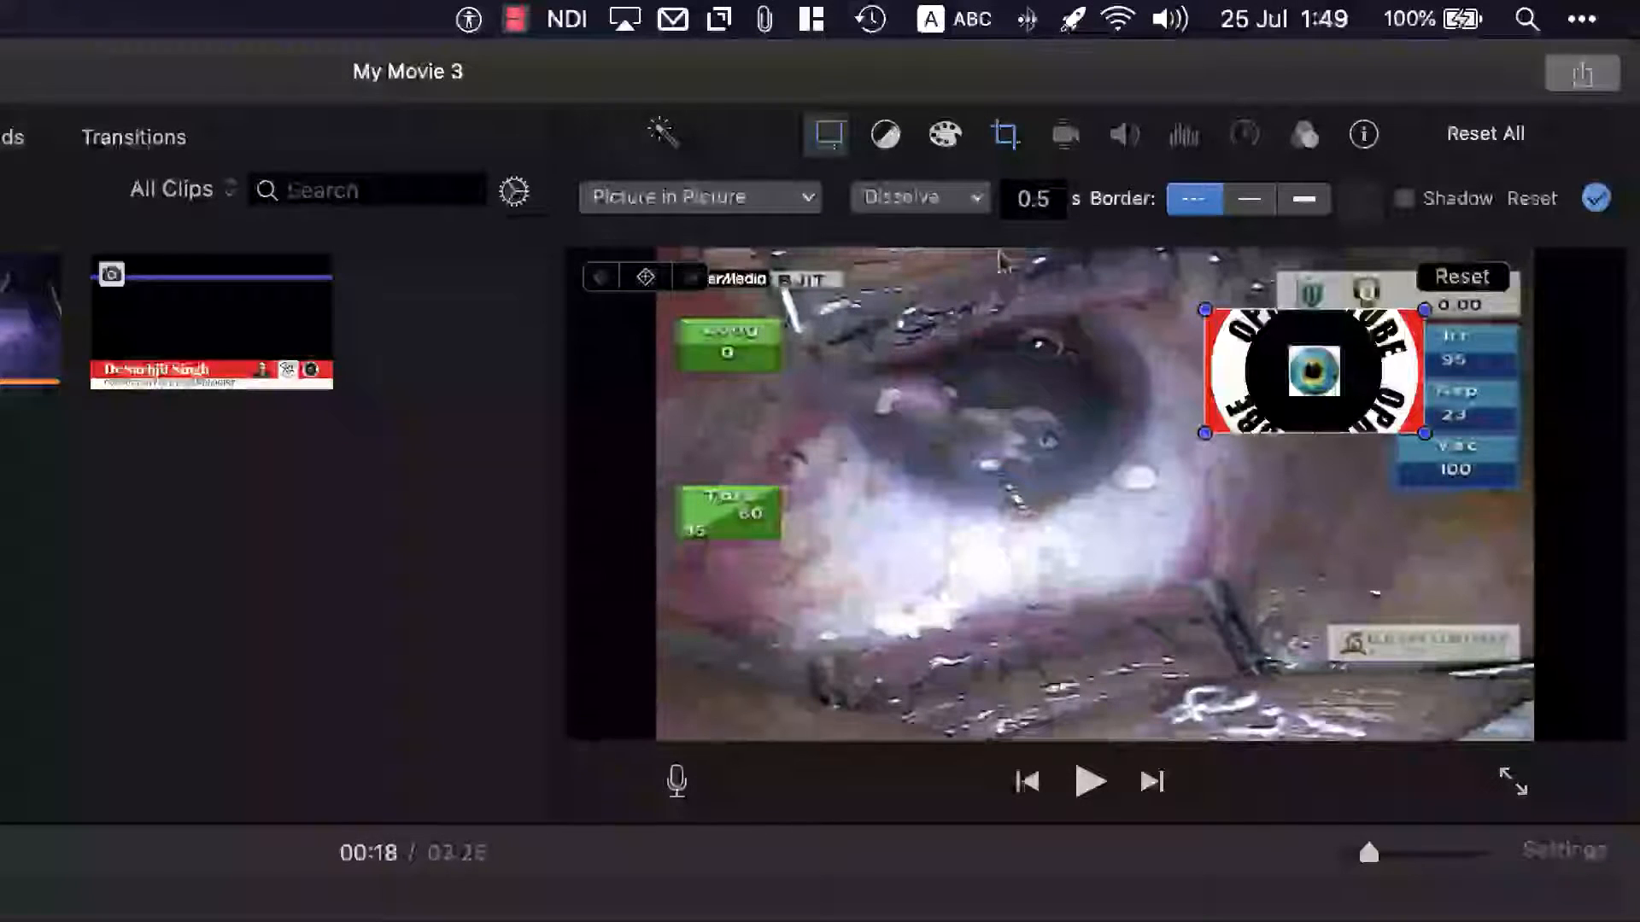
{"action": "left_click", "coordinate": [1006, 137]}
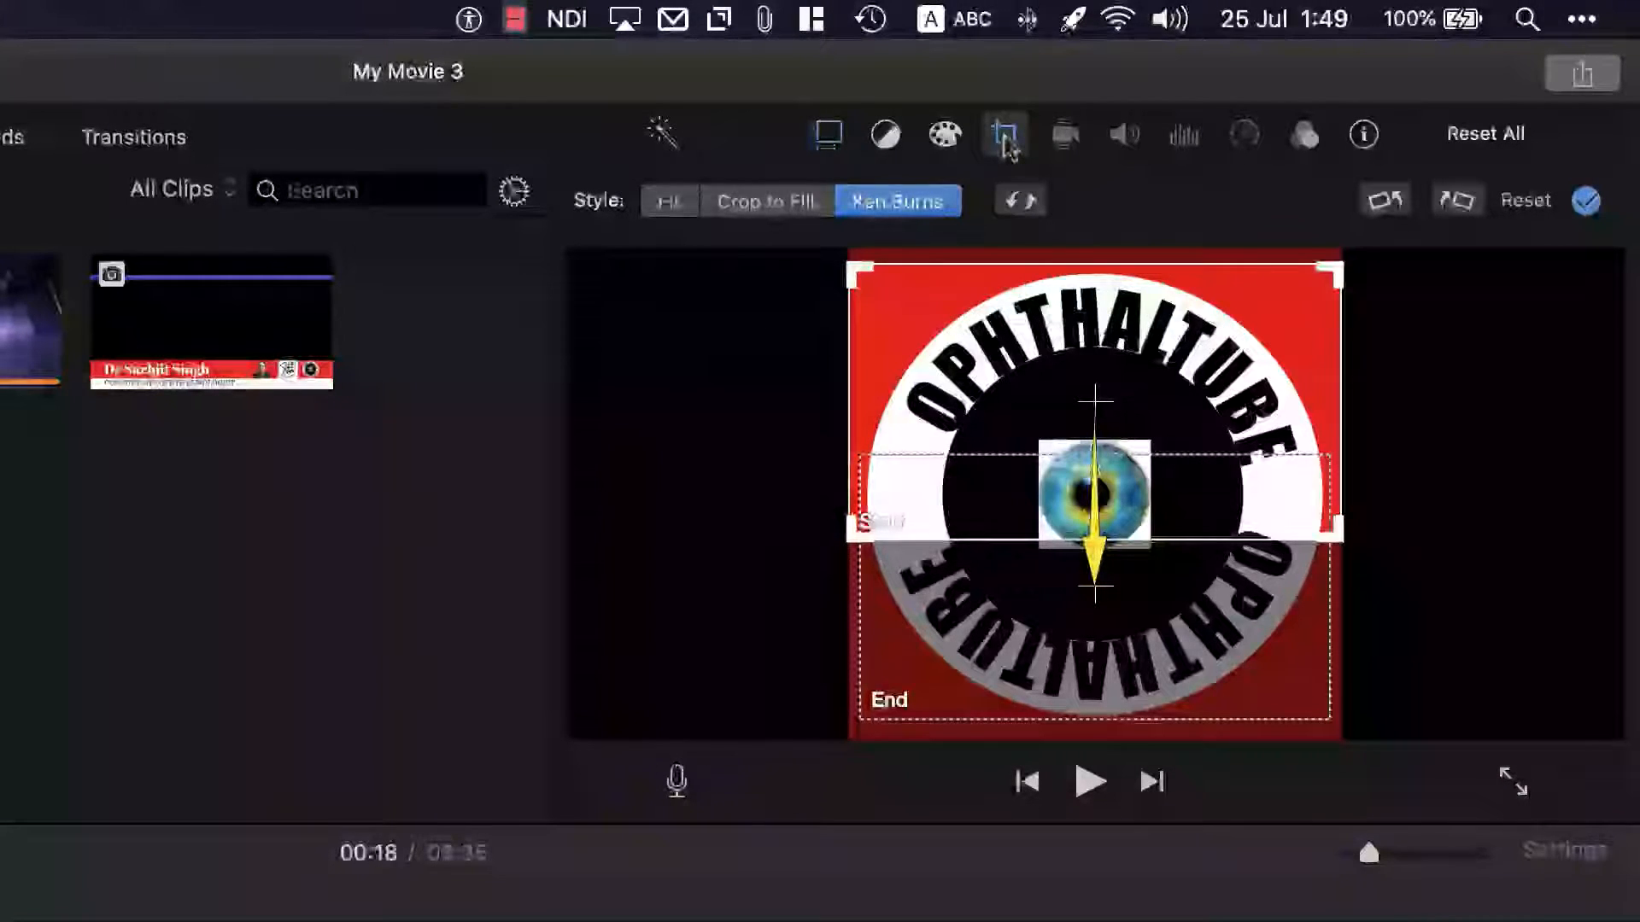
{"action": "left_click", "coordinate": [672, 209]}
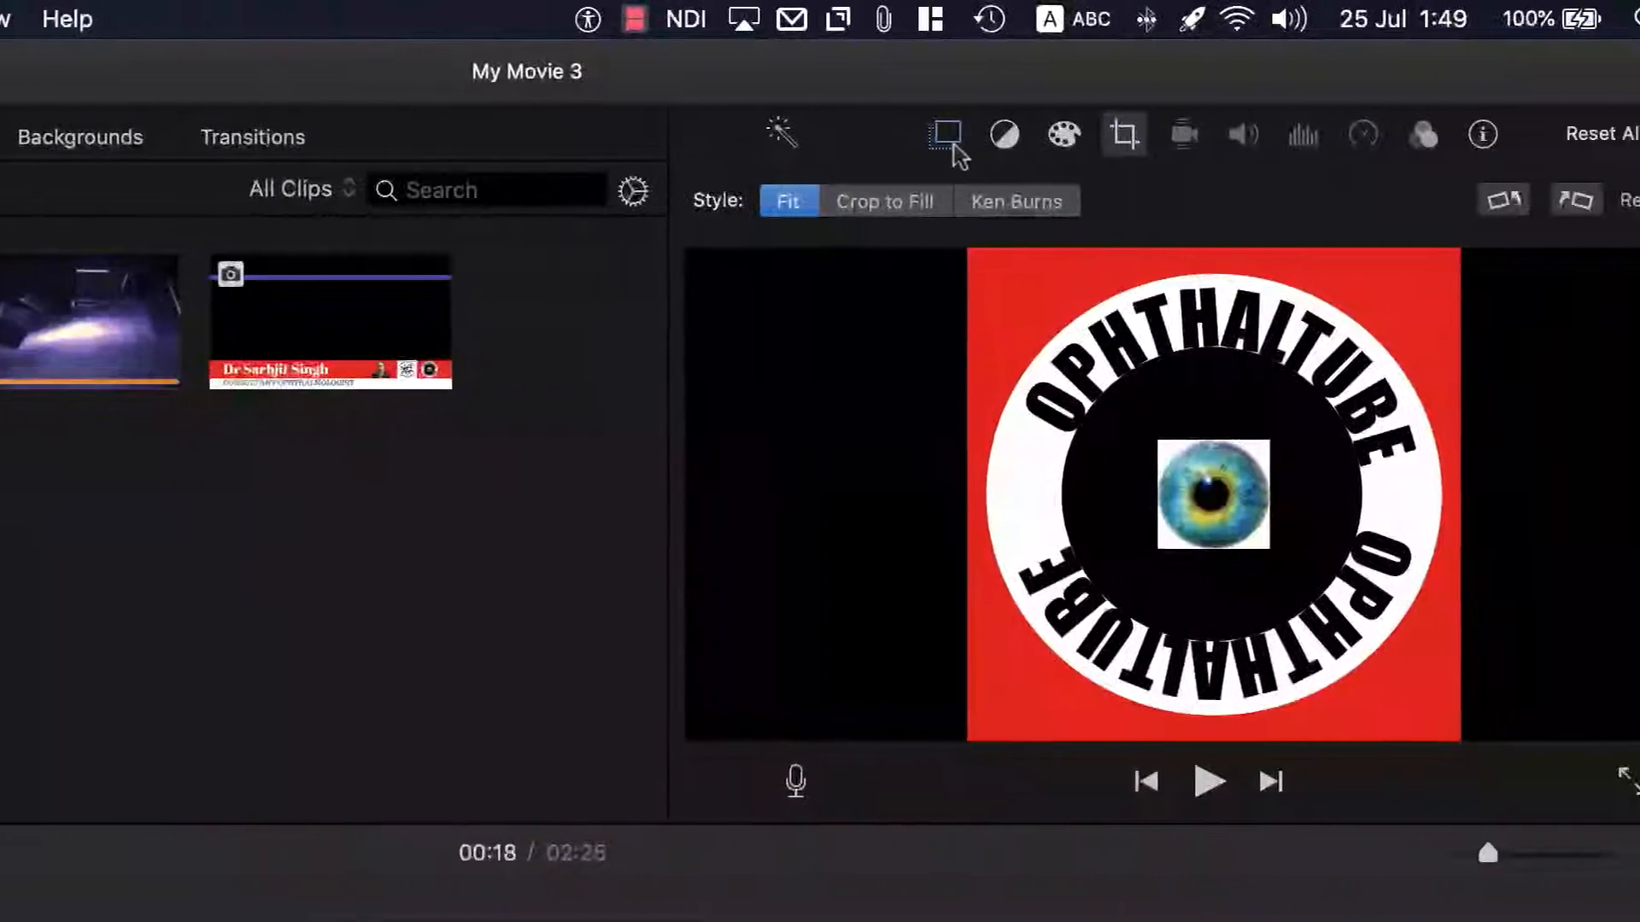
{"action": "left_click", "coordinate": [950, 136]}
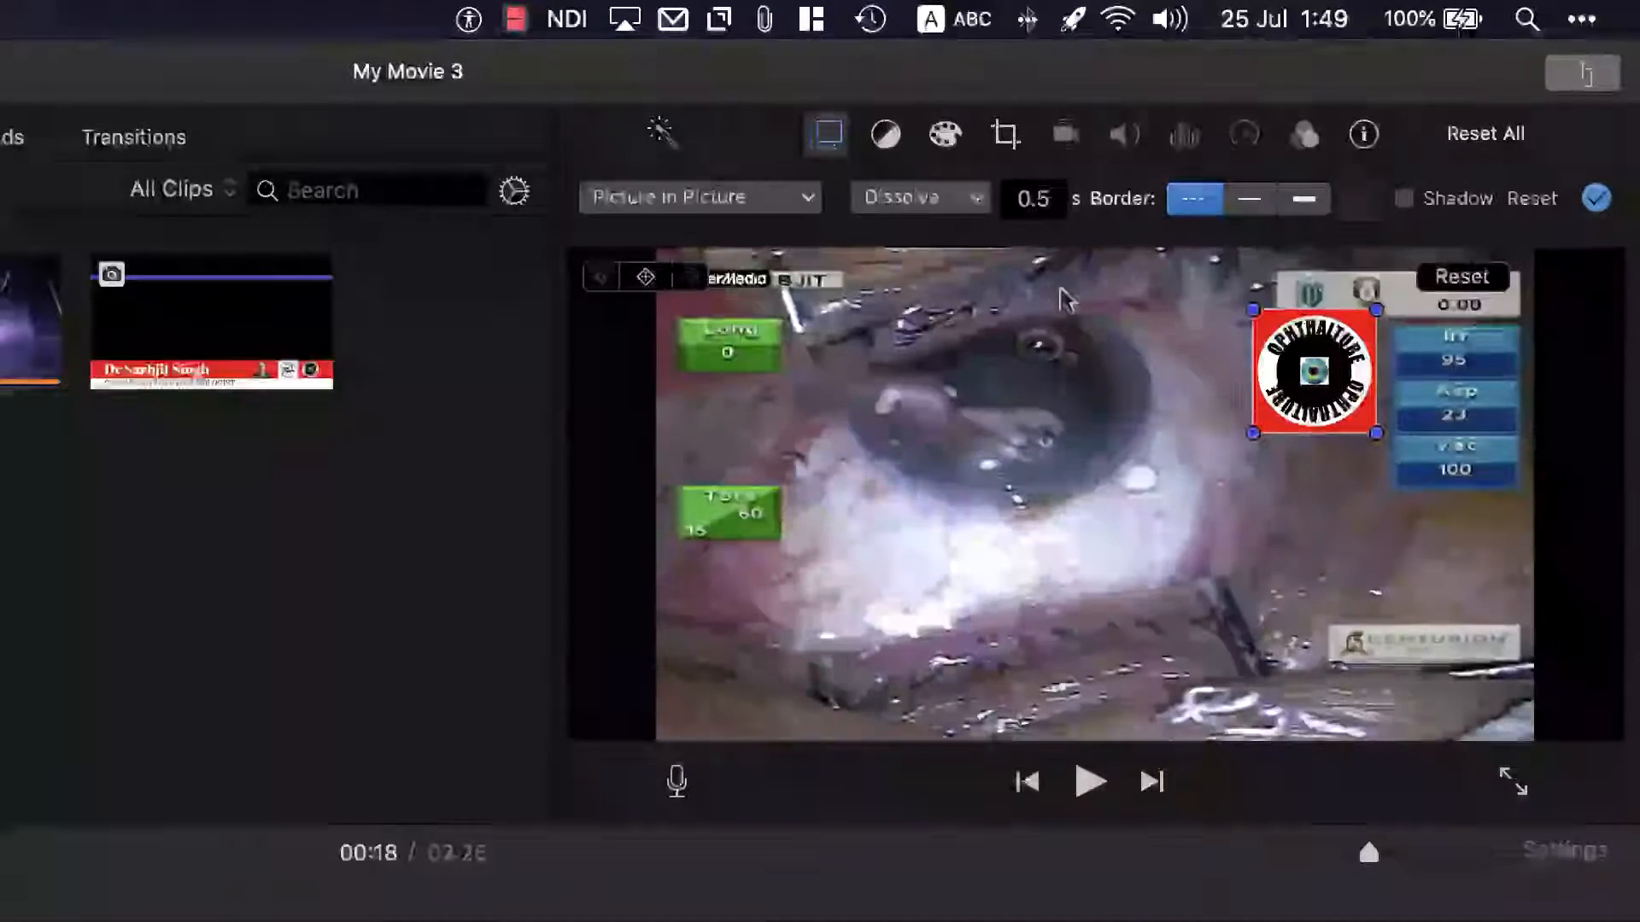
- Move the logo overlay to the lower-right area of the video frame and extend it to the end of the last surgical clip
{"action": "left_click_drag", "start_coordinate": [1307, 398], "coordinate": [1452, 586]}
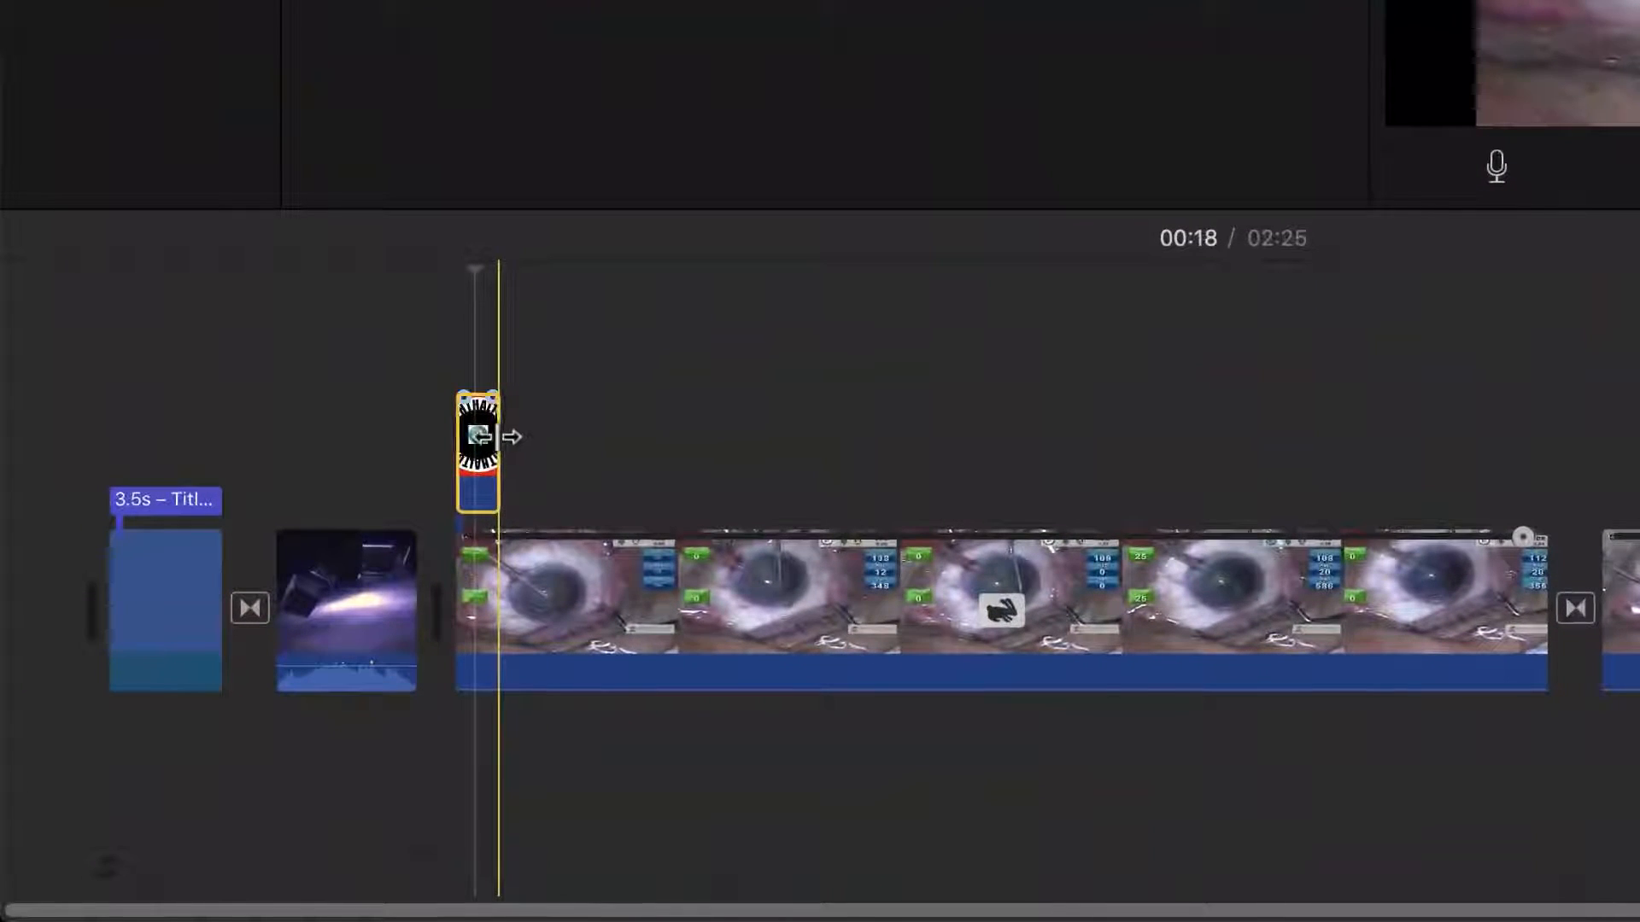
{"action": "left_click_drag", "start_coordinate": [509, 437], "coordinate": [1639, 478]}
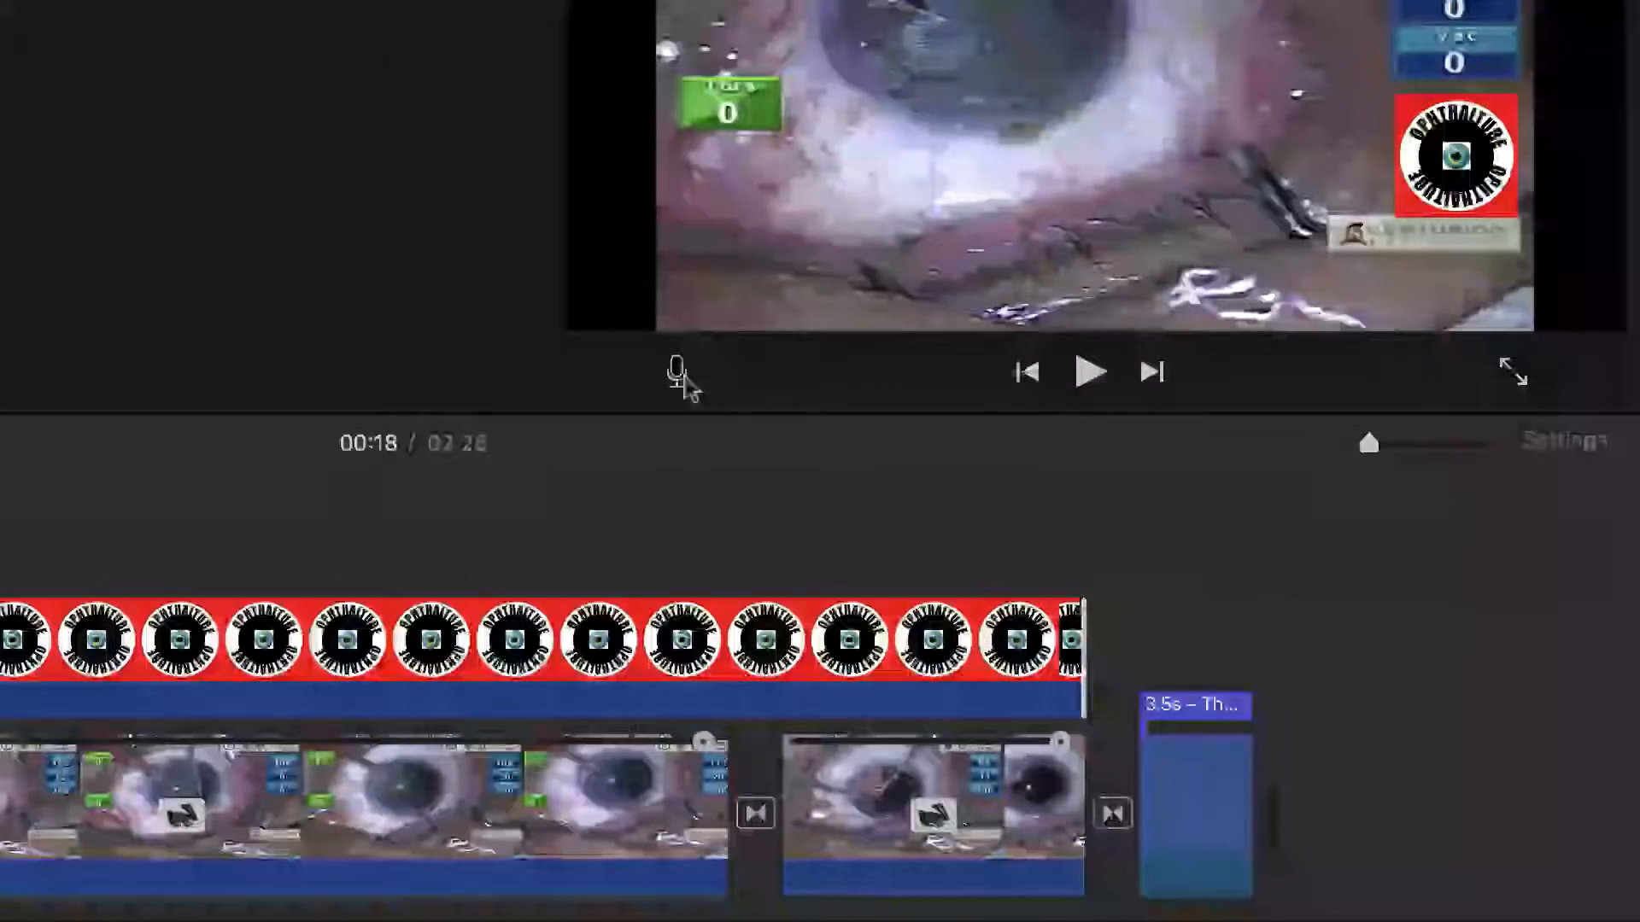
- Check the voiceover input settings and record a voiceover of about 17 seconds from the start of the first surgical clip
{"action": "left_click", "coordinate": [679, 375]}
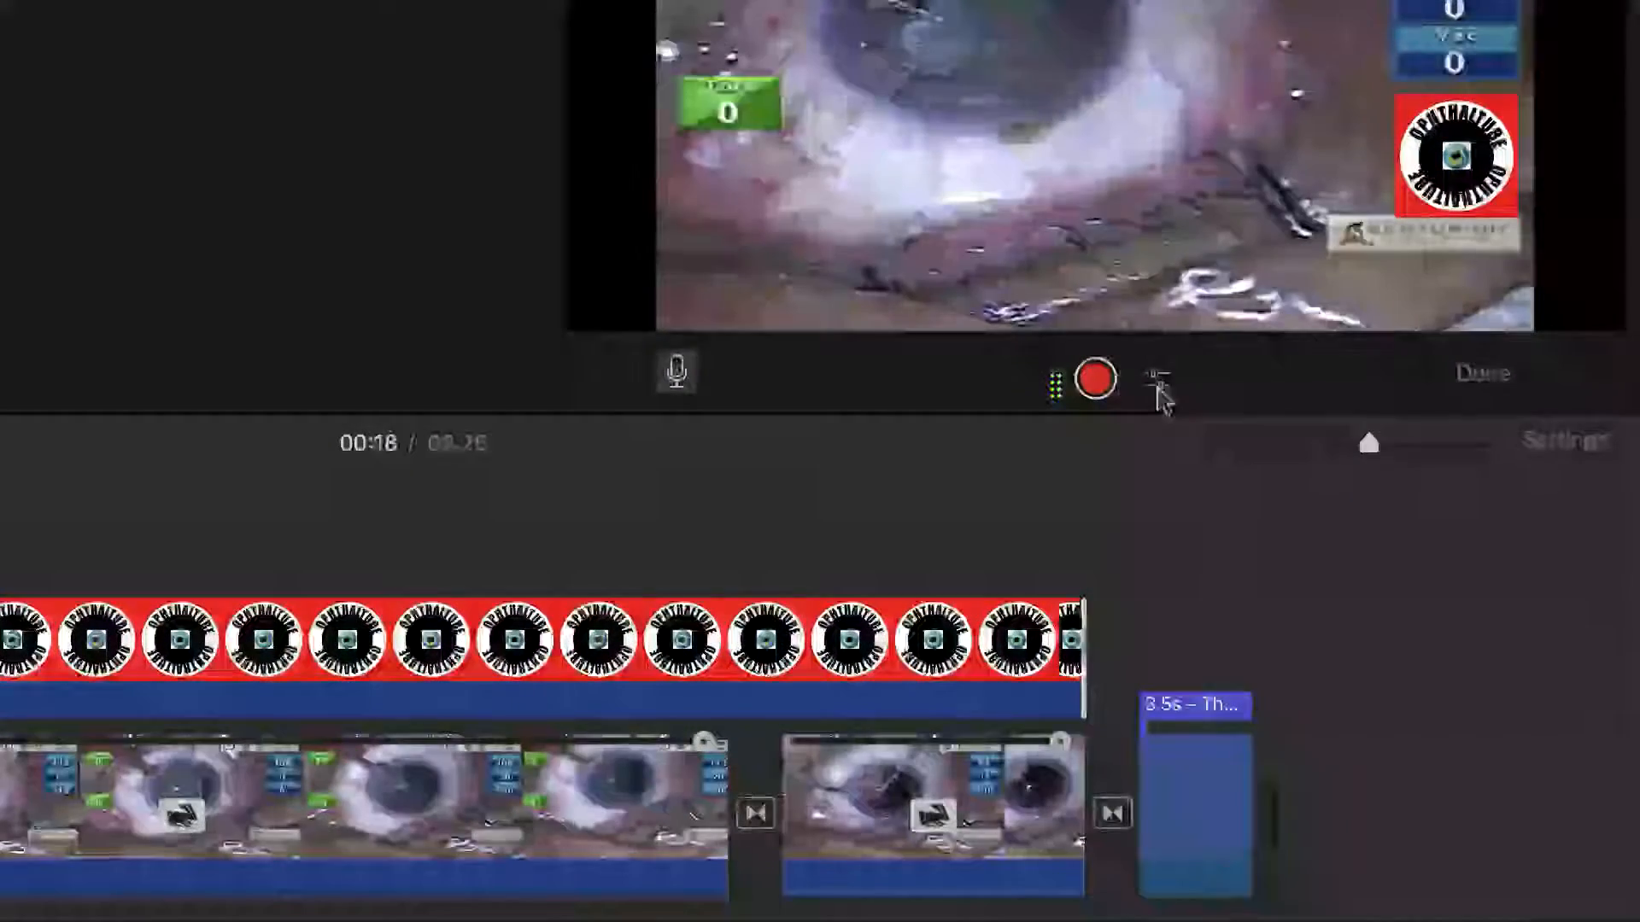
{"action": "left_click", "coordinate": [1159, 391]}
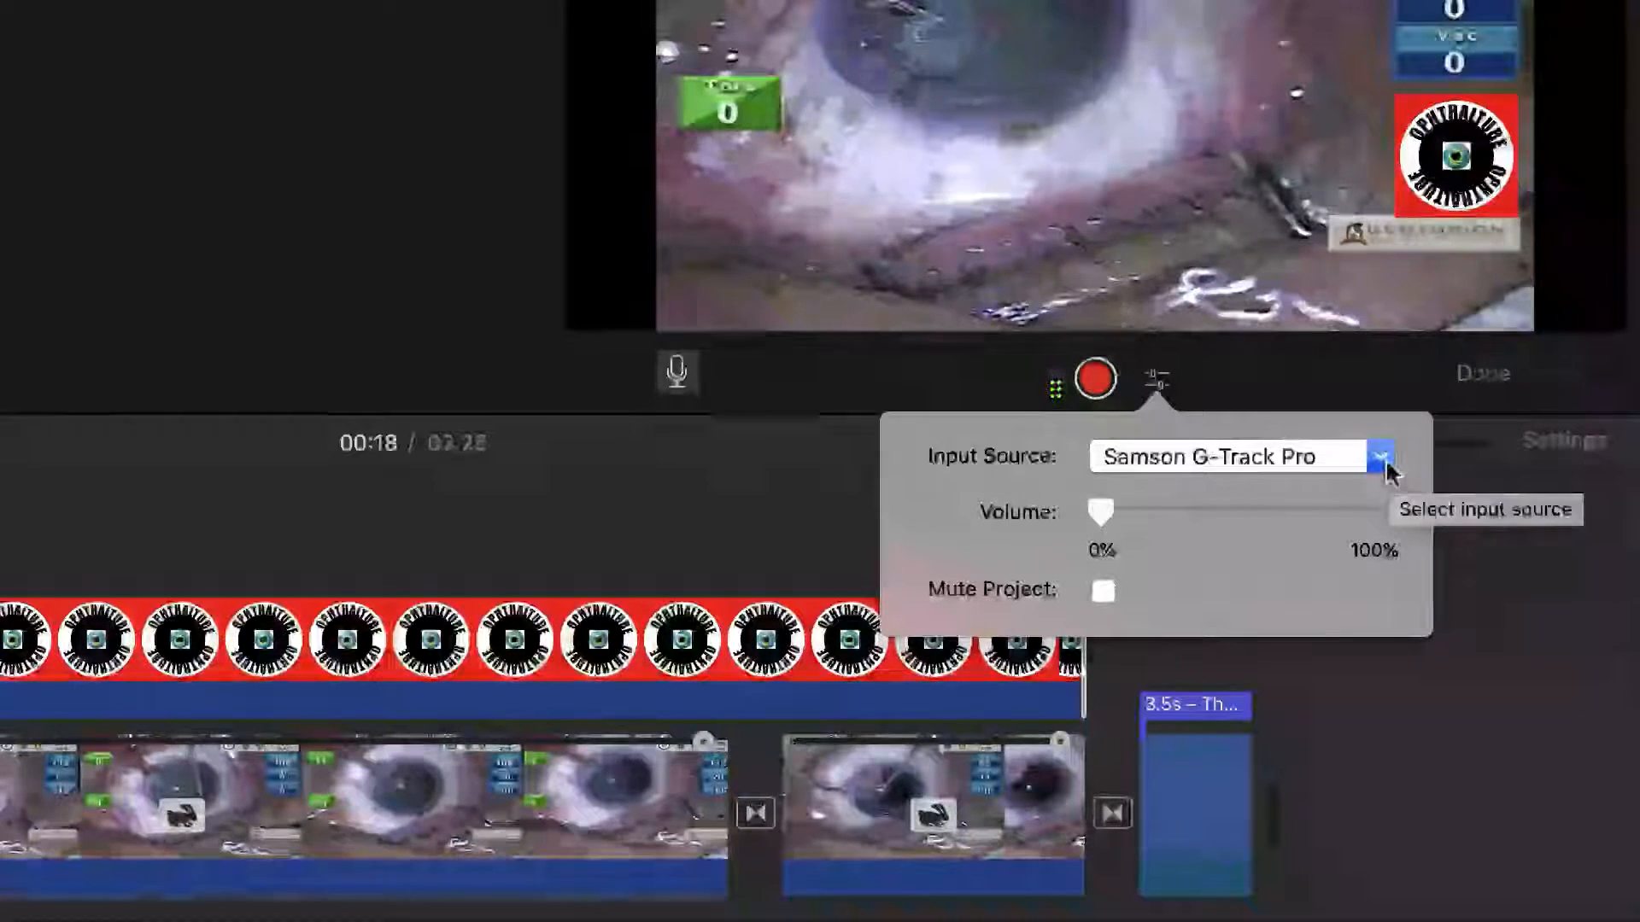
{"action": "left_click", "coordinate": [1209, 397]}
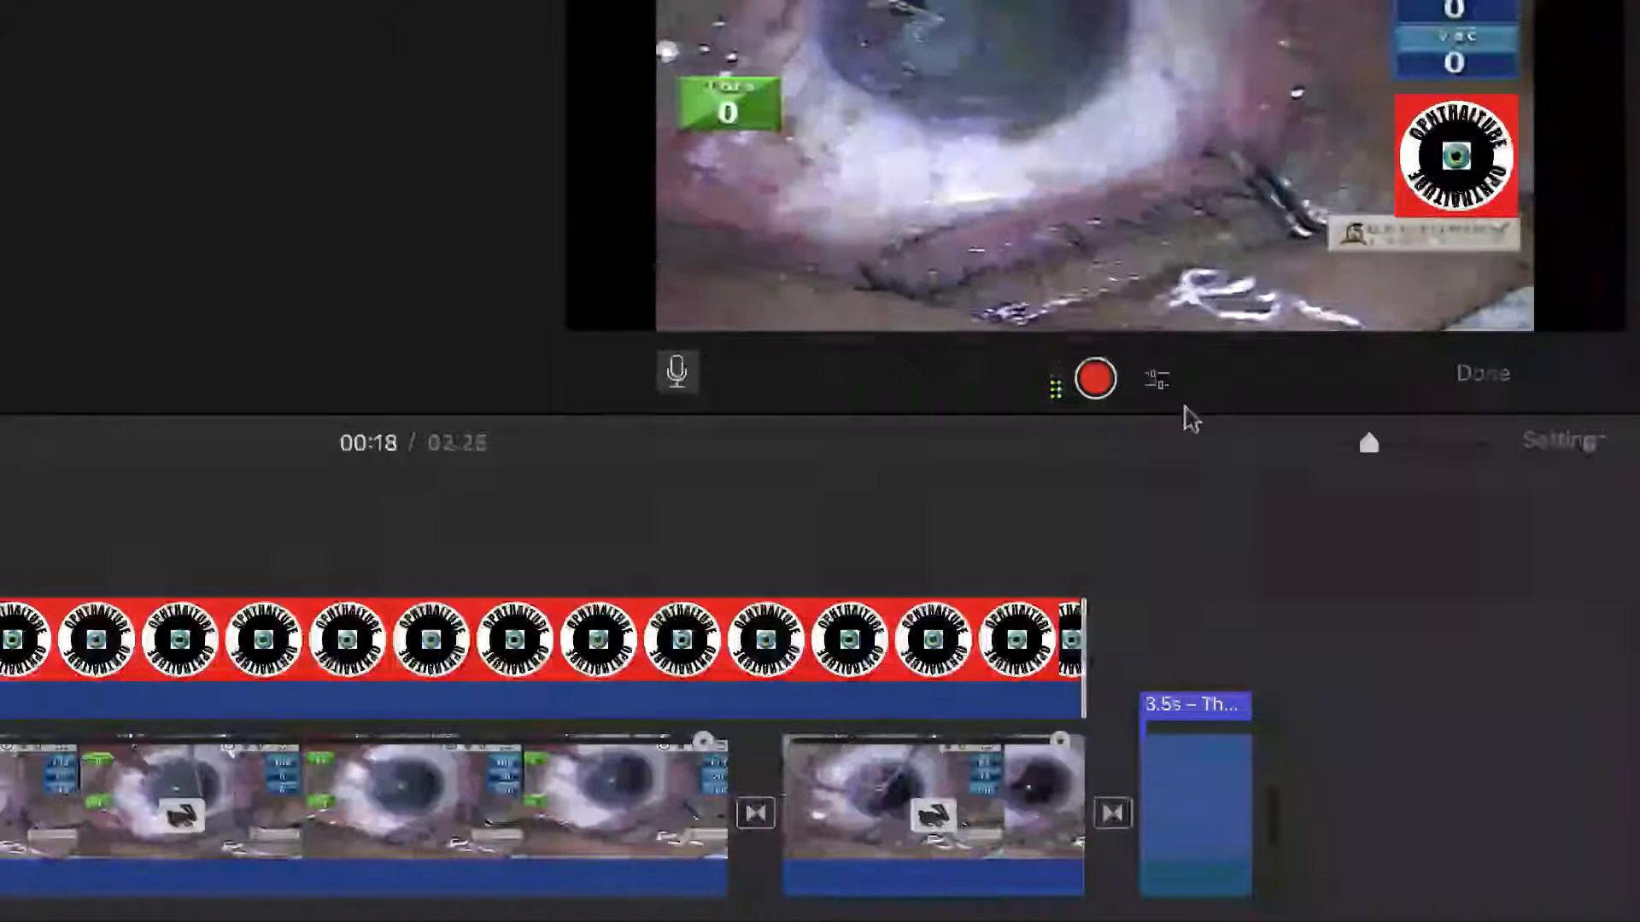
{"action": "left_click", "coordinate": [1095, 381]}
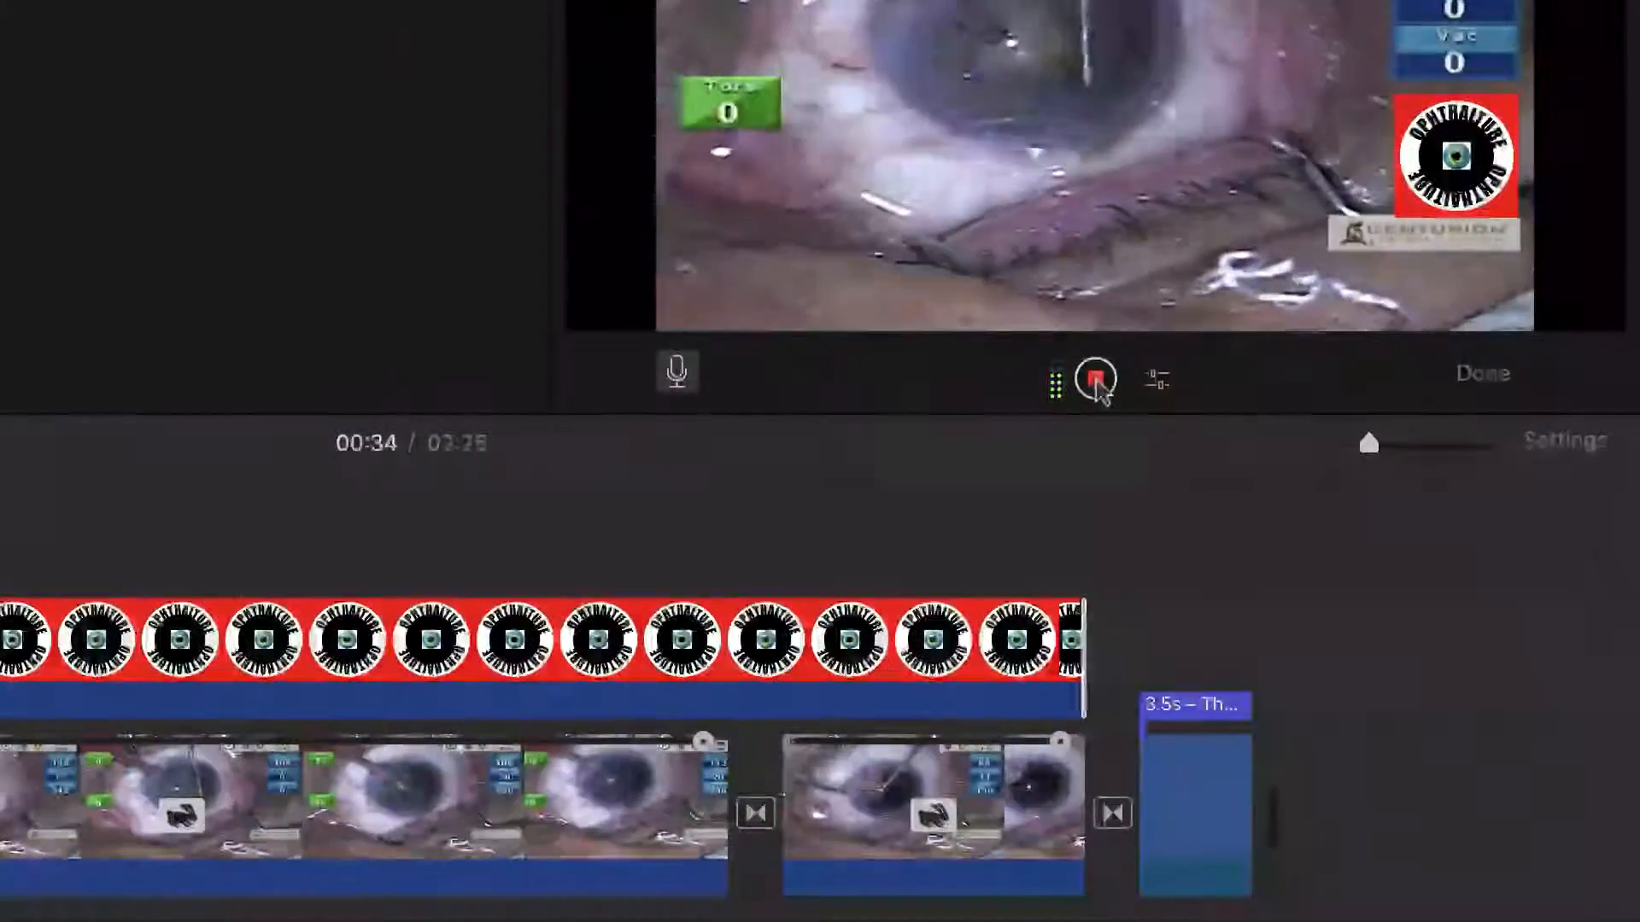
{"action": "left_click", "coordinate": [1110, 390]}
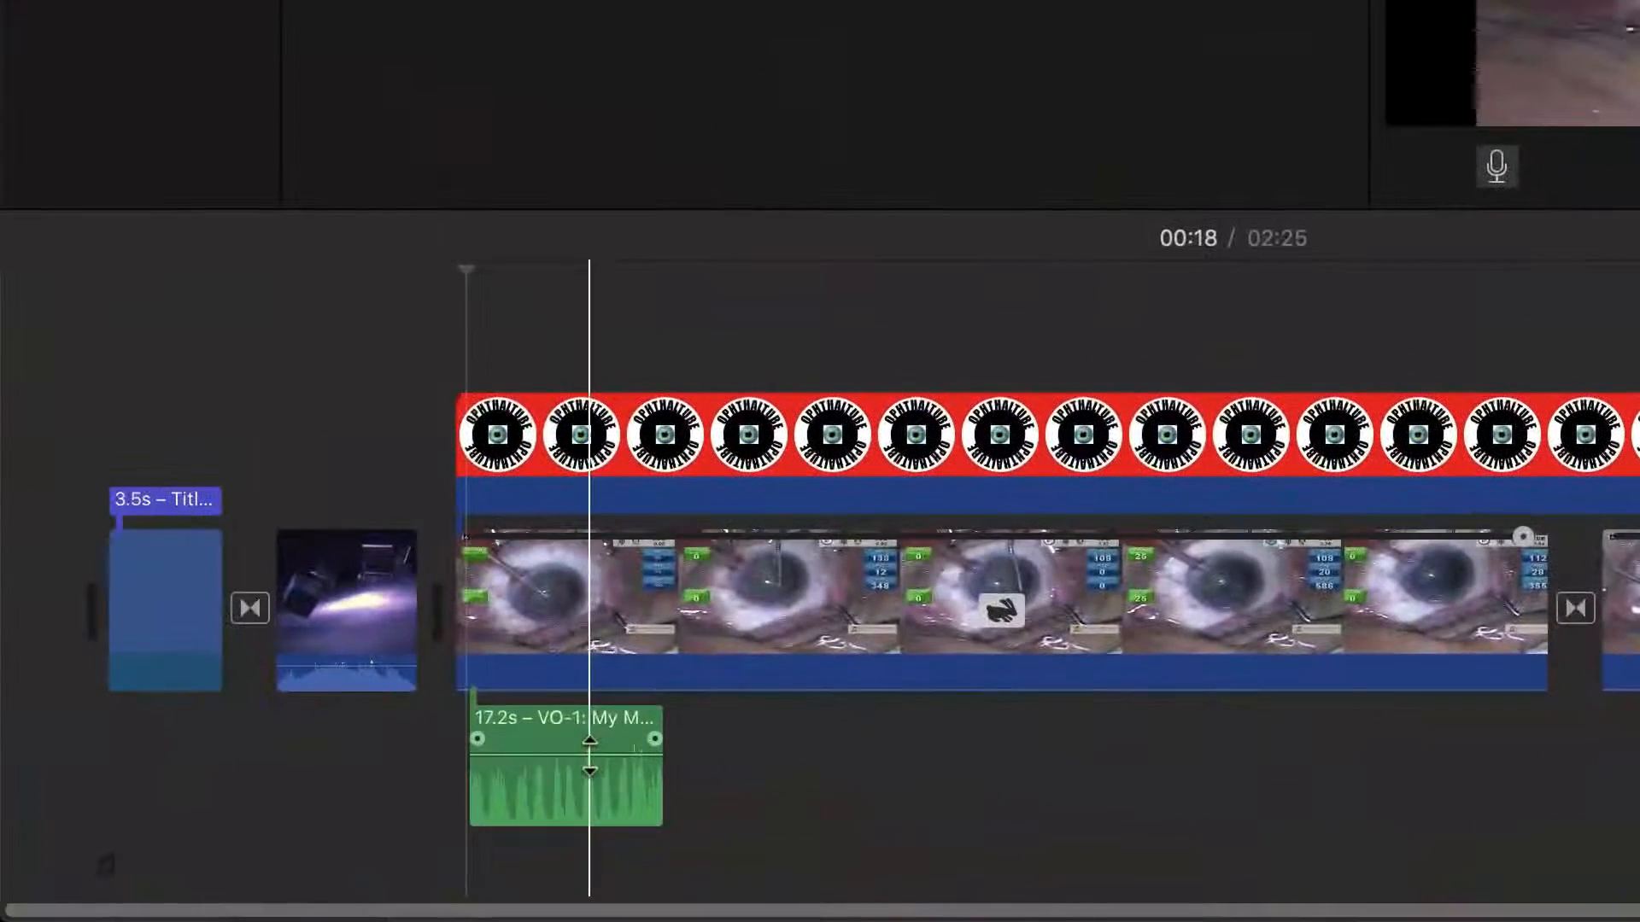
- Try raising the voiceover clip's volume to 400%, bring it back to its original level, and select the clip
{"action": "mouse_move", "coordinate": [589, 755]}
{"action": "left_mouse_down"}
{"action": "mouse_move", "coordinate": [589, 778]}
{"action": "mouse_move", "coordinate": [594, 727]}
{"action": "left_mouse_up"}
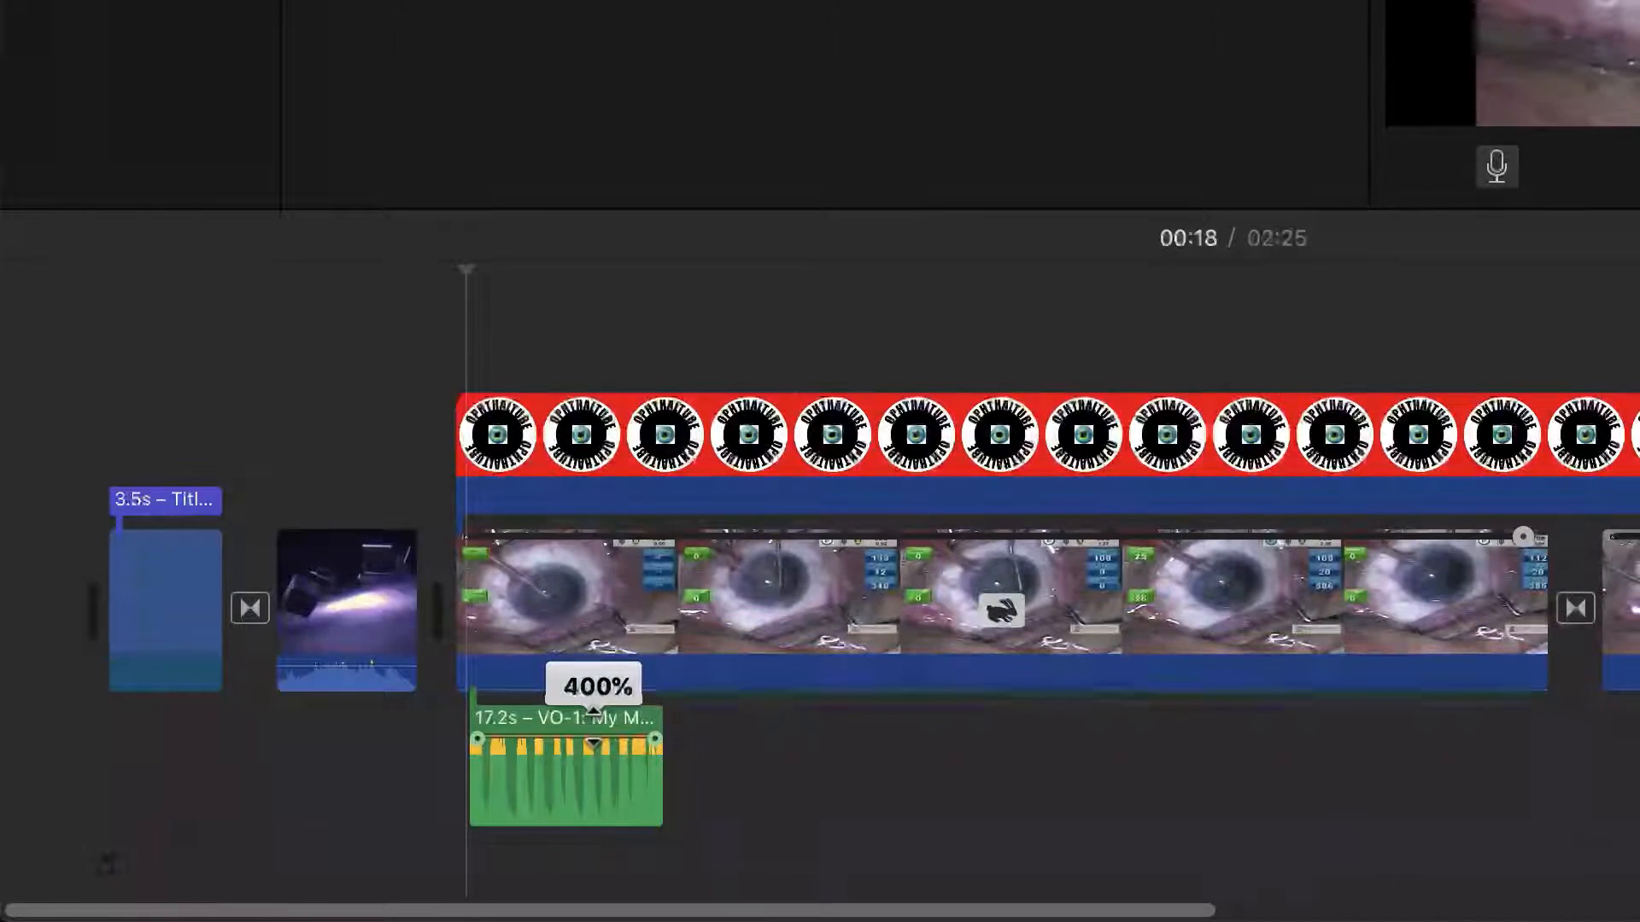
{"action": "left_click_drag", "start_coordinate": [594, 727], "coordinate": [595, 755]}
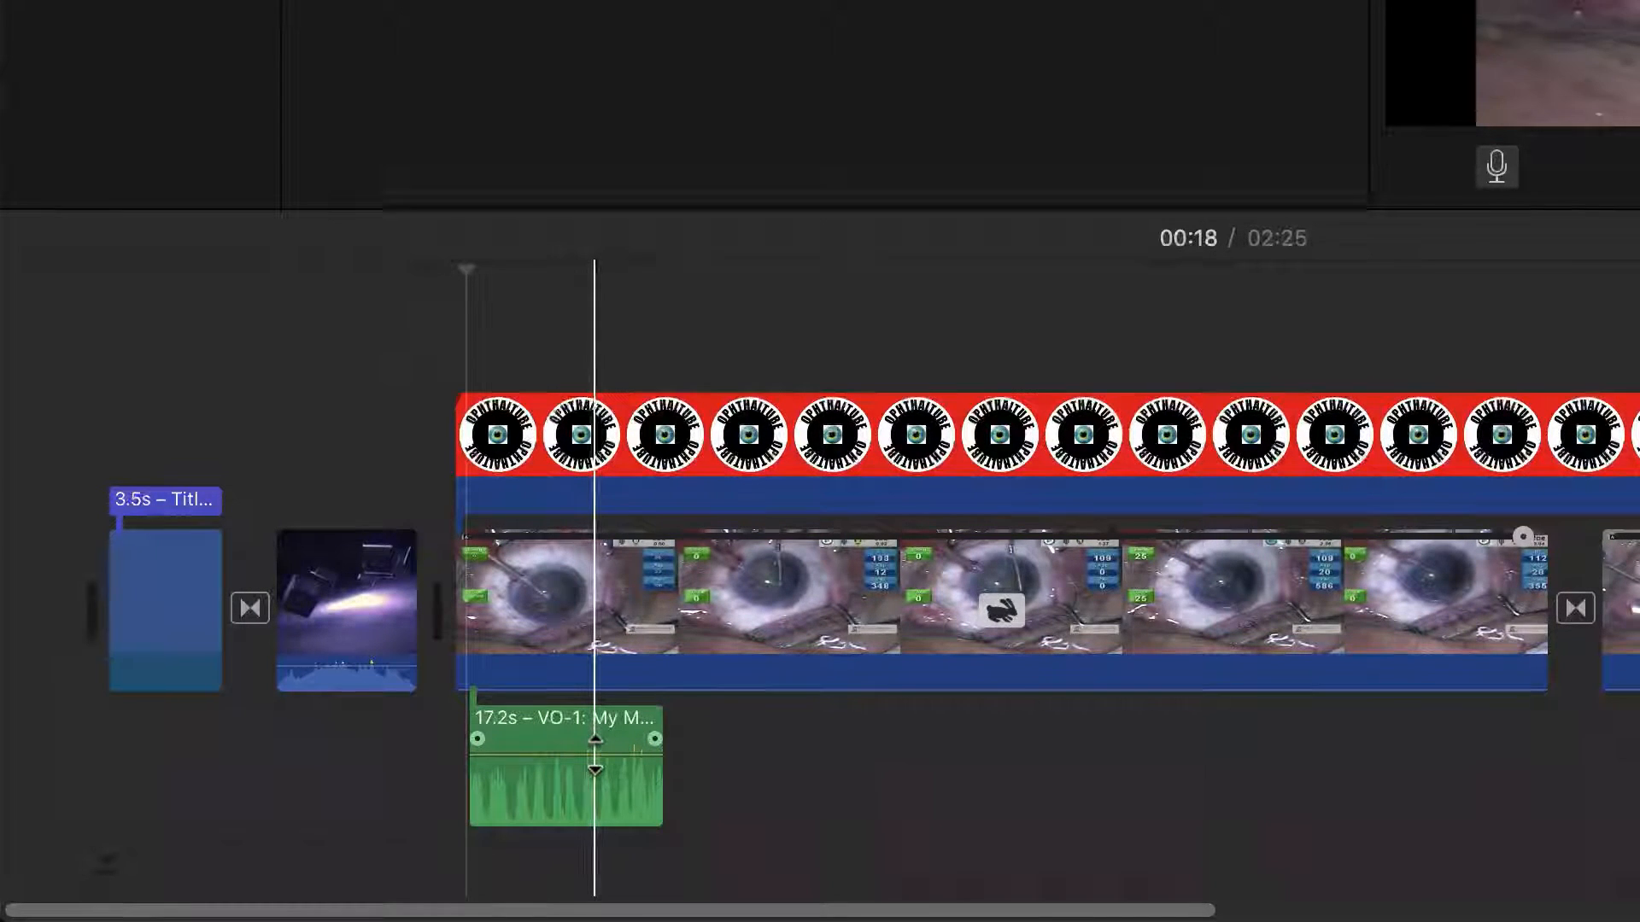
{"action": "left_click", "coordinate": [622, 724]}
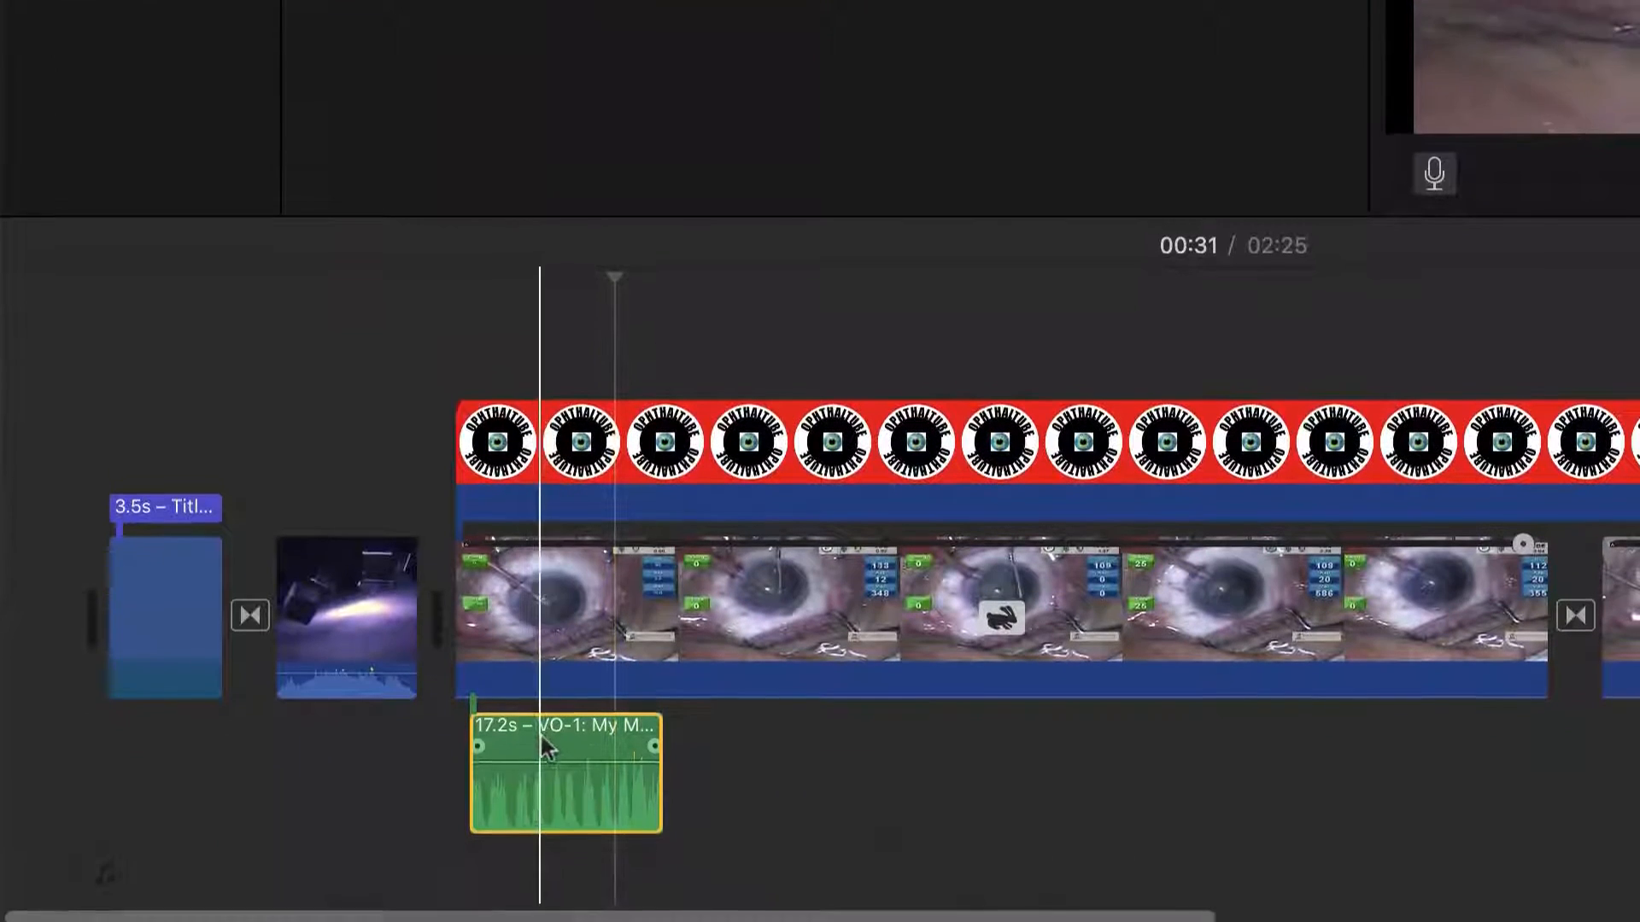
- Delete the recorded voiceover clip from beneath the first surgical clip in the timeline
{"action": "left_click", "coordinate": [570, 743]}
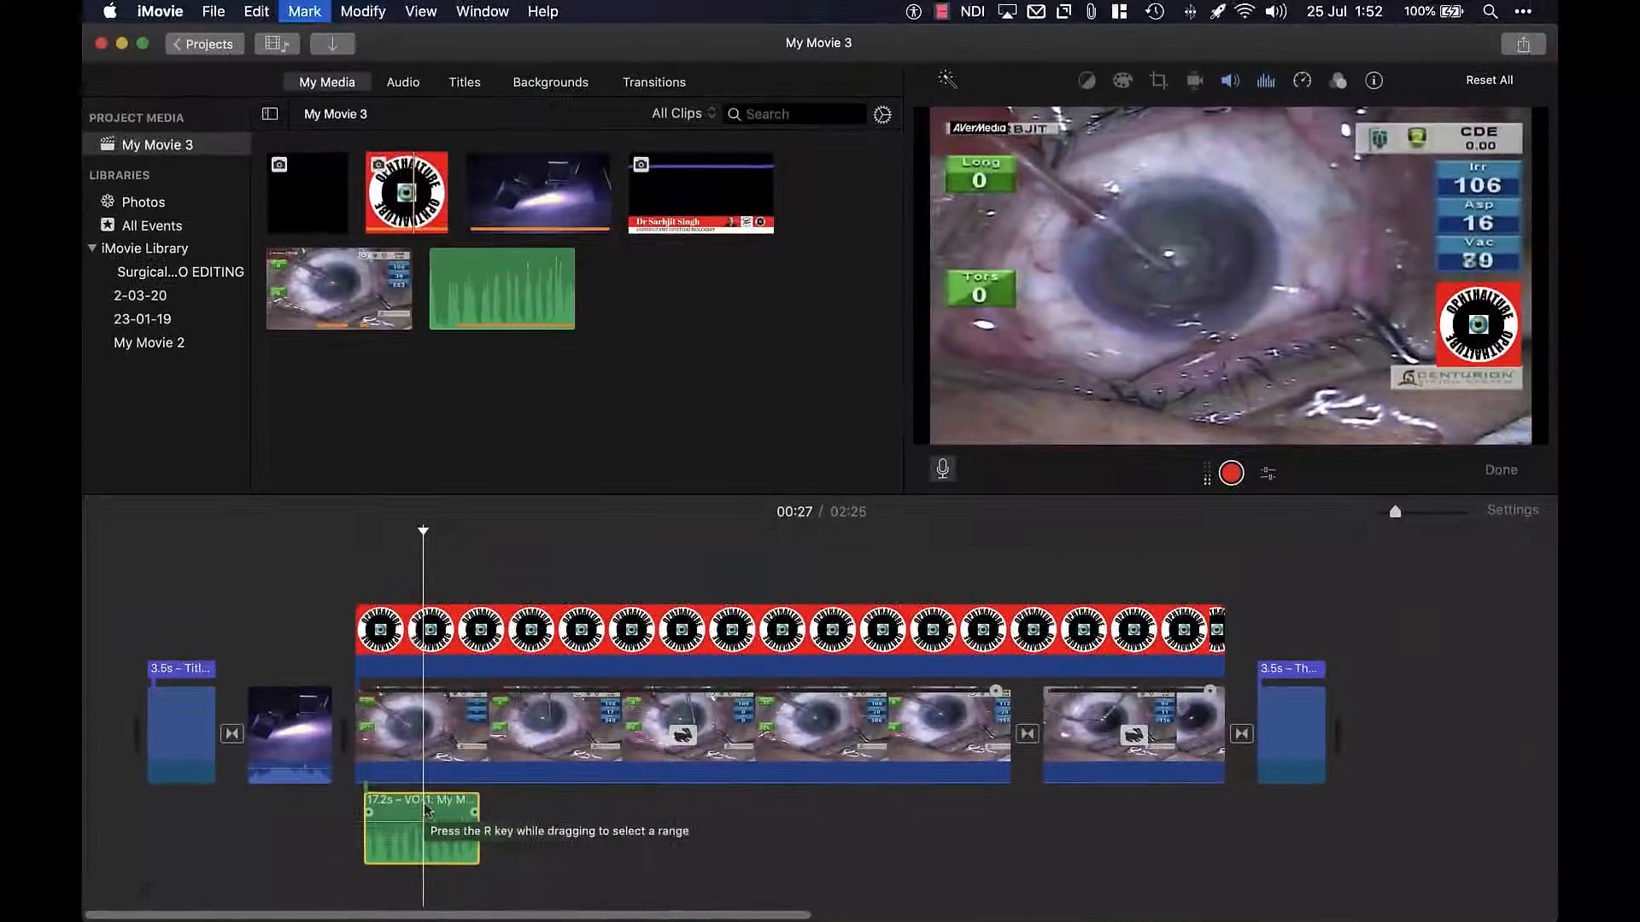
{"action": "key", "text": "Delete"}
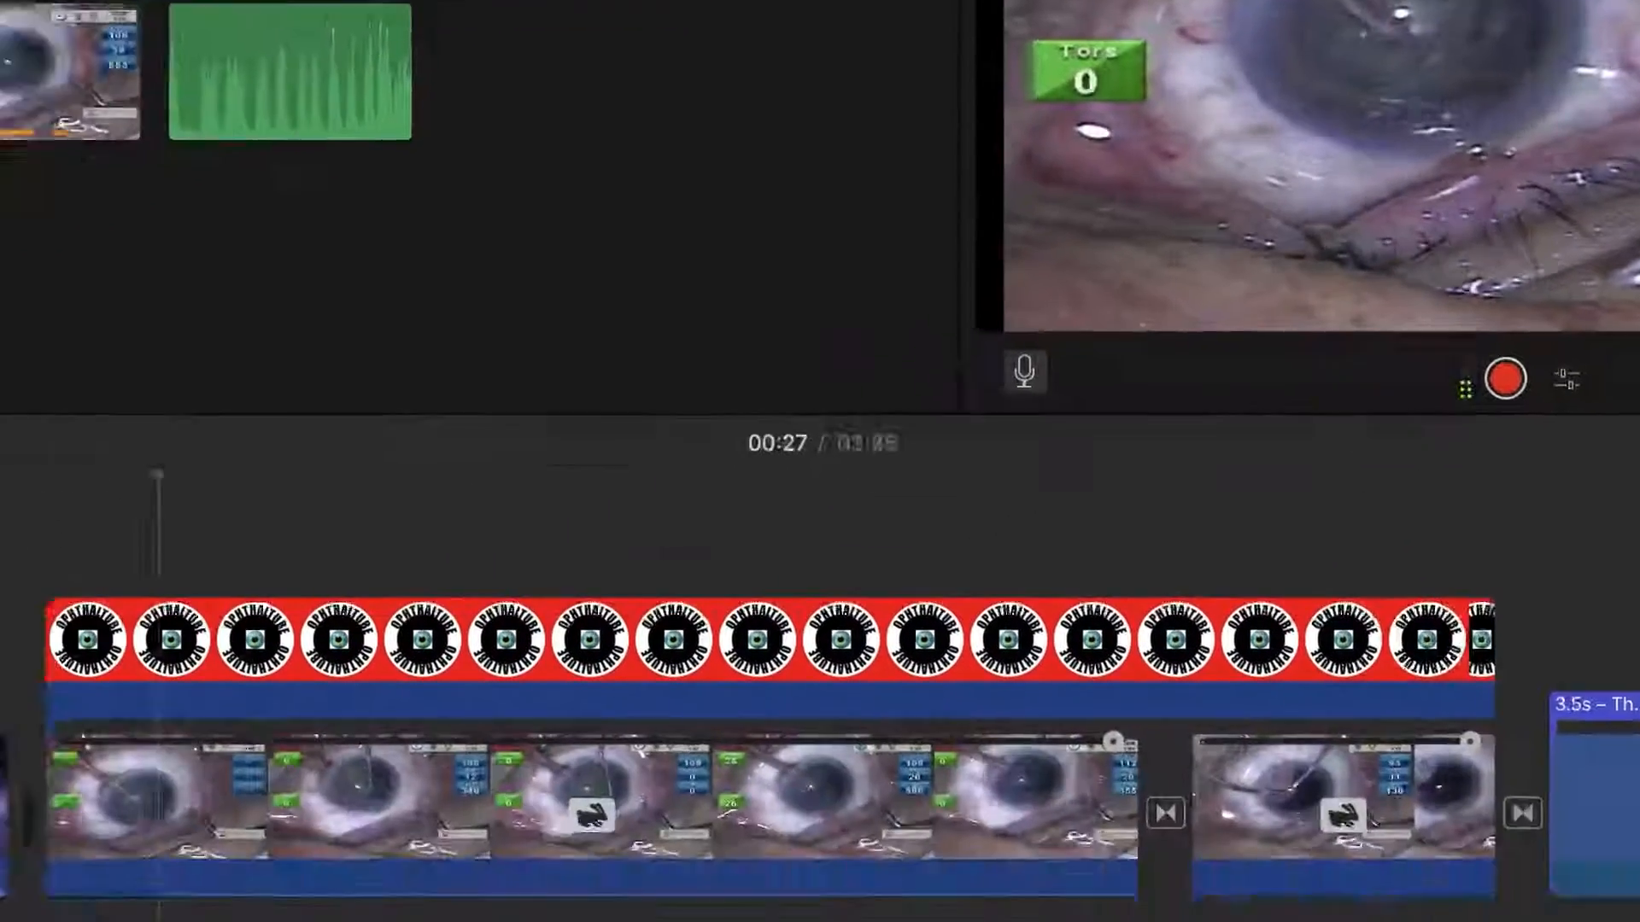
- Switch to Finder, open the BackGroundMusic folder inside assets, and check the duration of A_Quiet_Thought-1-57.mp3
{"action": "right_click", "coordinate": [64, 874]}
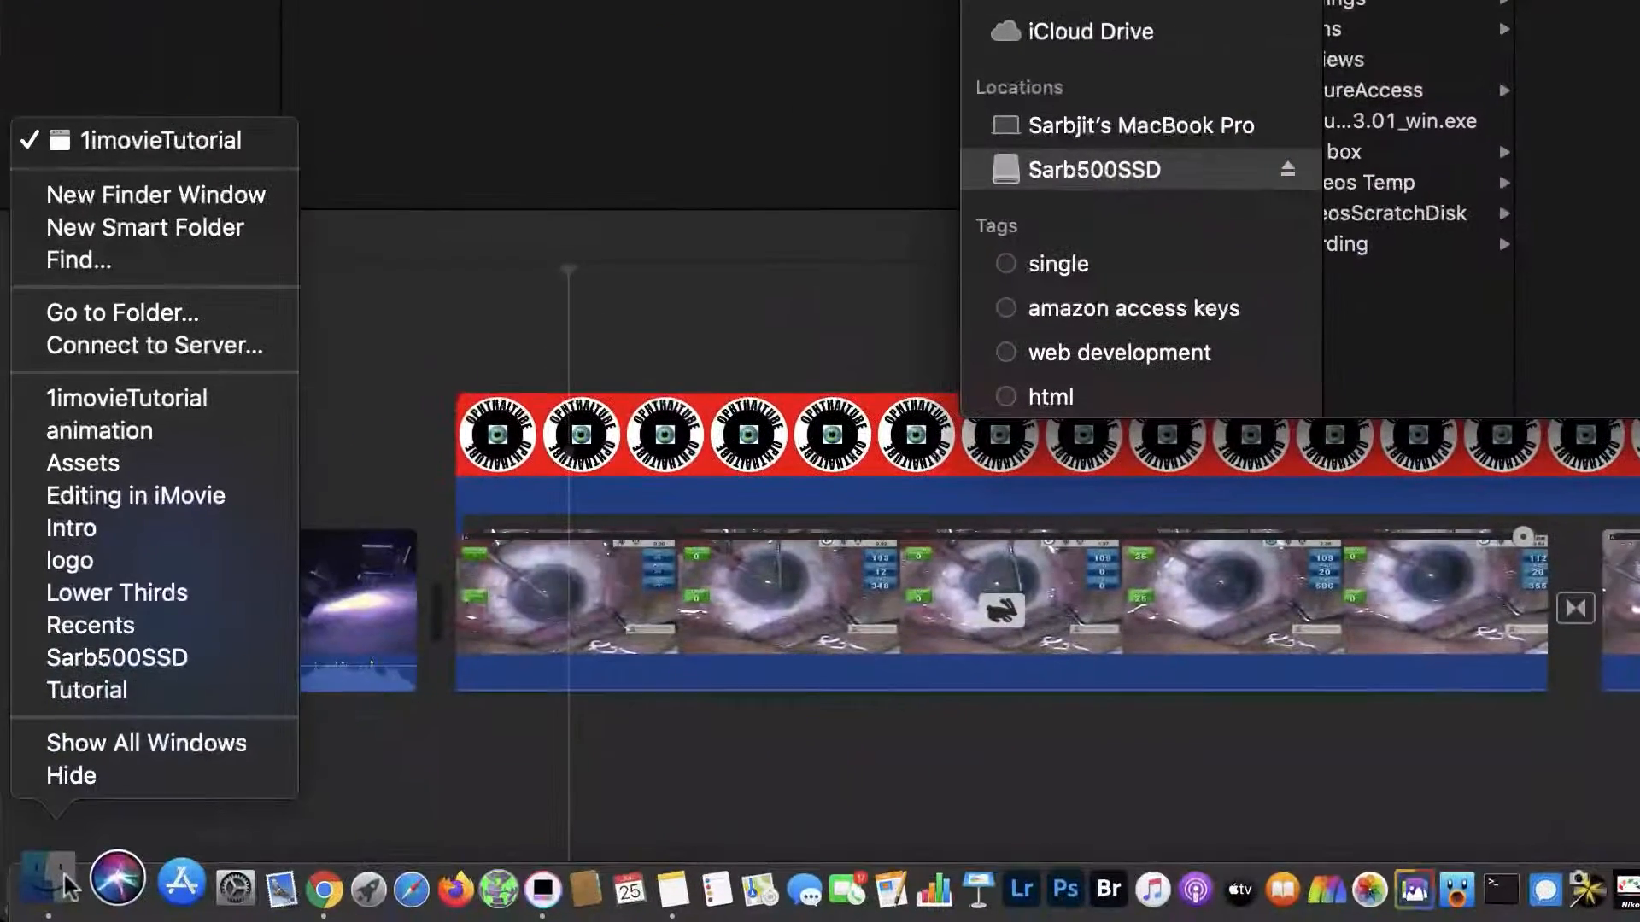
{"action": "scroll", "coordinate": [1566, 253], "scroll_direction": "left", "scroll_amount": 5}
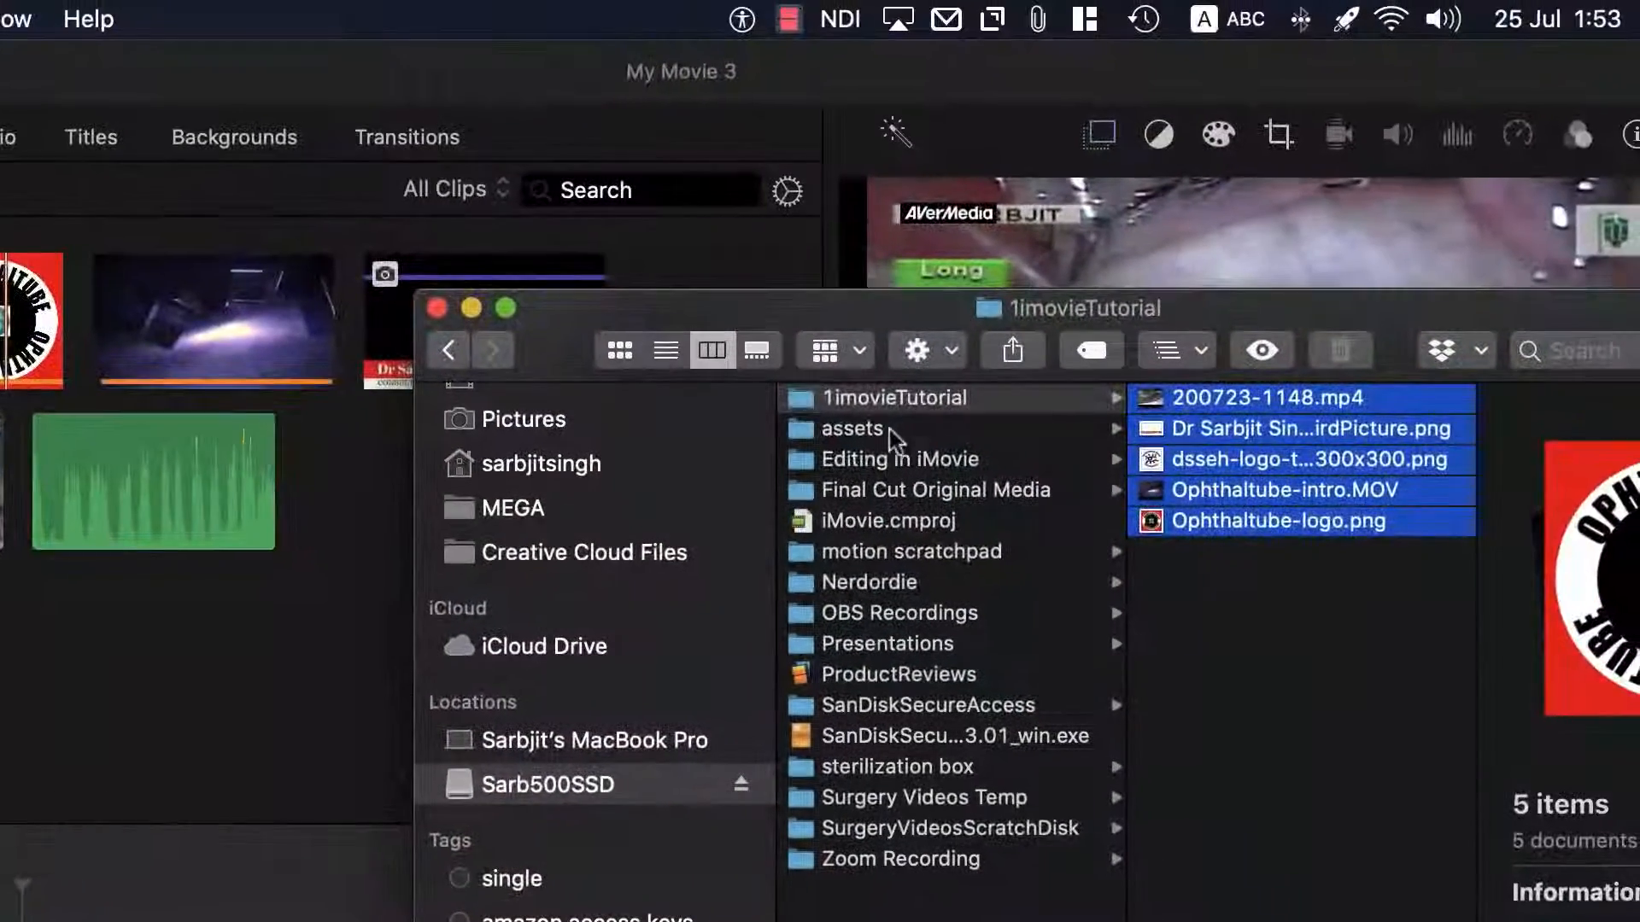
{"action": "left_click", "coordinate": [889, 429]}
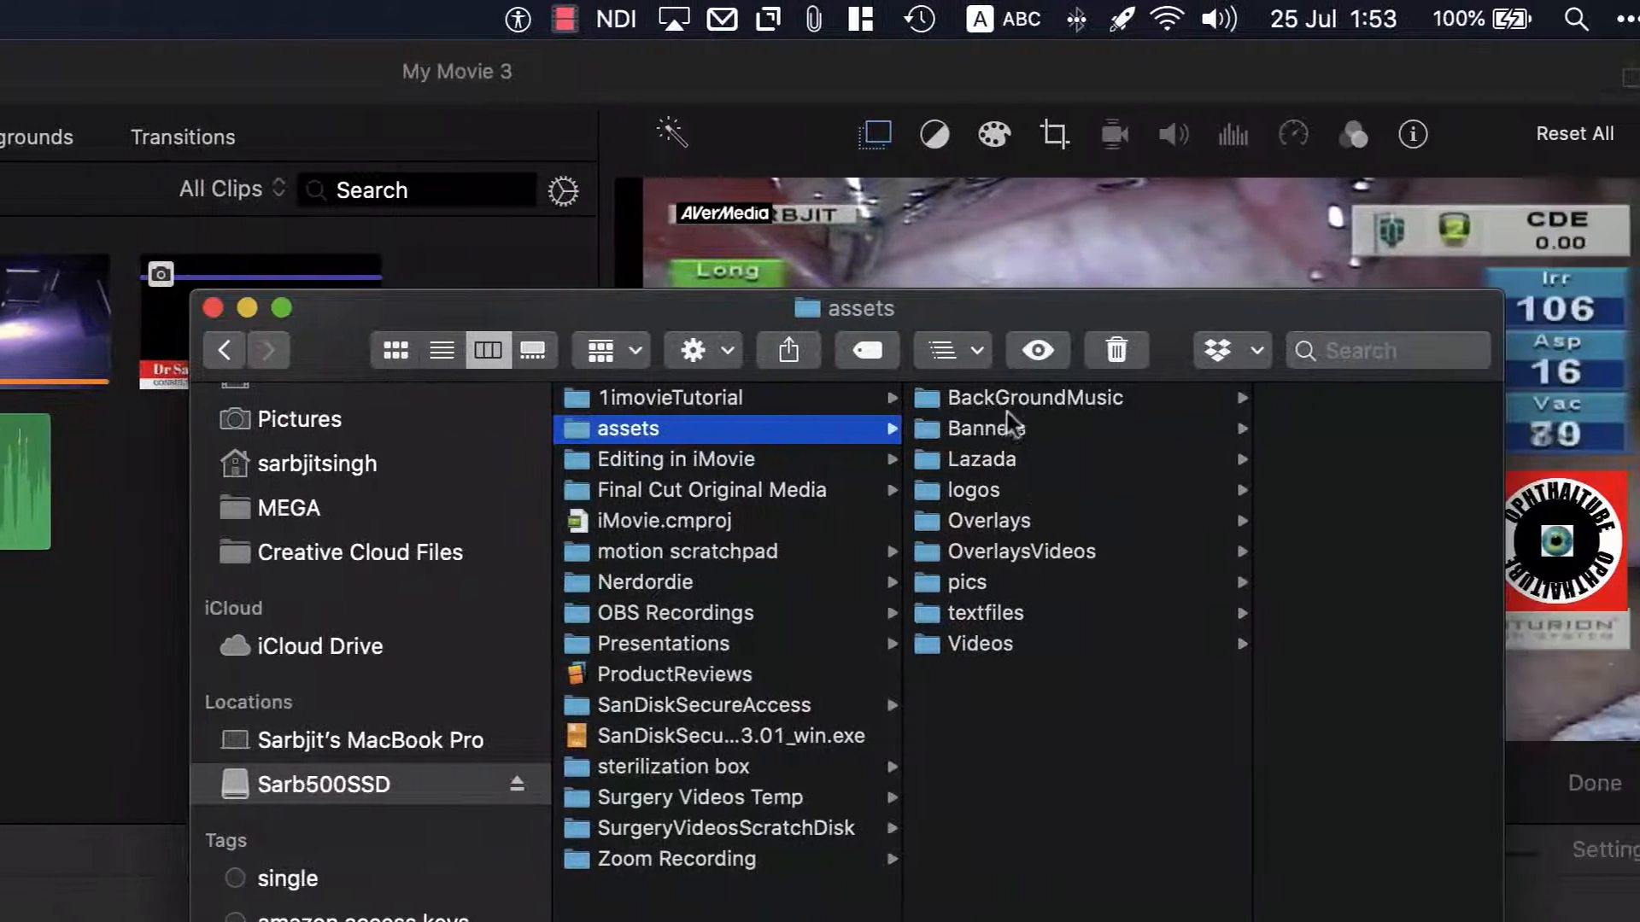
{"action": "left_click", "coordinate": [1225, 399]}
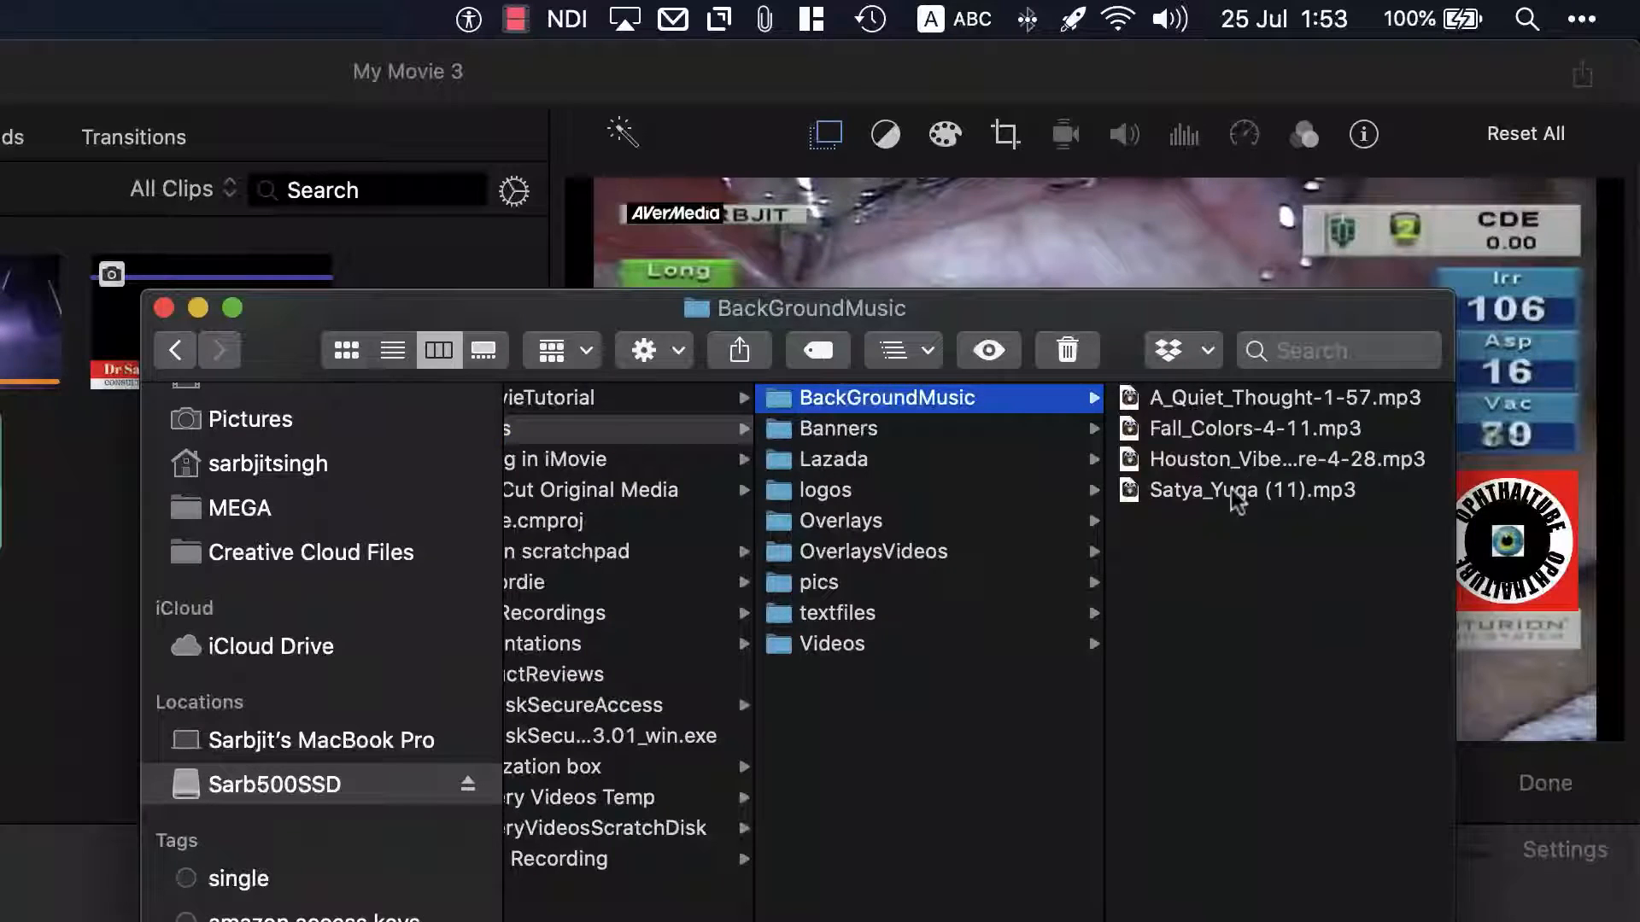
{"action": "scroll", "coordinate": [1318, 515], "scroll_direction": "right", "scroll_amount": 1}
{"action": "left_click", "coordinate": [1263, 400]}
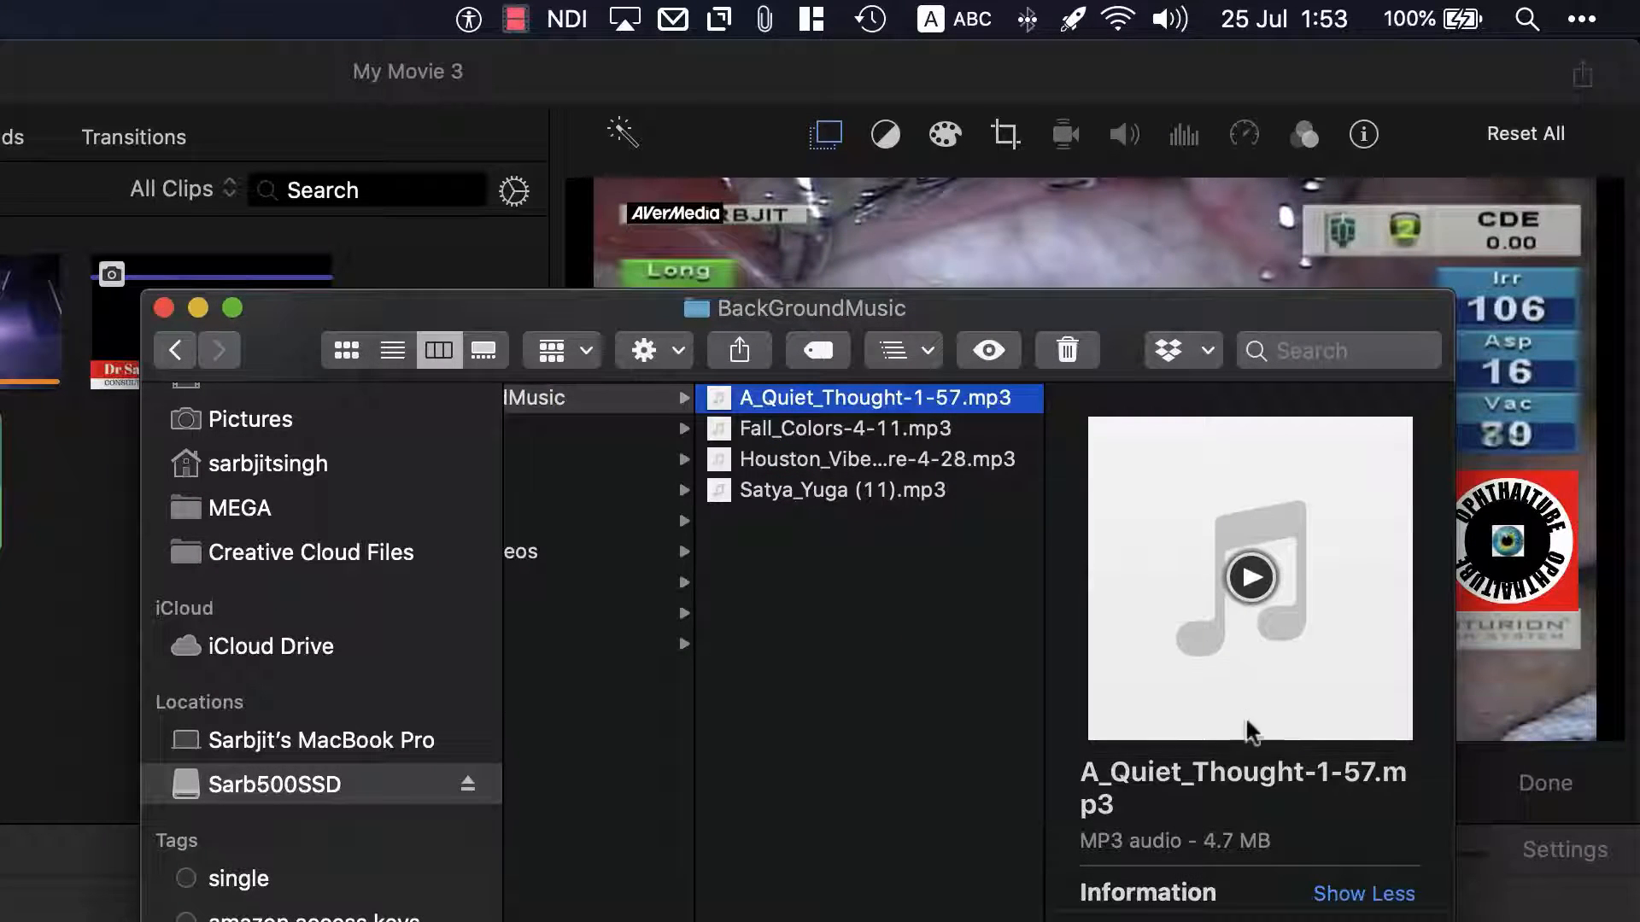
{"action": "scroll", "coordinate": [1281, 803], "scroll_direction": "down", "scroll_amount": 3}
{"action": "scroll", "coordinate": [1288, 817], "scroll_direction": "down", "scroll_amount": 5}
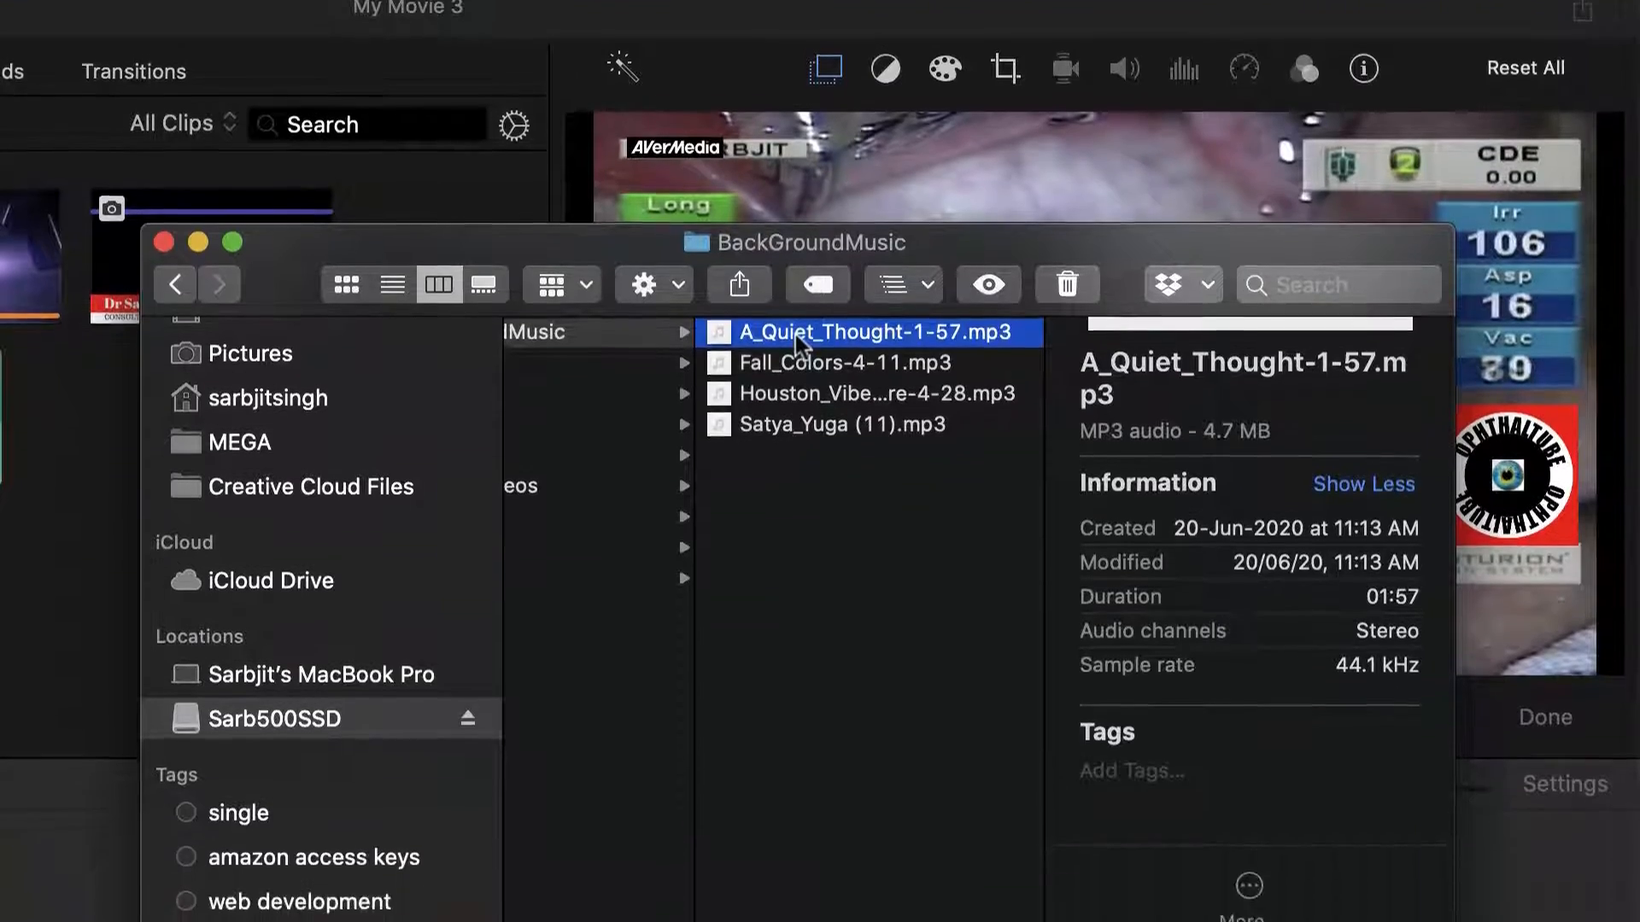
- Add A_Quiet_Thought-1-57.mp3 beneath the video clips, starting at the beginning of the opening title
{"action": "left_click_drag", "start_coordinate": [796, 401], "coordinate": [512, 854]}
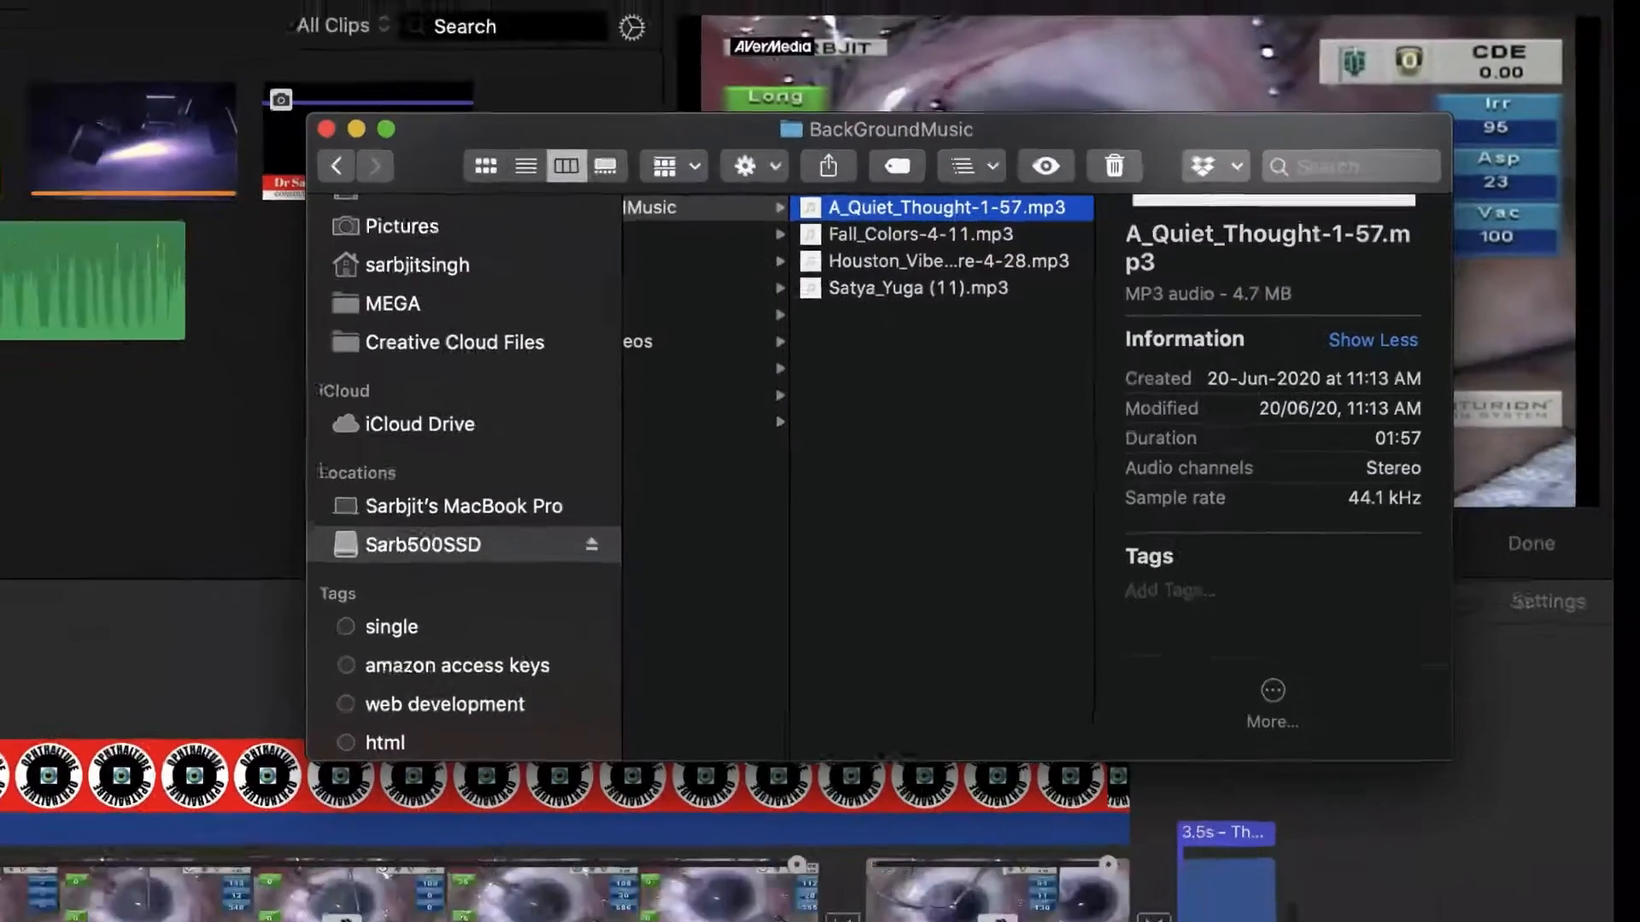
{"action": "left_click_drag", "start_coordinate": [512, 854], "coordinate": [154, 849]}
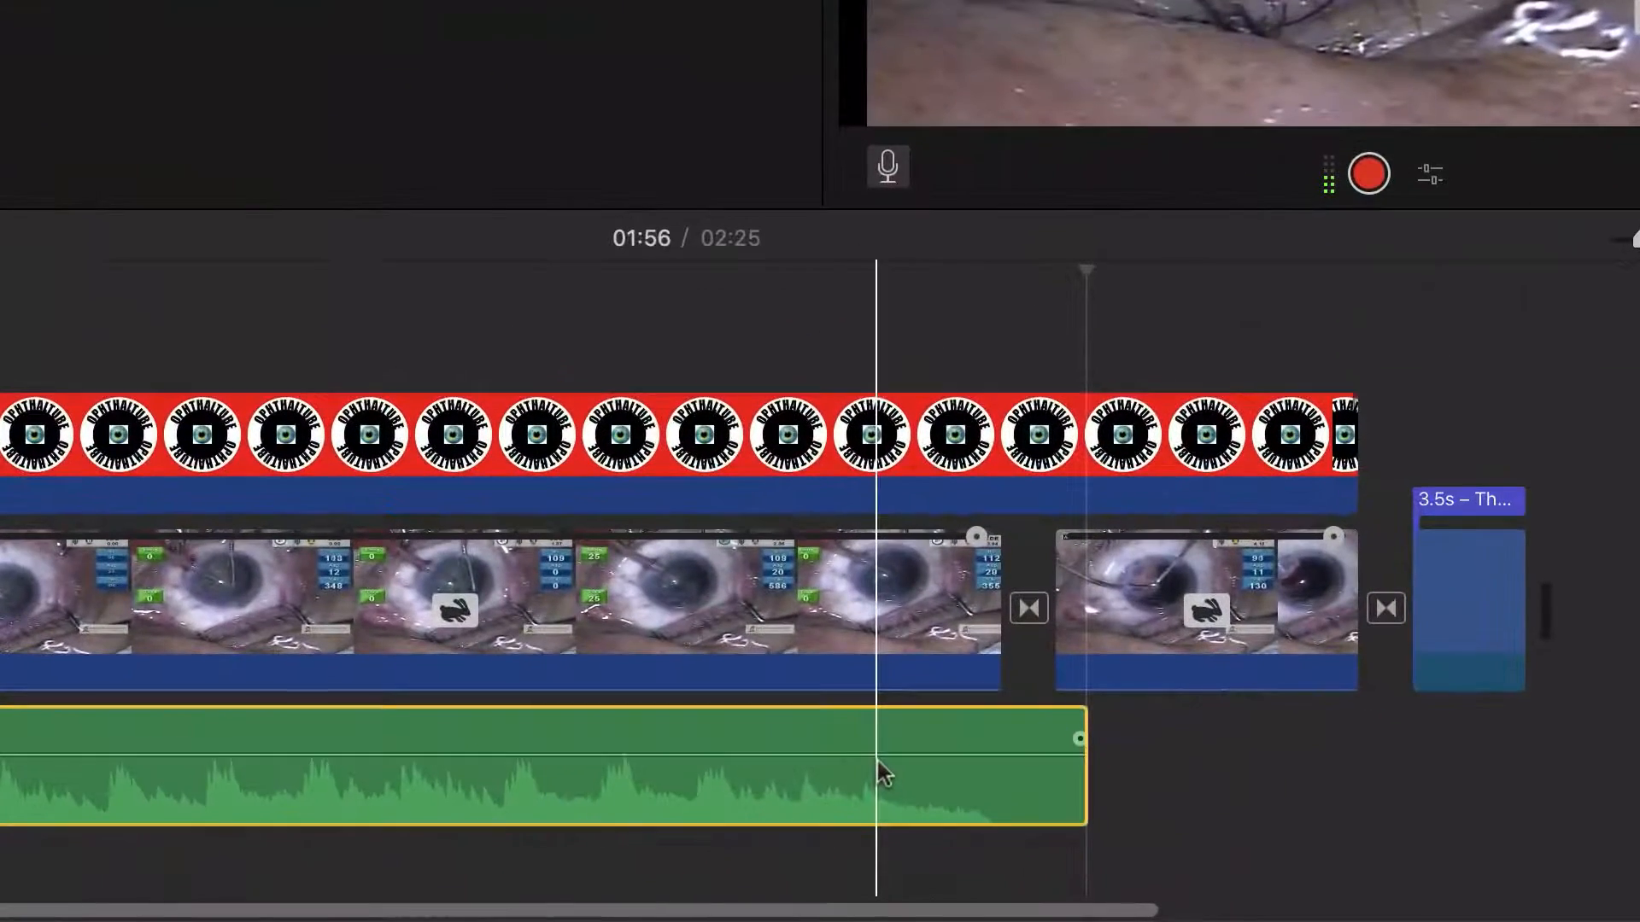
{"action": "left_click", "coordinate": [878, 762]}
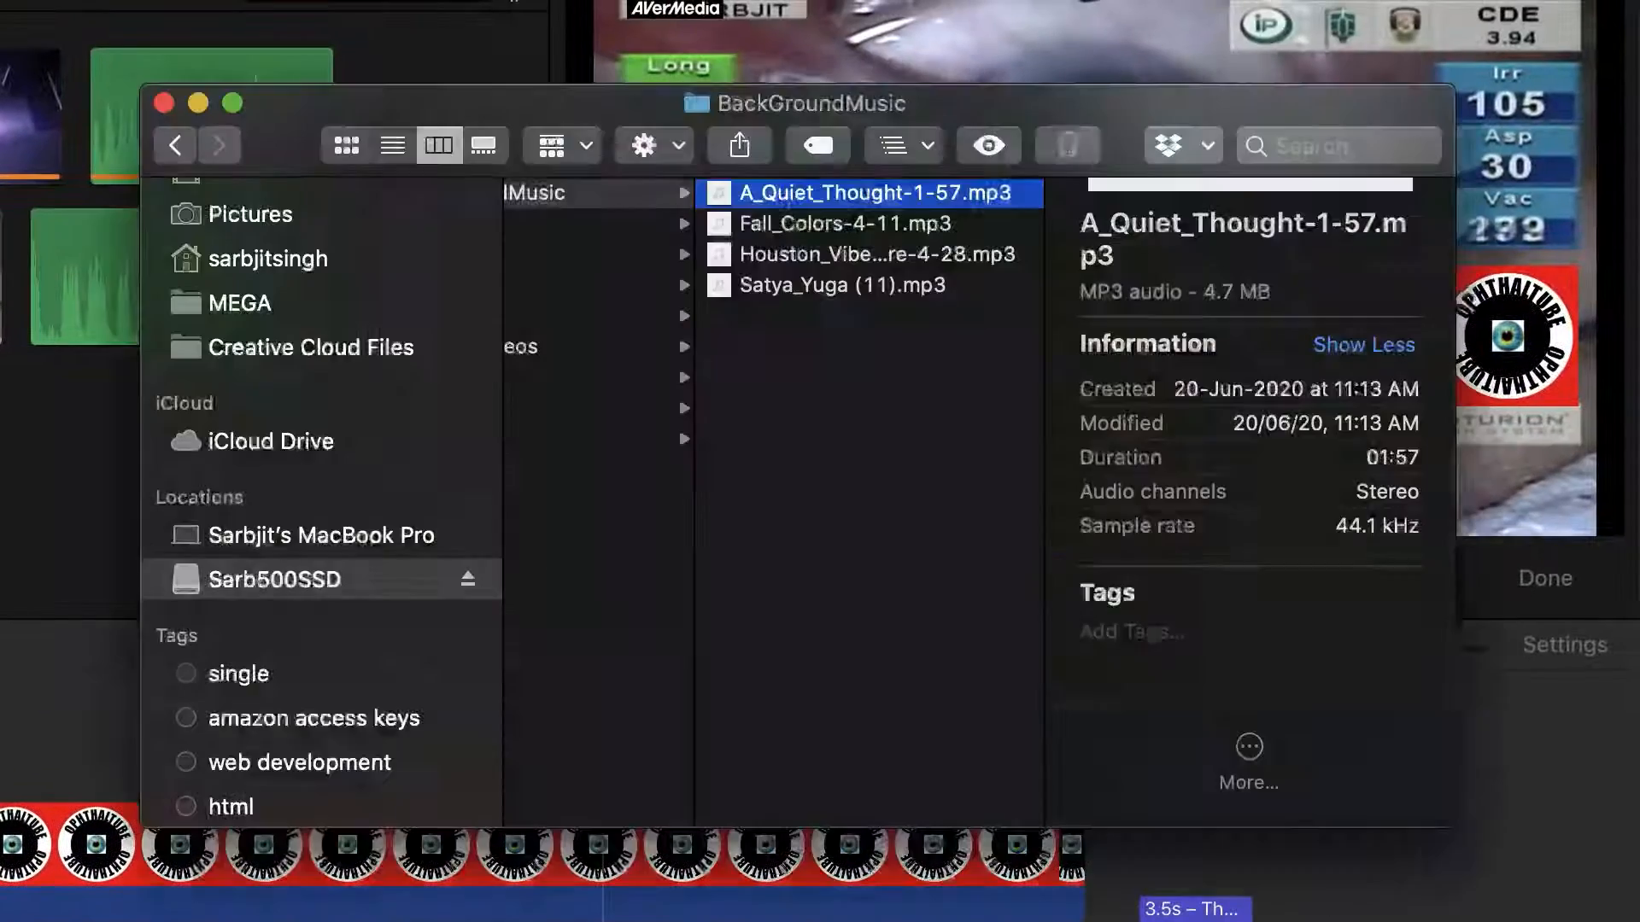
- Add a second copy of A_Quiet_Thought-1-57.mp3 directly after the first and trim it to the end of the closing title
{"action": "left_click_drag", "start_coordinate": [869, 192], "coordinate": [1127, 889]}
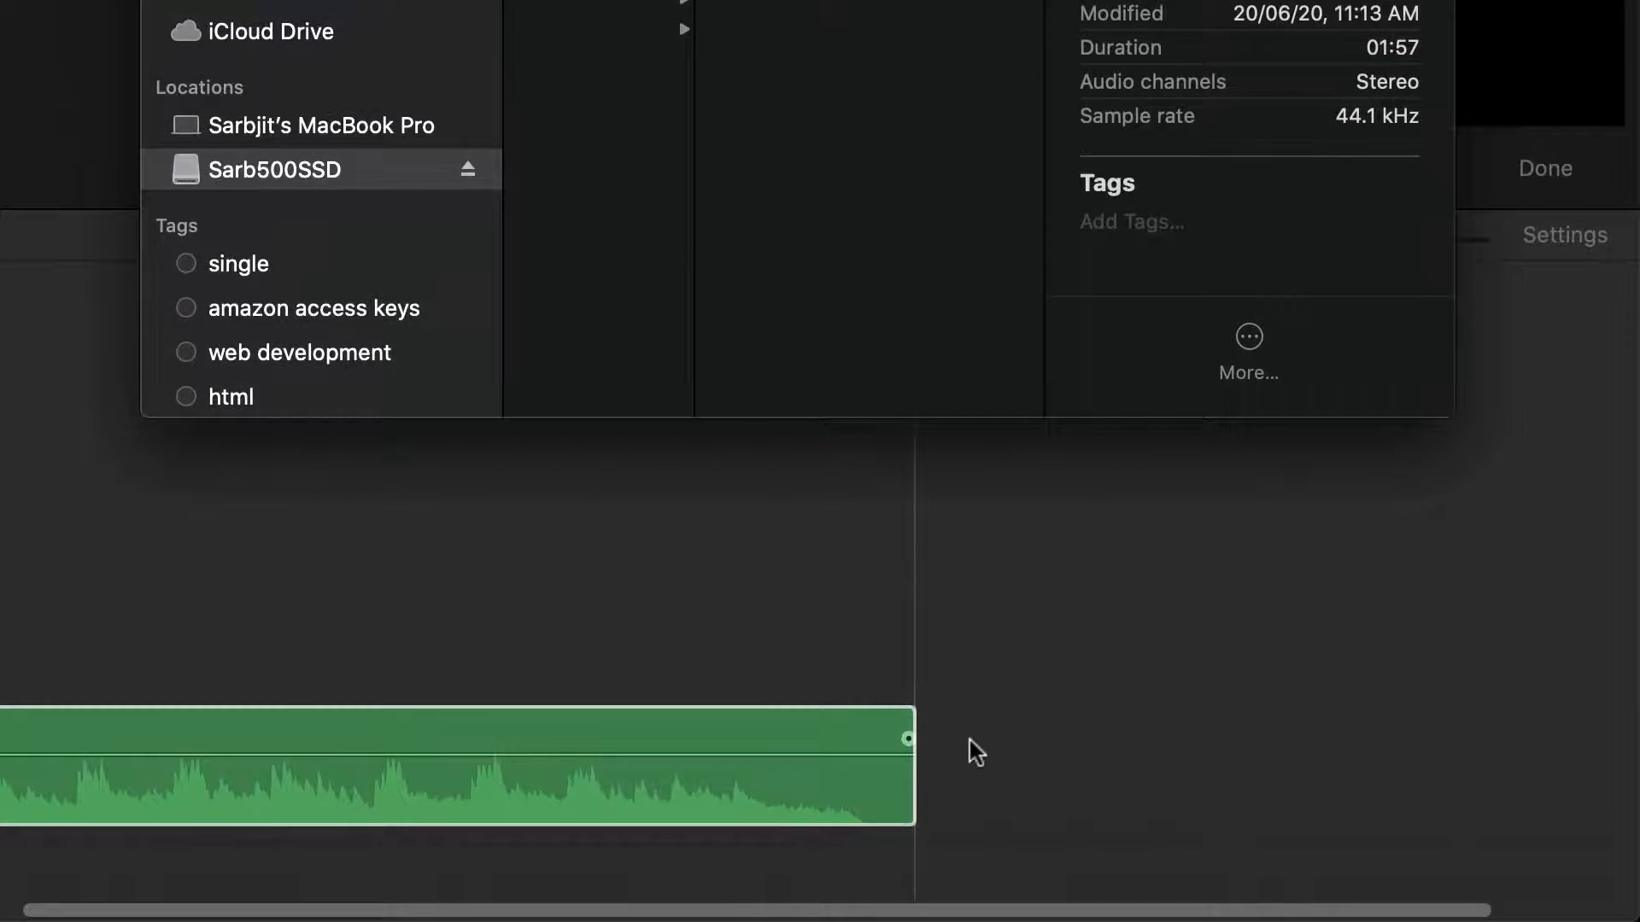
{"action": "left_click", "coordinate": [969, 743]}
{"action": "left_click_drag", "start_coordinate": [908, 779], "coordinate": [0, 794]}
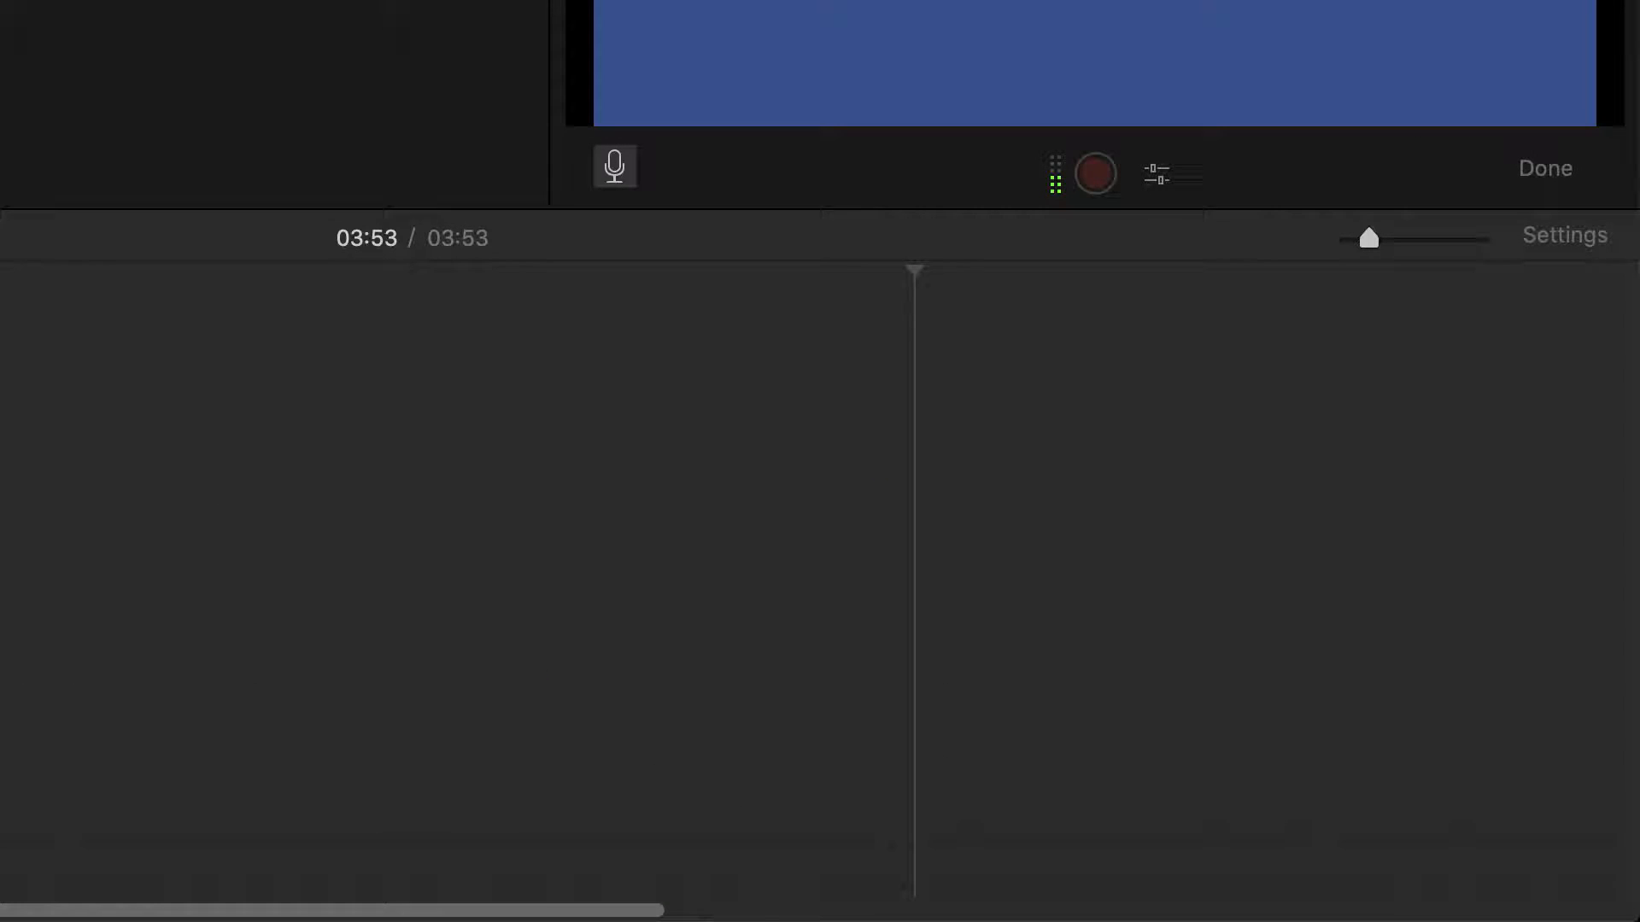
- Lower the volume of both background music clips to a similar quiet level
{"action": "scroll", "coordinate": [91, 782], "scroll_direction": "left", "scroll_amount": 10}
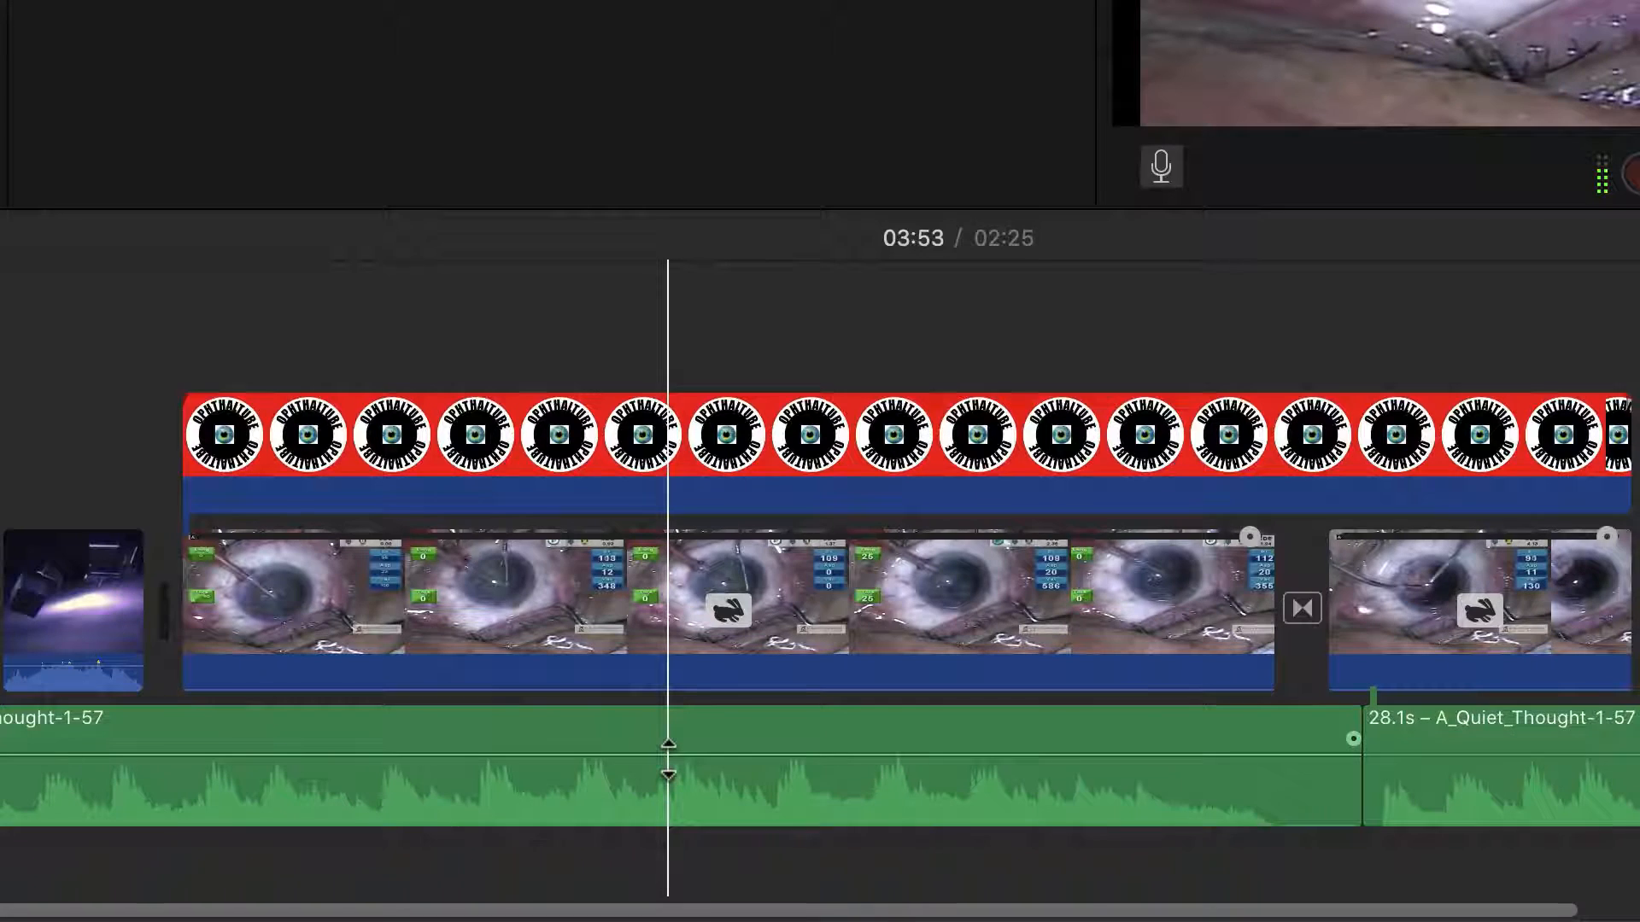
{"action": "left_click", "coordinate": [667, 757]}
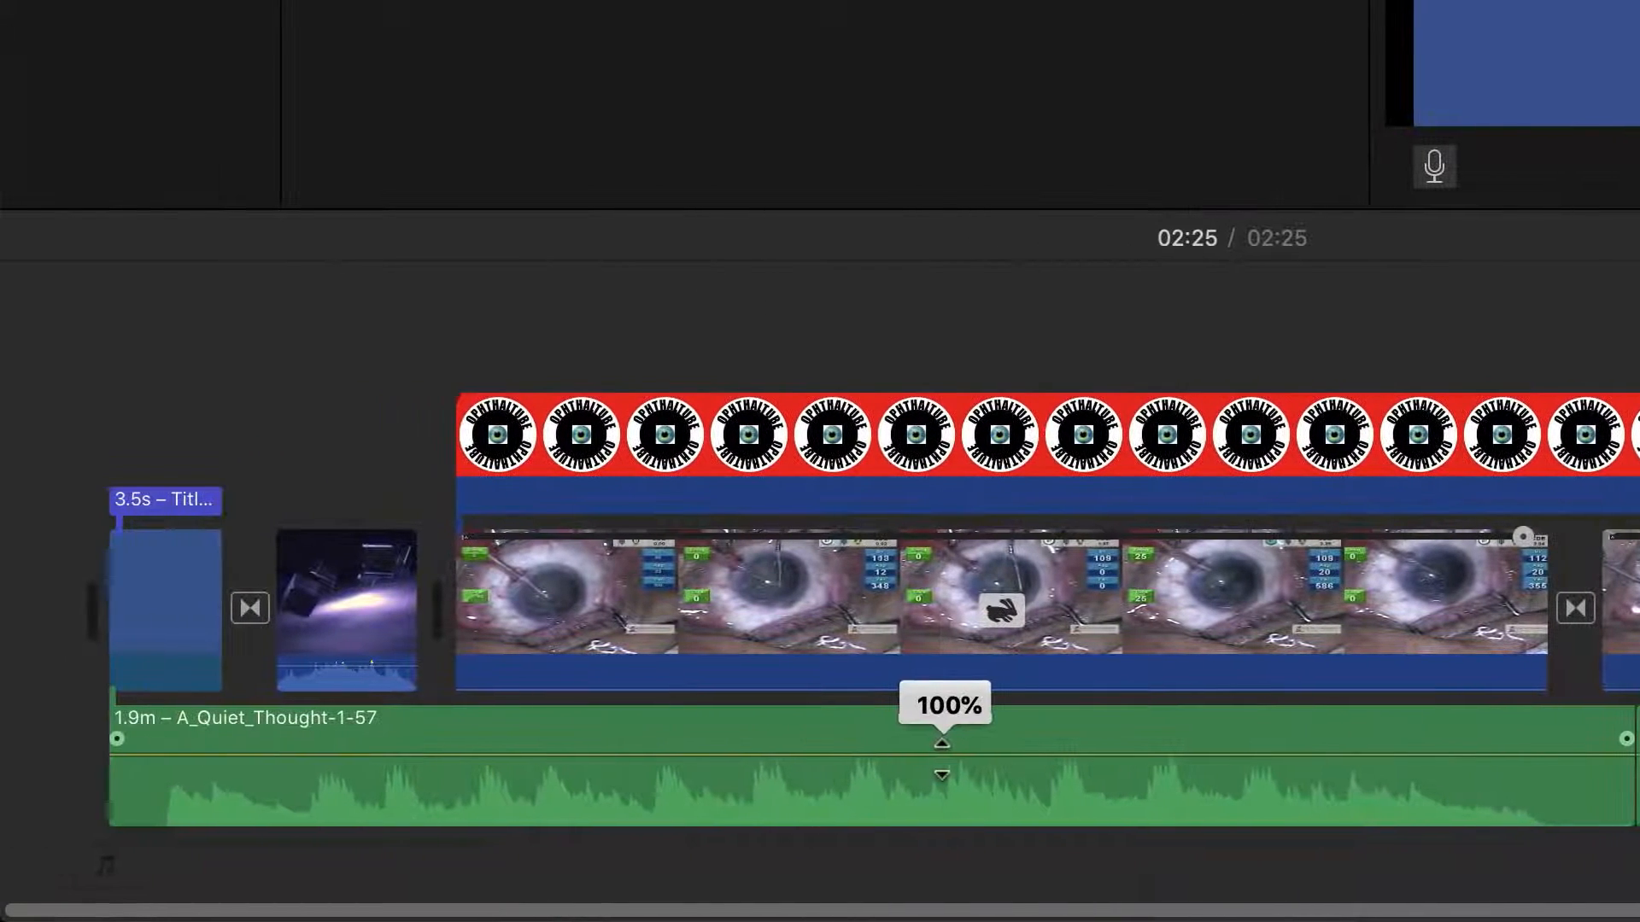
{"action": "left_click_drag", "start_coordinate": [941, 758], "coordinate": [940, 787]}
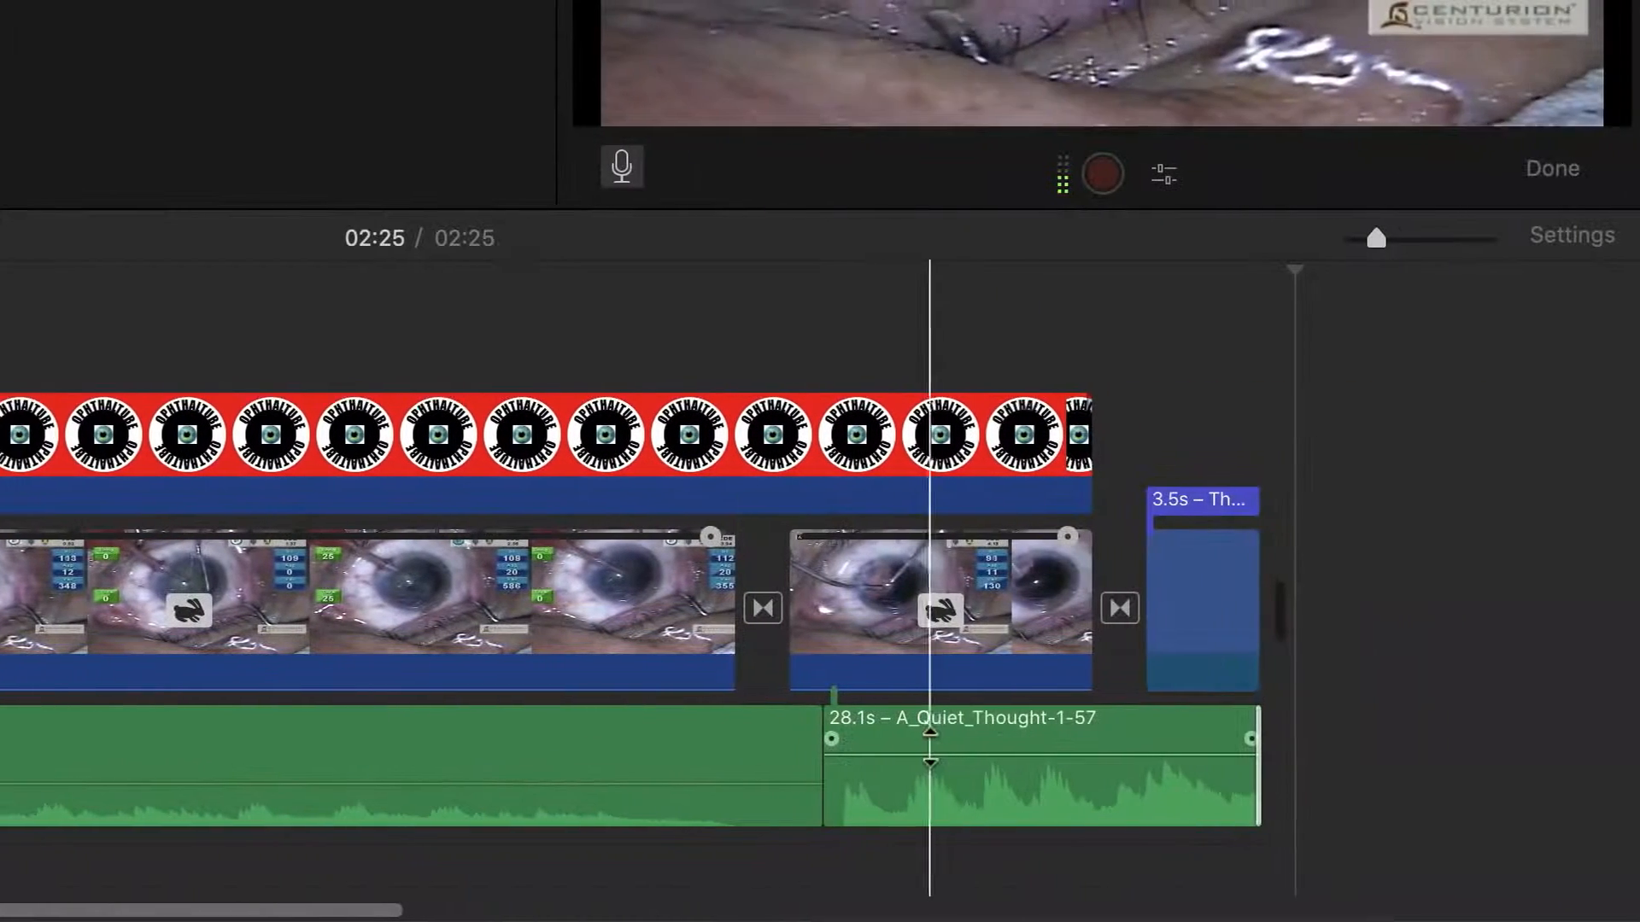
{"action": "mouse_move", "coordinate": [944, 755]}
{"action": "left_mouse_down"}
{"action": "mouse_move", "coordinate": [944, 785]}
{"action": "mouse_move", "coordinate": [927, 779]}
{"action": "left_mouse_up"}
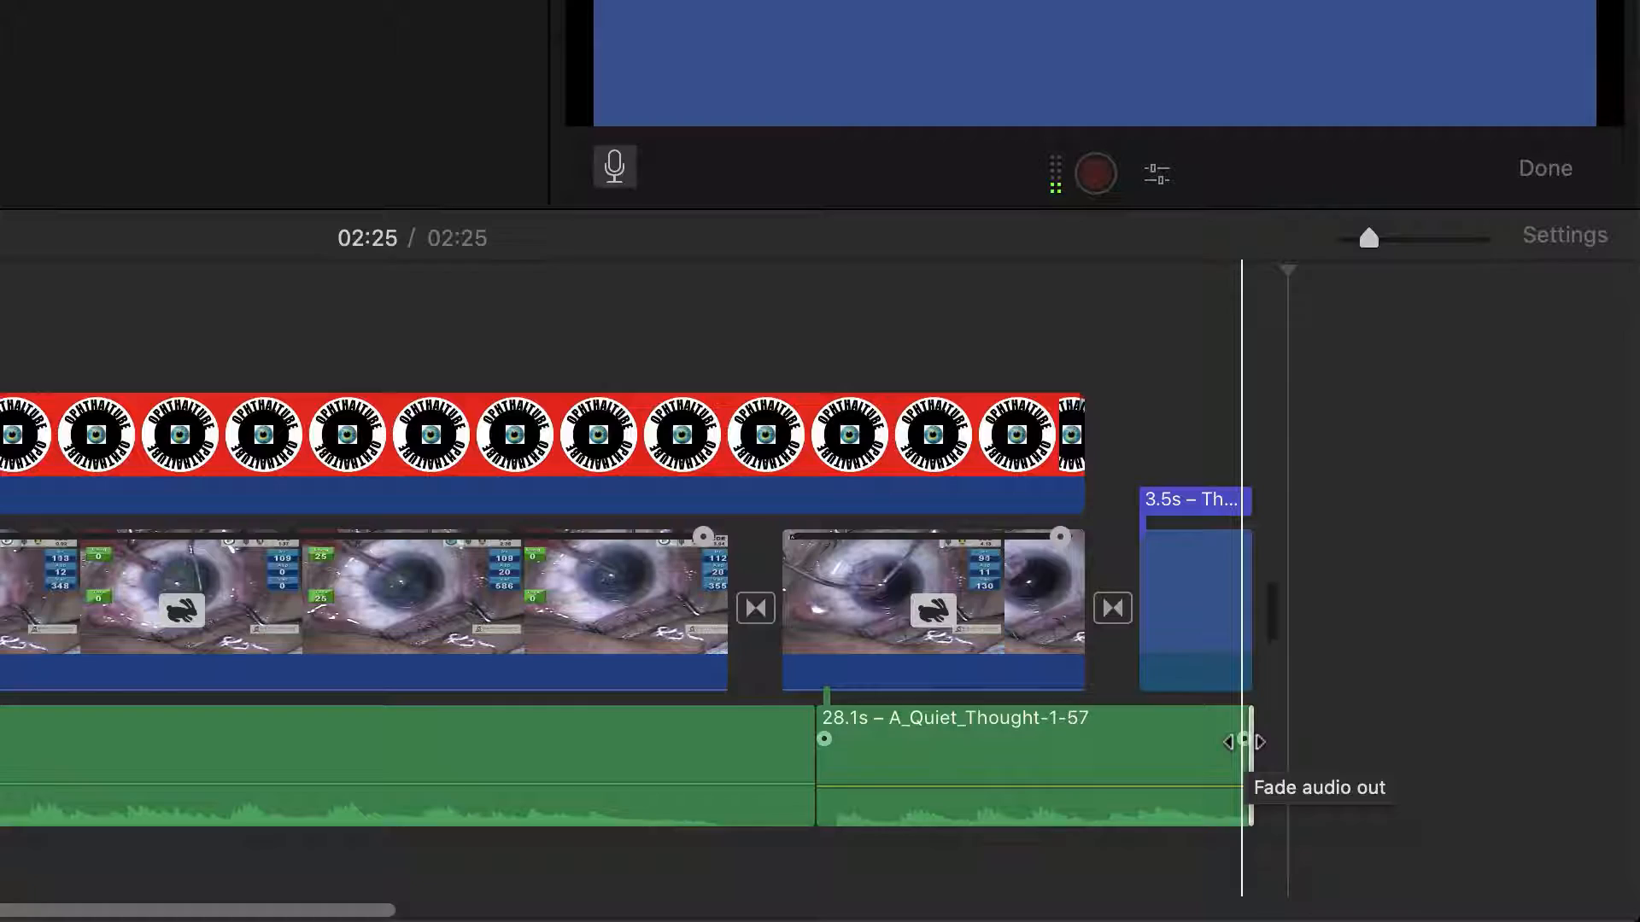
- Fade out the end of the second music clip and fade in the start of the first one to +03:14.26
{"action": "left_click_drag", "start_coordinate": [1245, 740], "coordinate": [1213, 742]}
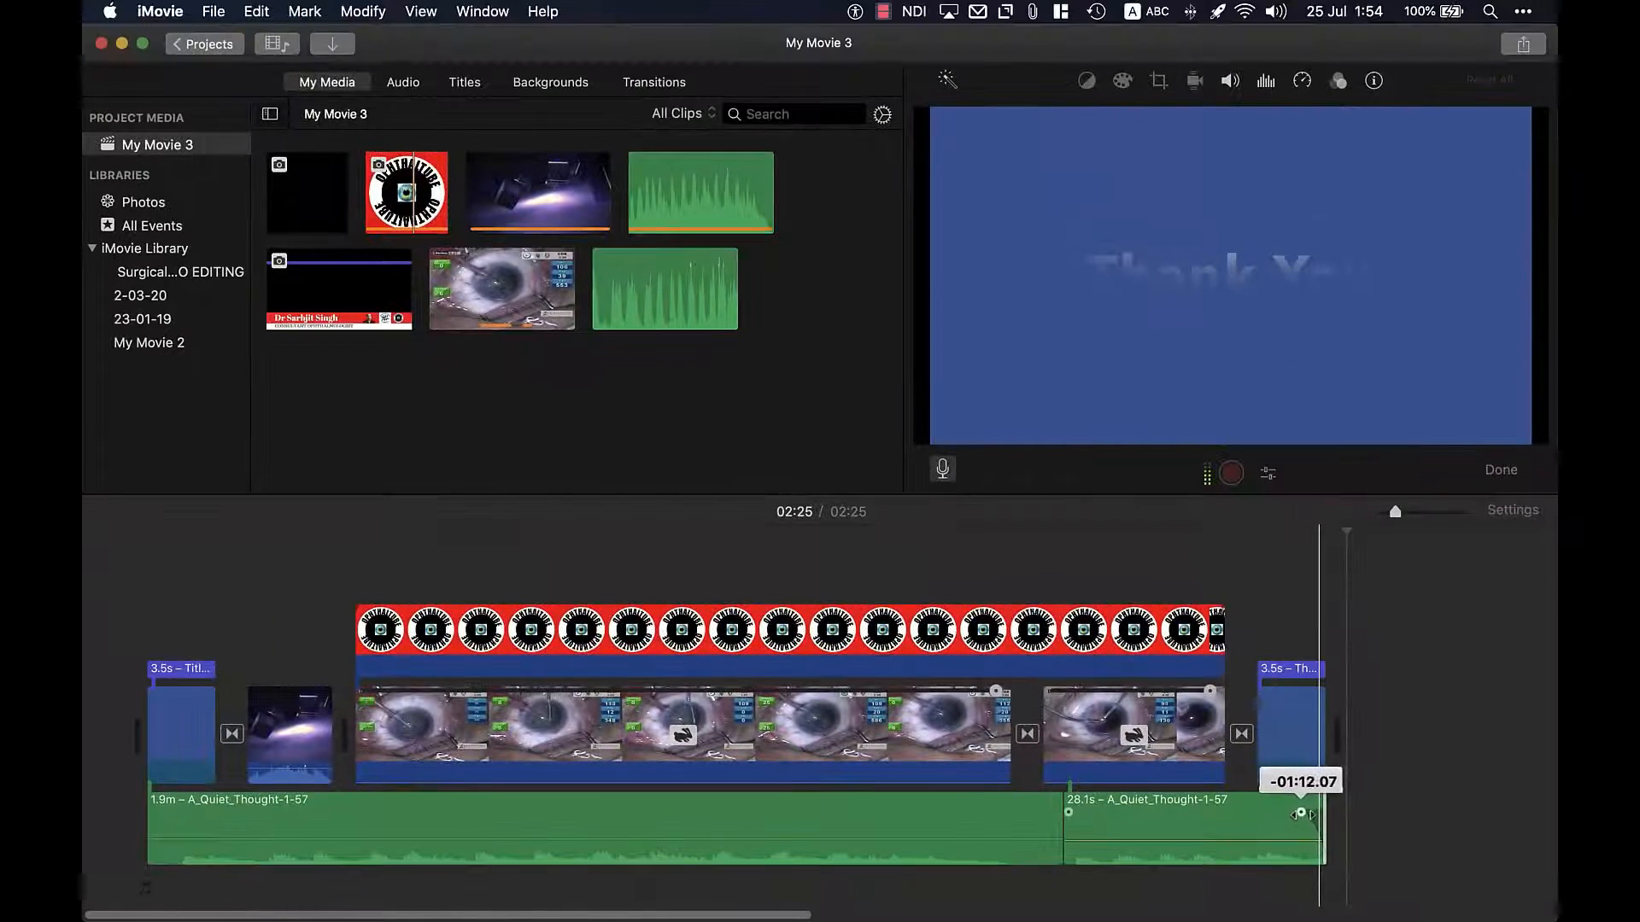
{"action": "left_click_drag", "start_coordinate": [1299, 813], "coordinate": [1288, 813]}
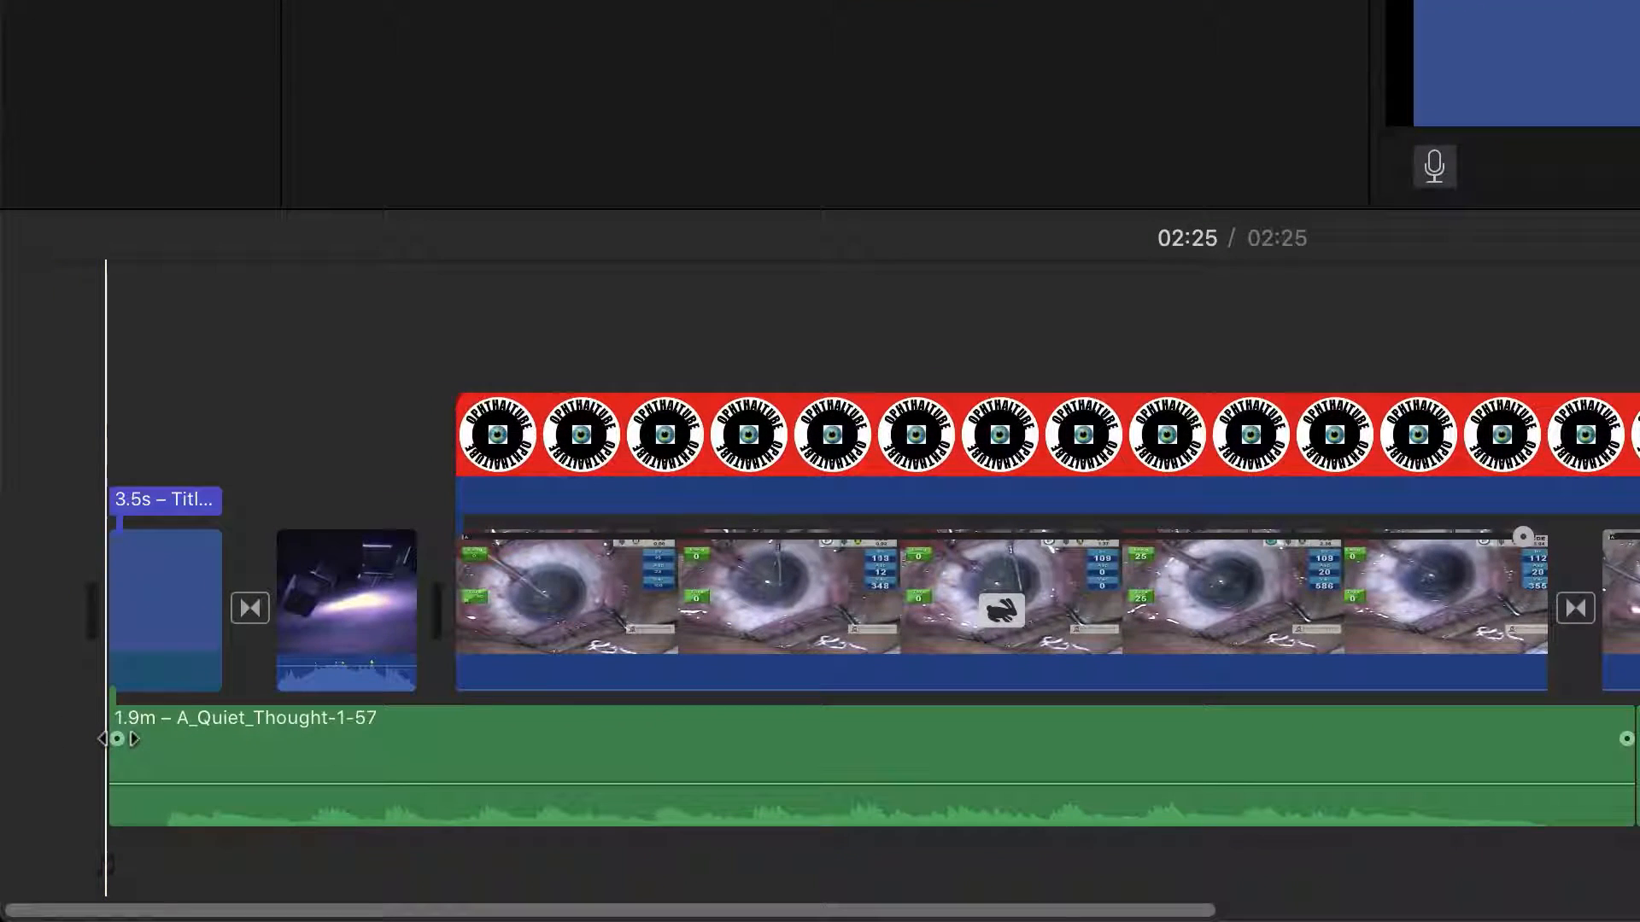
{"action": "left_click_drag", "start_coordinate": [117, 739], "coordinate": [214, 739]}
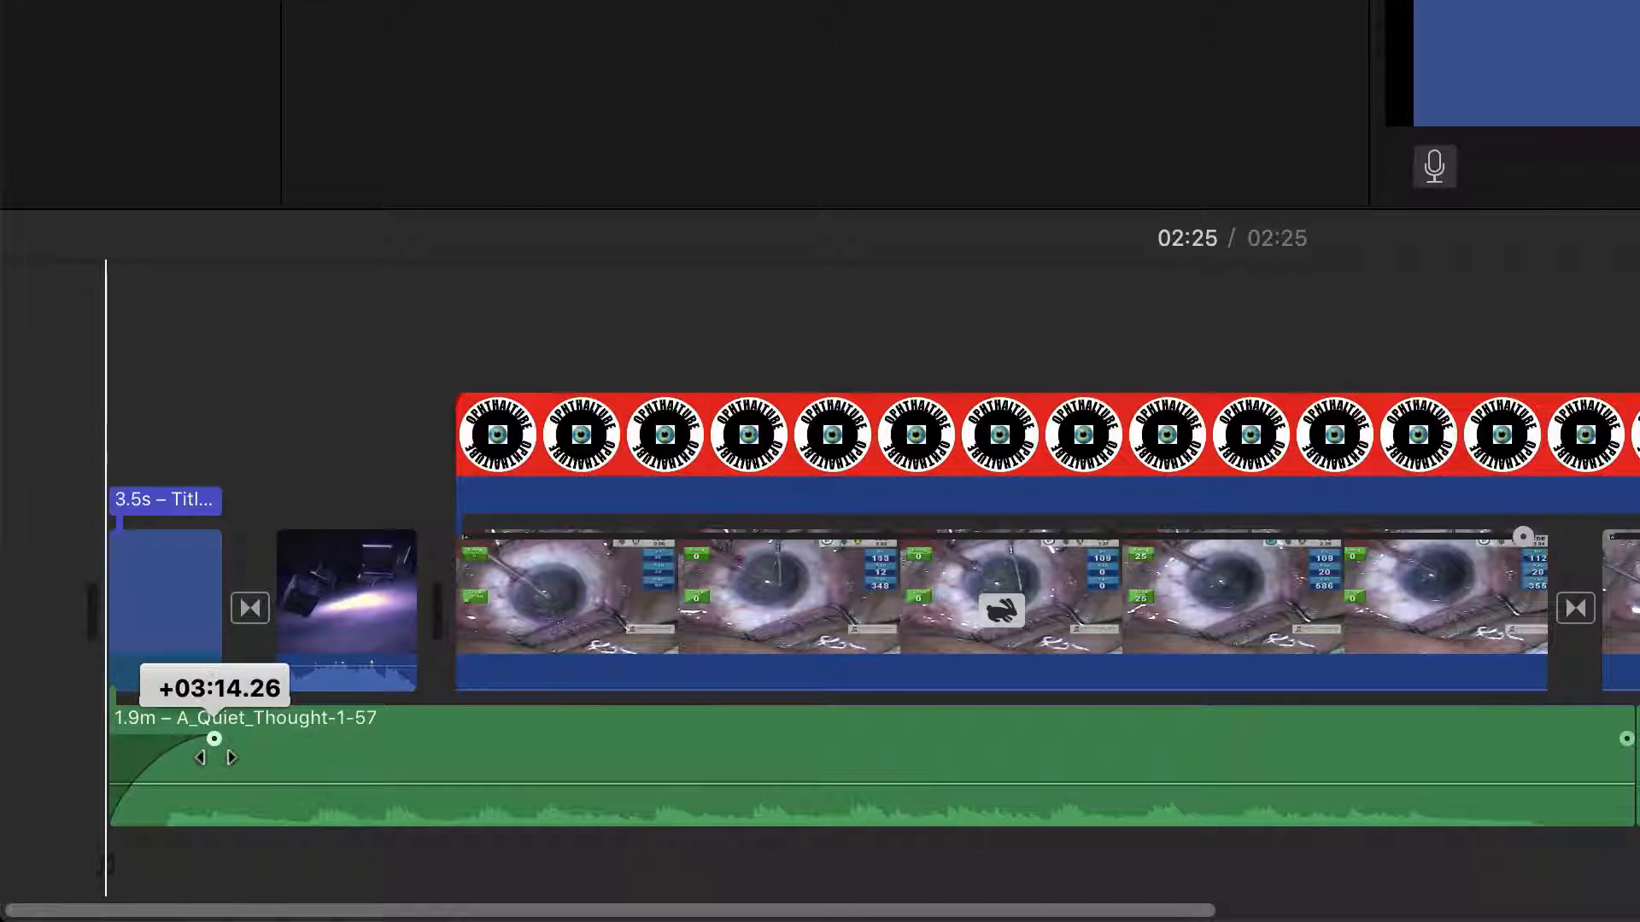
{"action": "left_click_drag", "start_coordinate": [110, 770], "coordinate": [112, 769]}
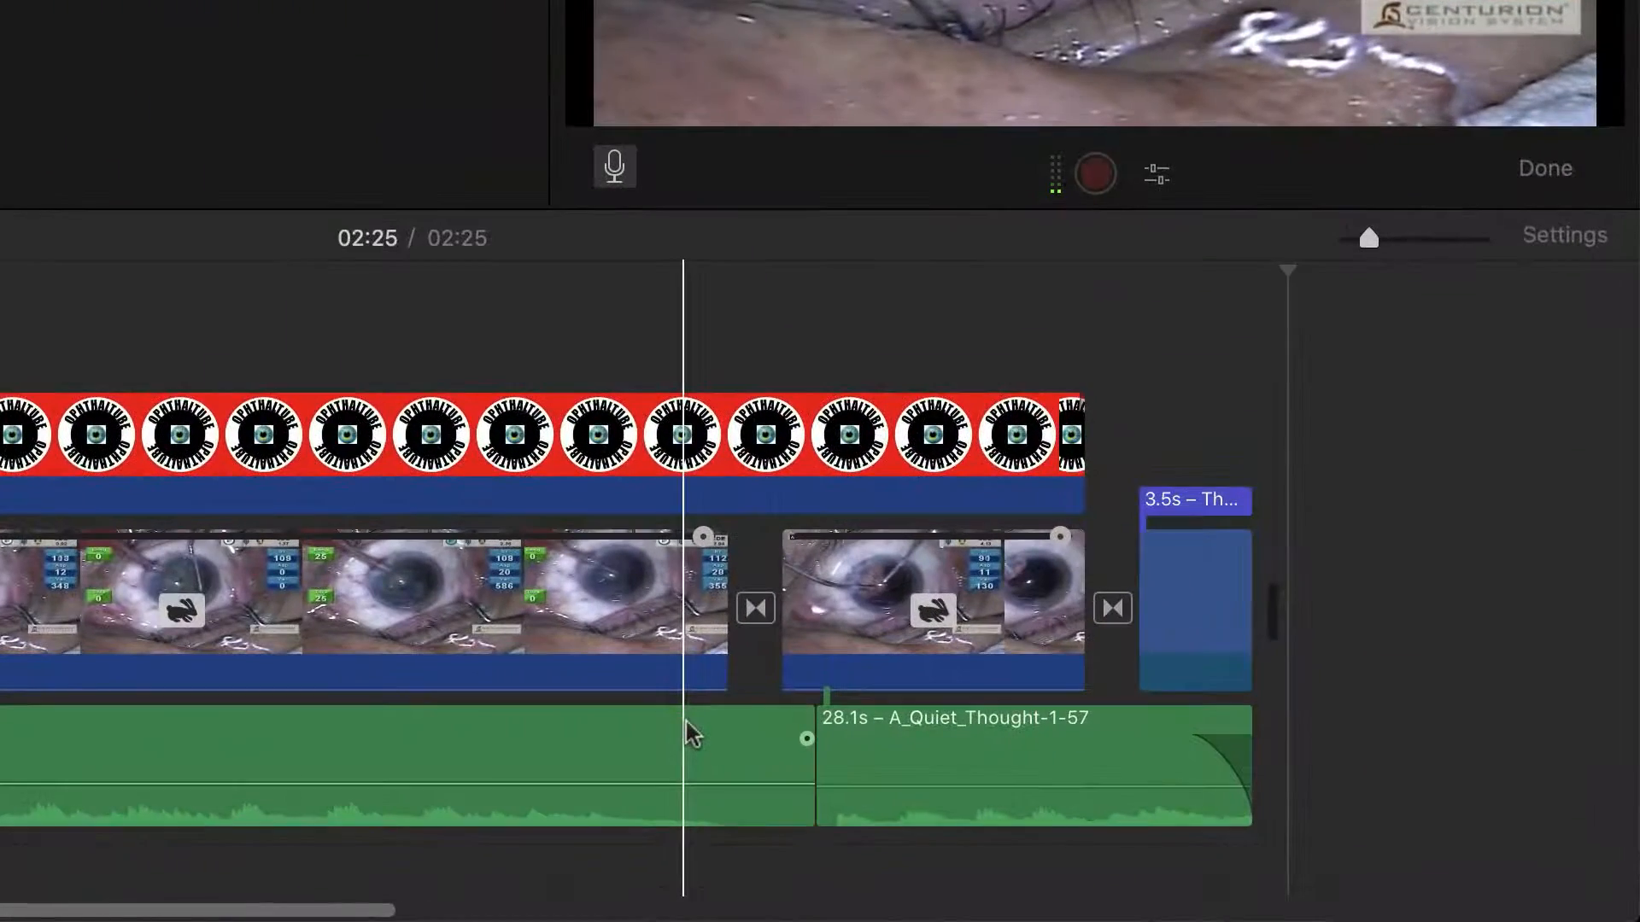
- Enable background noise reduction at 38% on the first music clip and keep its equalizer preset at Flat
{"action": "left_click", "coordinate": [984, 808]}
{"action": "left_click", "coordinate": [979, 747]}
{"action": "left_click", "coordinate": [680, 739]}
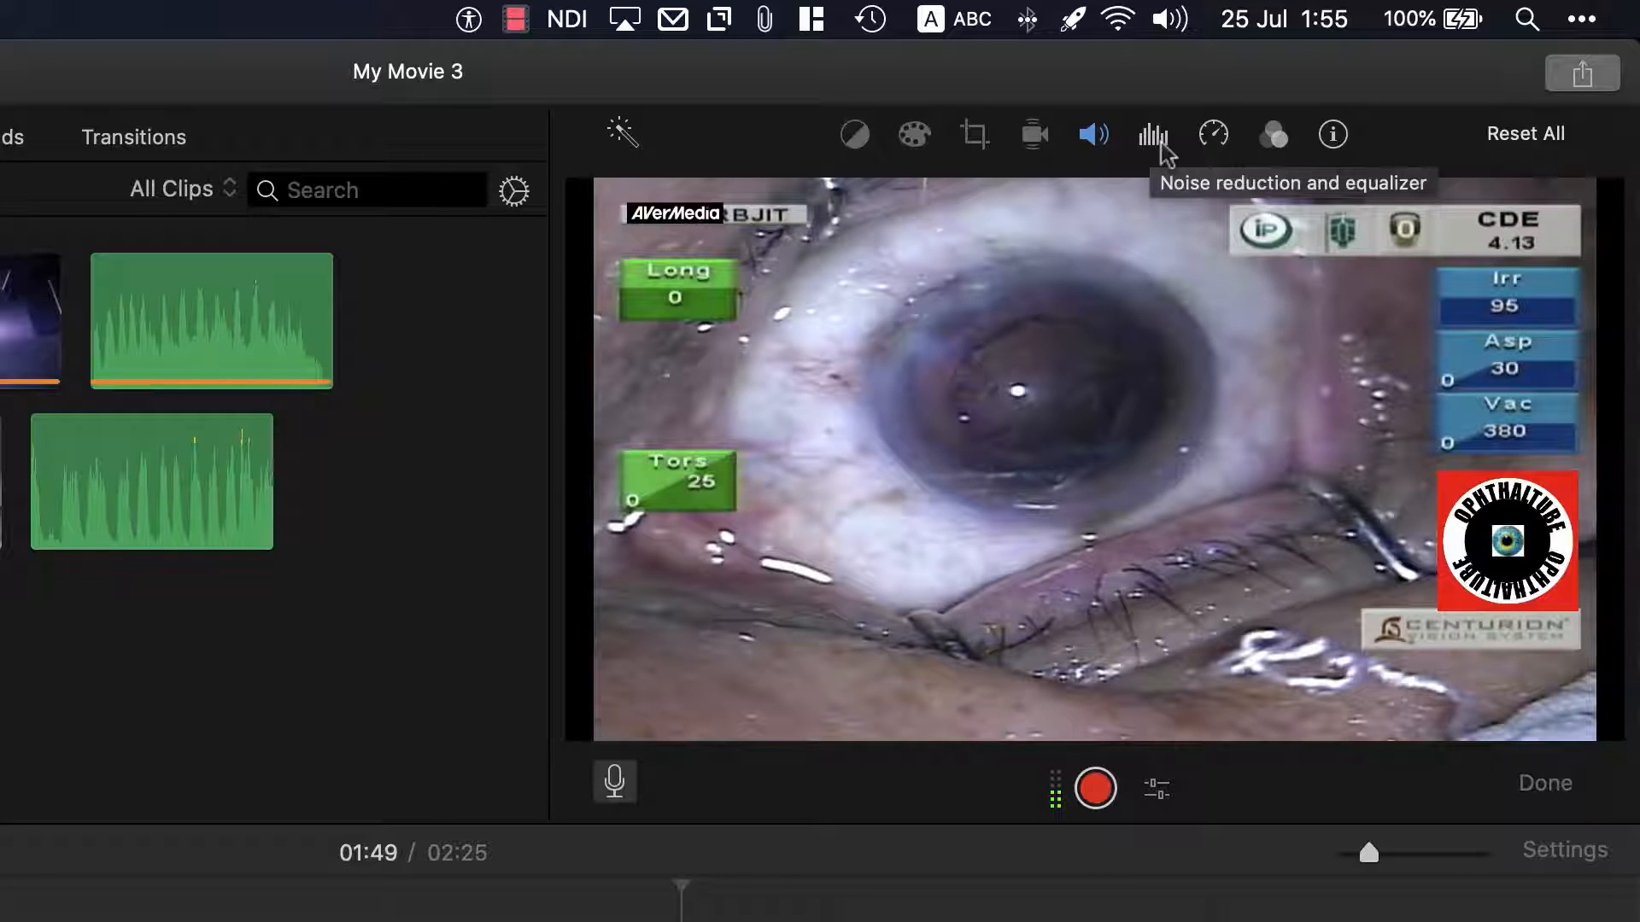
{"action": "left_click", "coordinate": [1162, 147]}
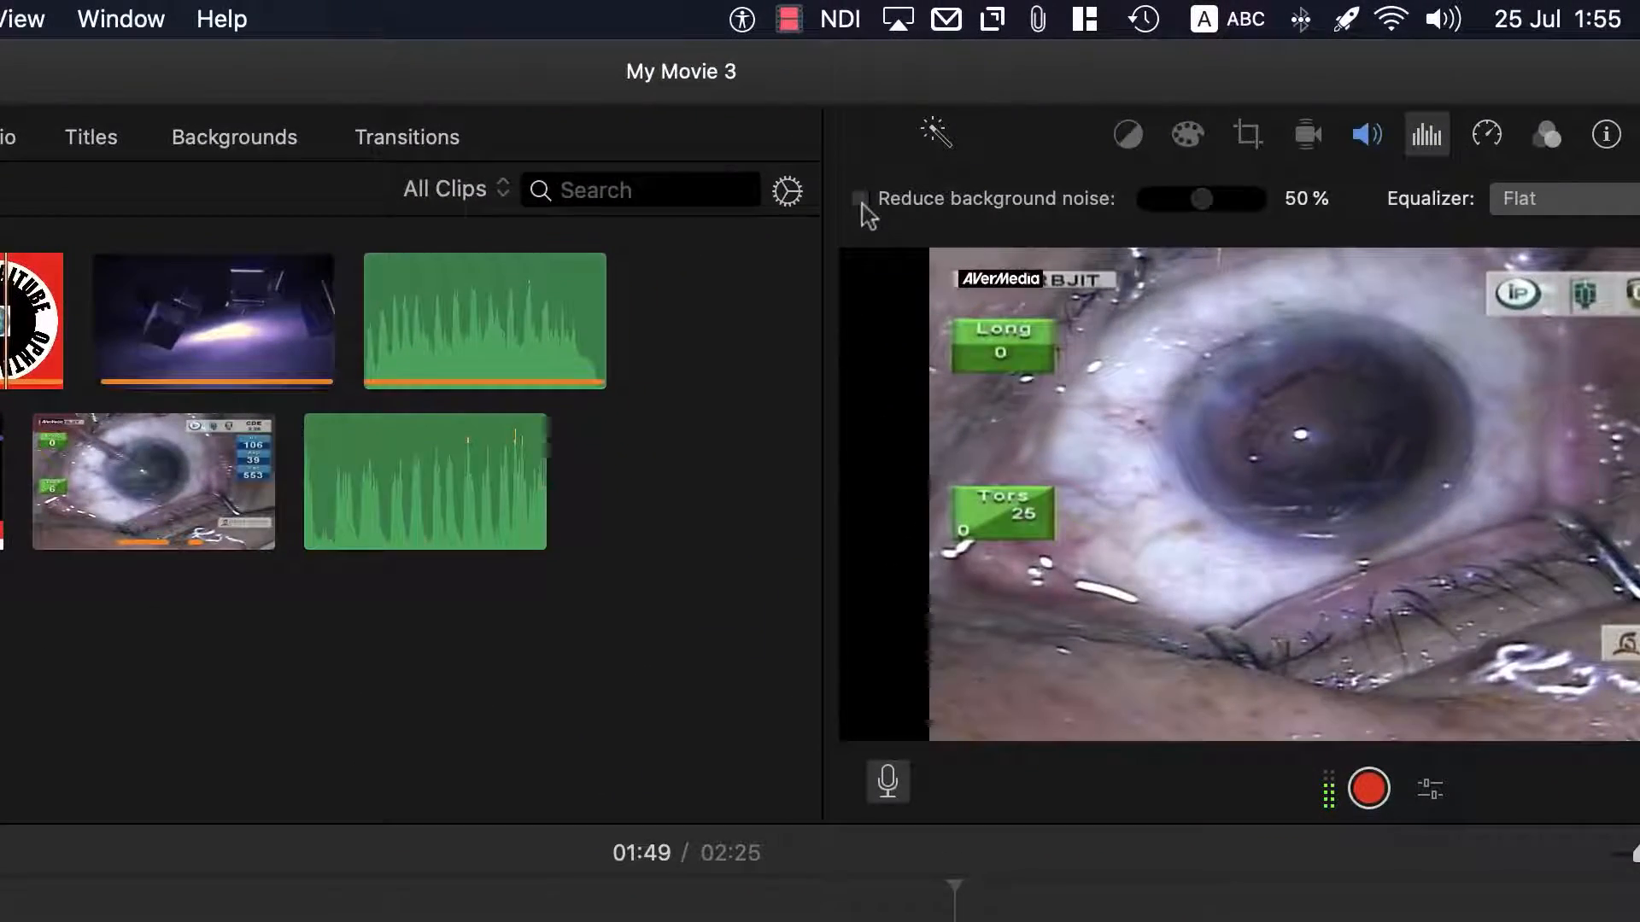
{"action": "left_click", "coordinate": [861, 201]}
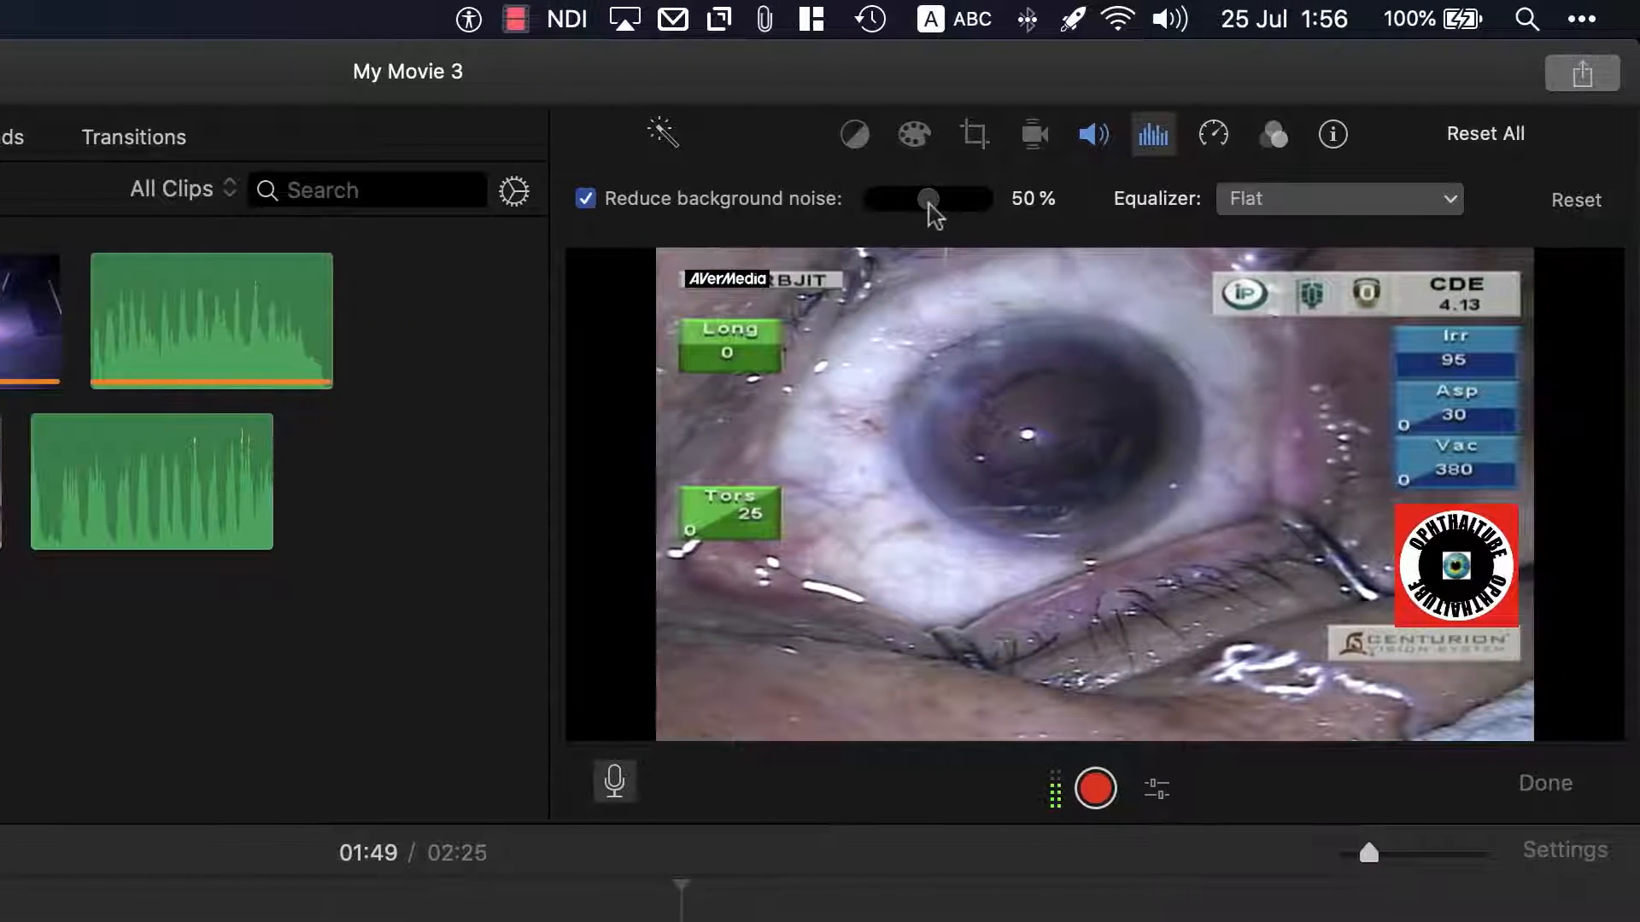
{"action": "left_click_drag", "start_coordinate": [924, 205], "coordinate": [915, 205]}
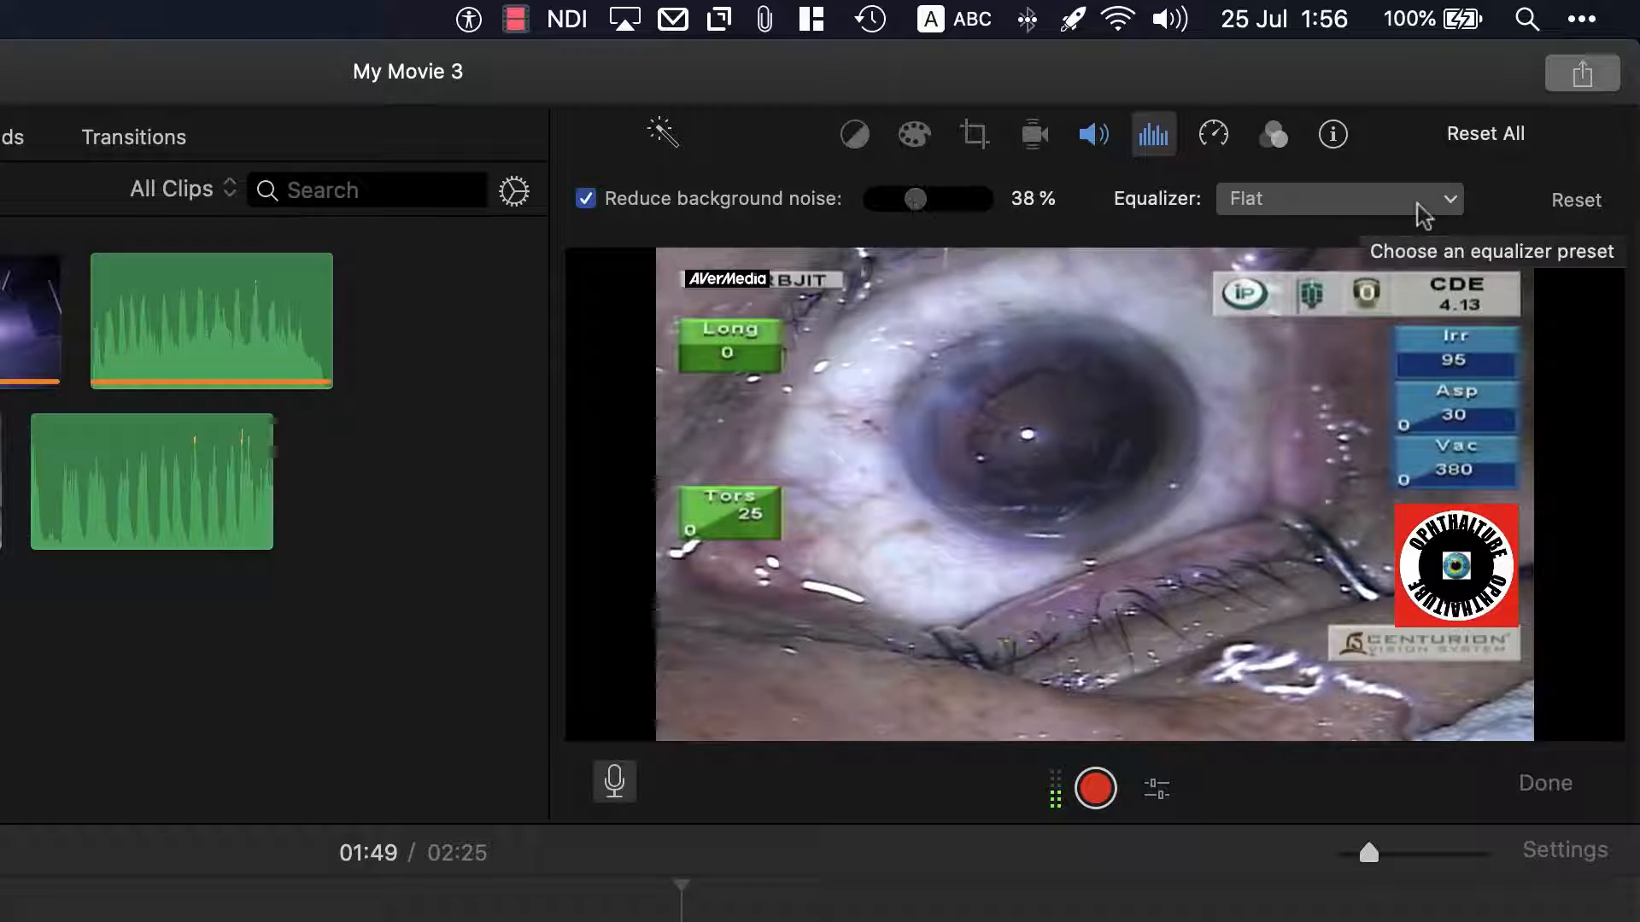
{"action": "left_click", "coordinate": [1450, 205]}
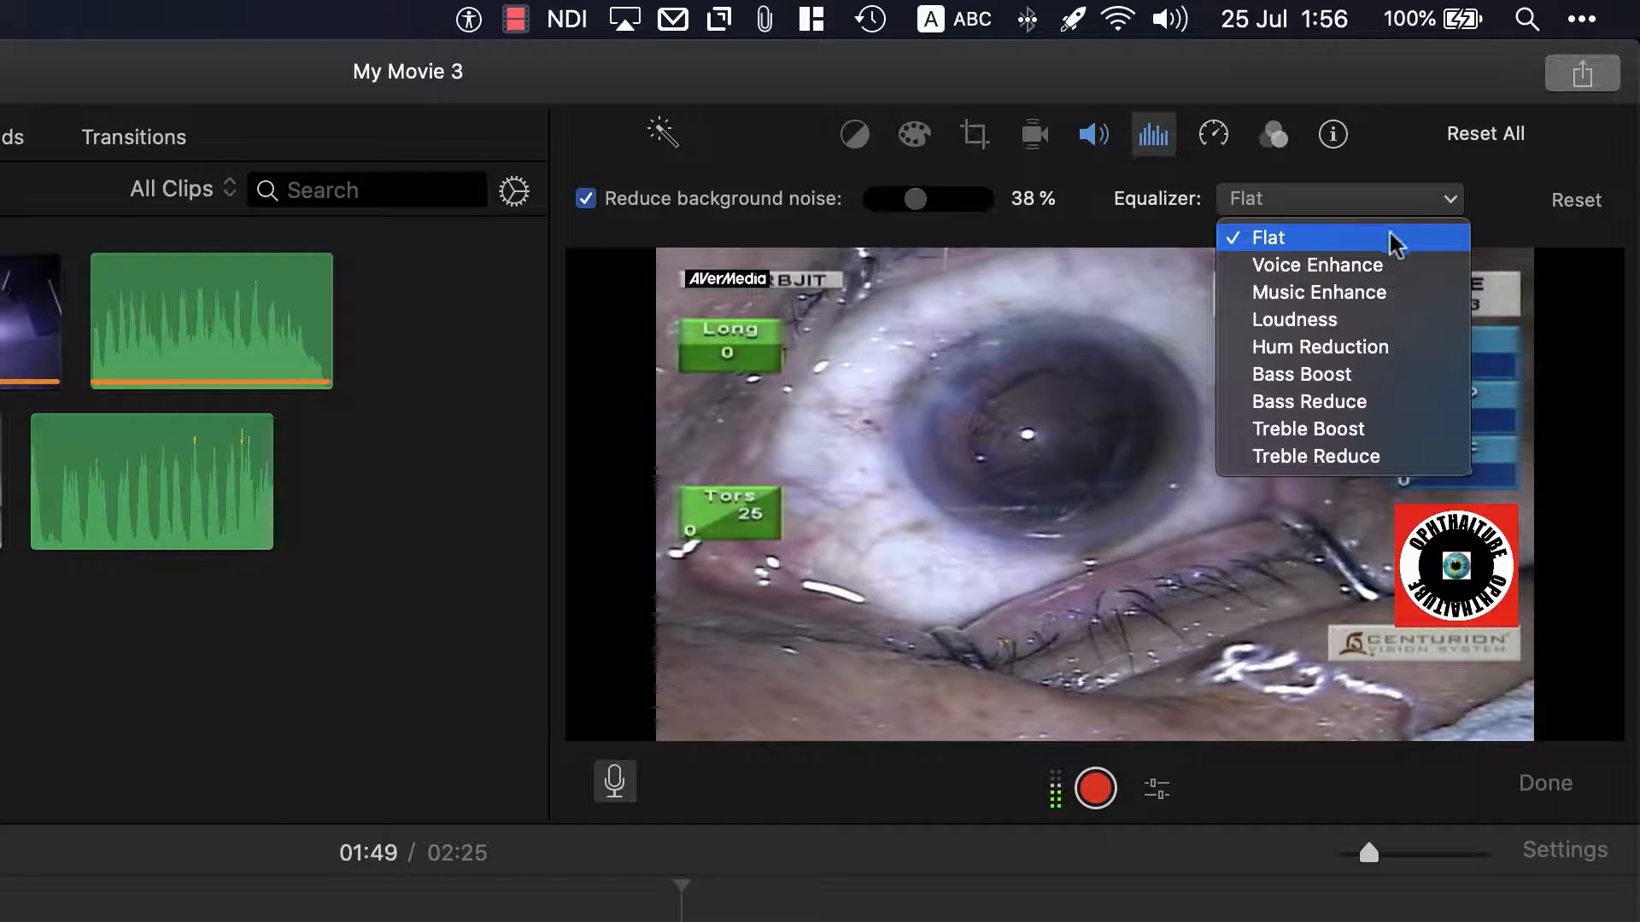
{"action": "left_click", "coordinate": [1416, 234]}
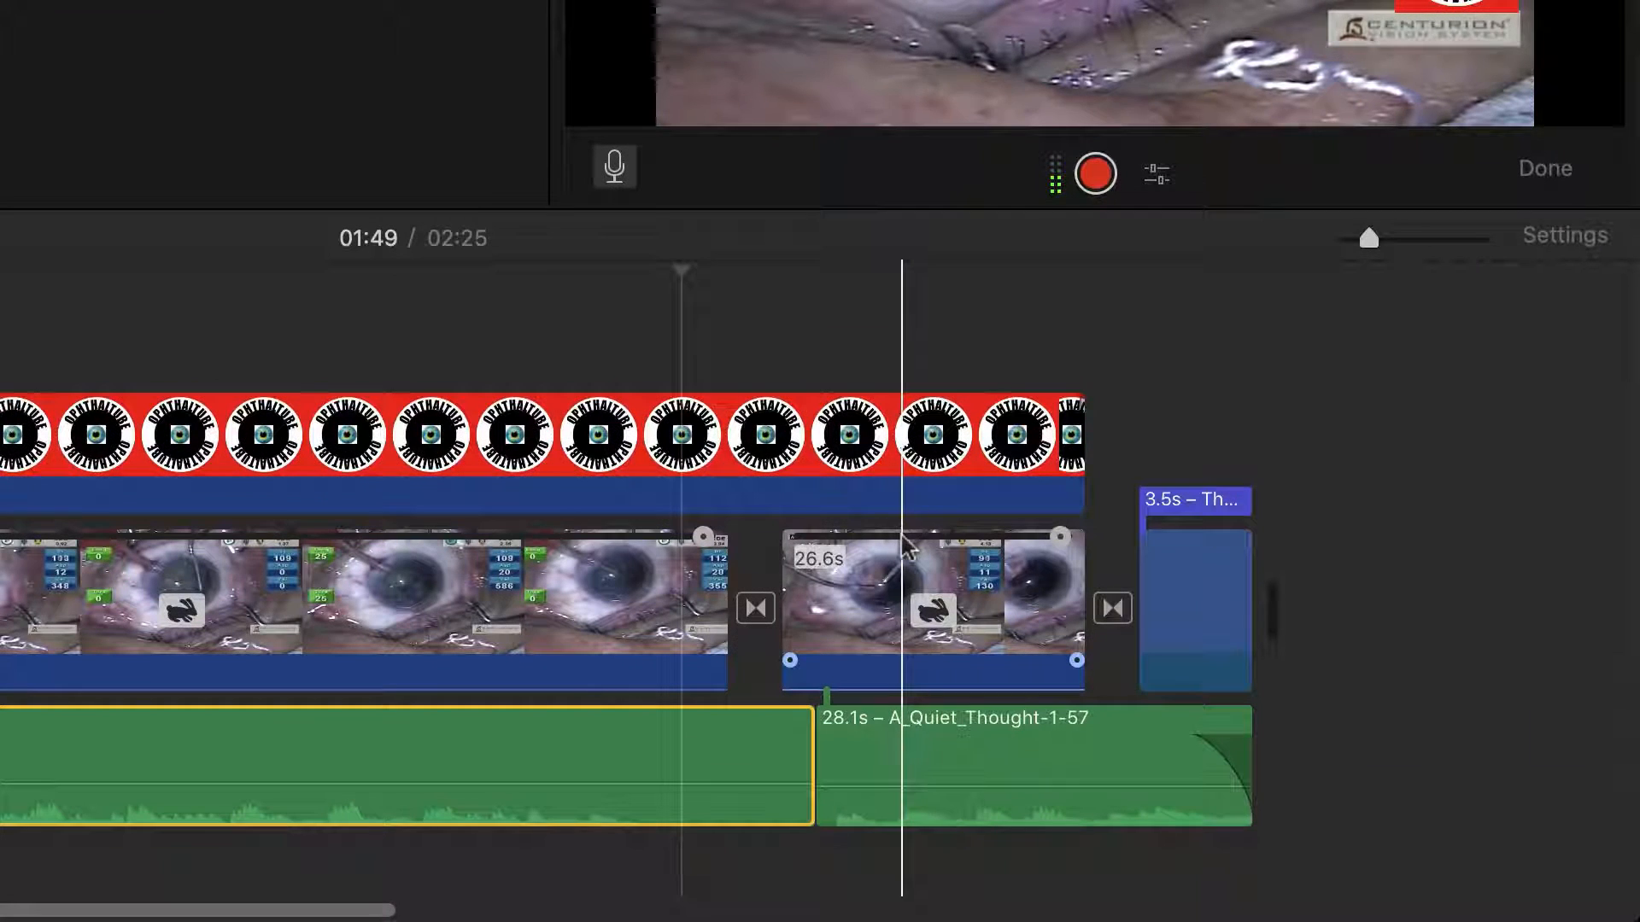
- Select the second surgical clip, move the playhead to 02:00, and set its crop style to Crop to Fill
{"action": "left_click", "coordinate": [905, 545]}
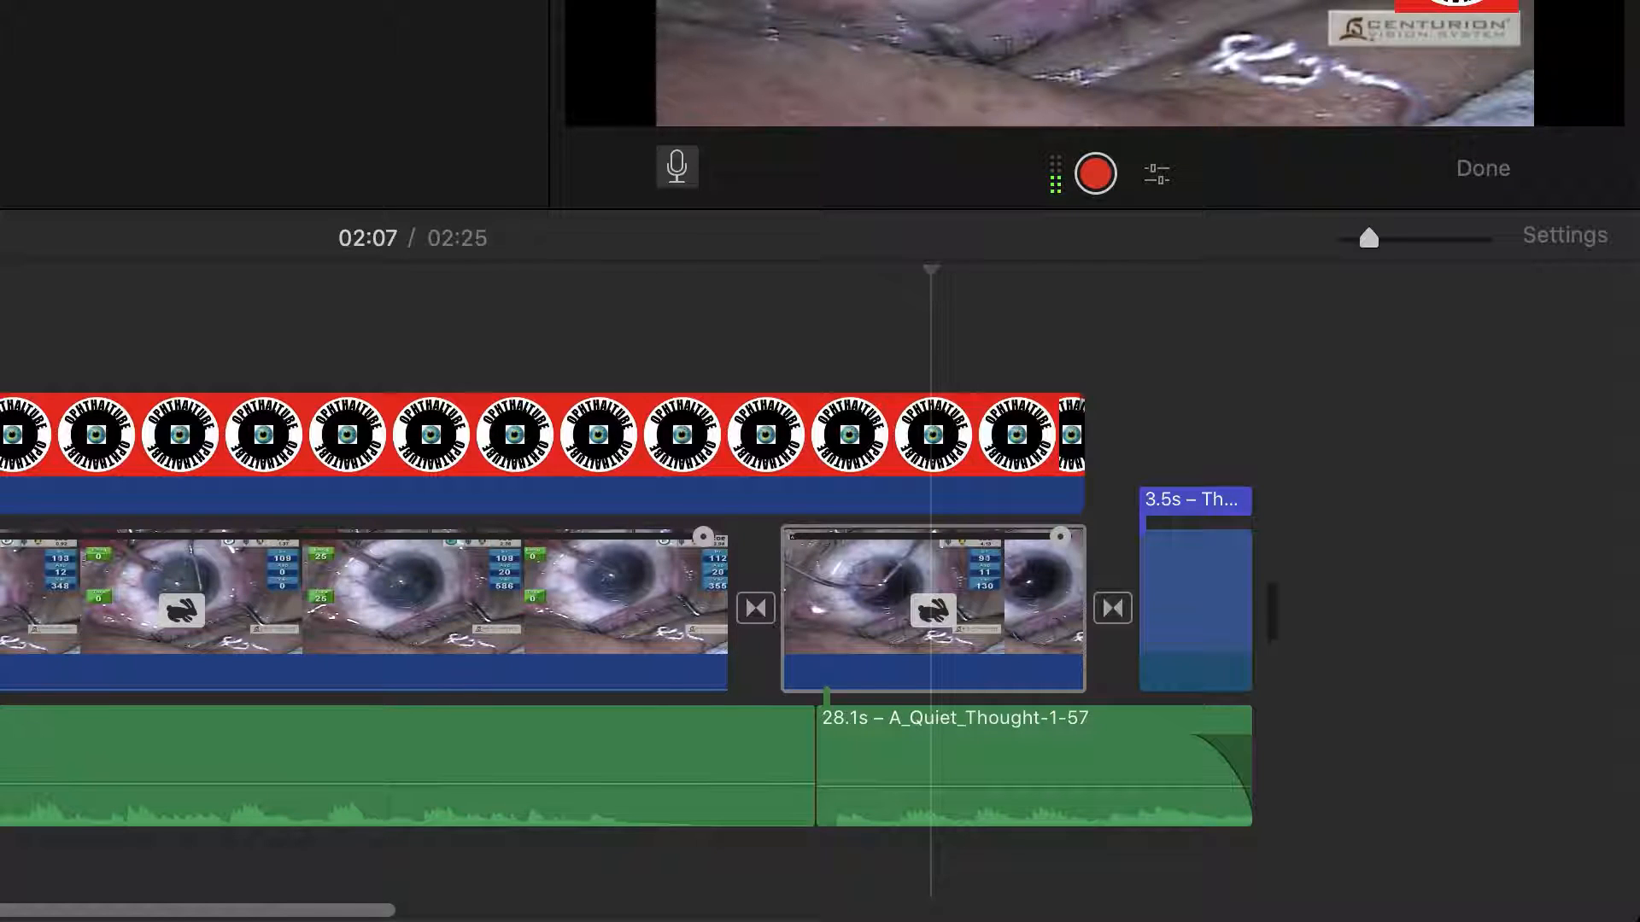
{"action": "left_click", "coordinate": [855, 539]}
{"action": "left_click", "coordinate": [883, 559]}
{"action": "left_click", "coordinate": [914, 585]}
{"action": "left_click", "coordinate": [824, 589]}
{"action": "left_click", "coordinate": [674, 597]}
{"action": "left_click", "coordinate": [857, 612]}
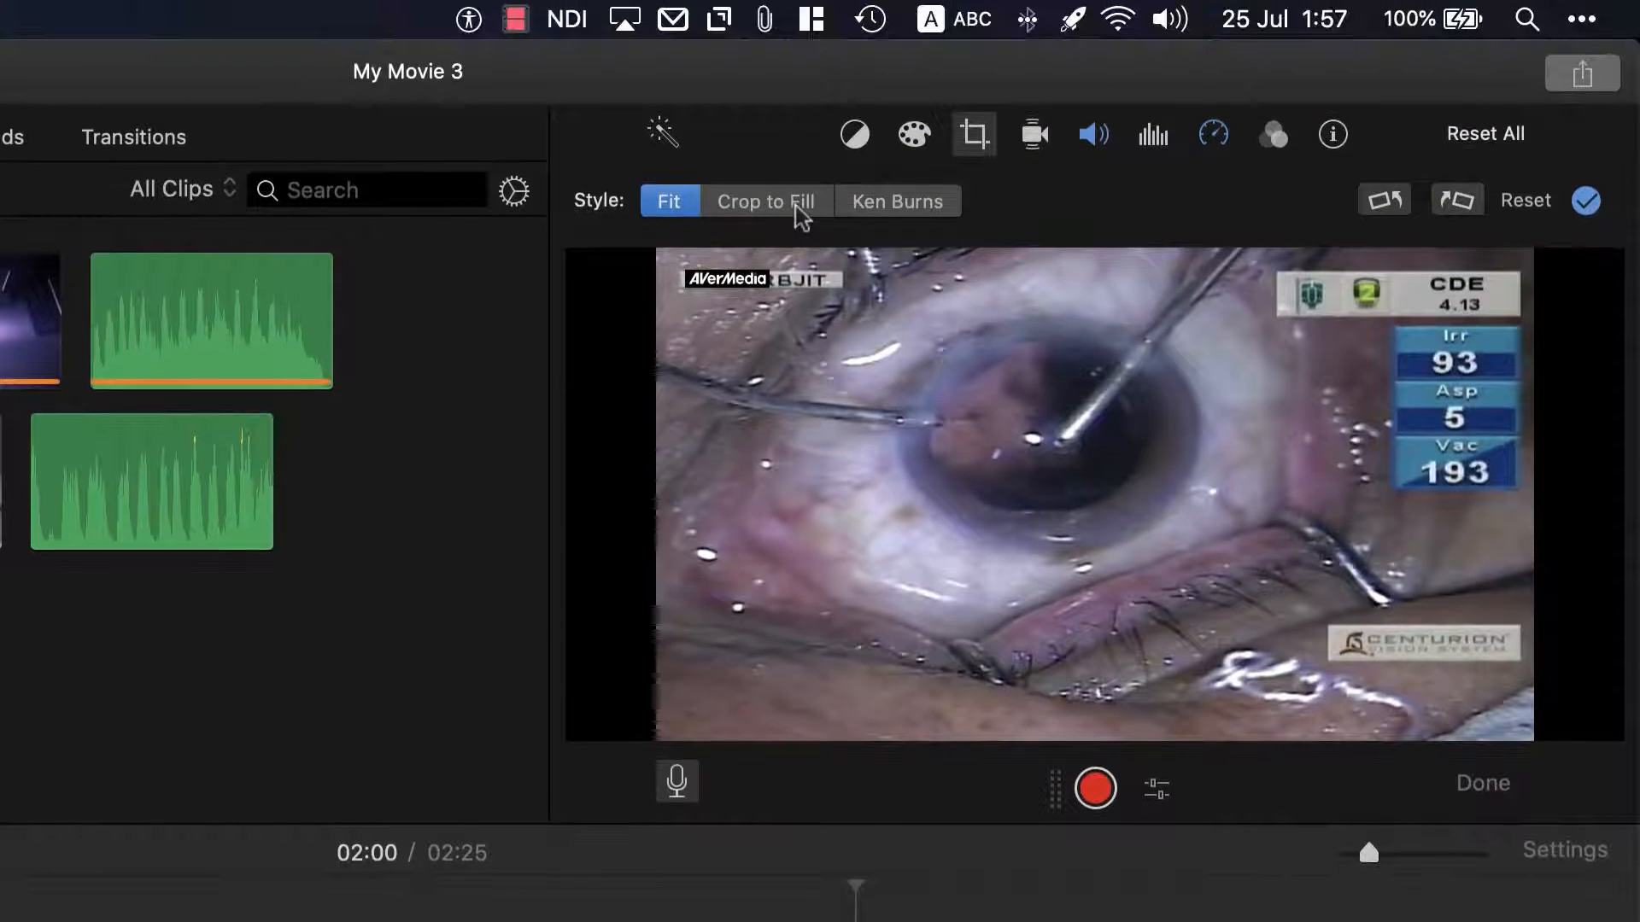
{"action": "left_click", "coordinate": [772, 216]}
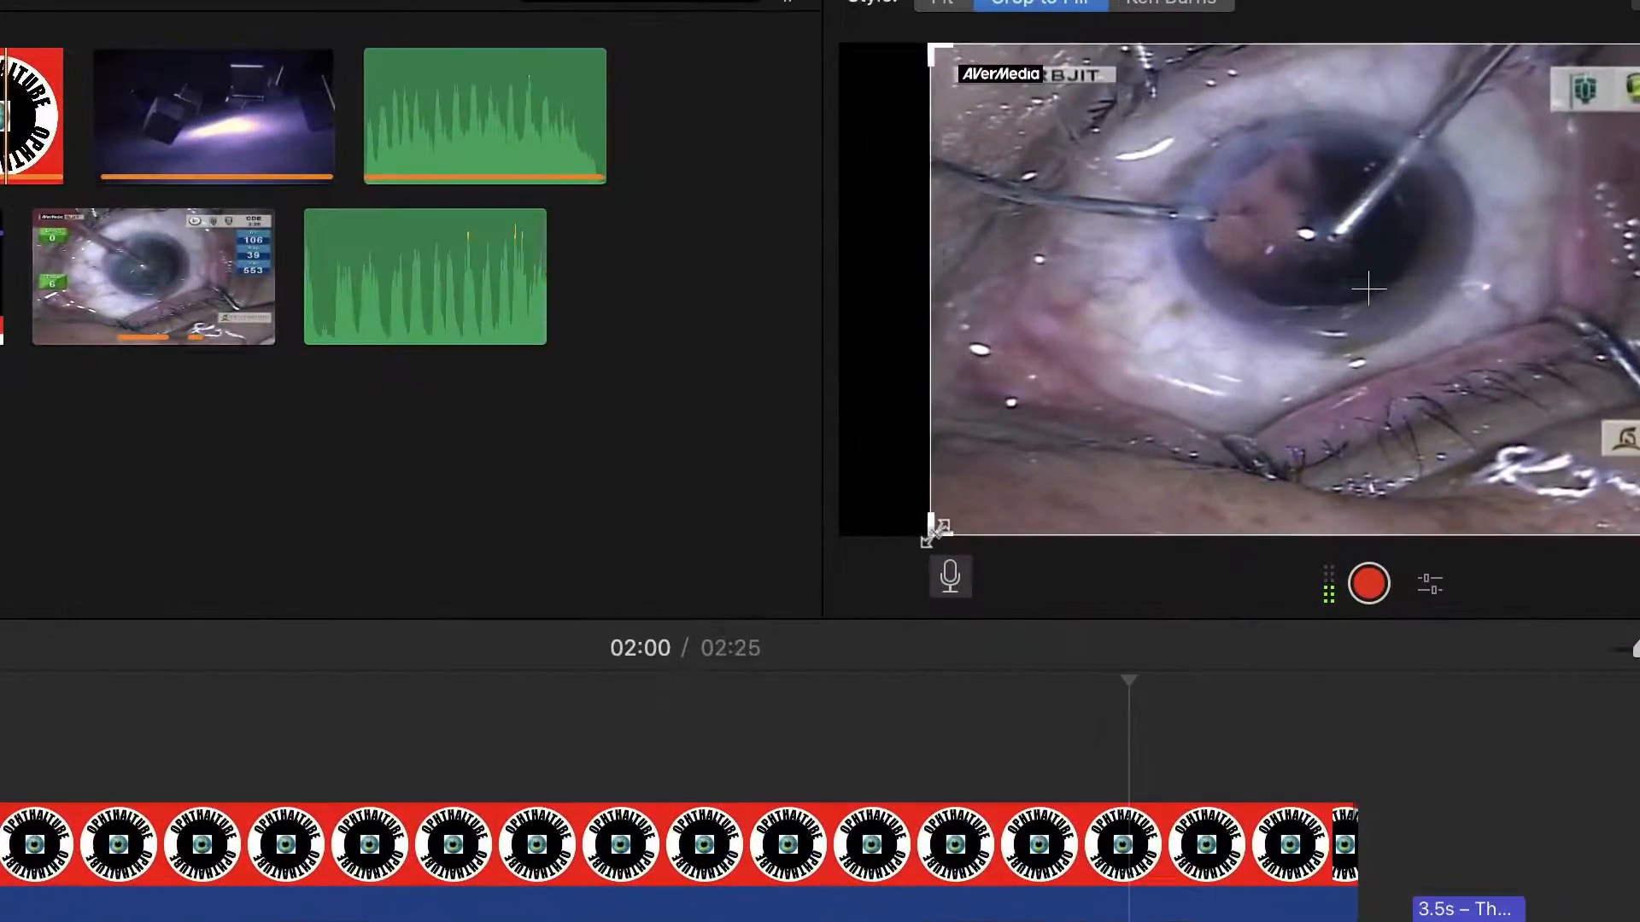
- Crop the second surgical clip tightly around the eye, apply the crop, and preview it from near the clip's start
{"action": "left_click_drag", "start_coordinate": [970, 441], "coordinate": [1039, 395]}
{"action": "left_click_drag", "start_coordinate": [1049, 455], "coordinate": [1325, 324]}
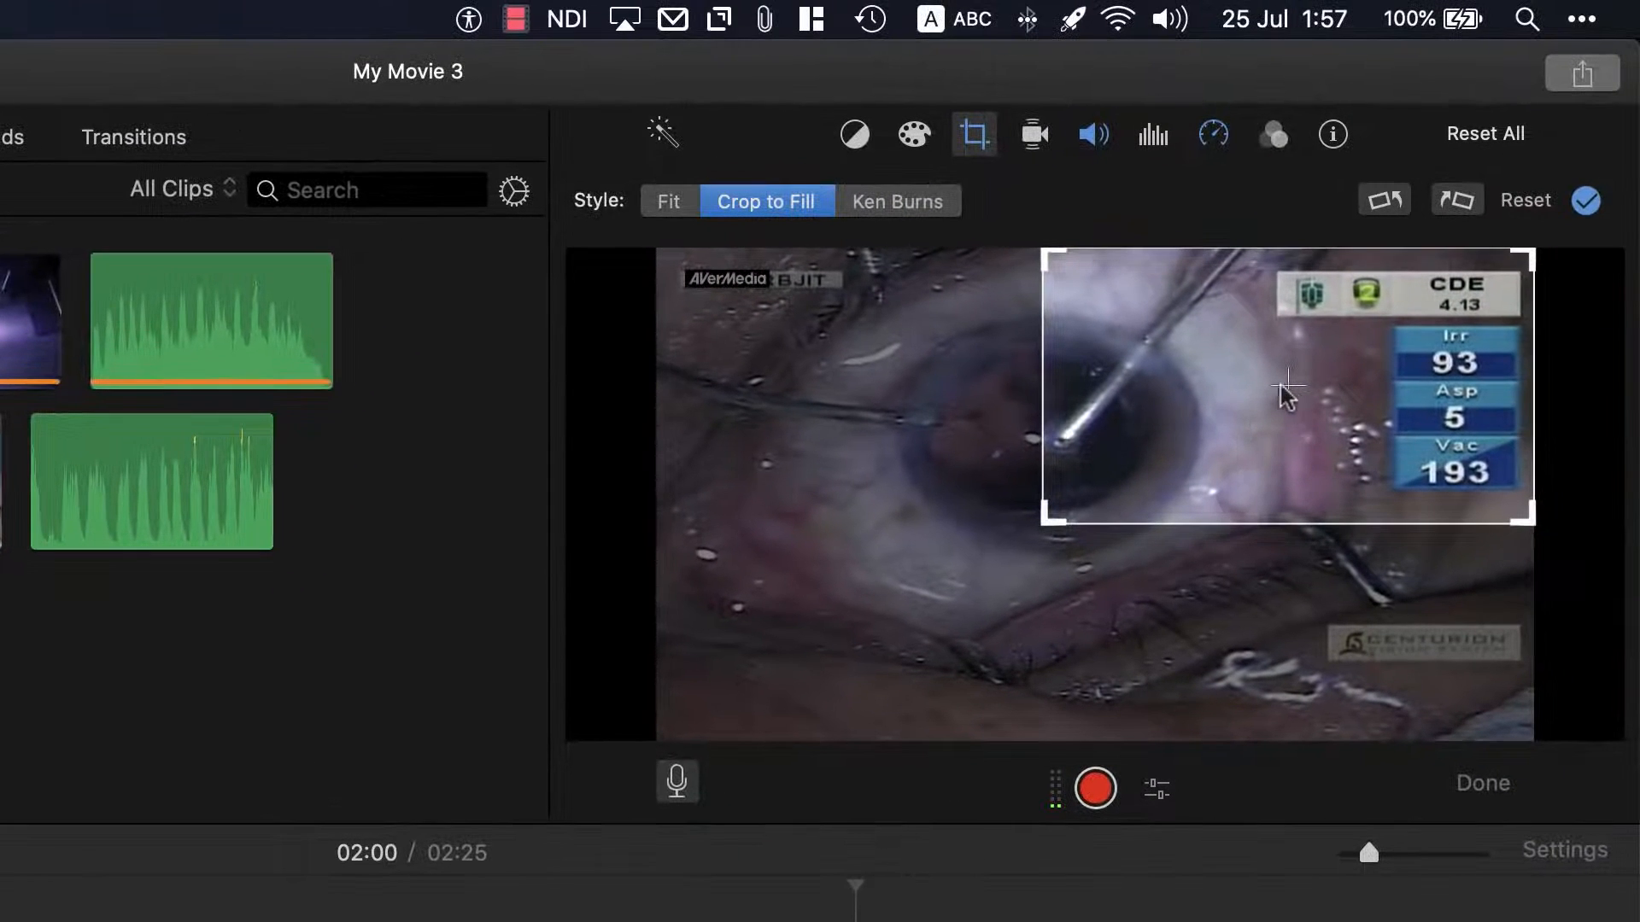
{"action": "left_click_drag", "start_coordinate": [1280, 386], "coordinate": [1051, 429]}
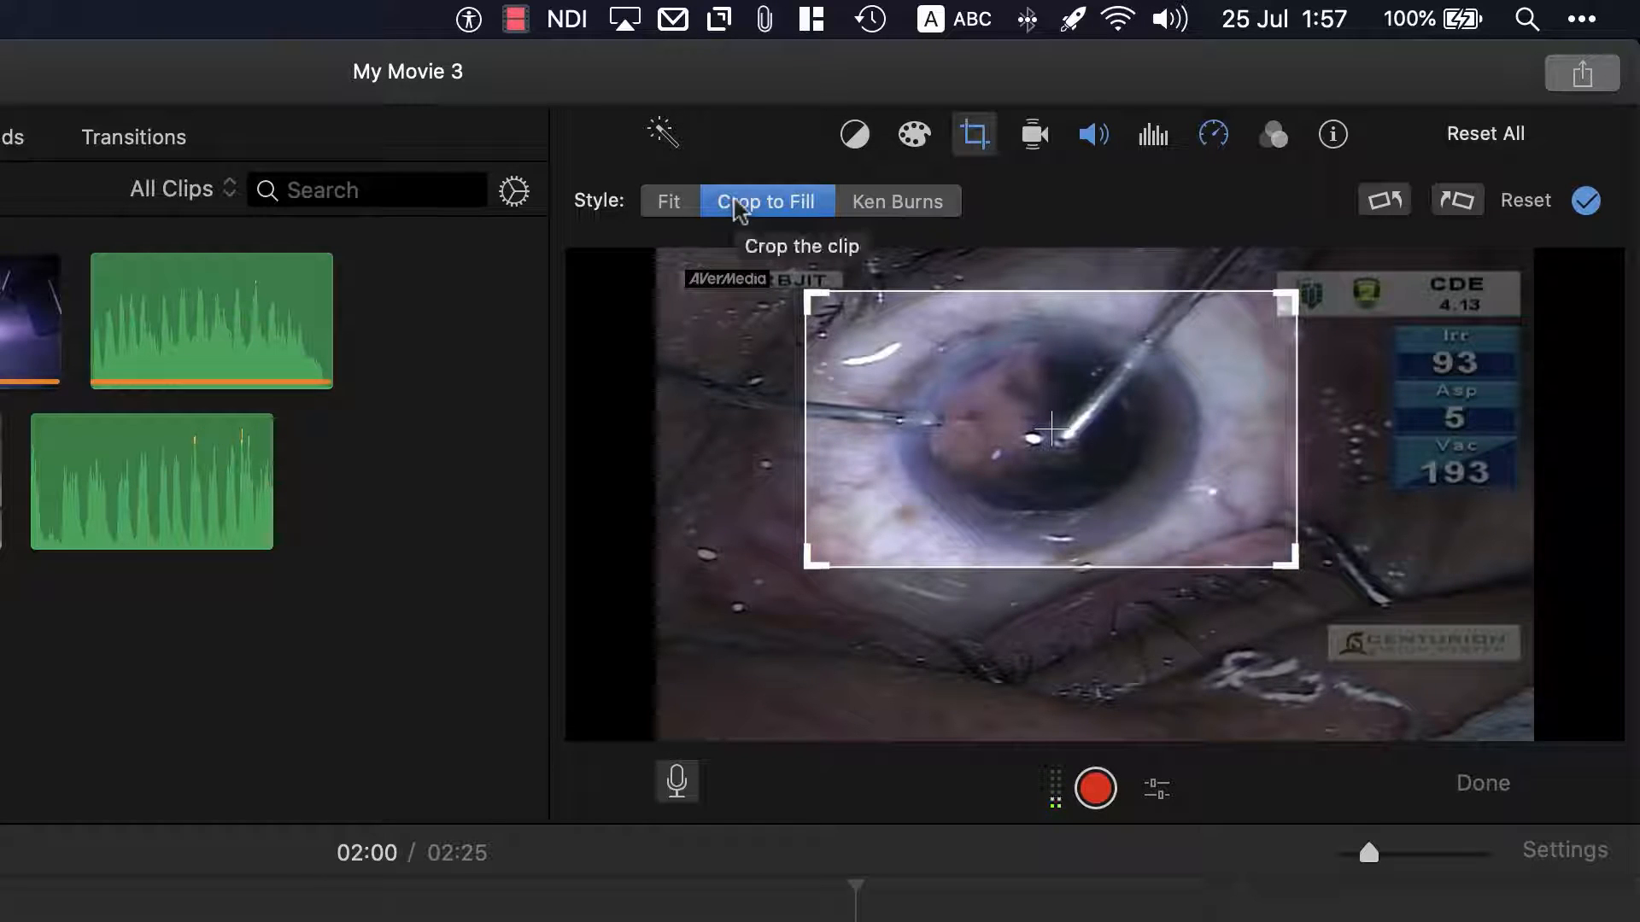
{"action": "key", "text": "Return"}
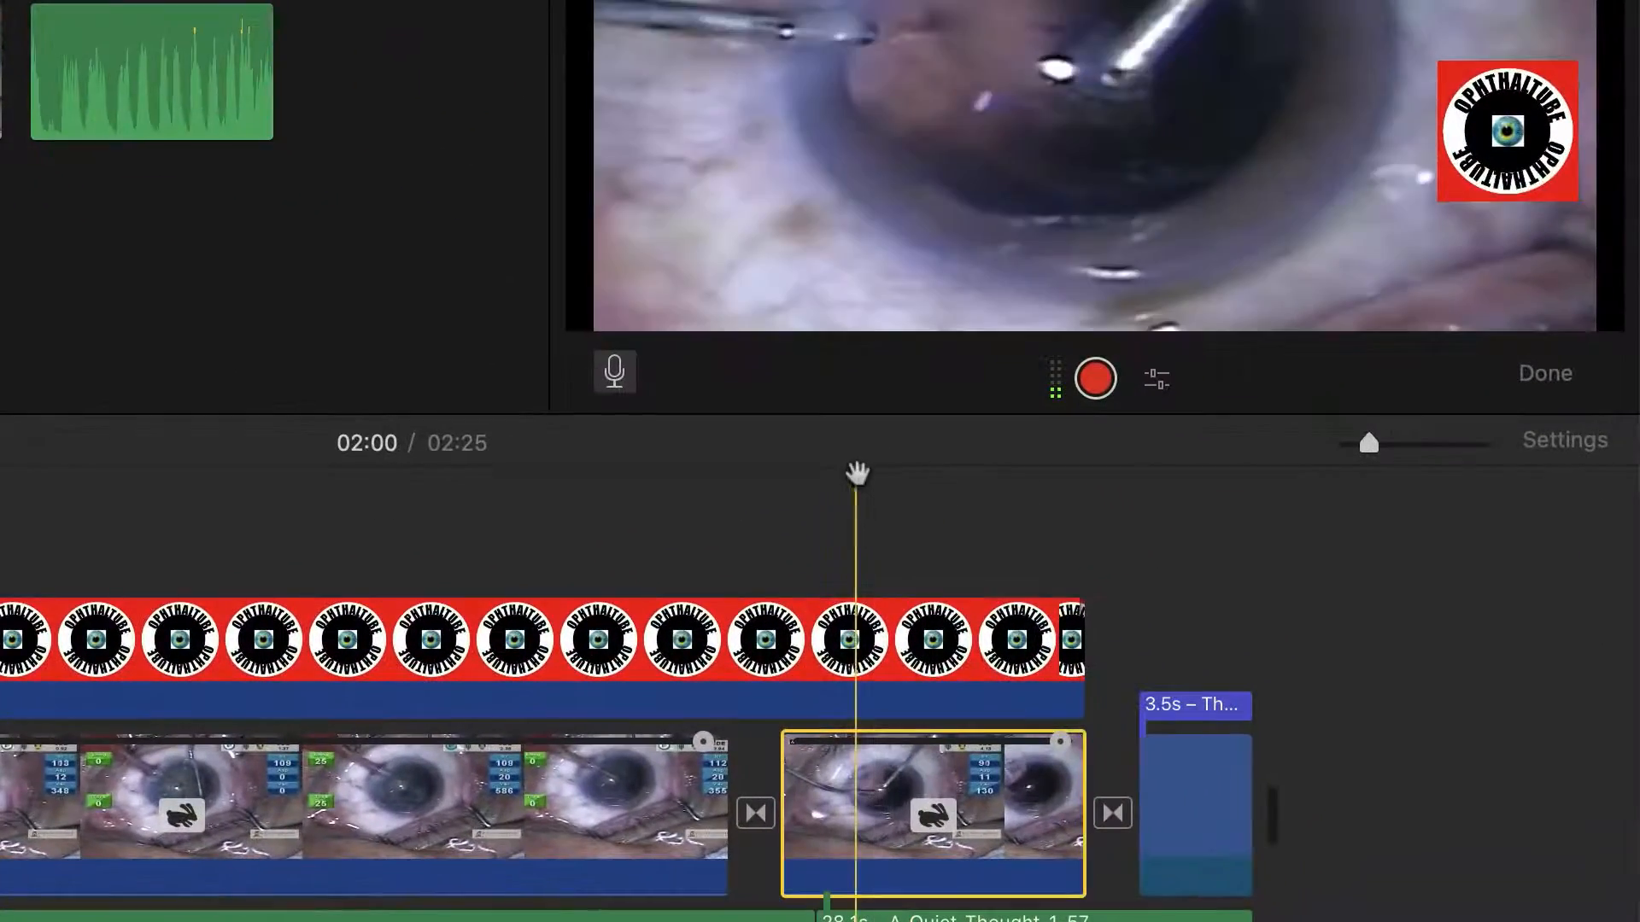
{"action": "left_click_drag", "start_coordinate": [882, 476], "coordinate": [826, 493]}
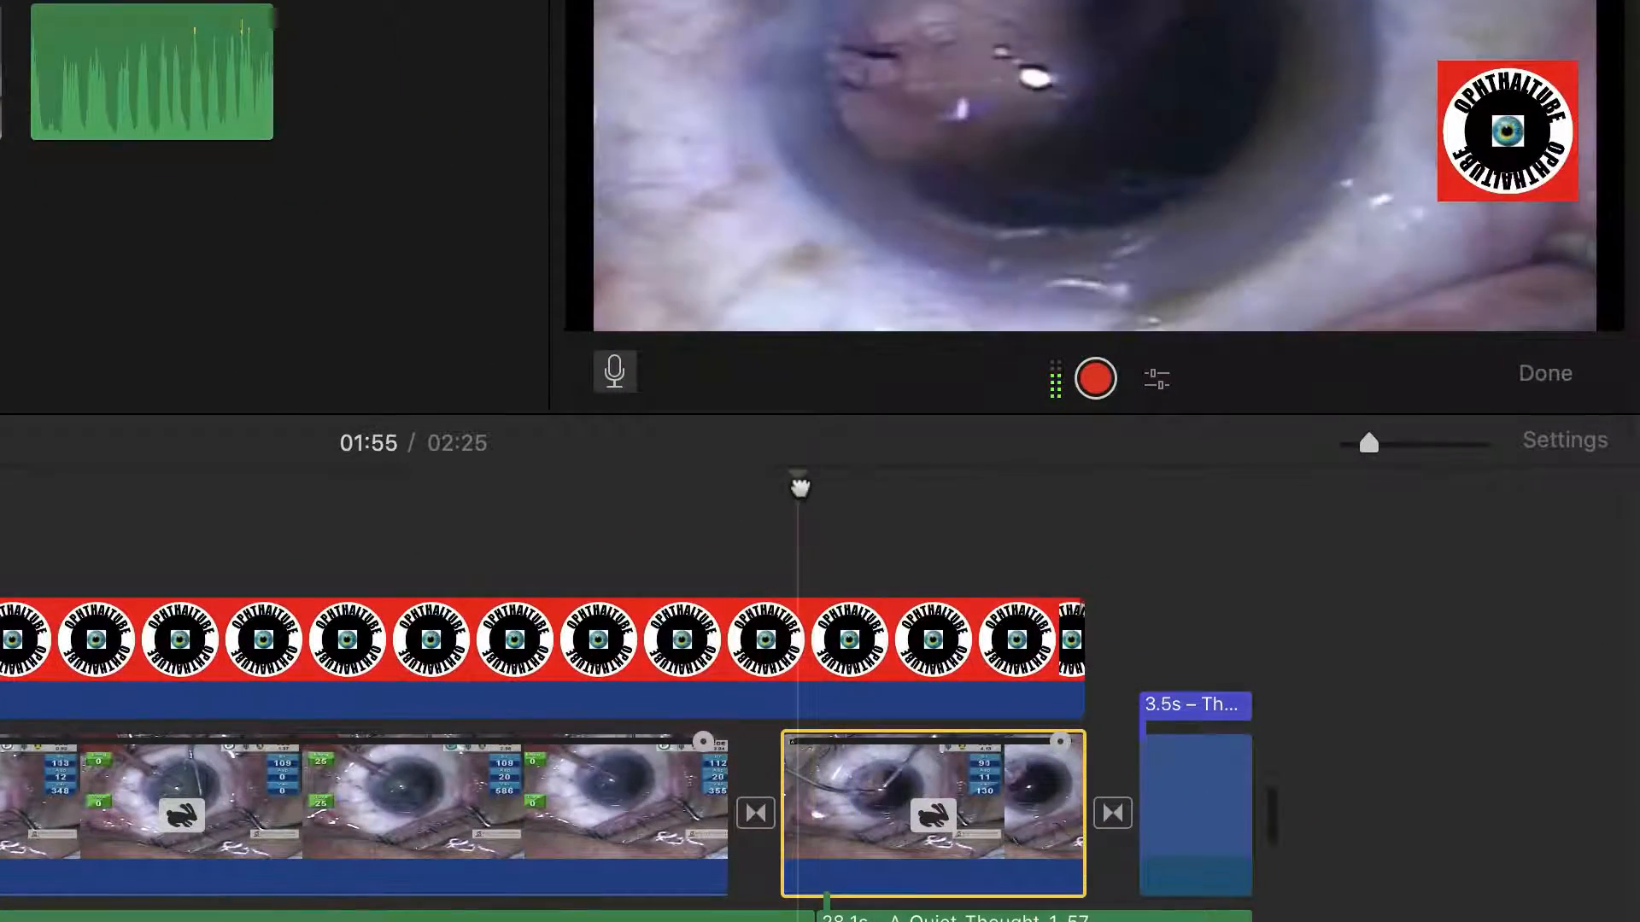
{"action": "key", "text": "space"}
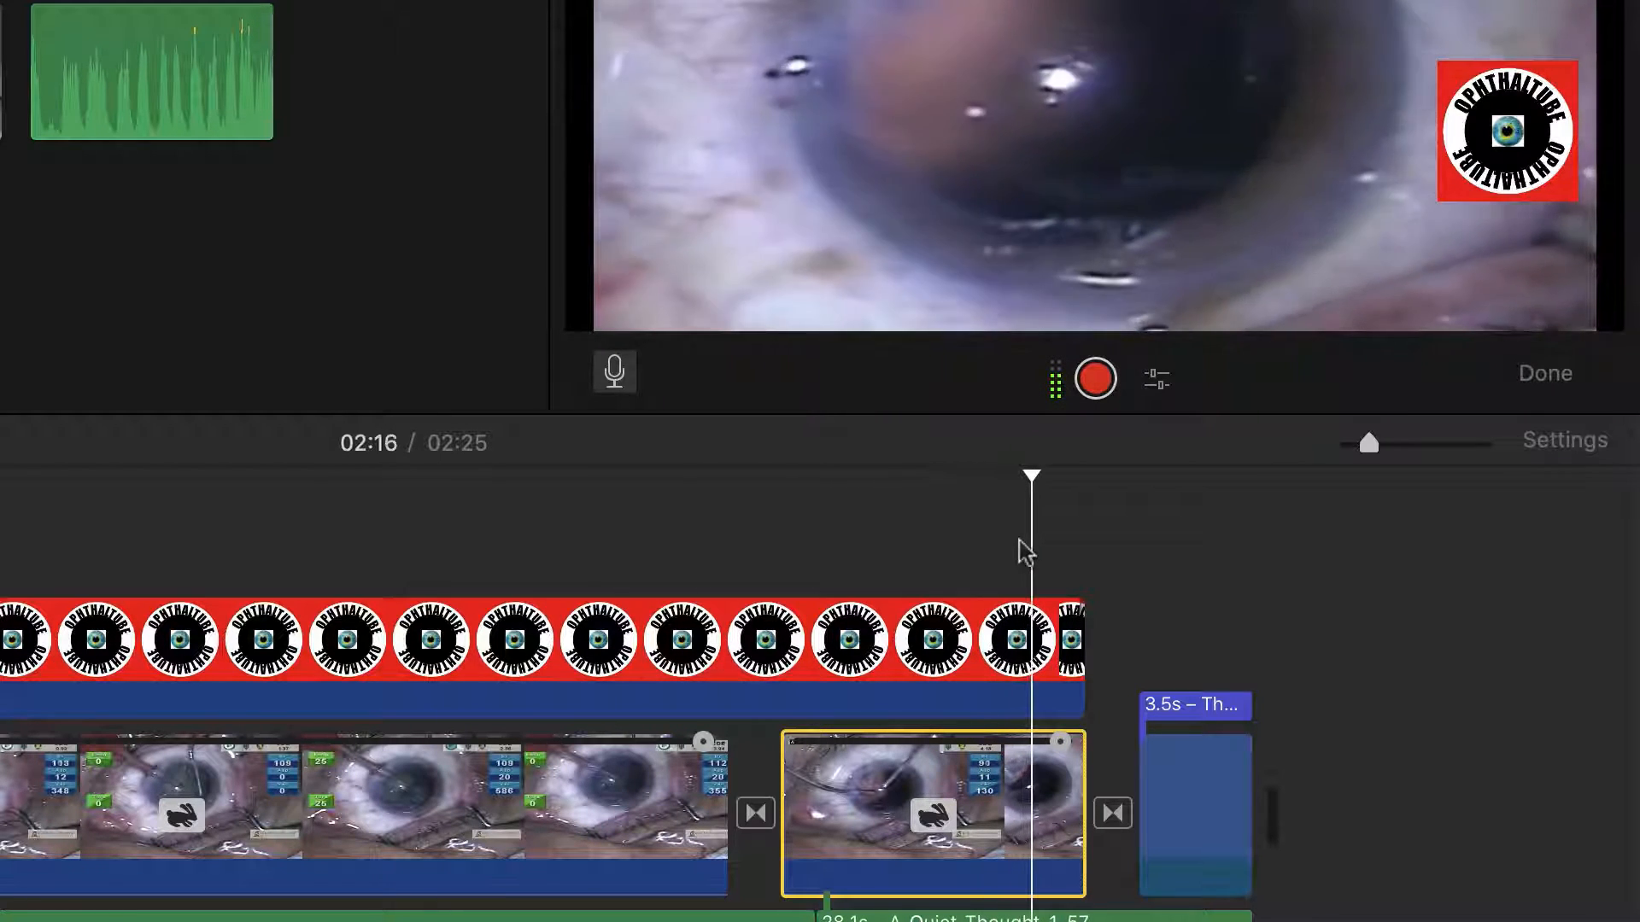
- Browse the clip filters and color balance options for the second surgical clip at 02:05, leaving its clip filter at None
{"action": "left_click_drag", "start_coordinate": [1052, 473], "coordinate": [657, 512]}
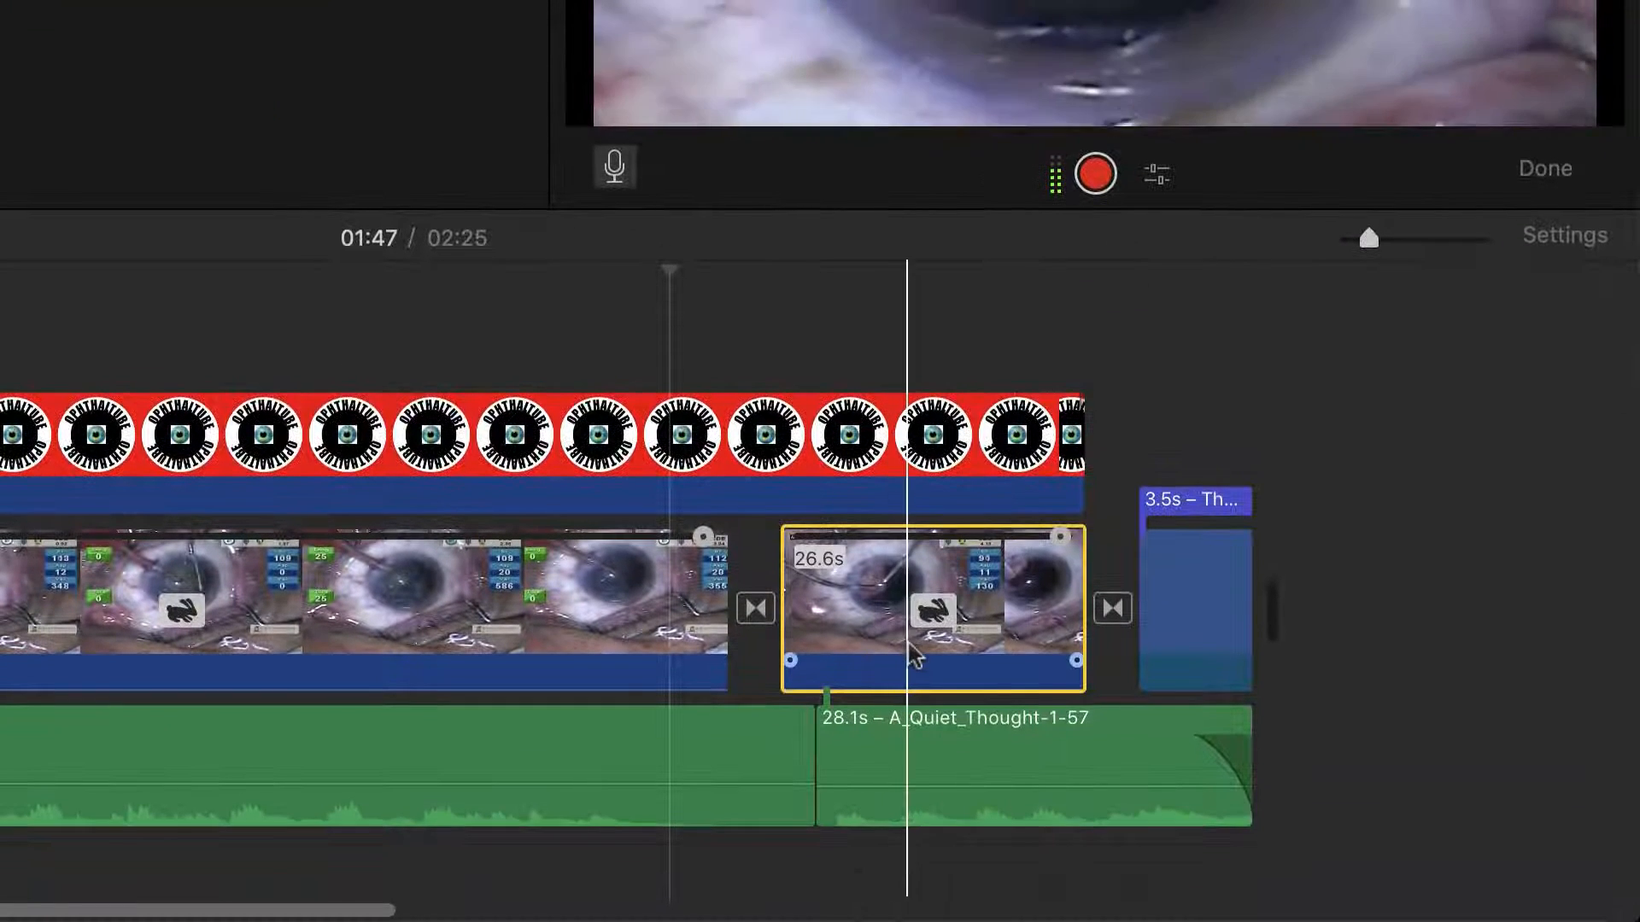
{"action": "left_click", "coordinate": [907, 853]}
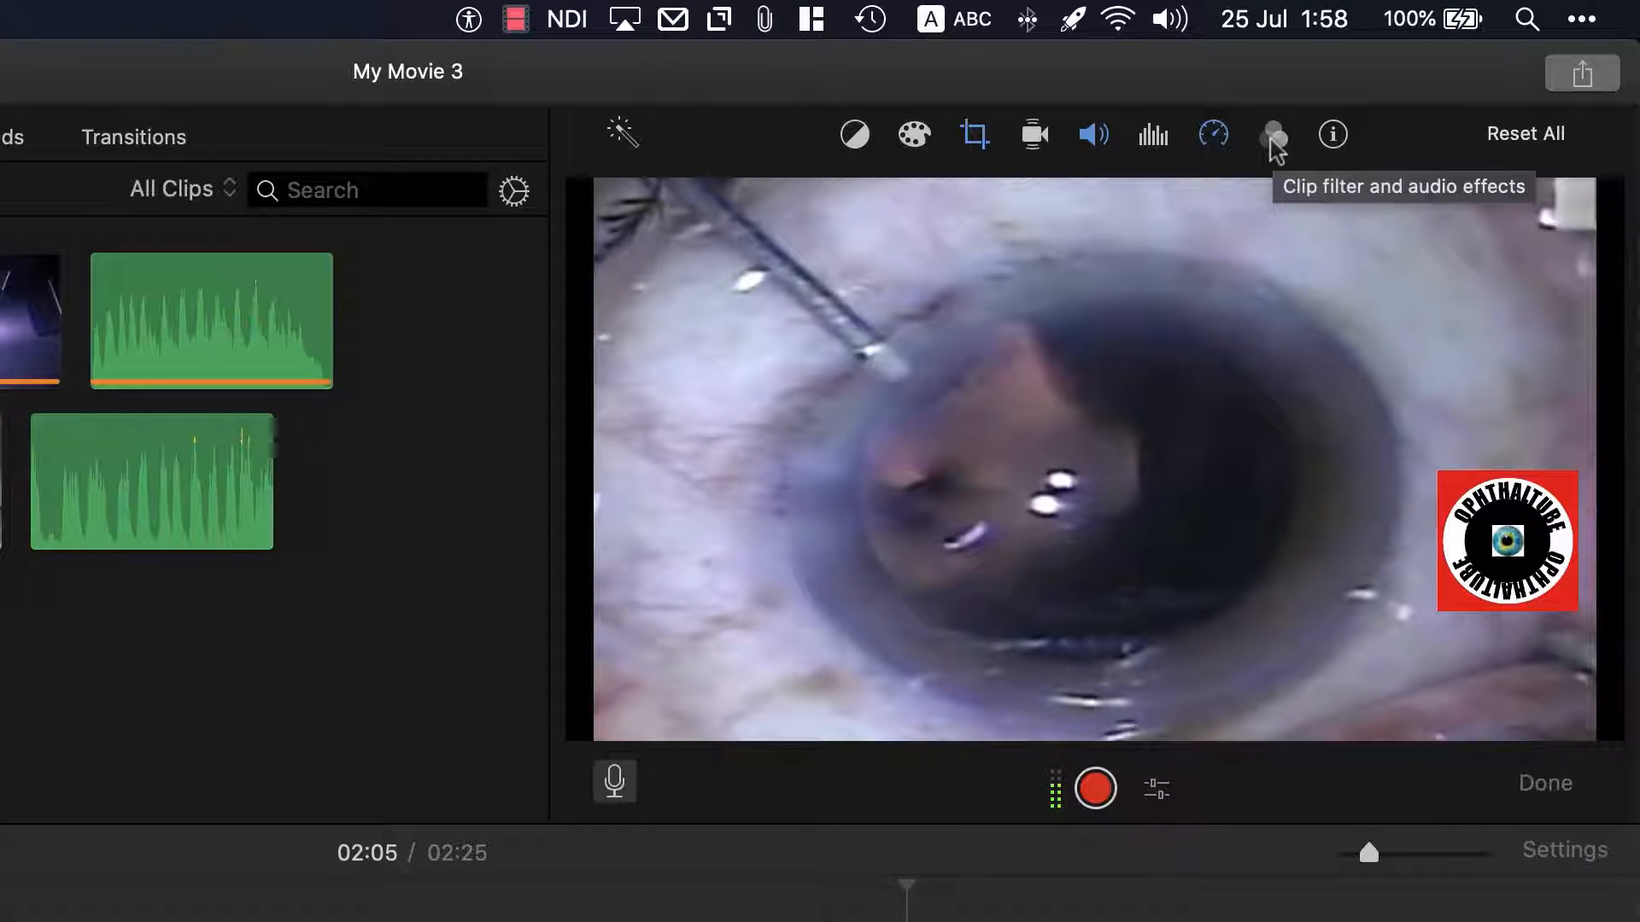
{"action": "left_click", "coordinate": [1272, 141]}
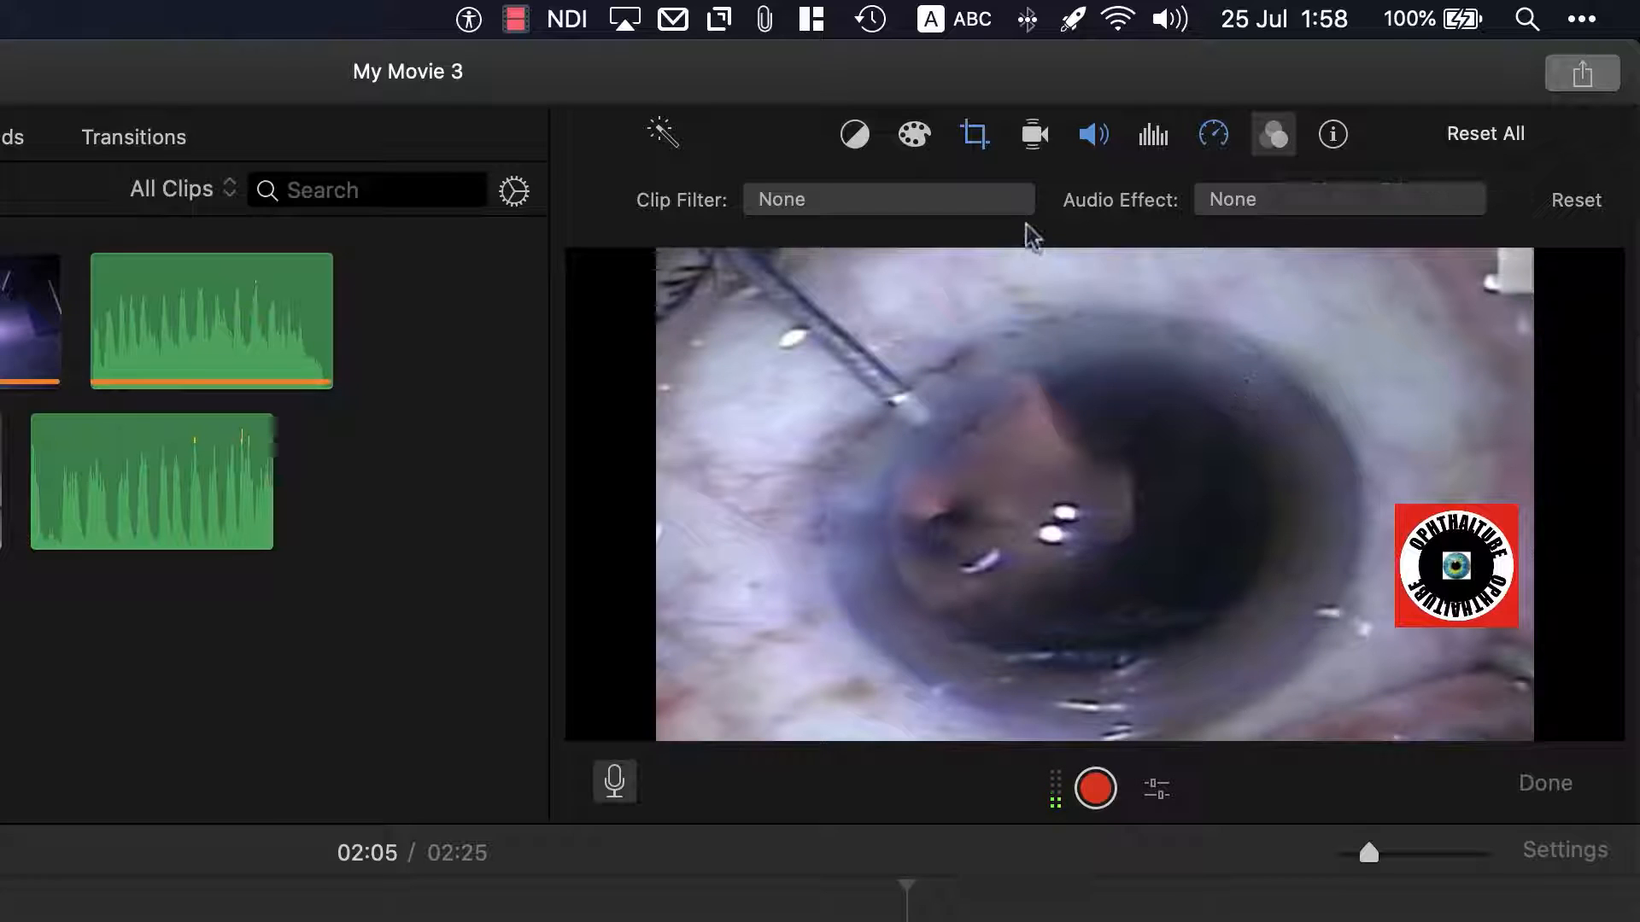
{"action": "left_click", "coordinate": [985, 209]}
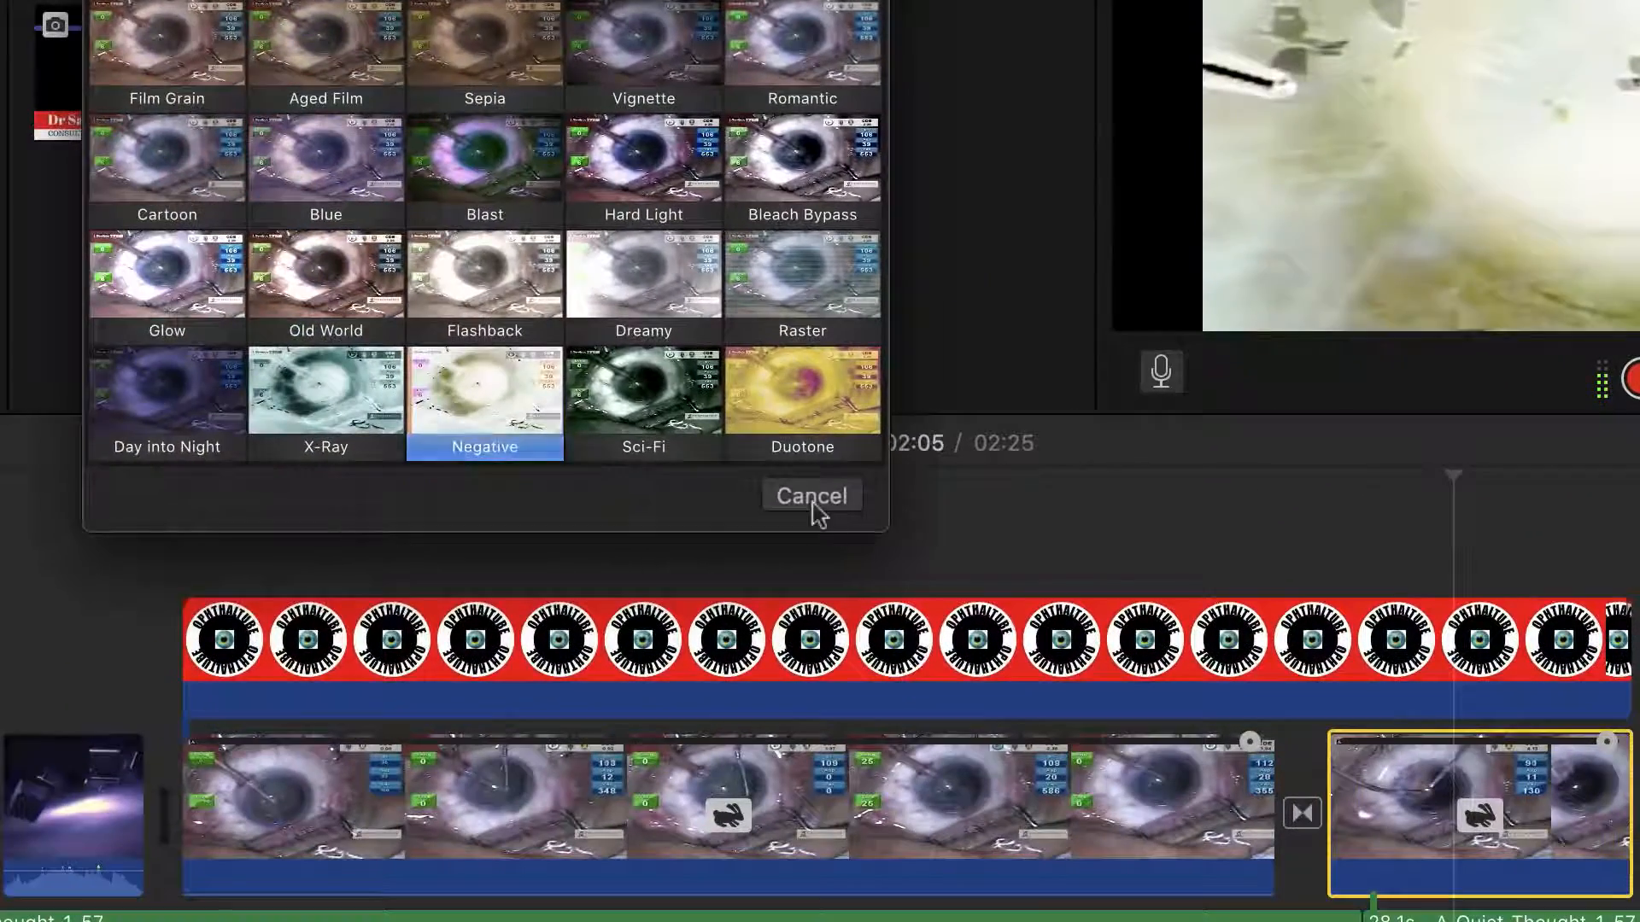
{"action": "left_click", "coordinate": [812, 498]}
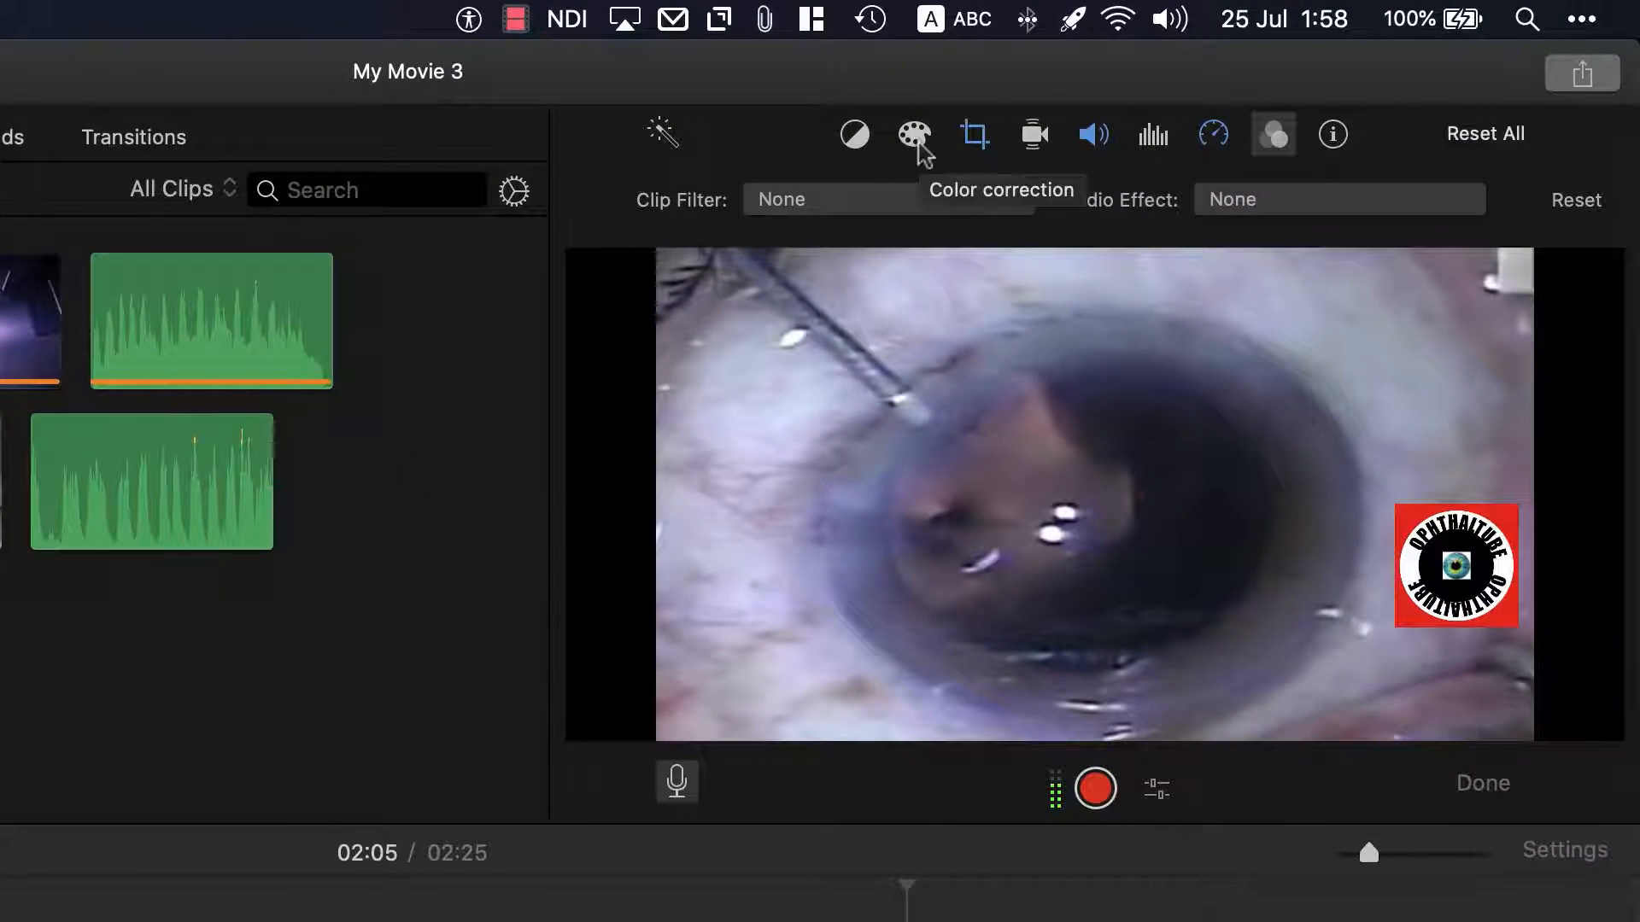
{"action": "left_click", "coordinate": [853, 137]}
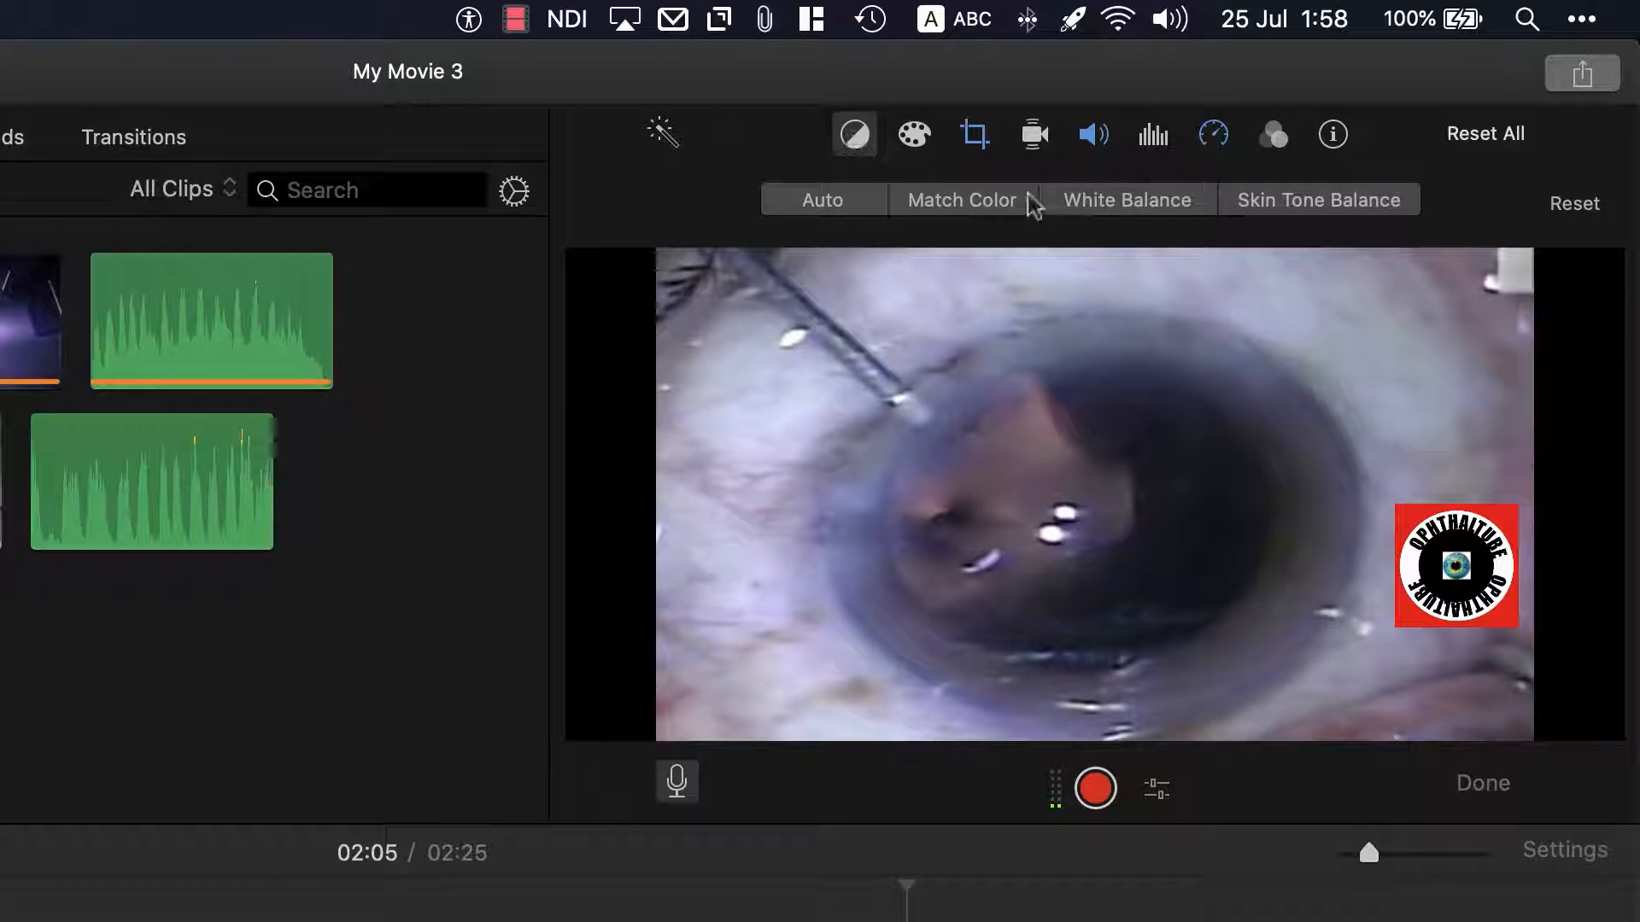
- Try adjusting the second surgical clip's highlights, contrast, brightness, shadows, black point and color temperature with color correction
{"action": "left_click", "coordinate": [915, 136]}
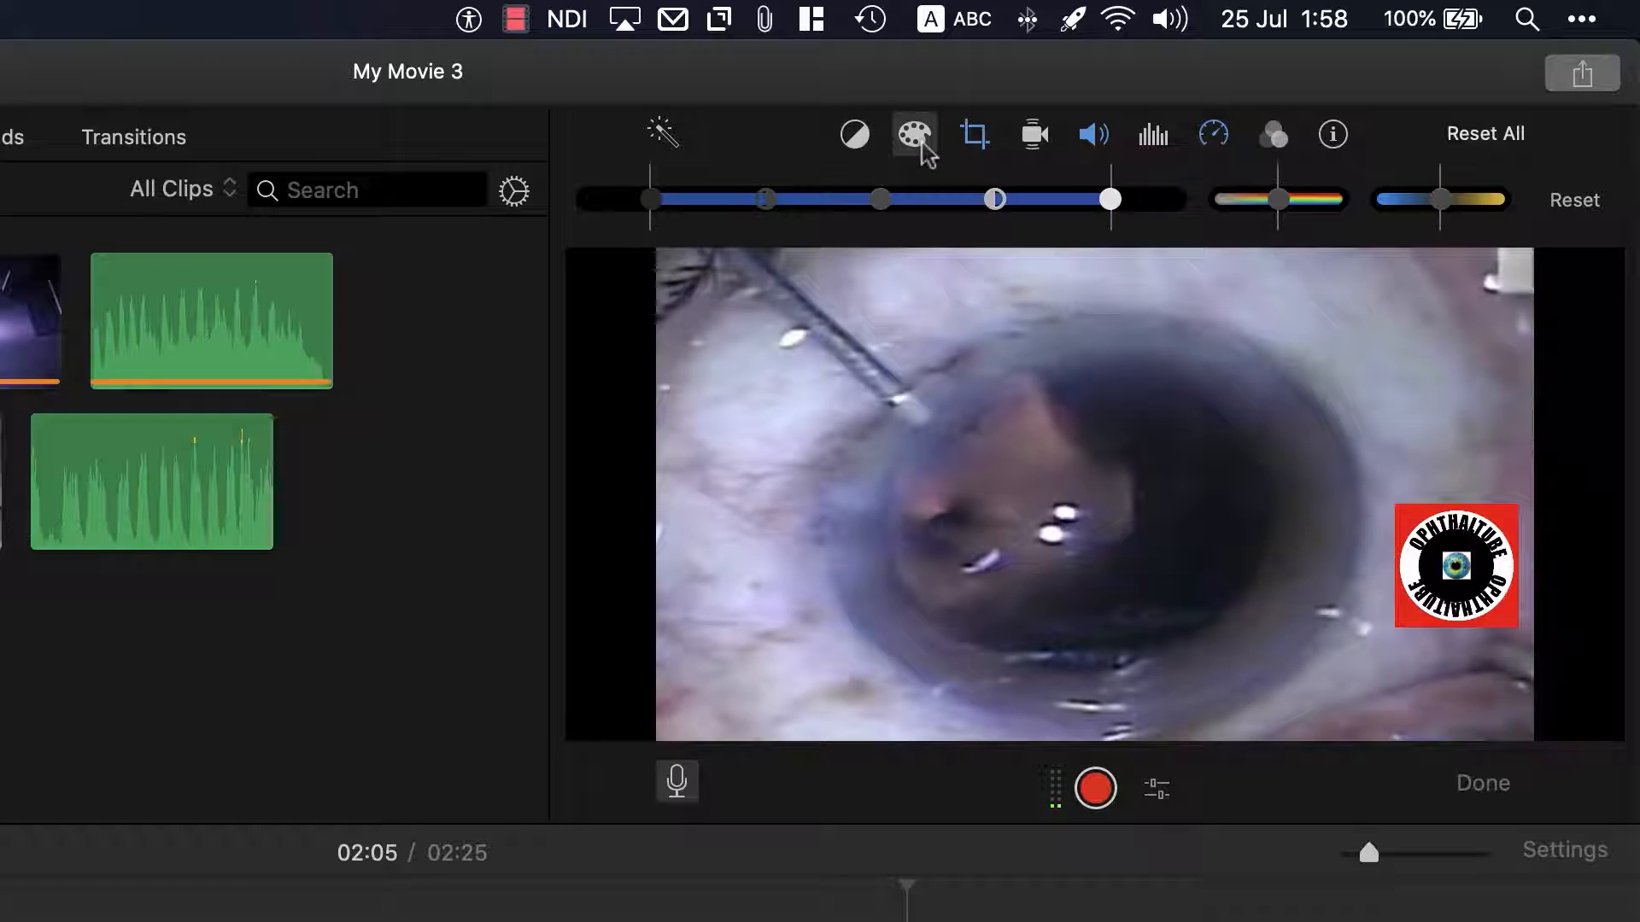
{"action": "left_click", "coordinate": [915, 139]}
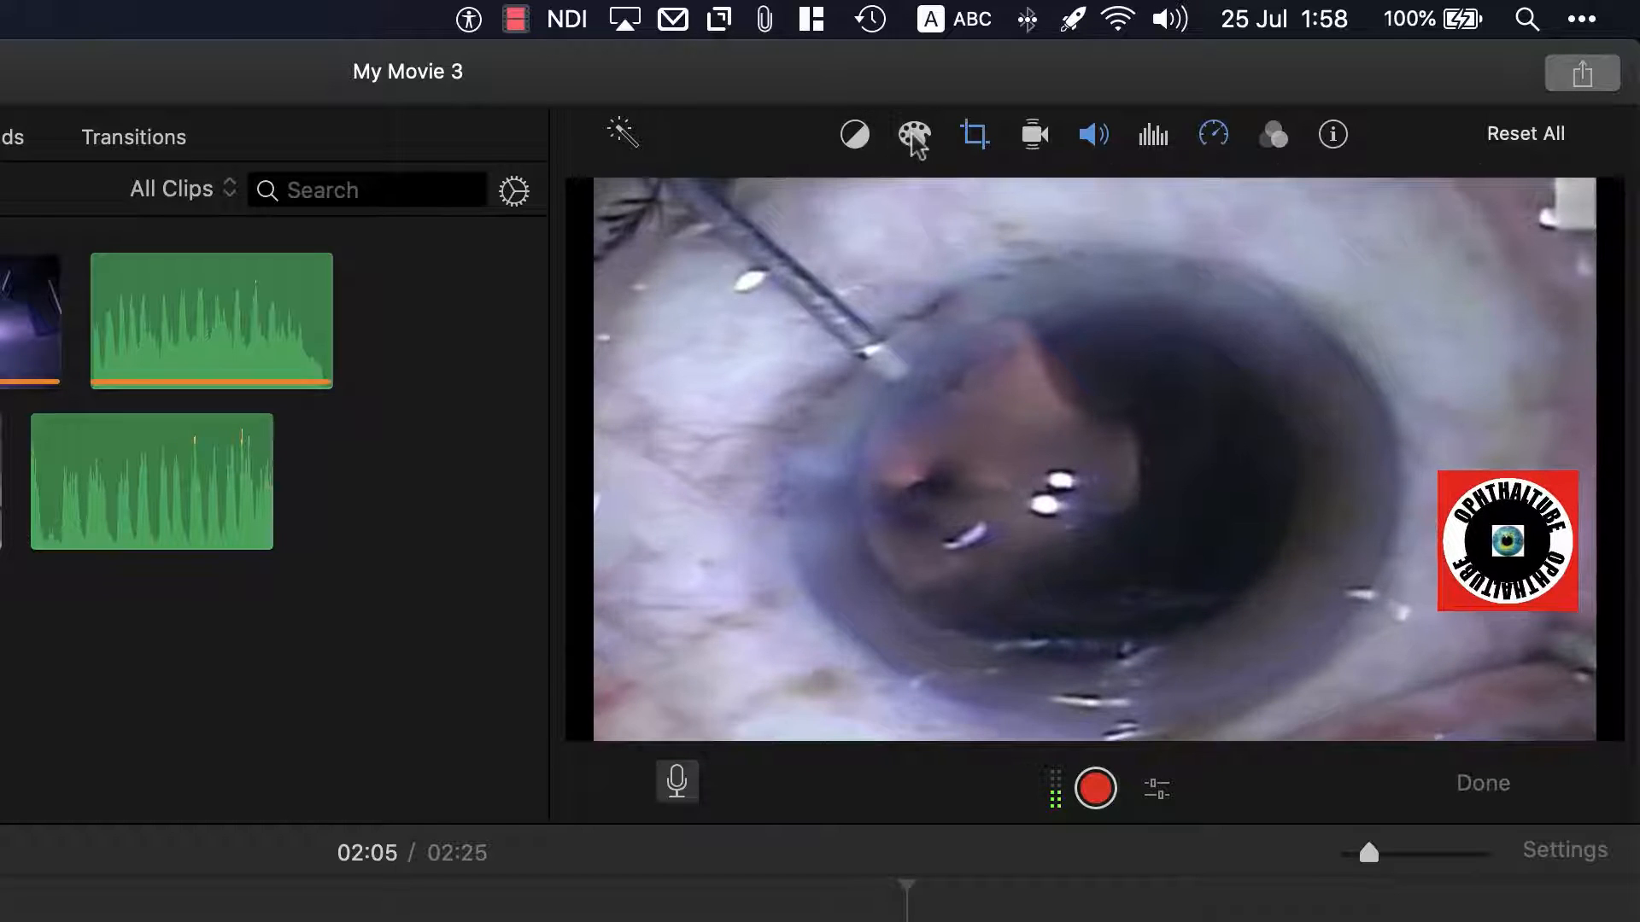
{"action": "left_click", "coordinate": [914, 138]}
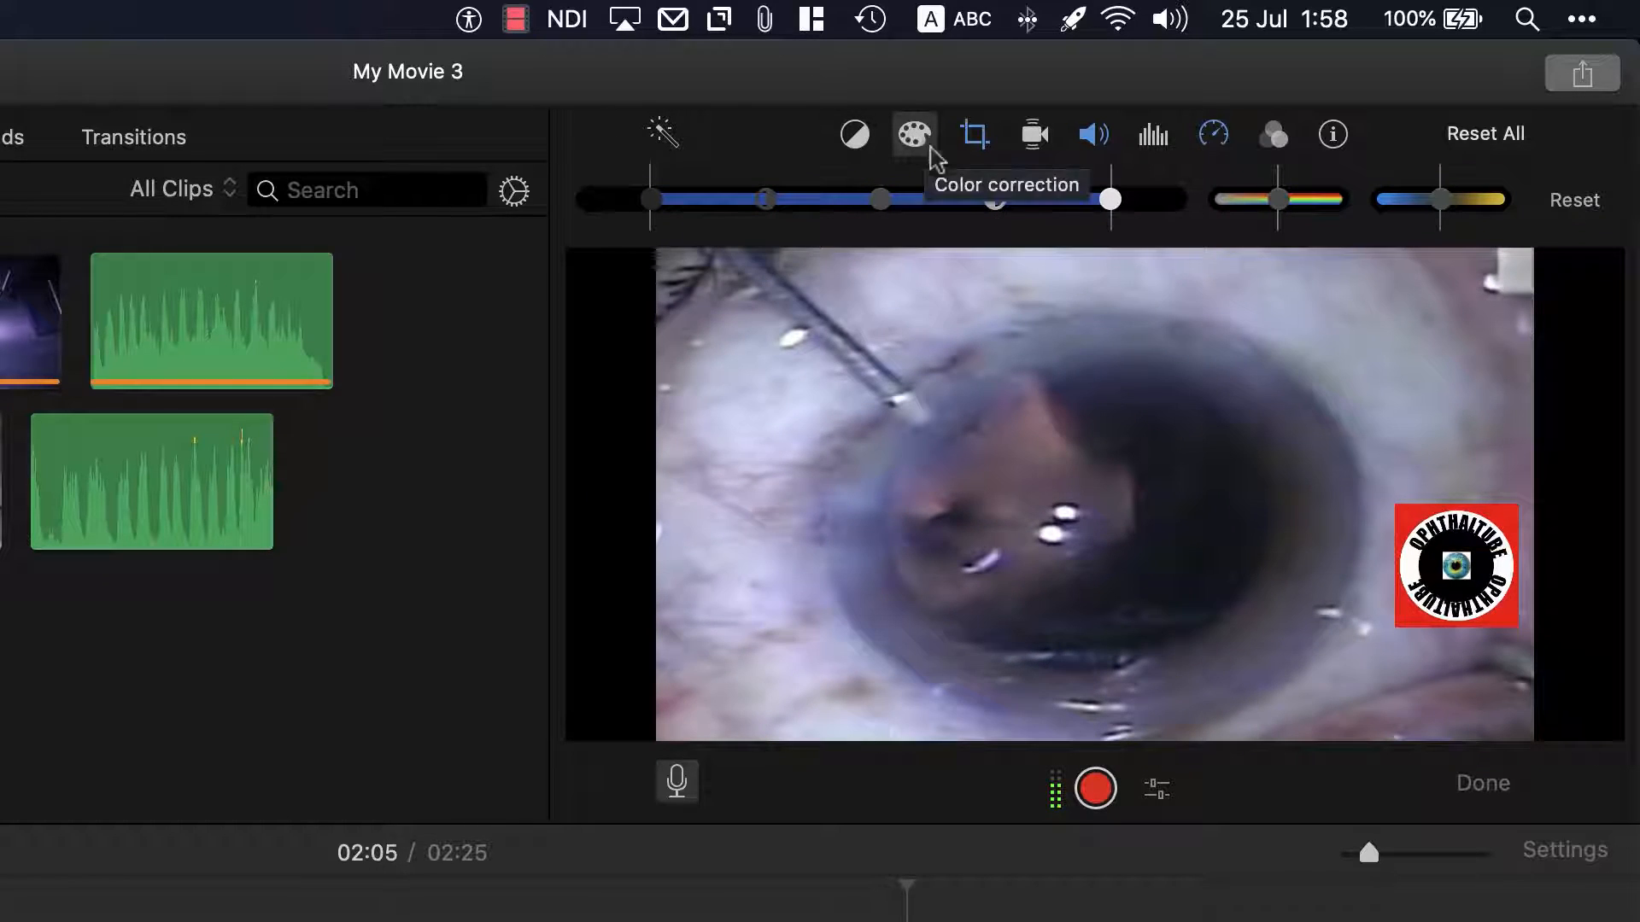
{"action": "left_click_drag", "start_coordinate": [1110, 199], "coordinate": [1183, 205]}
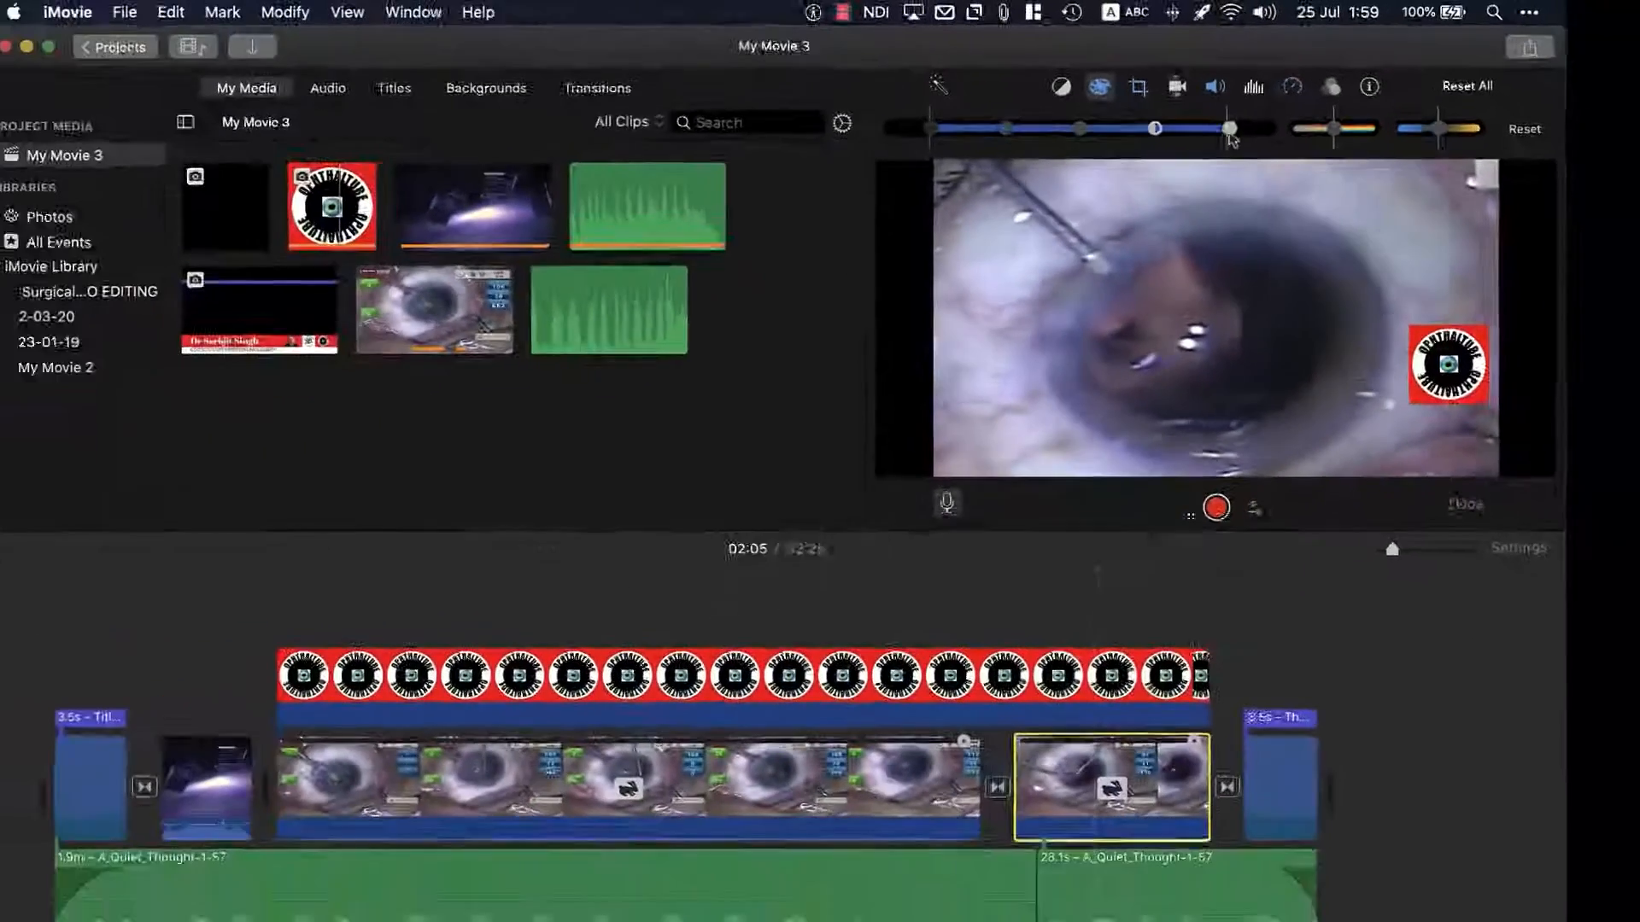
{"action": "left_click_drag", "start_coordinate": [1276, 126], "coordinate": [1244, 126]}
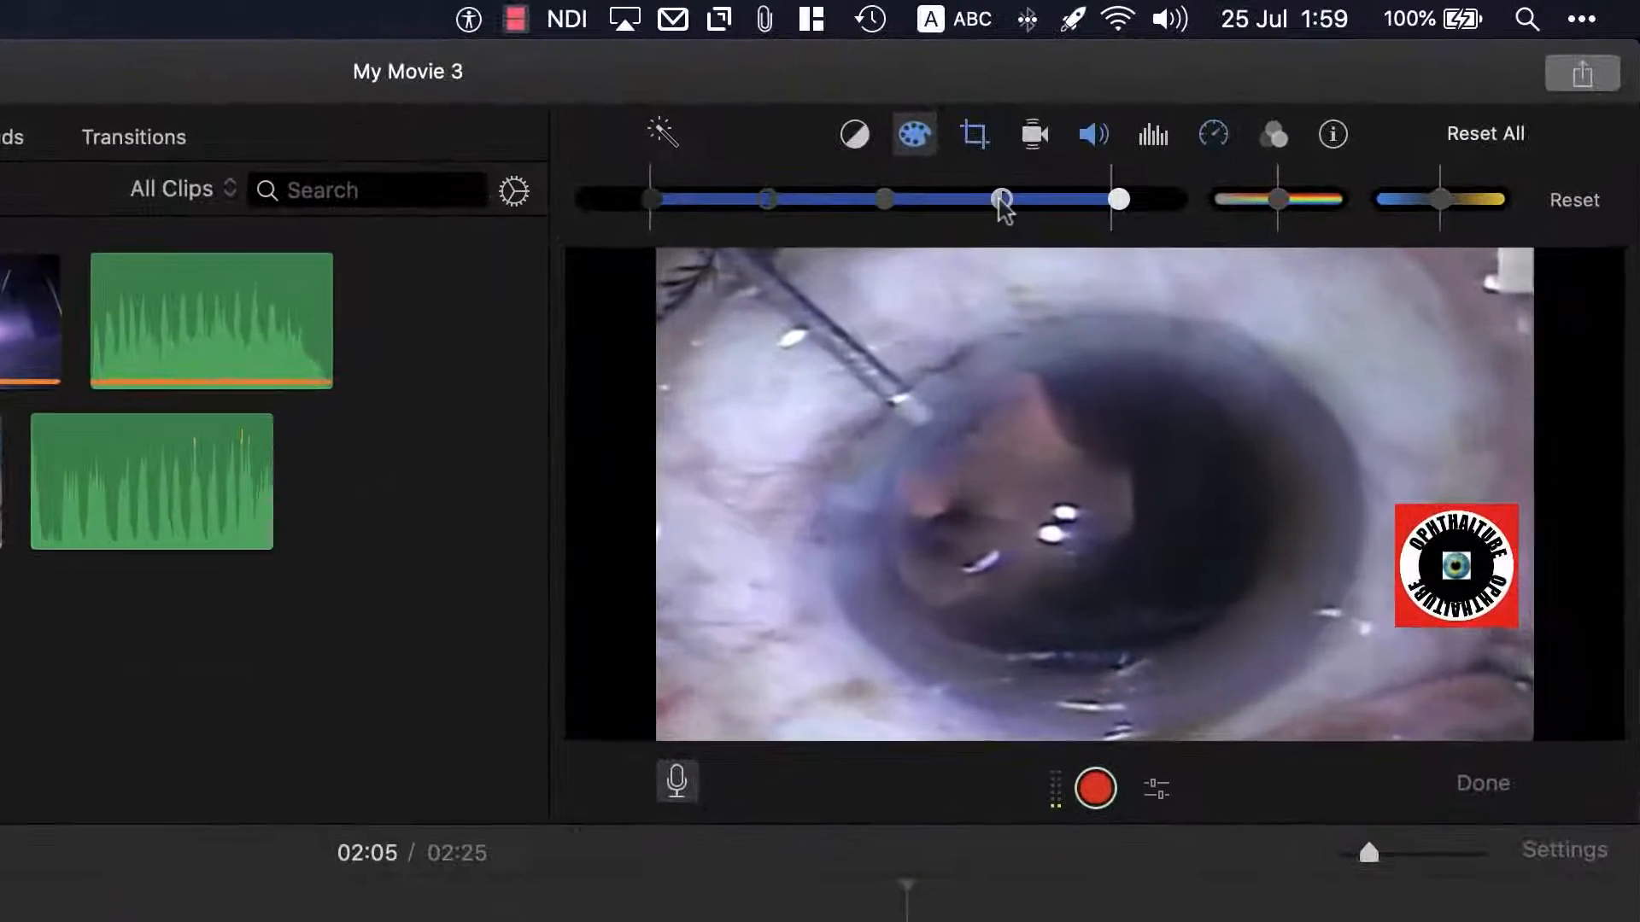
{"action": "mouse_move", "coordinate": [1003, 208]}
{"action": "left_mouse_down"}
{"action": "mouse_move", "coordinate": [1042, 208]}
{"action": "mouse_move", "coordinate": [980, 209]}
{"action": "mouse_move", "coordinate": [996, 202]}
{"action": "left_mouse_up"}
{"action": "left_click_drag", "start_coordinate": [888, 199], "coordinate": [781, 216]}
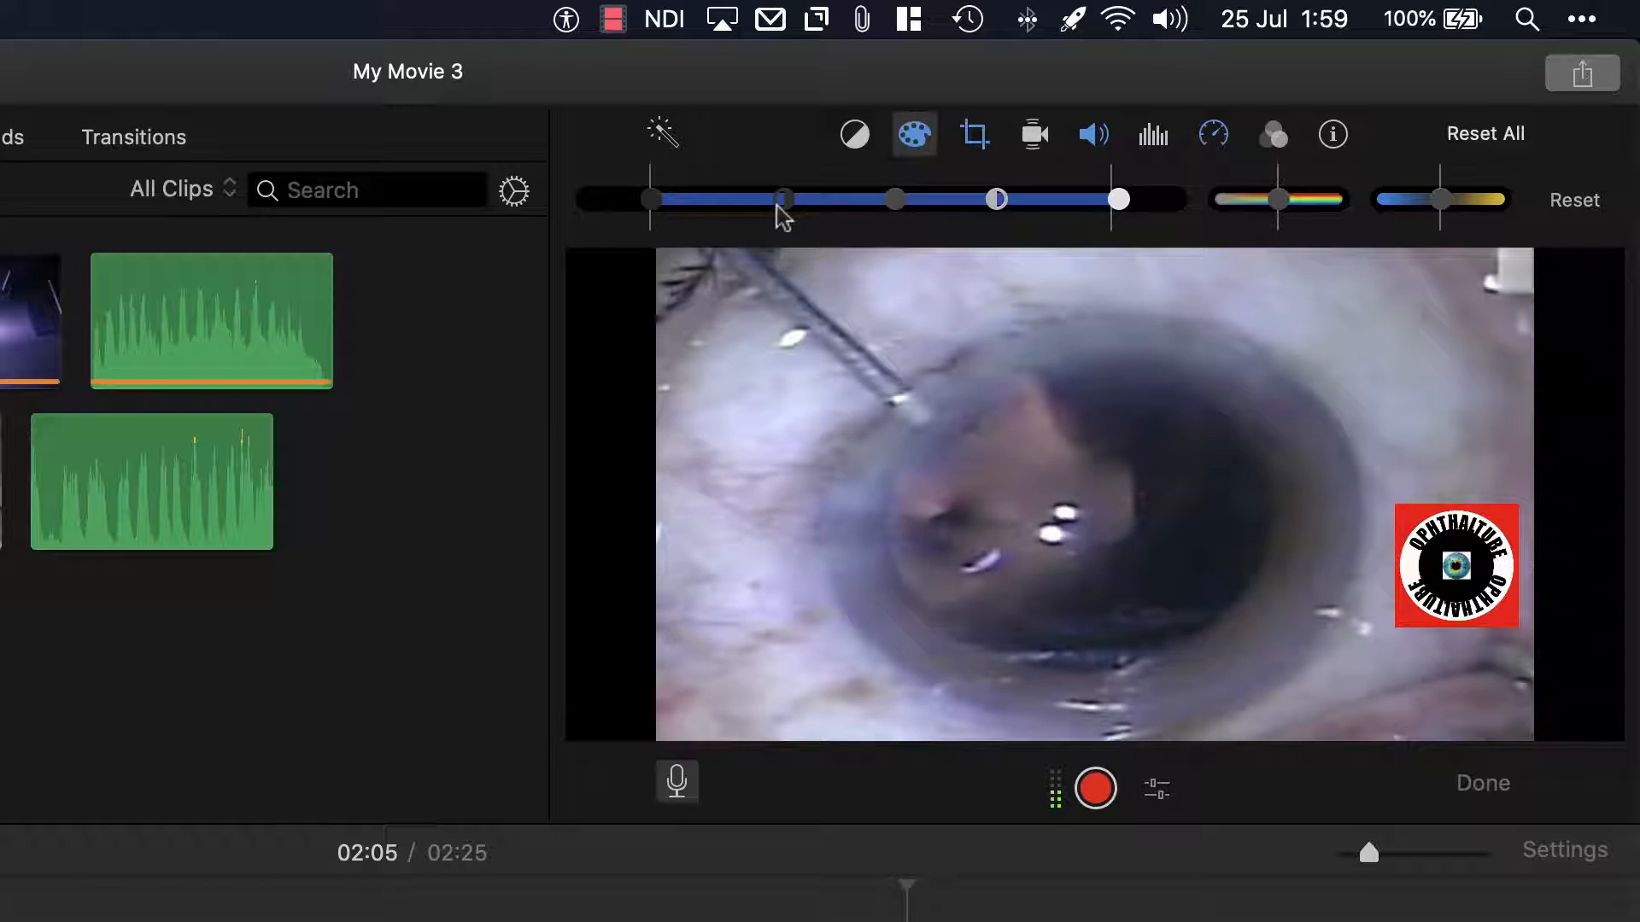
{"action": "left_click", "coordinate": [776, 205]}
{"action": "left_click_drag", "start_coordinate": [695, 206], "coordinate": [652, 205]}
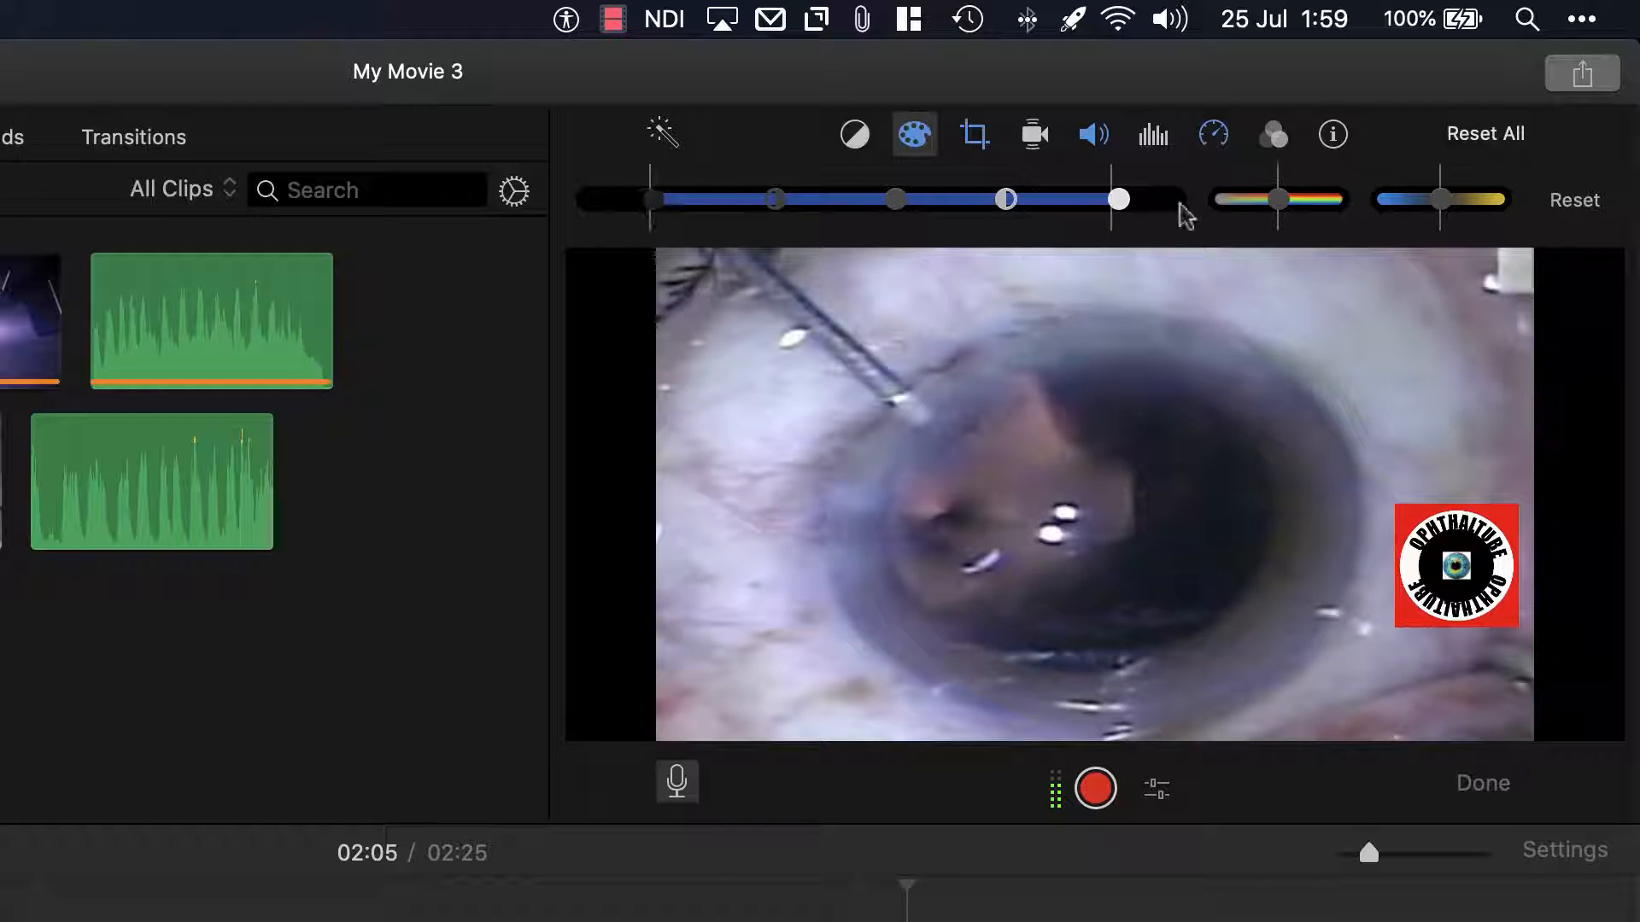
{"action": "mouse_move", "coordinate": [1439, 201]}
{"action": "left_mouse_down"}
{"action": "mouse_move", "coordinate": [1472, 205]}
{"action": "mouse_move", "coordinate": [1404, 207]}
{"action": "mouse_move", "coordinate": [1469, 205]}
{"action": "mouse_move", "coordinate": [1441, 206]}
{"action": "left_mouse_up"}
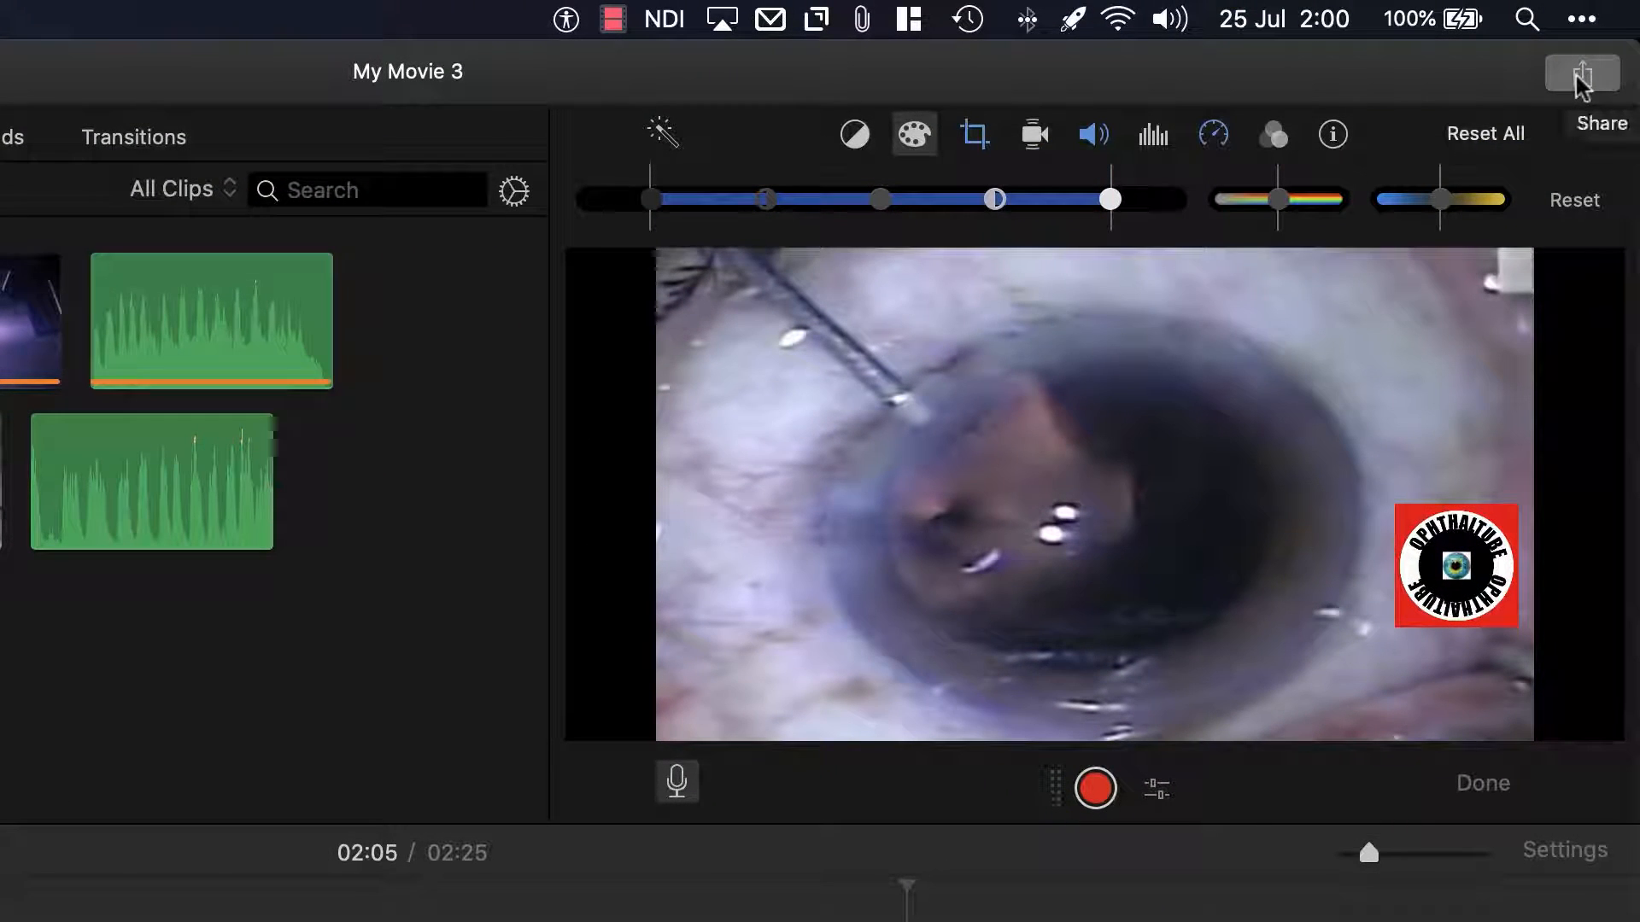
- Start exporting the movie as a file and title it Phaco Chop
{"action": "left_click", "coordinate": [1582, 75]}
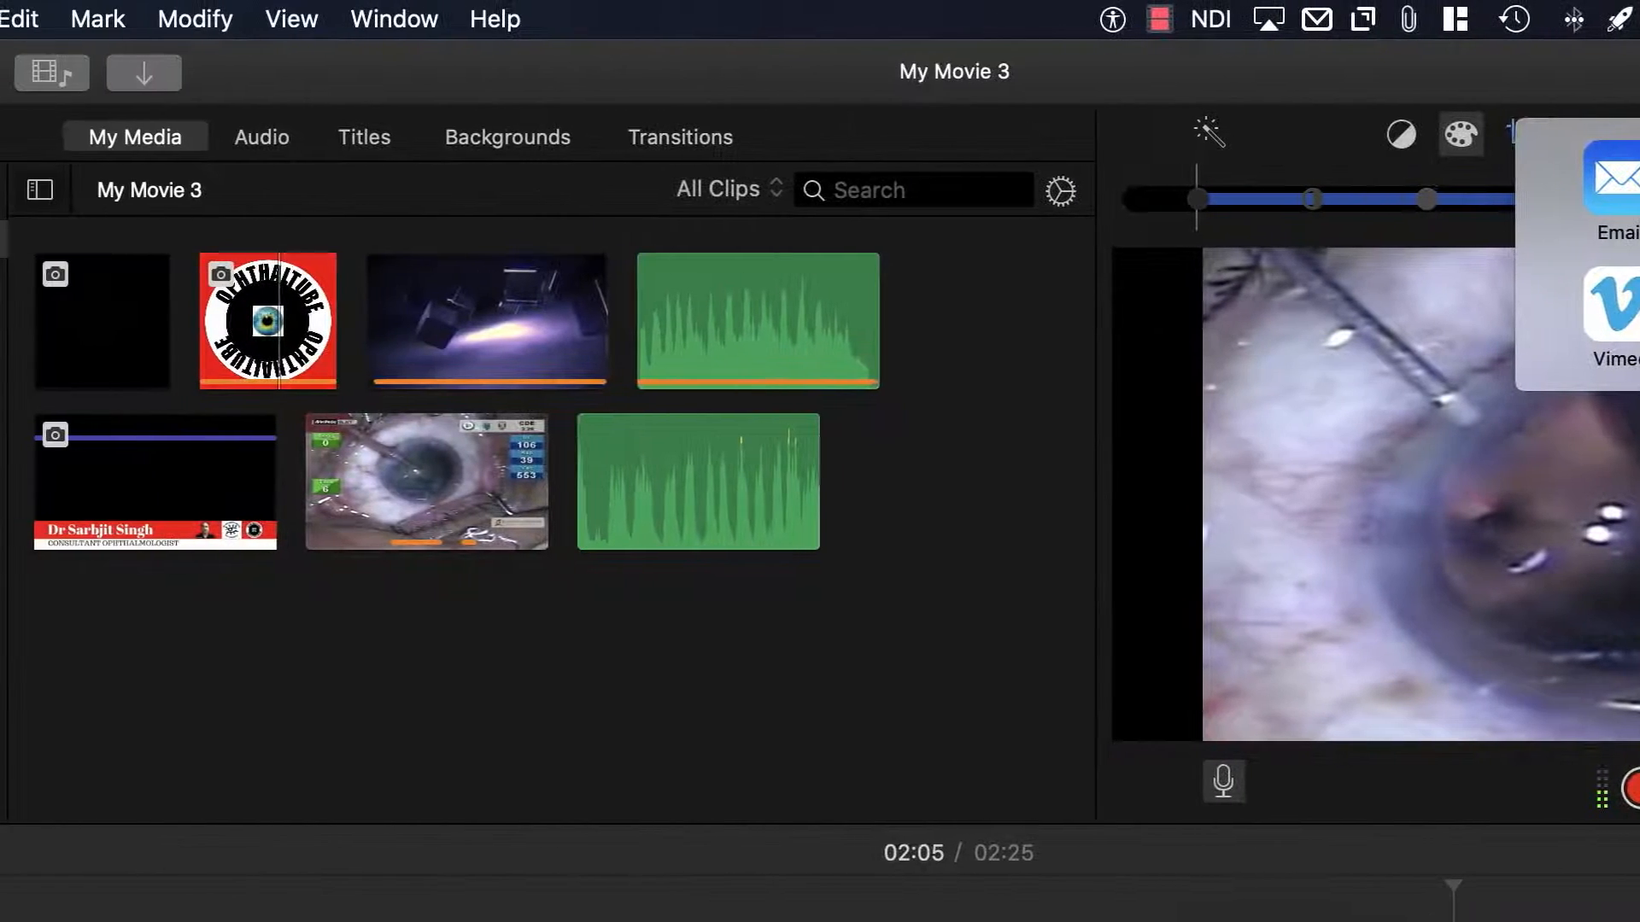
{"action": "left_click", "coordinate": [1511, 319]}
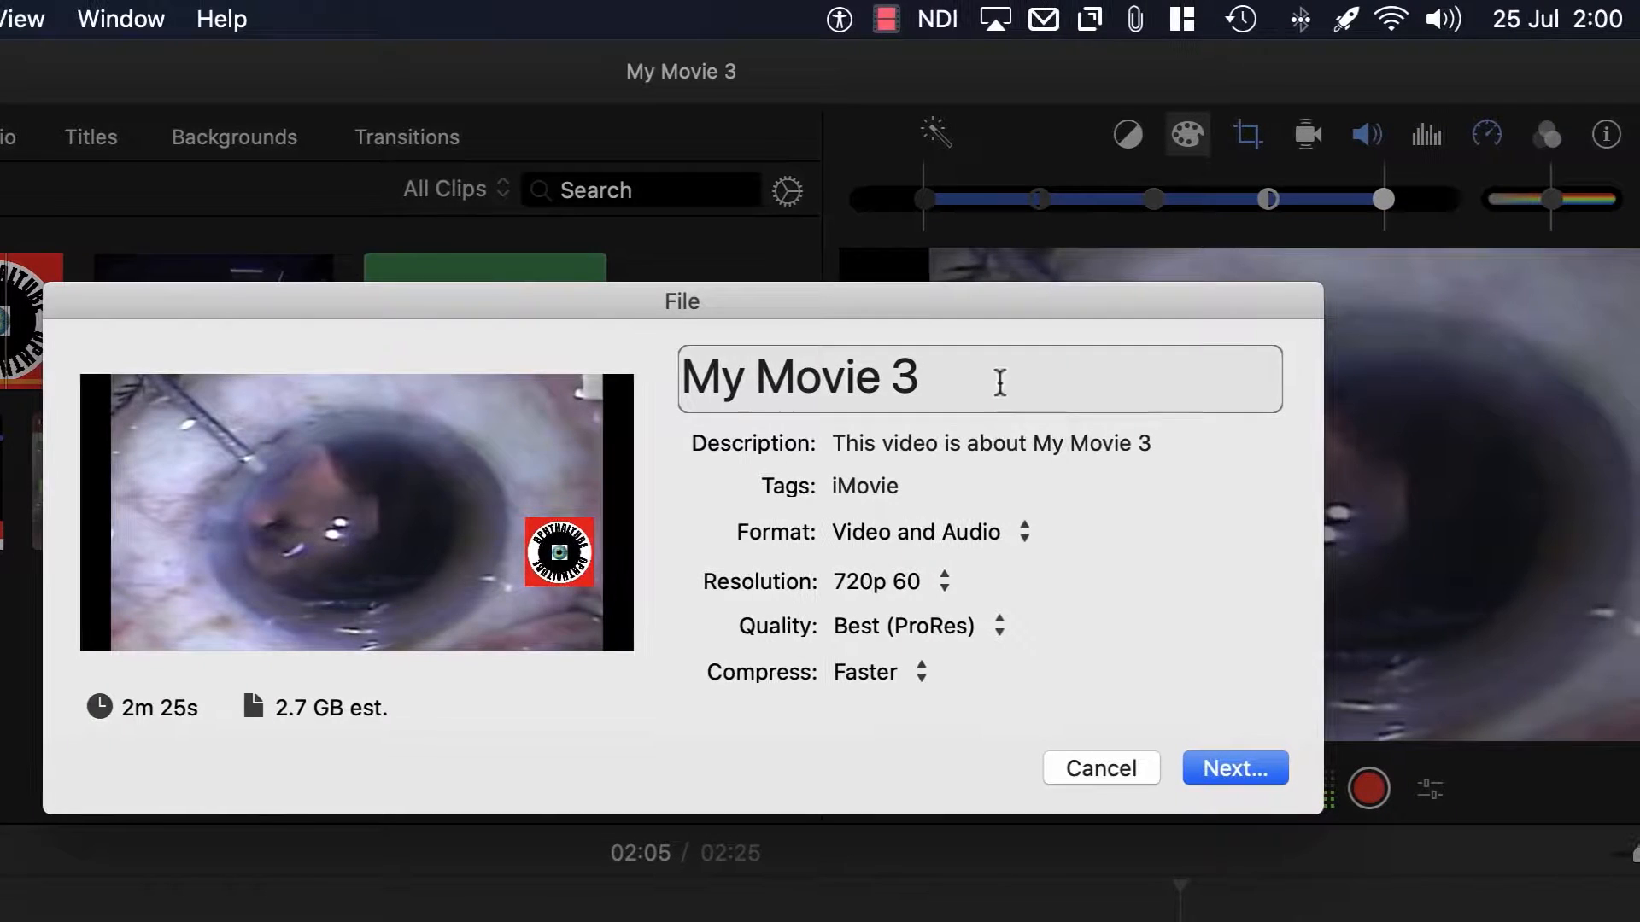
{"action": "left_click", "coordinate": [1272, 383]}
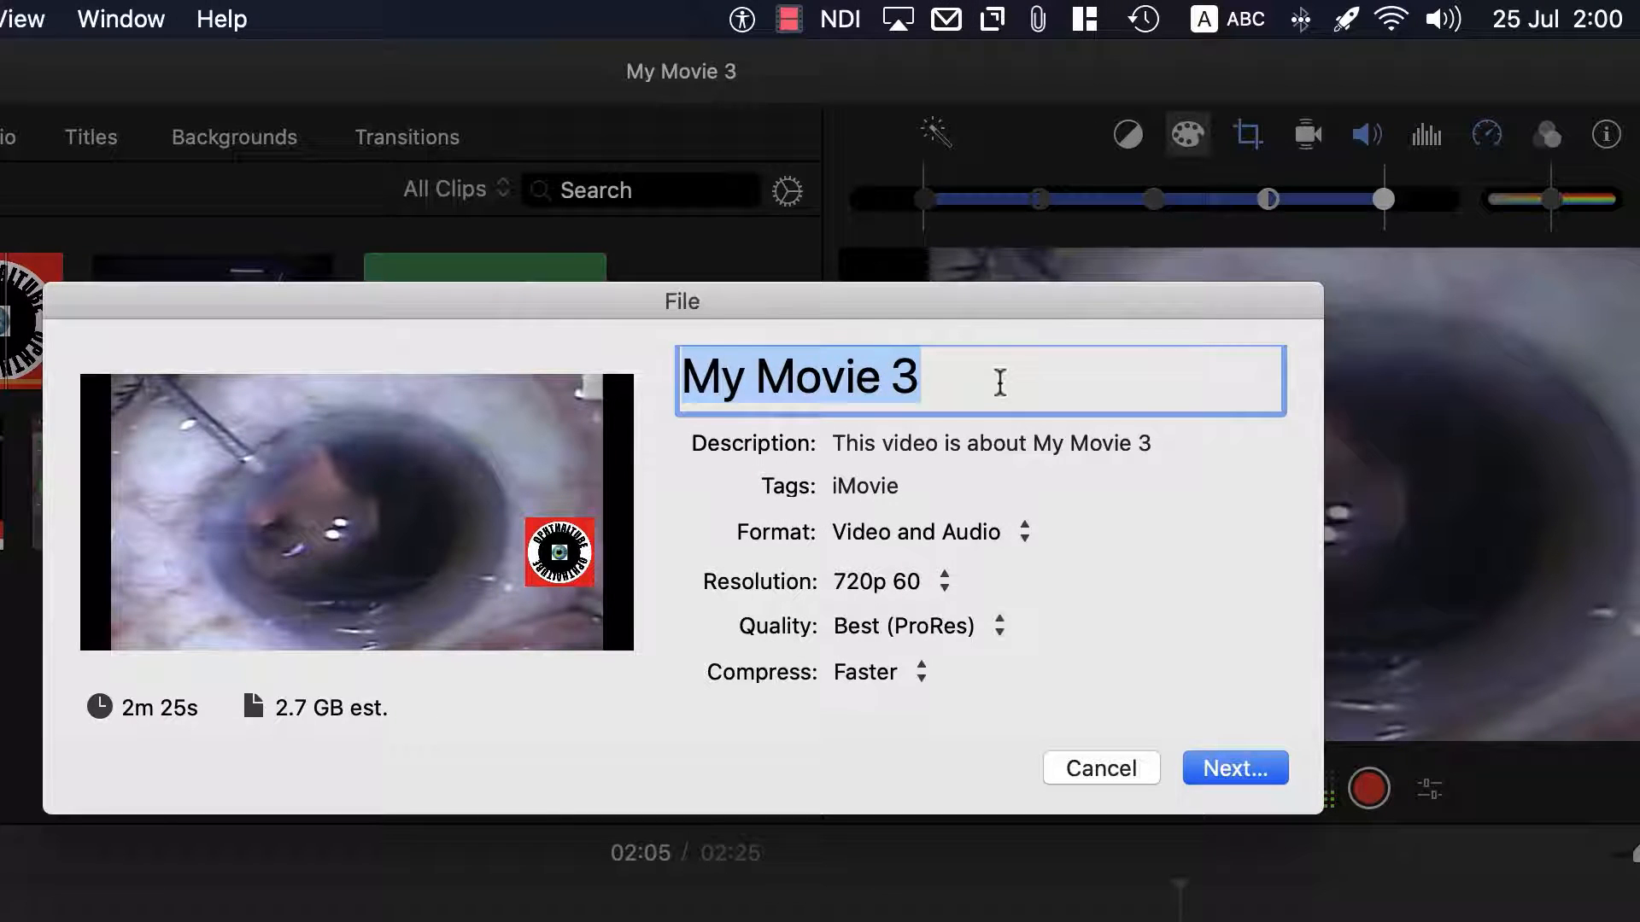
{"action": "type", "text": "Phaco"}
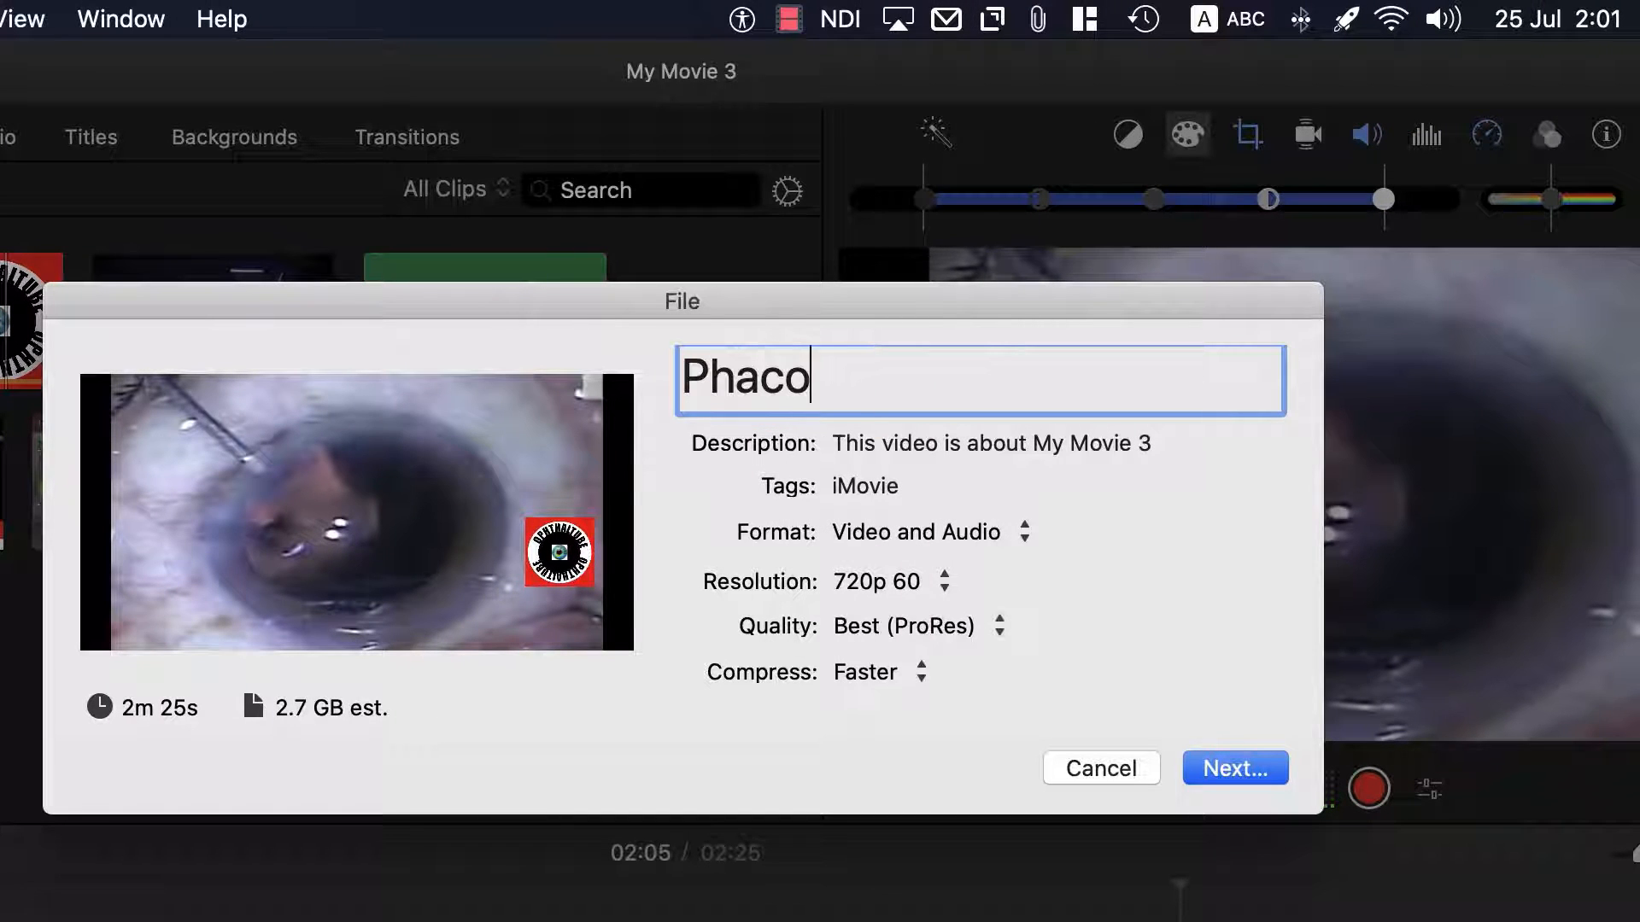
{"action": "type", "text": " Chop"}
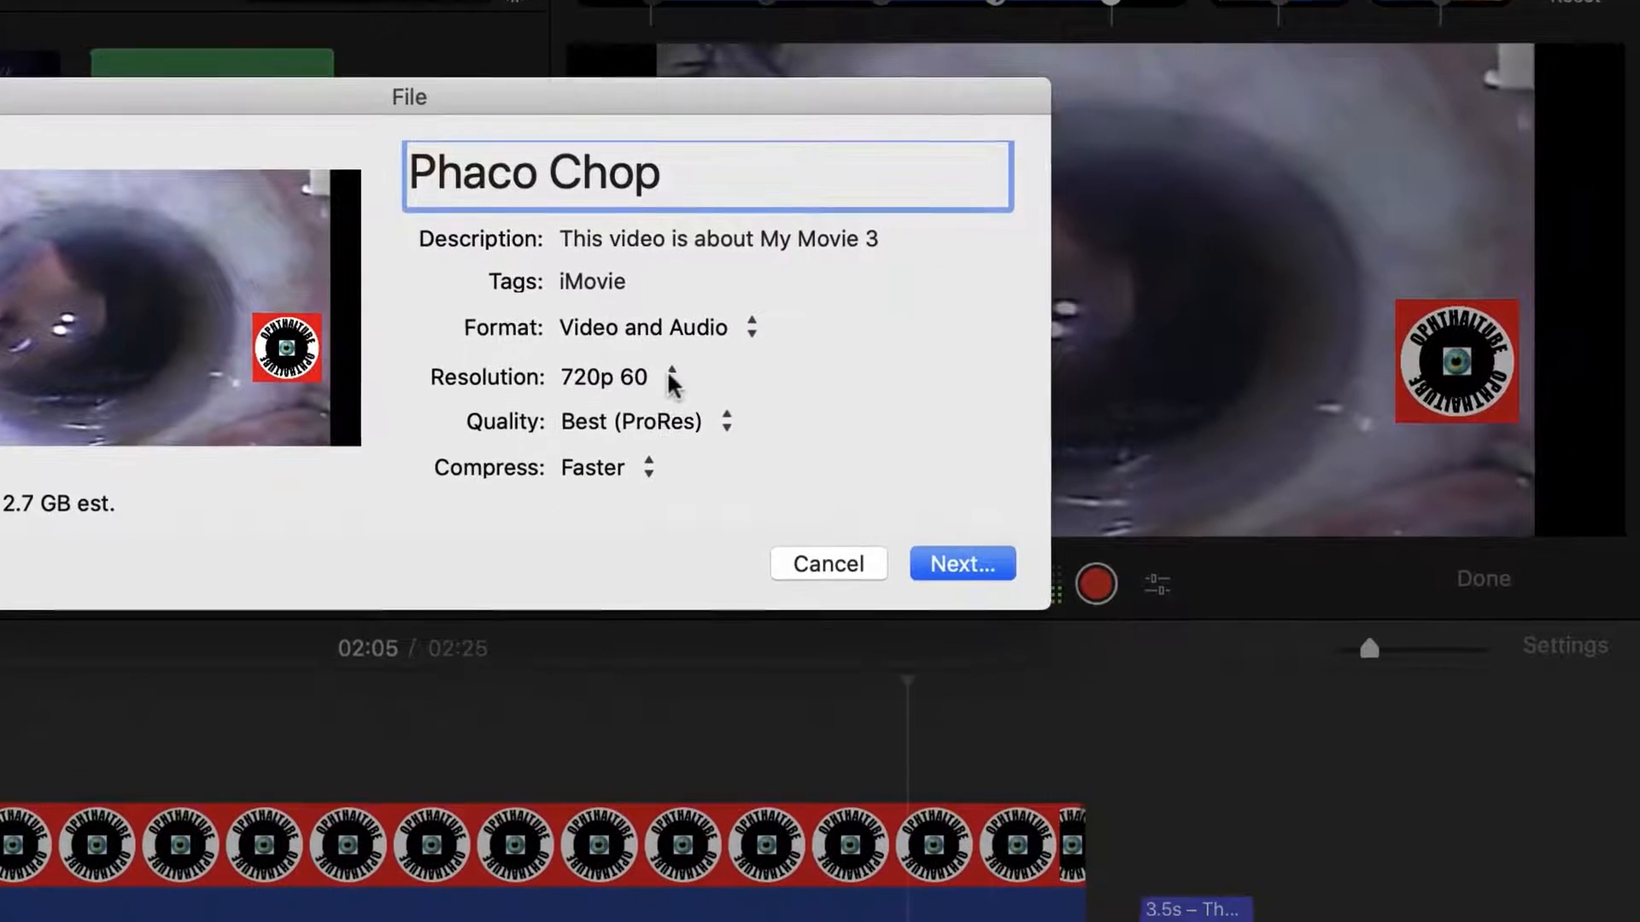
- Keep the export resolution at 720p 60 and save the Phaco Chop file to the Downloads folder
{"action": "left_click", "coordinate": [669, 376]}
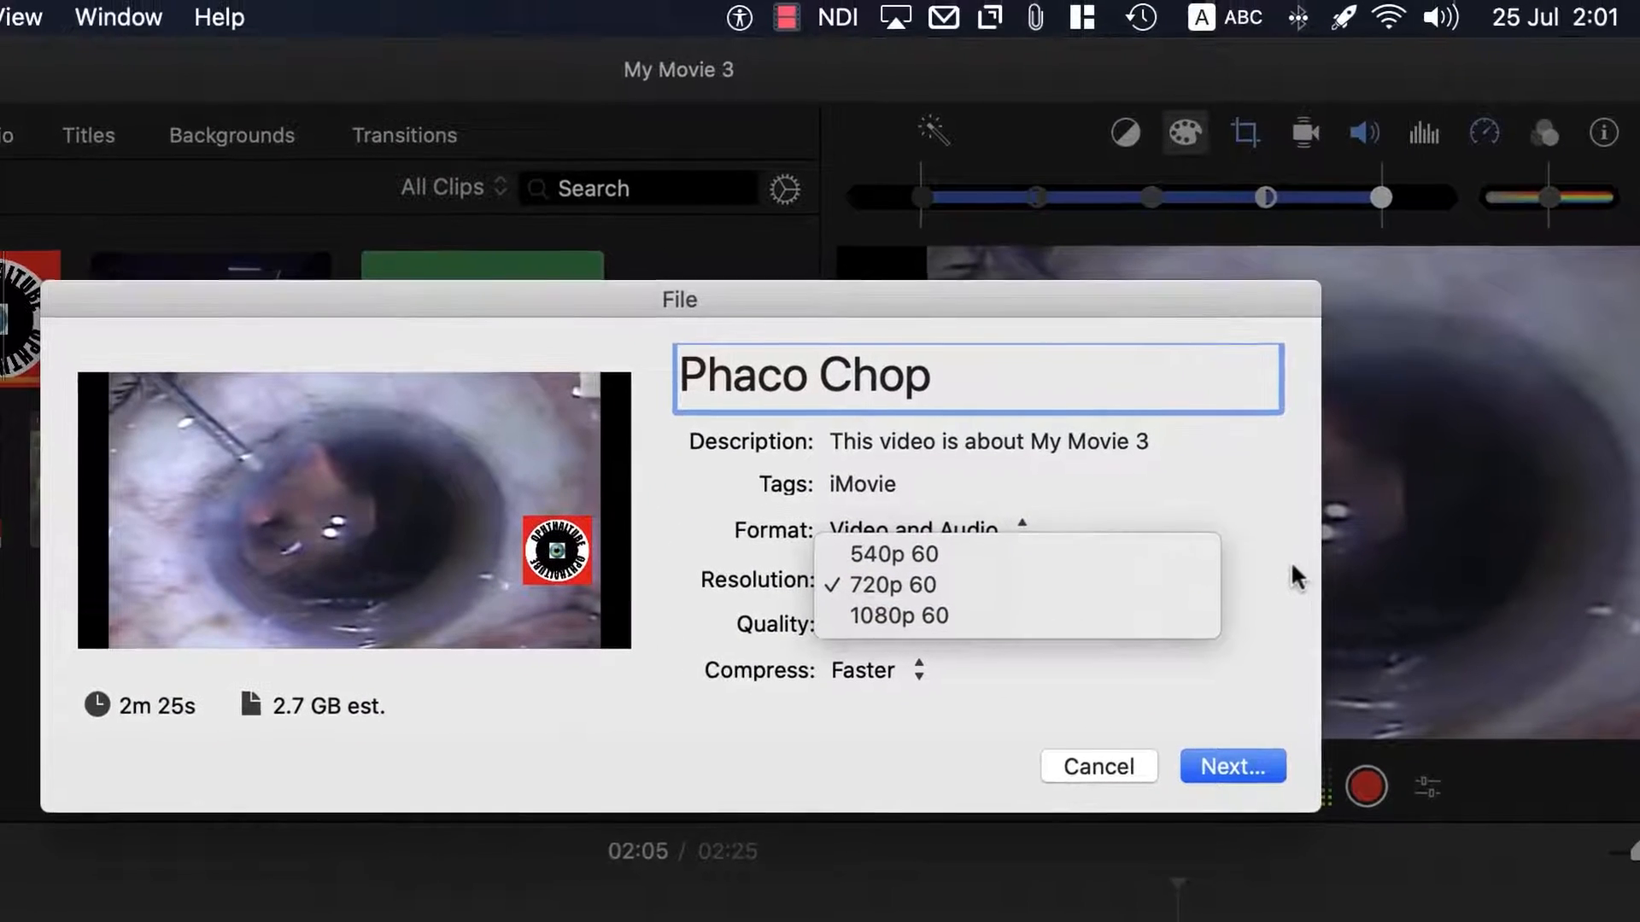
{"action": "left_click", "coordinate": [1020, 358]}
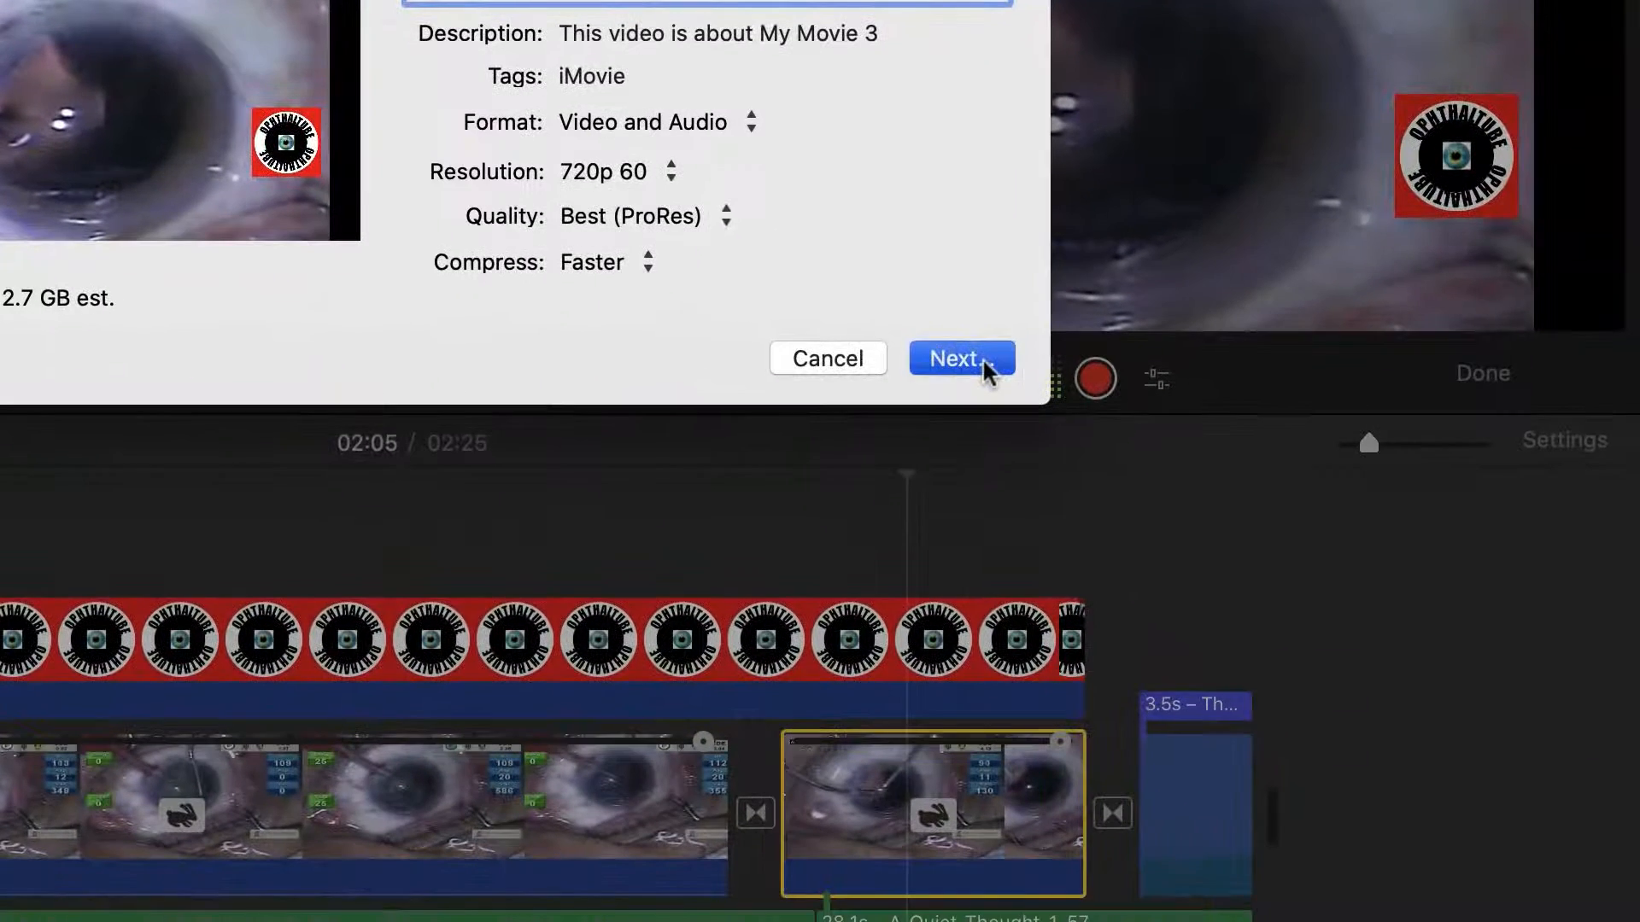
{"action": "left_click", "coordinate": [982, 357]}
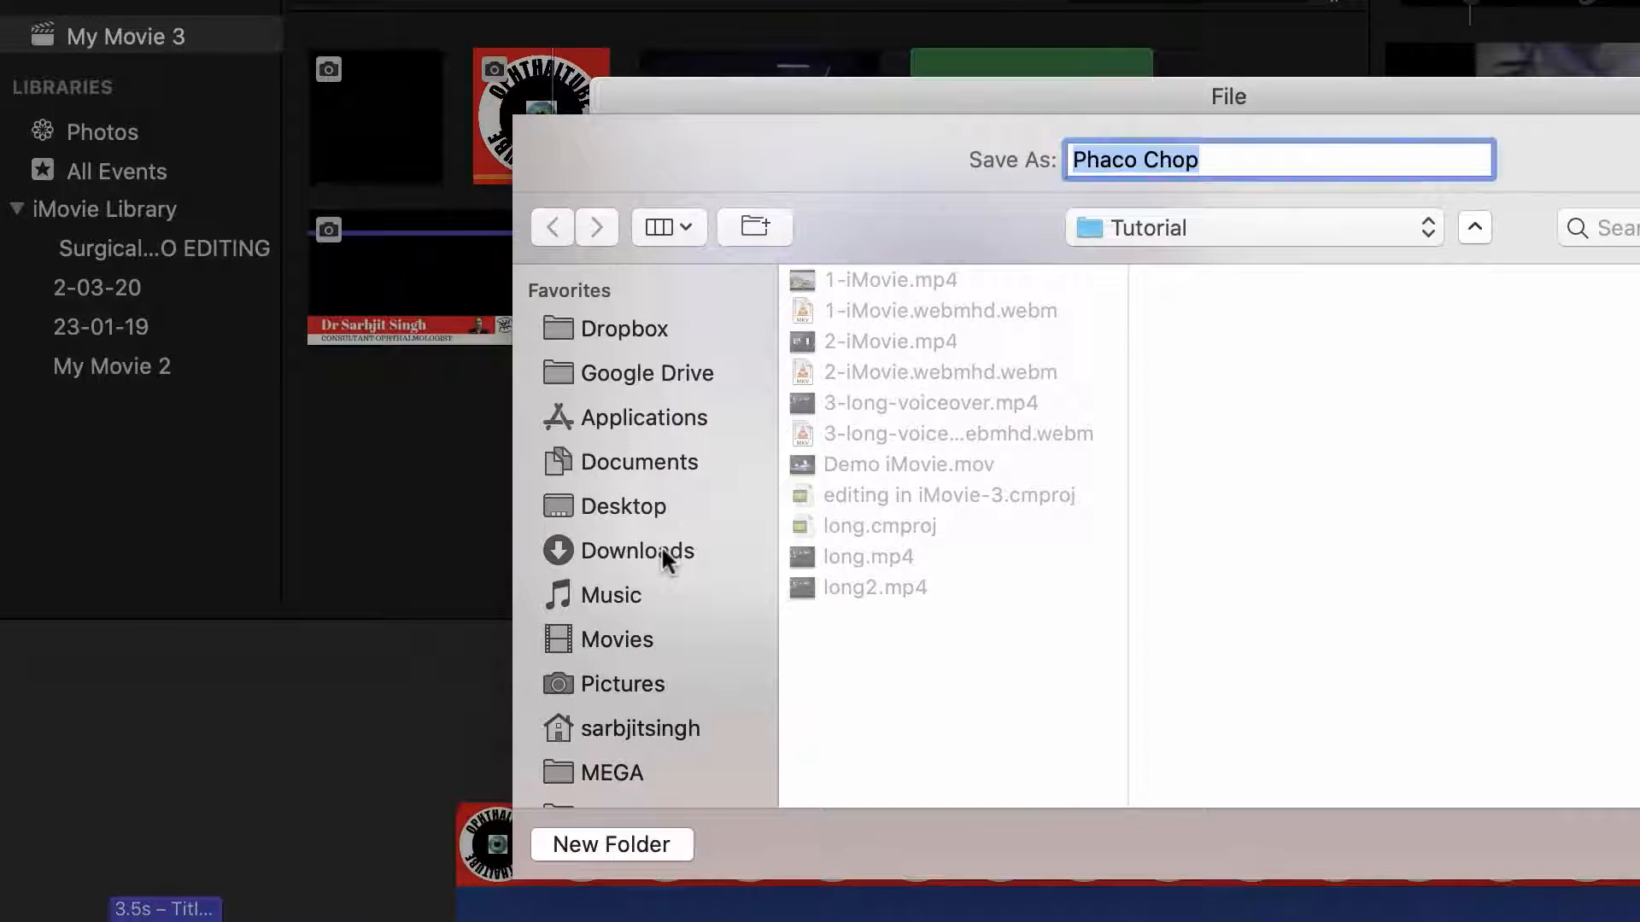
{"action": "left_click", "coordinate": [663, 551]}
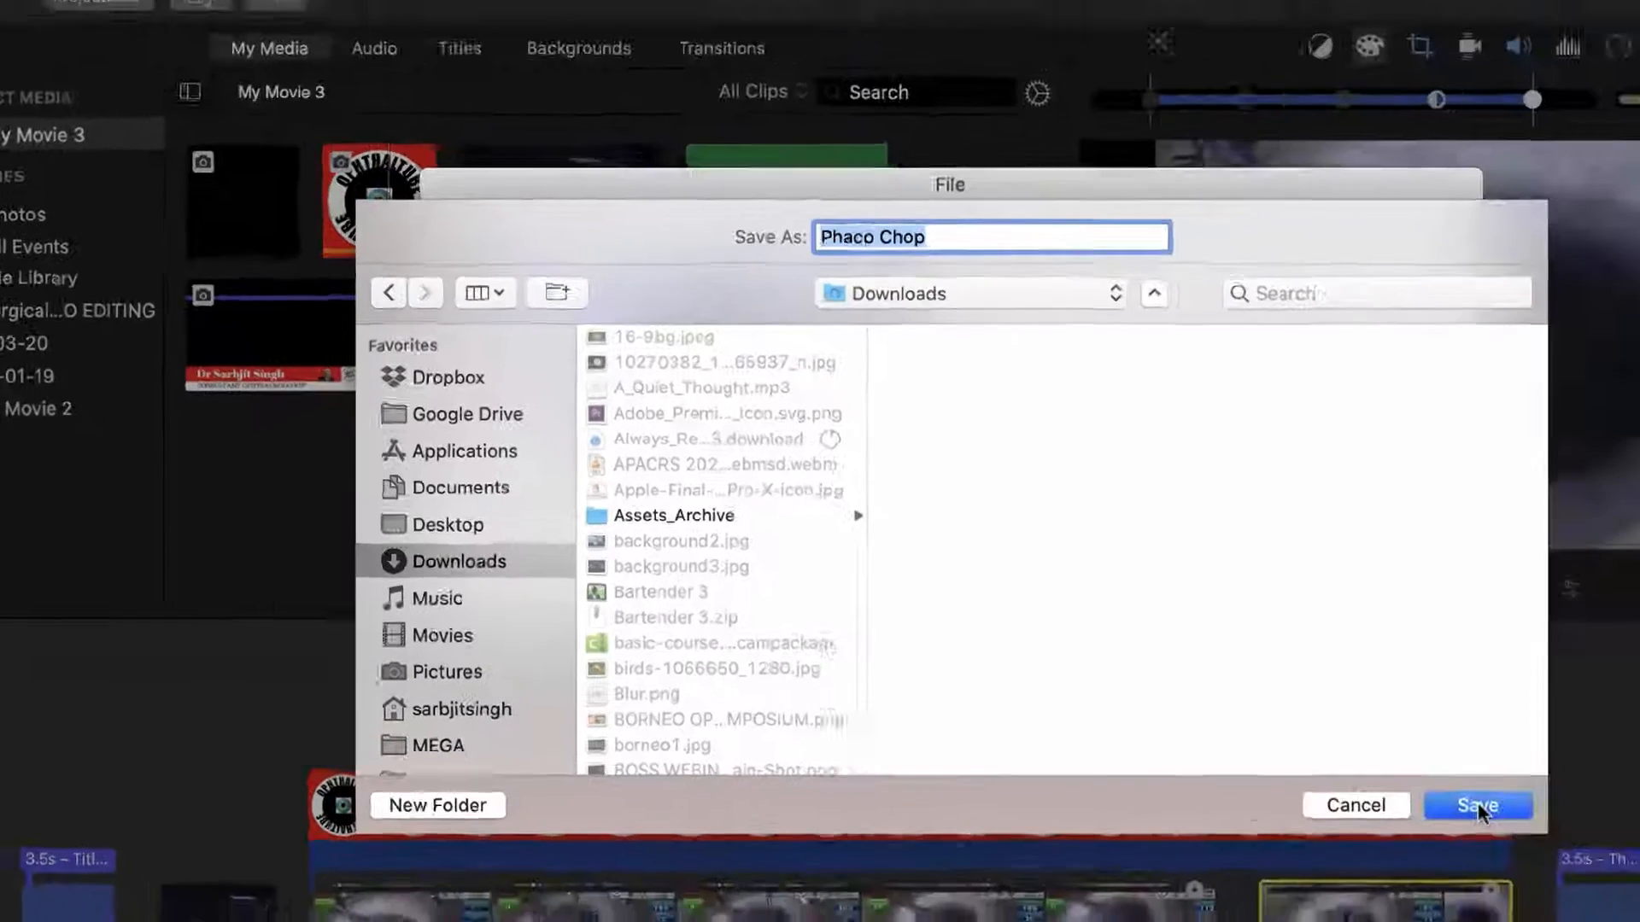
{"action": "left_click", "coordinate": [1469, 802]}
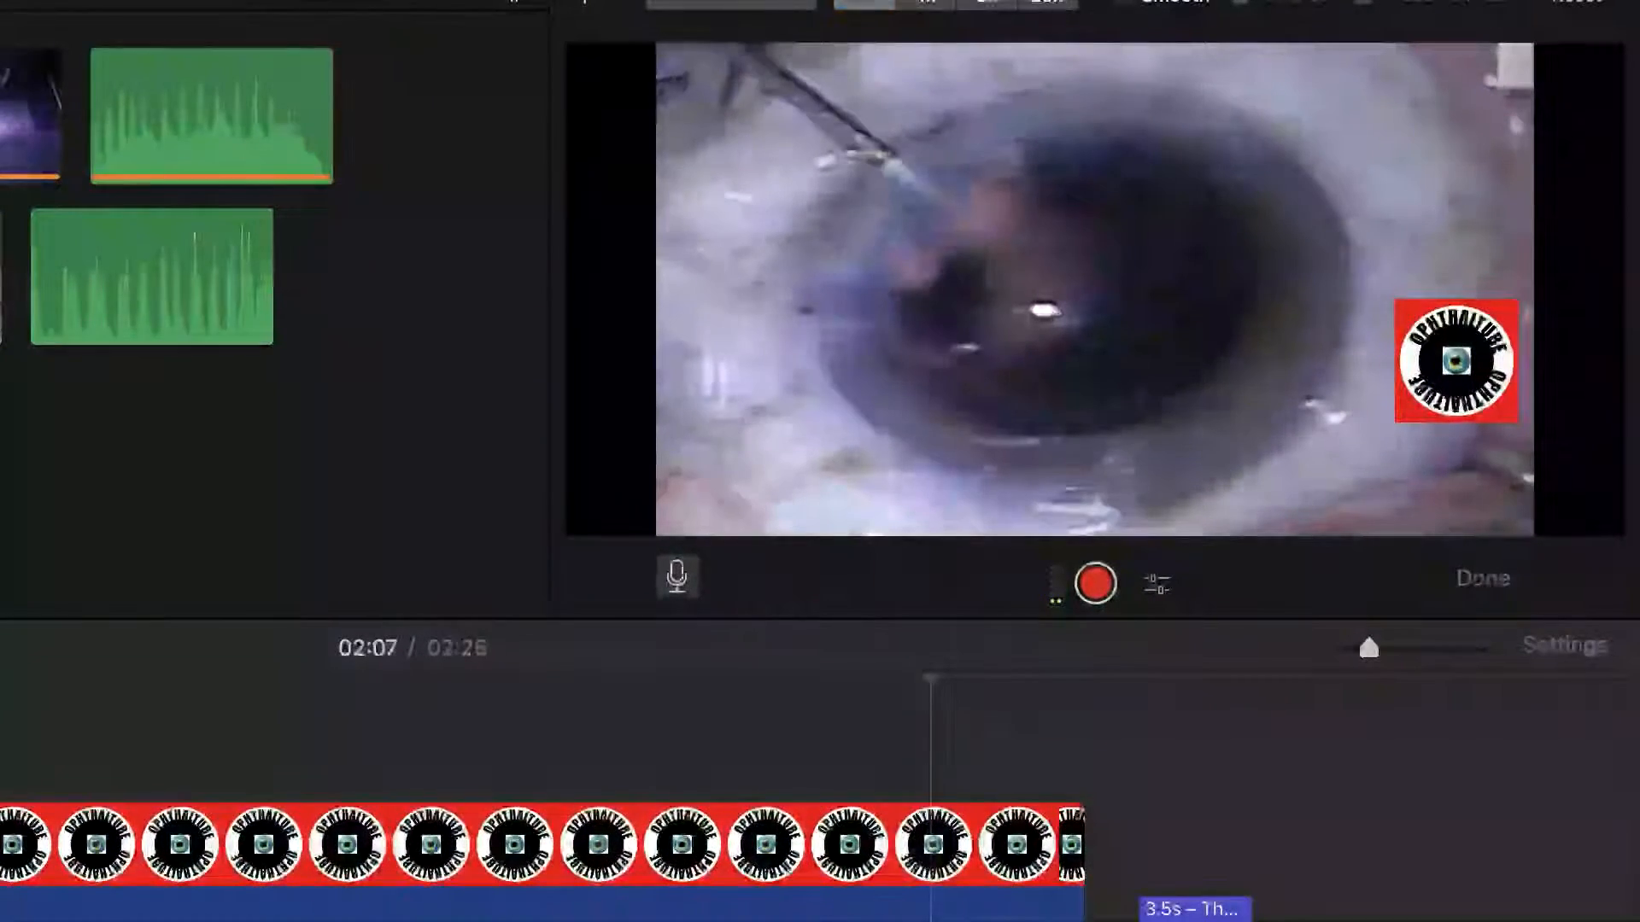
- Switch to Finder and play the exported Phaco Chop.mov from the Downloads folder in QuickTime Player
{"action": "key", "text": "super+Tab"}
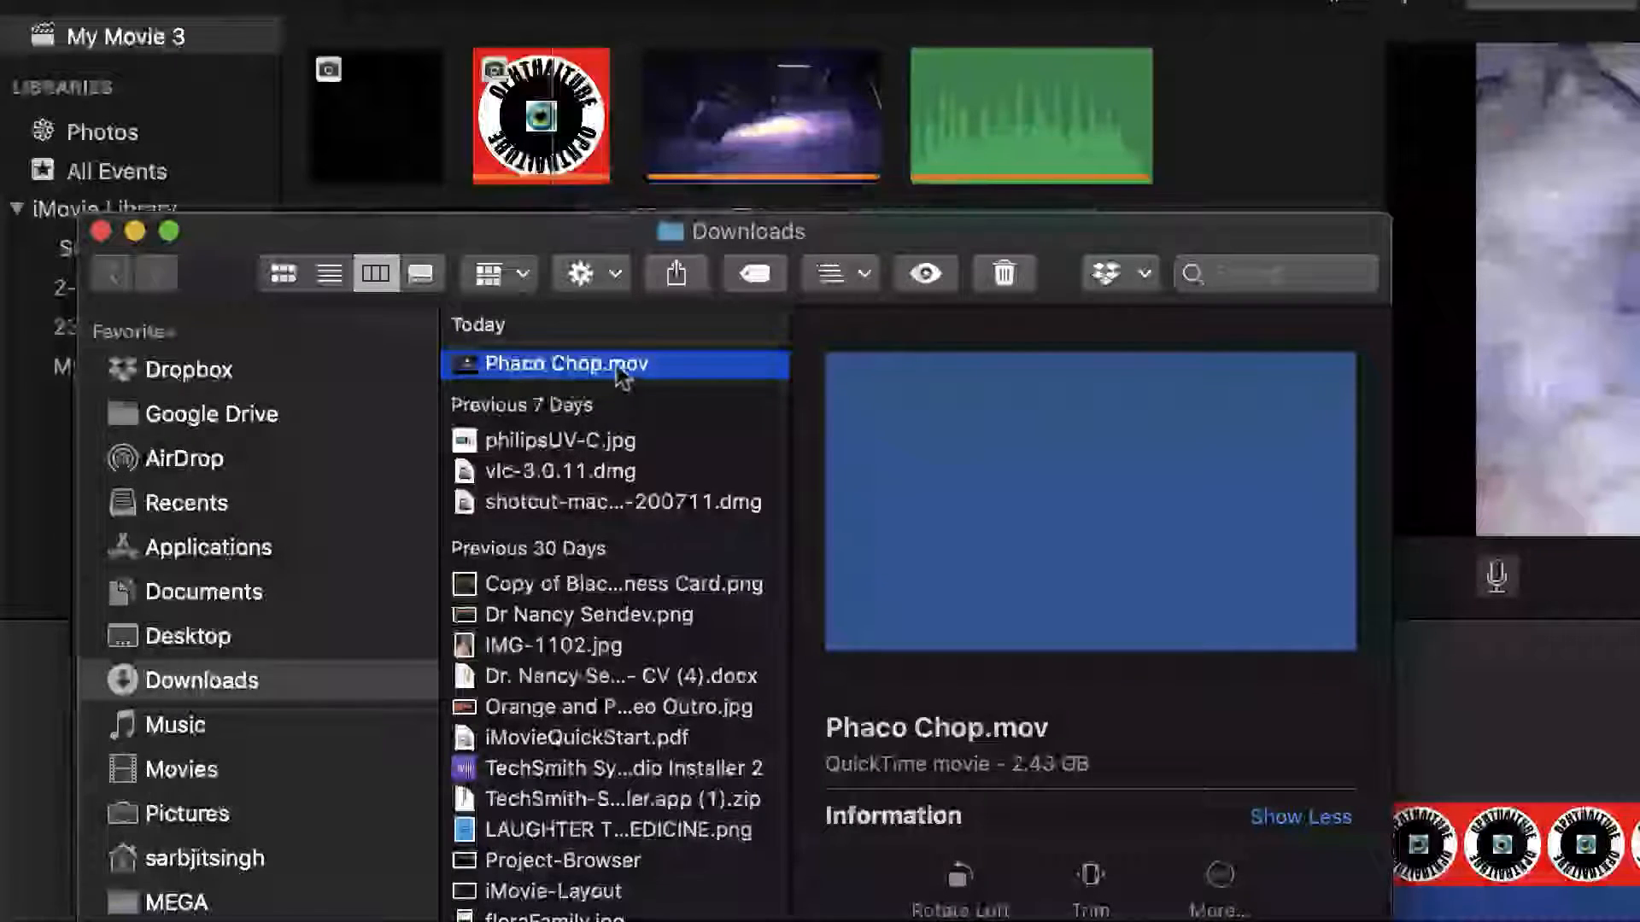
{"action": "right_click", "coordinate": [619, 169]}
{"action": "mouse_move", "coordinate": [939, 412]}
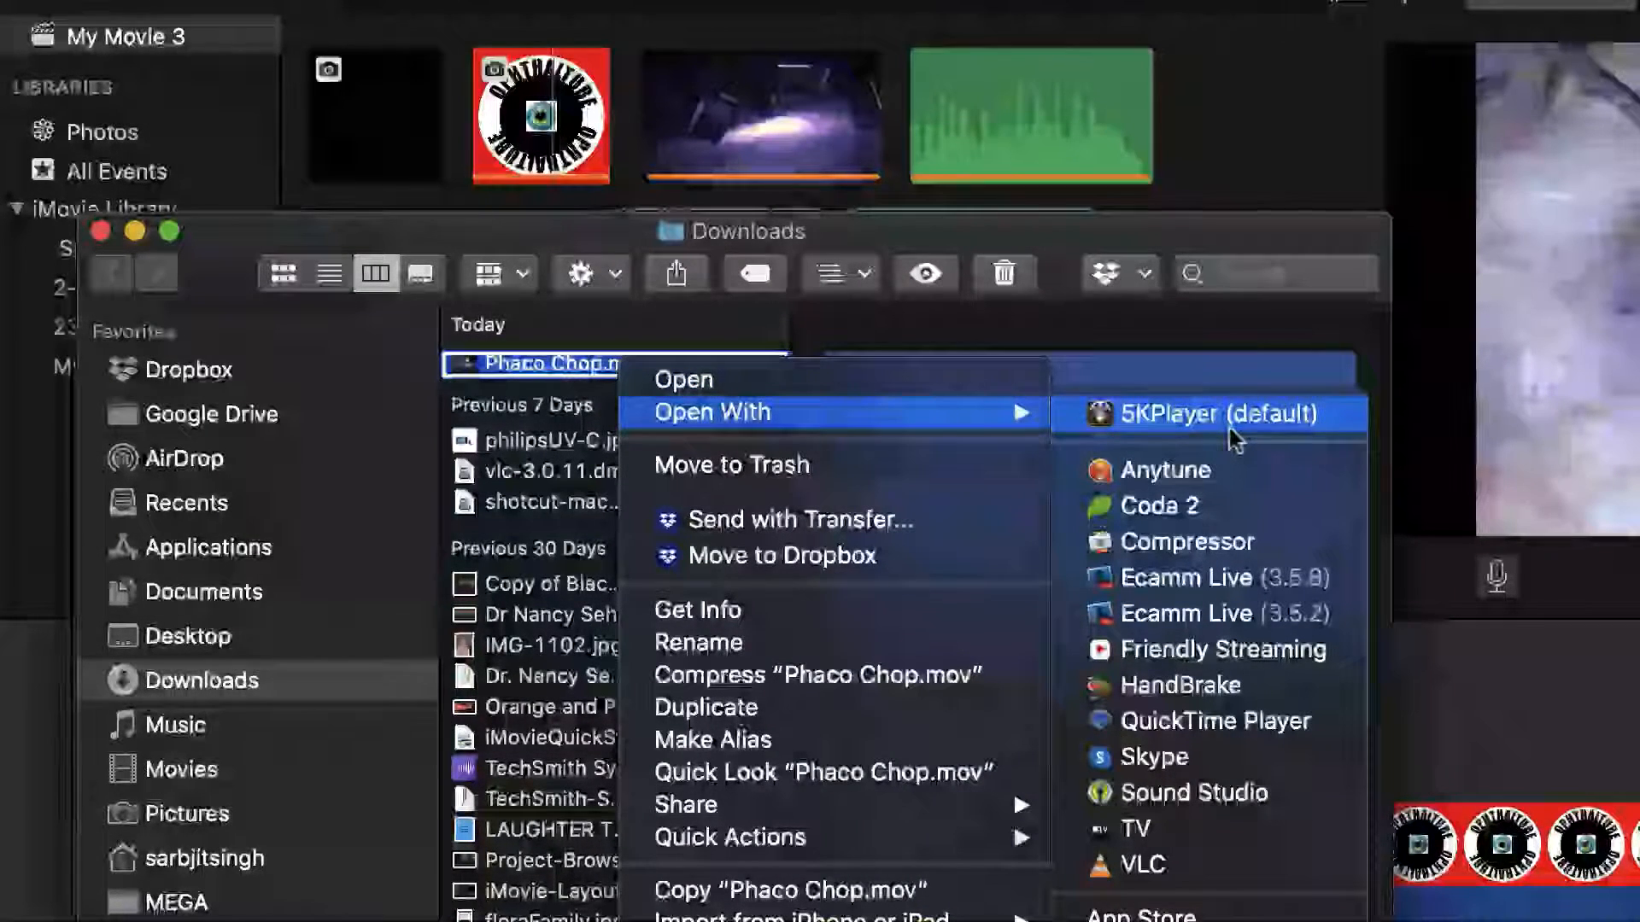
{"action": "left_click", "coordinate": [1295, 727]}
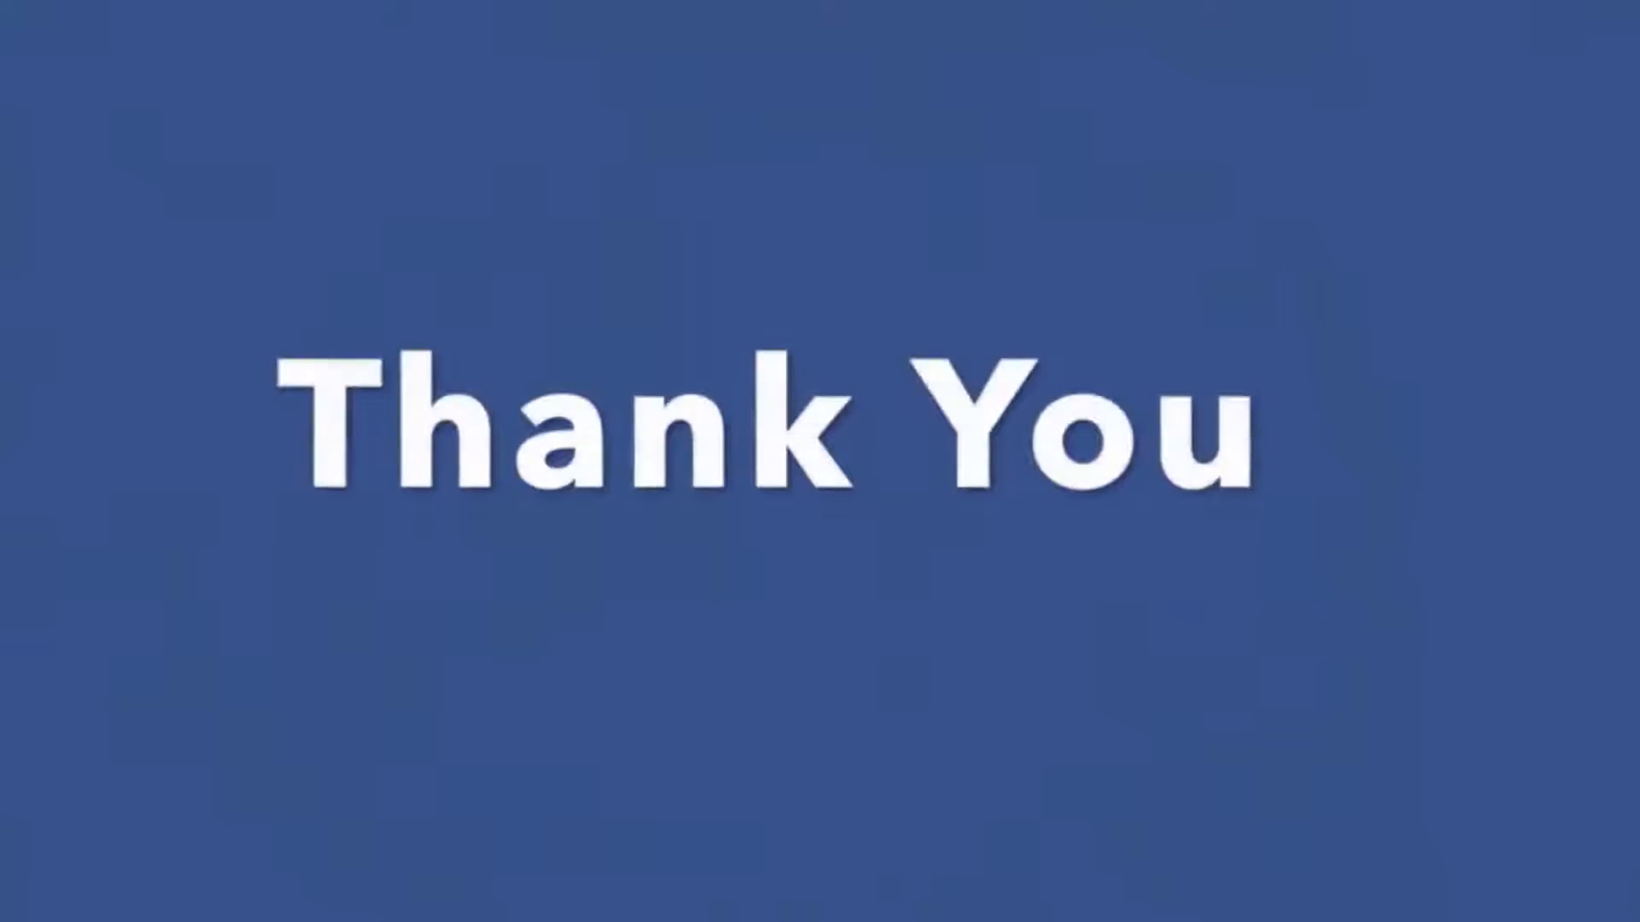
{"action": "mouse_move", "coordinate": [1387, 761]}
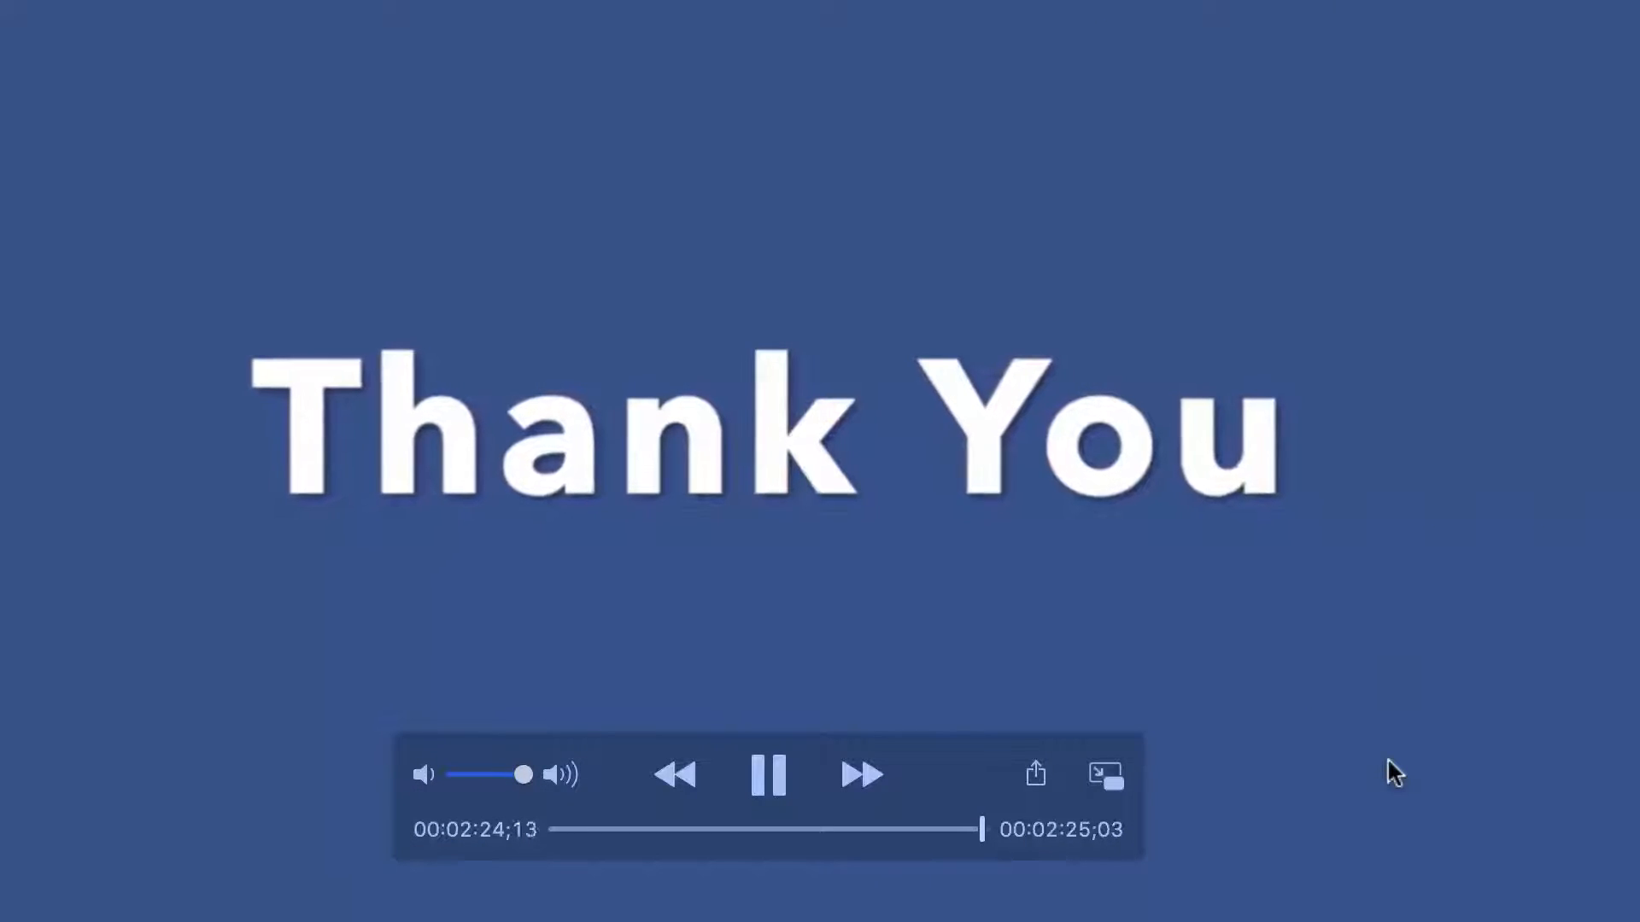
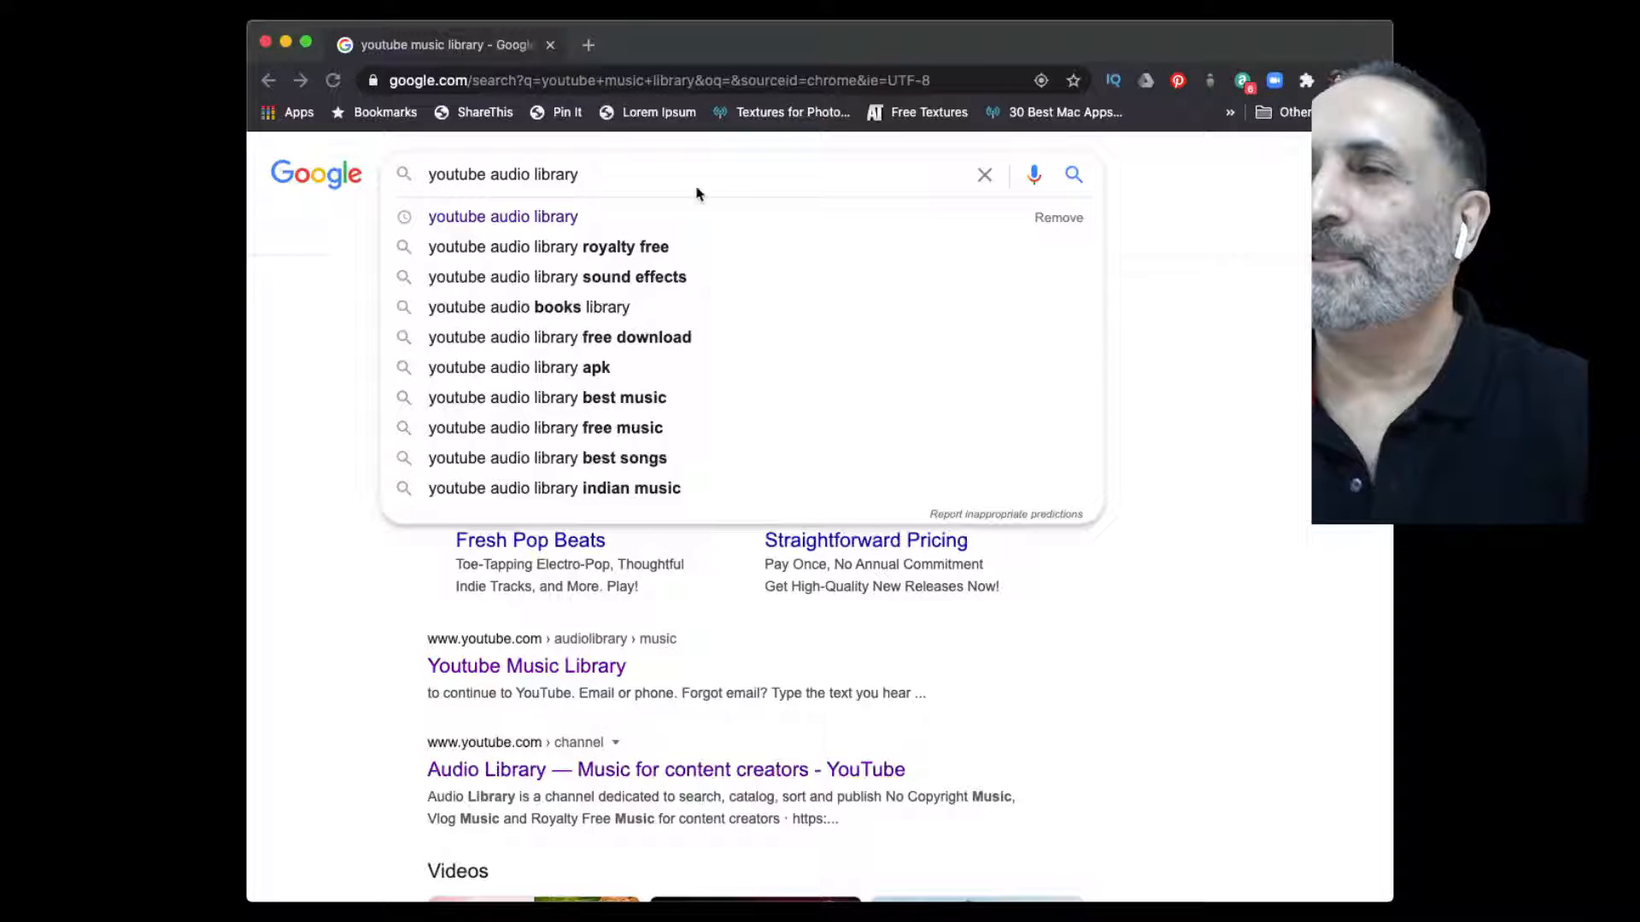
- In Chrome, search Google for "youtube audio library" and open the YouTube Audio Library result
{"action": "left_click", "coordinate": [642, 176]}
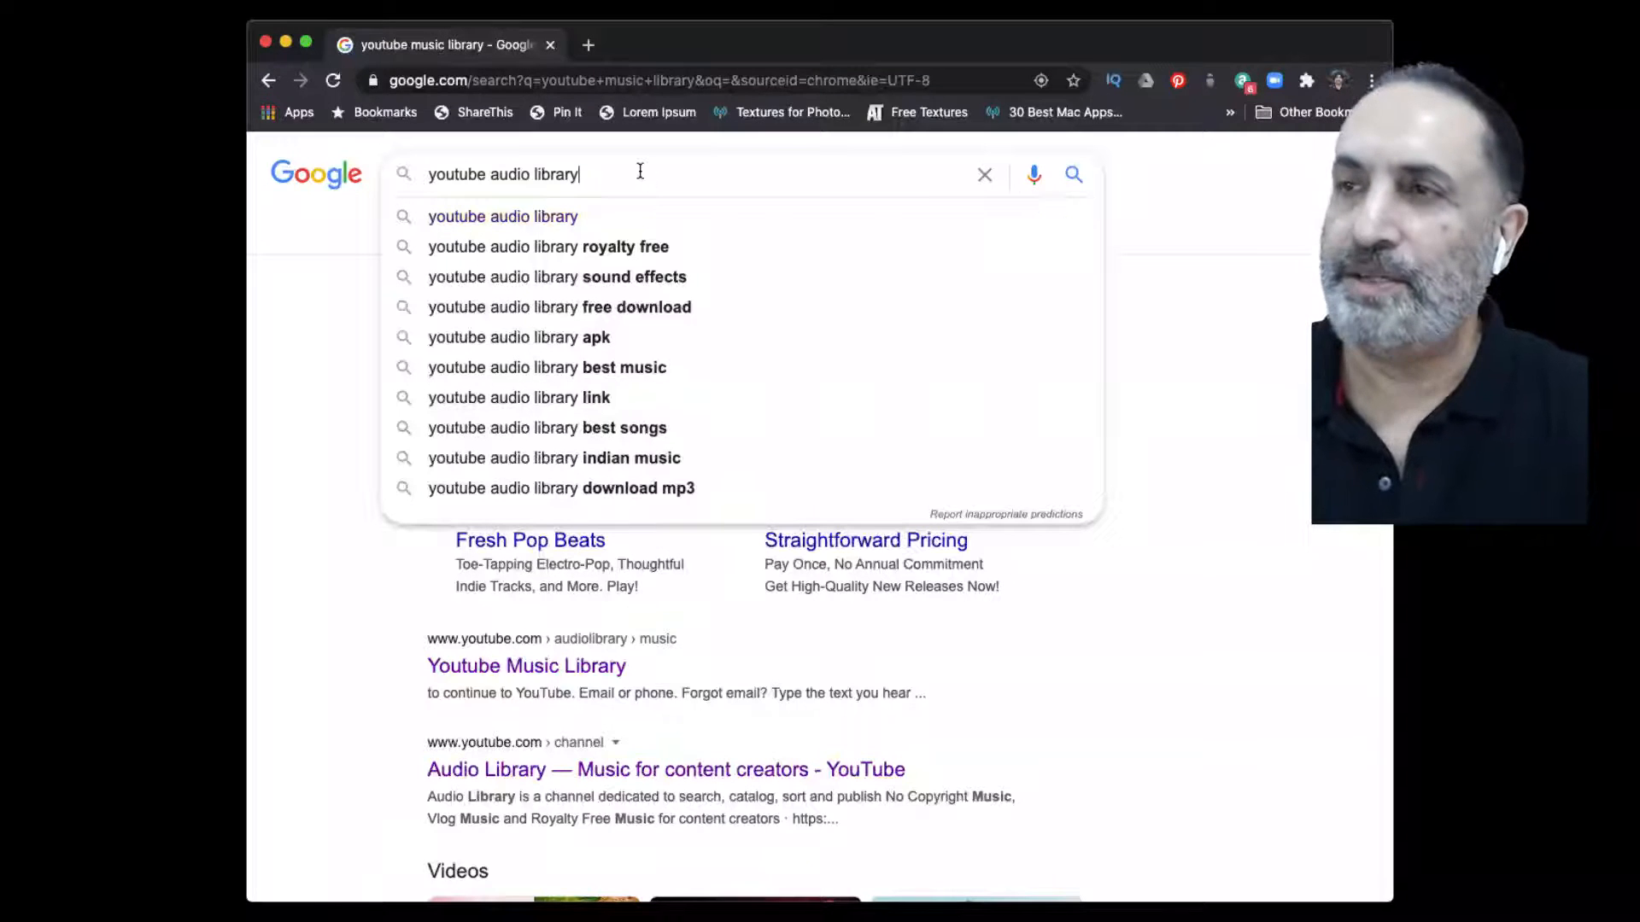
{"action": "key", "text": "Return"}
{"action": "scroll", "coordinate": [639, 170], "scroll_direction": "down", "scroll_amount": 1}
{"action": "left_click", "coordinate": [553, 294]}
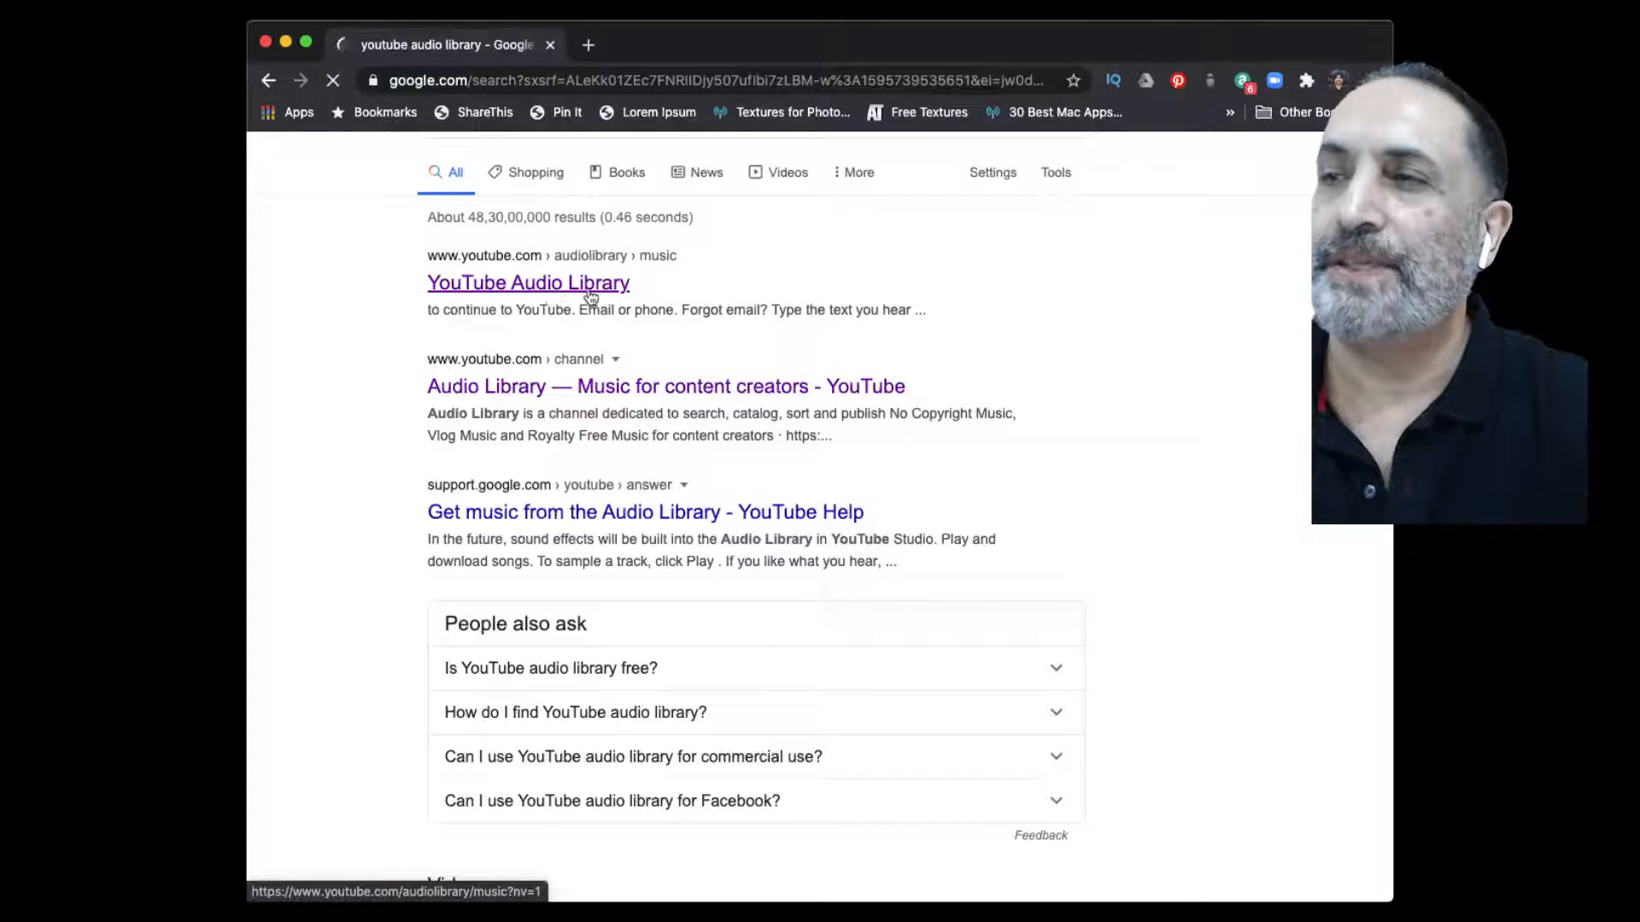
{"action": "left_click", "coordinate": [590, 294]}
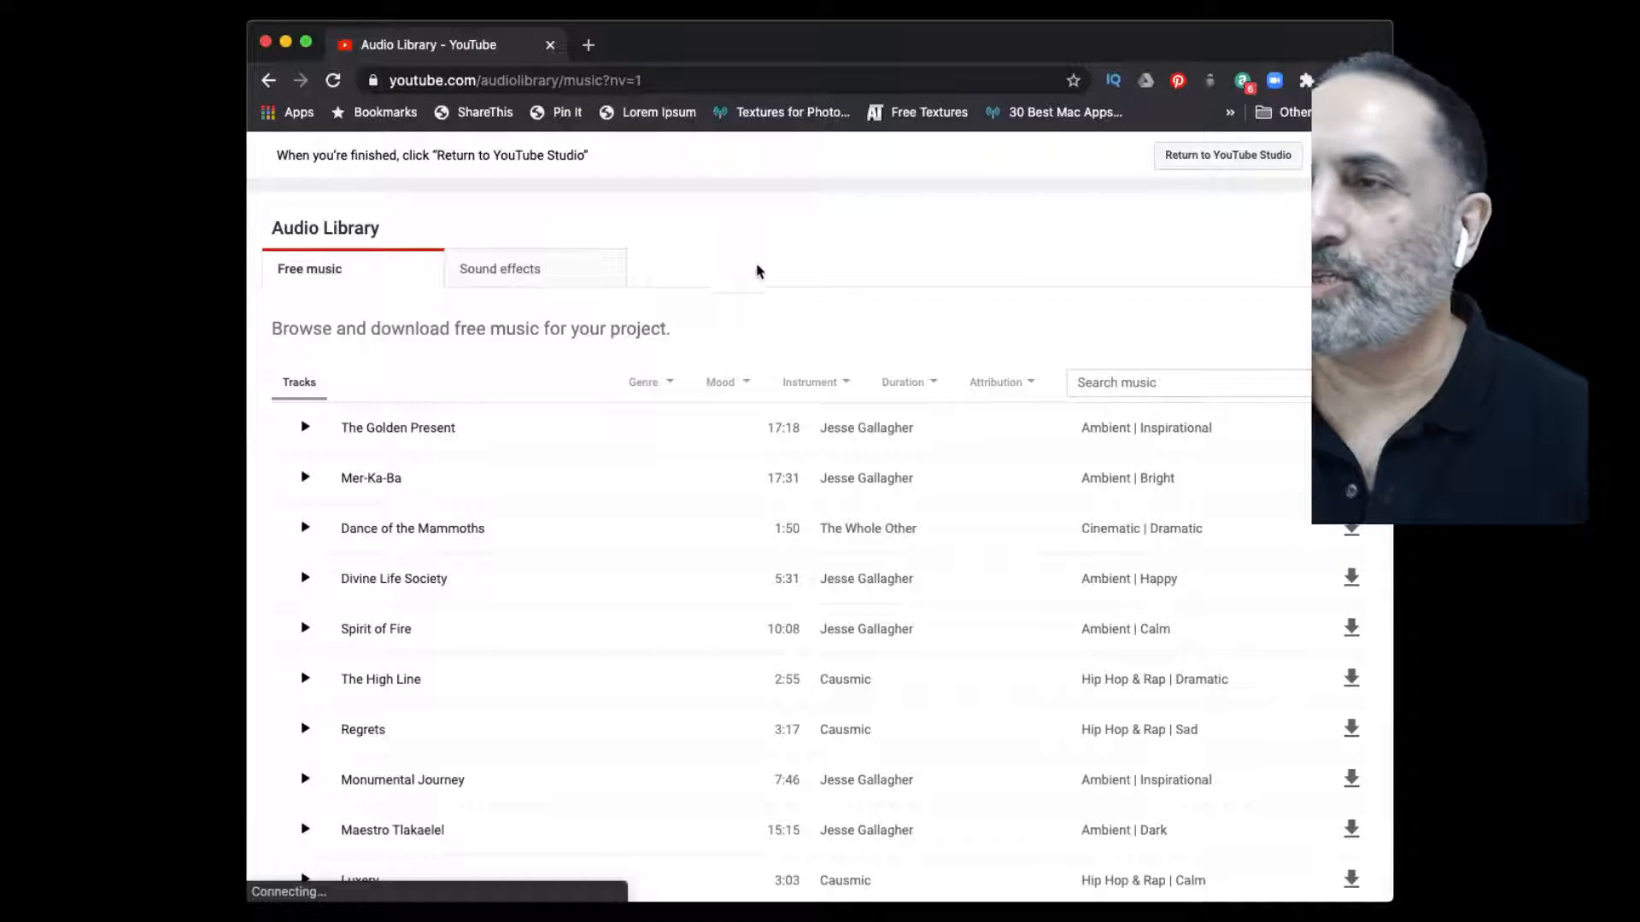
- Filter the free music tracks by Cinematic genre, a duration of 4:30 - 5:00 and Calm mood
{"action": "left_click", "coordinate": [673, 384]}
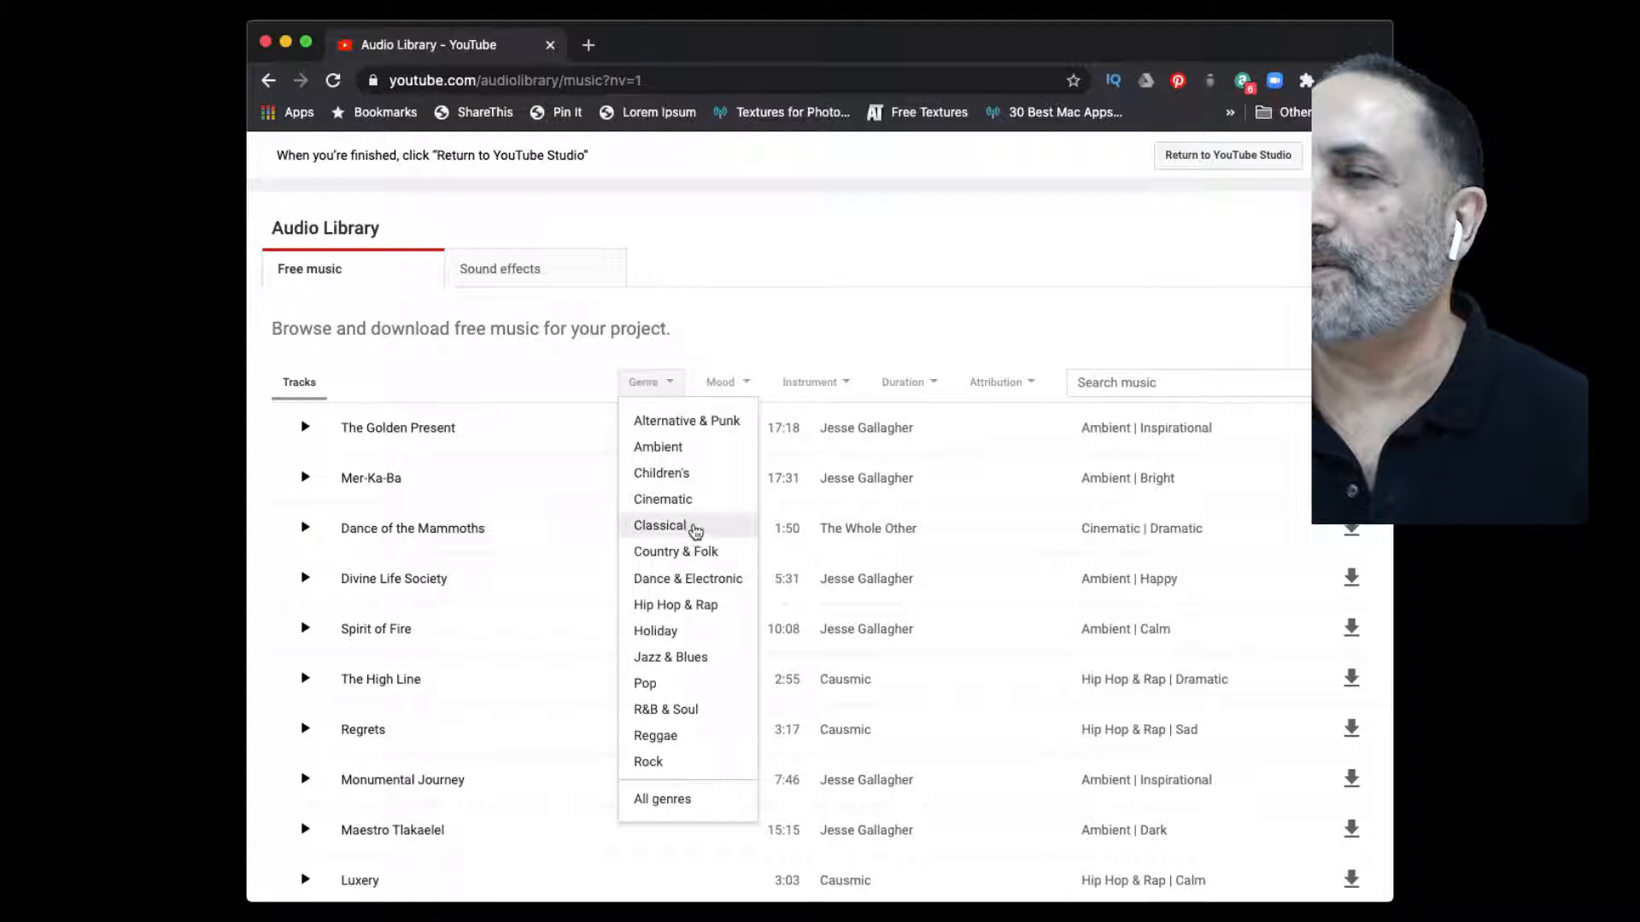
{"action": "left_click", "coordinate": [678, 504]}
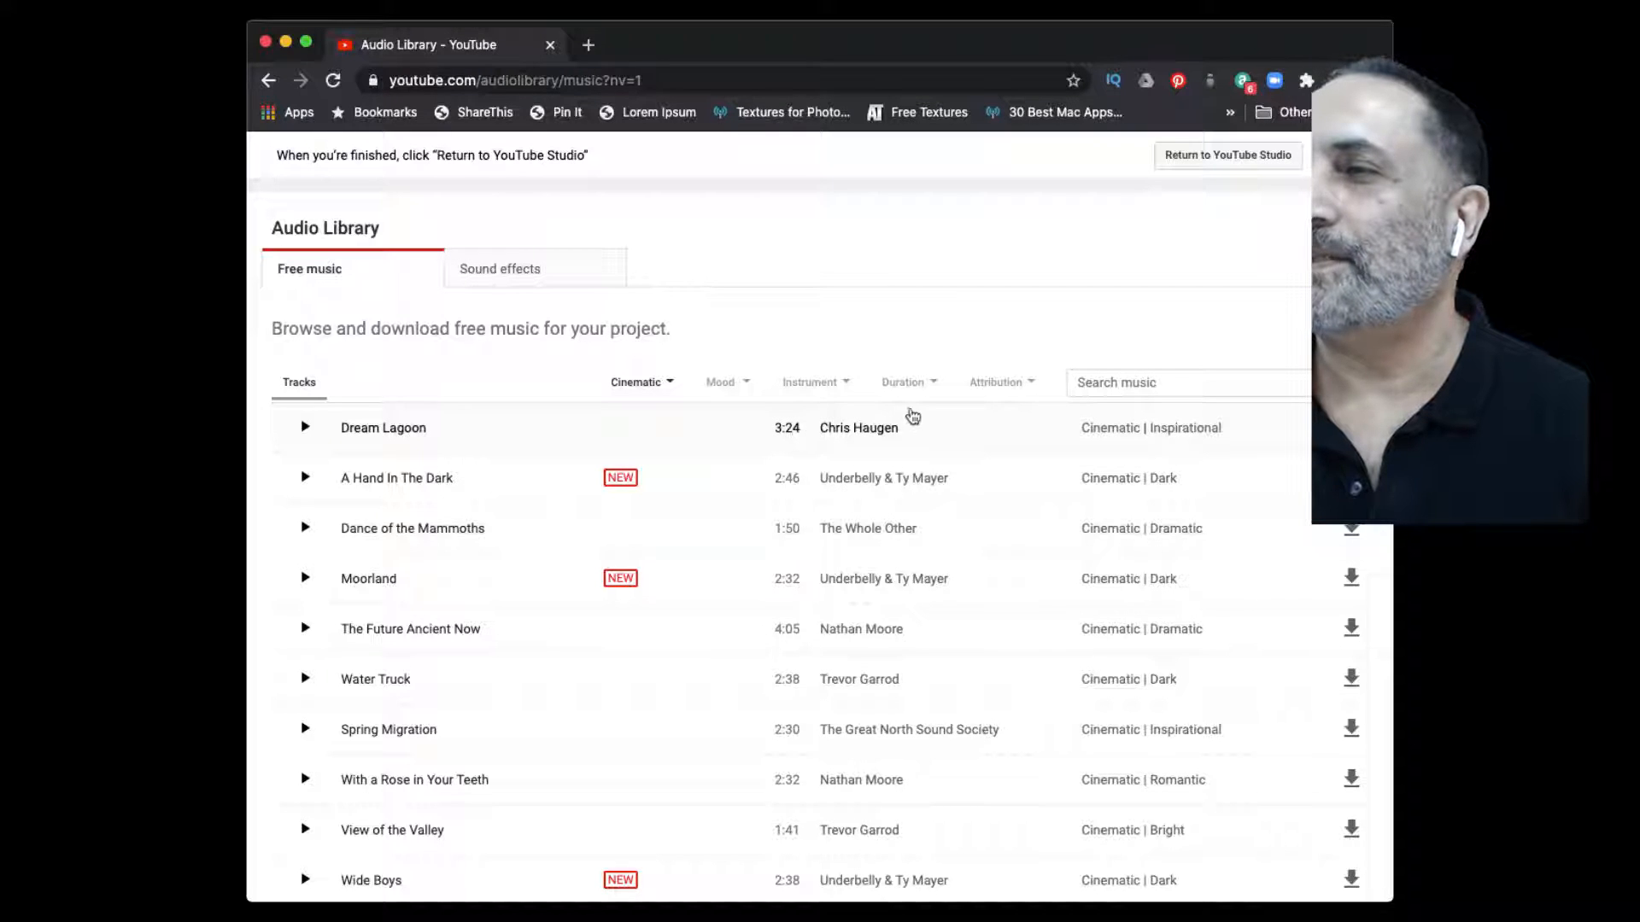
{"action": "left_click", "coordinate": [933, 386]}
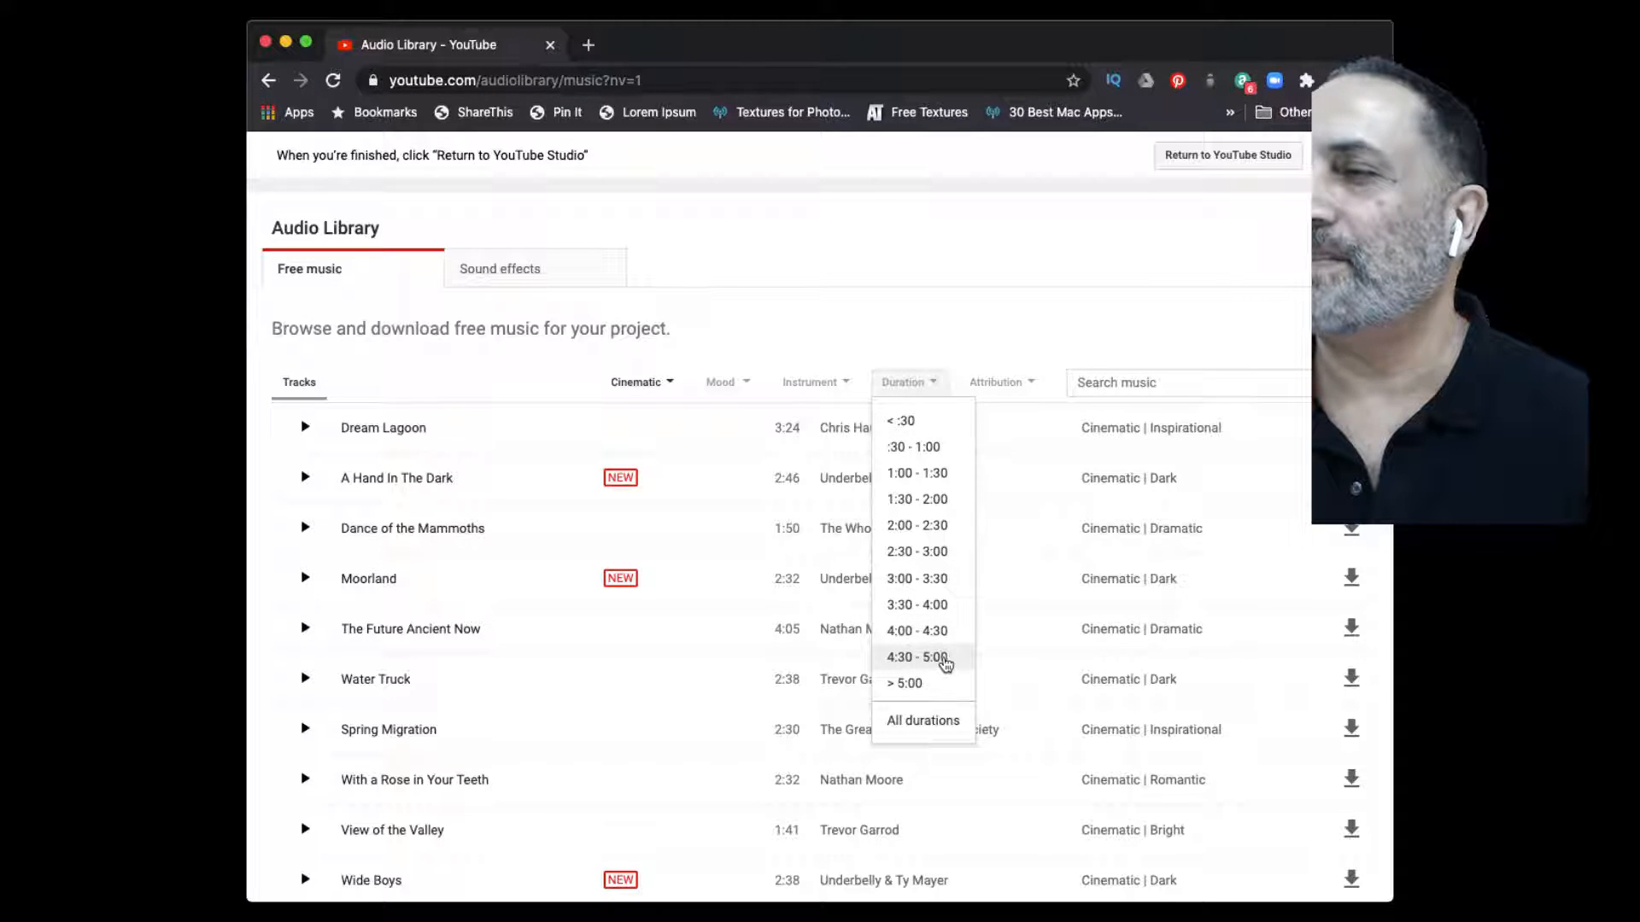
{"action": "left_click", "coordinate": [943, 660]}
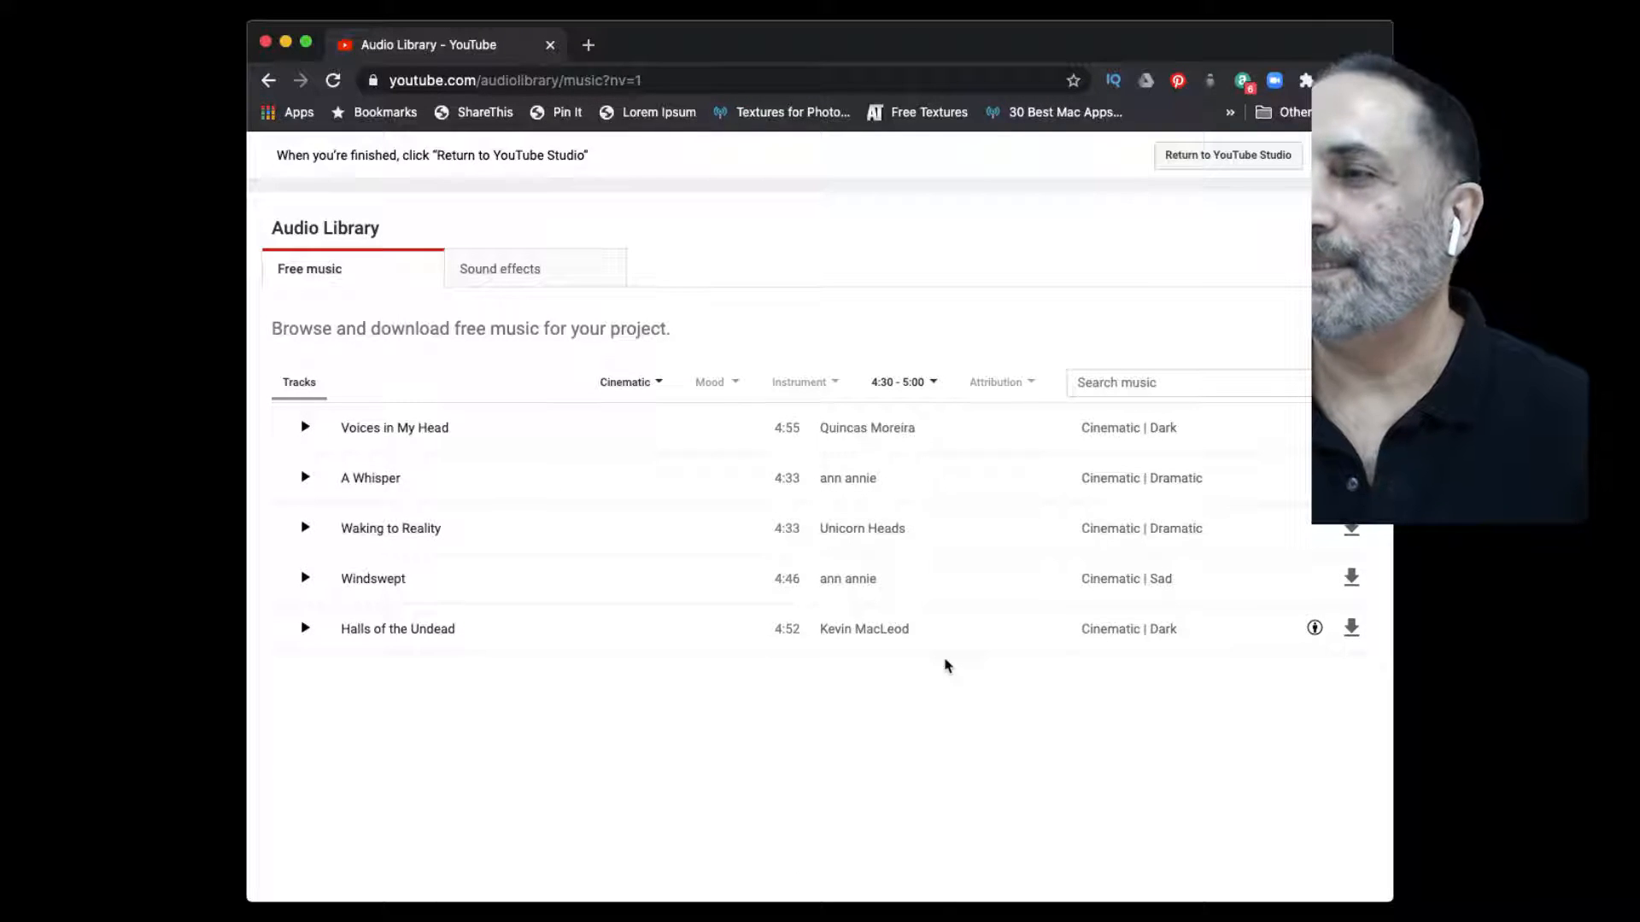
{"action": "left_click", "coordinate": [731, 386]}
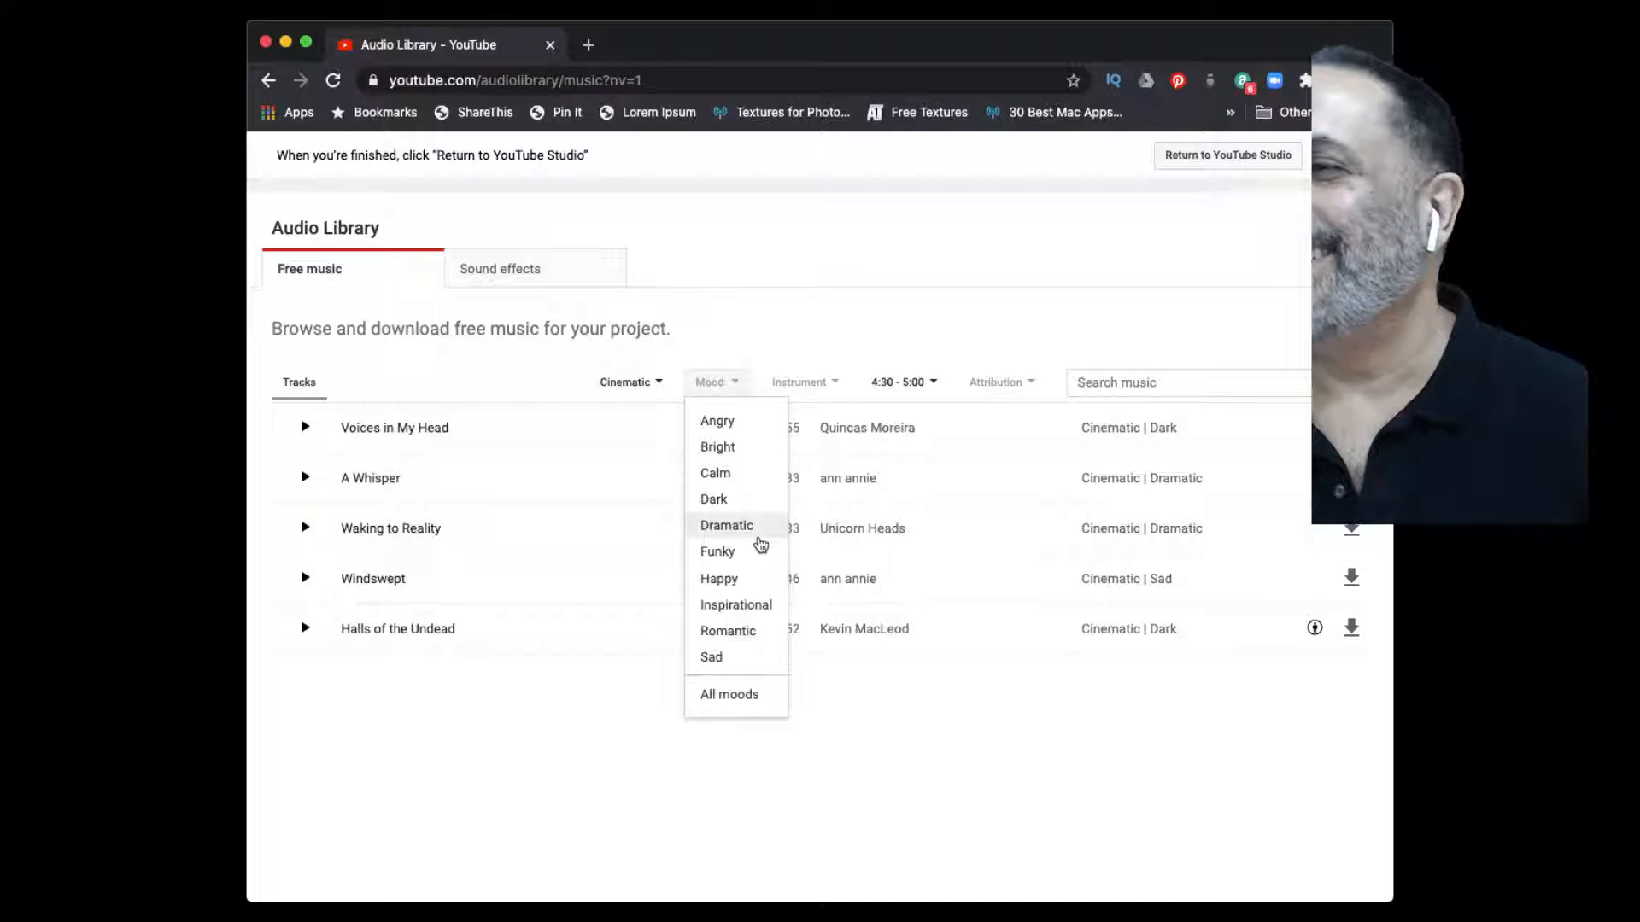
{"action": "left_click", "coordinate": [710, 475]}
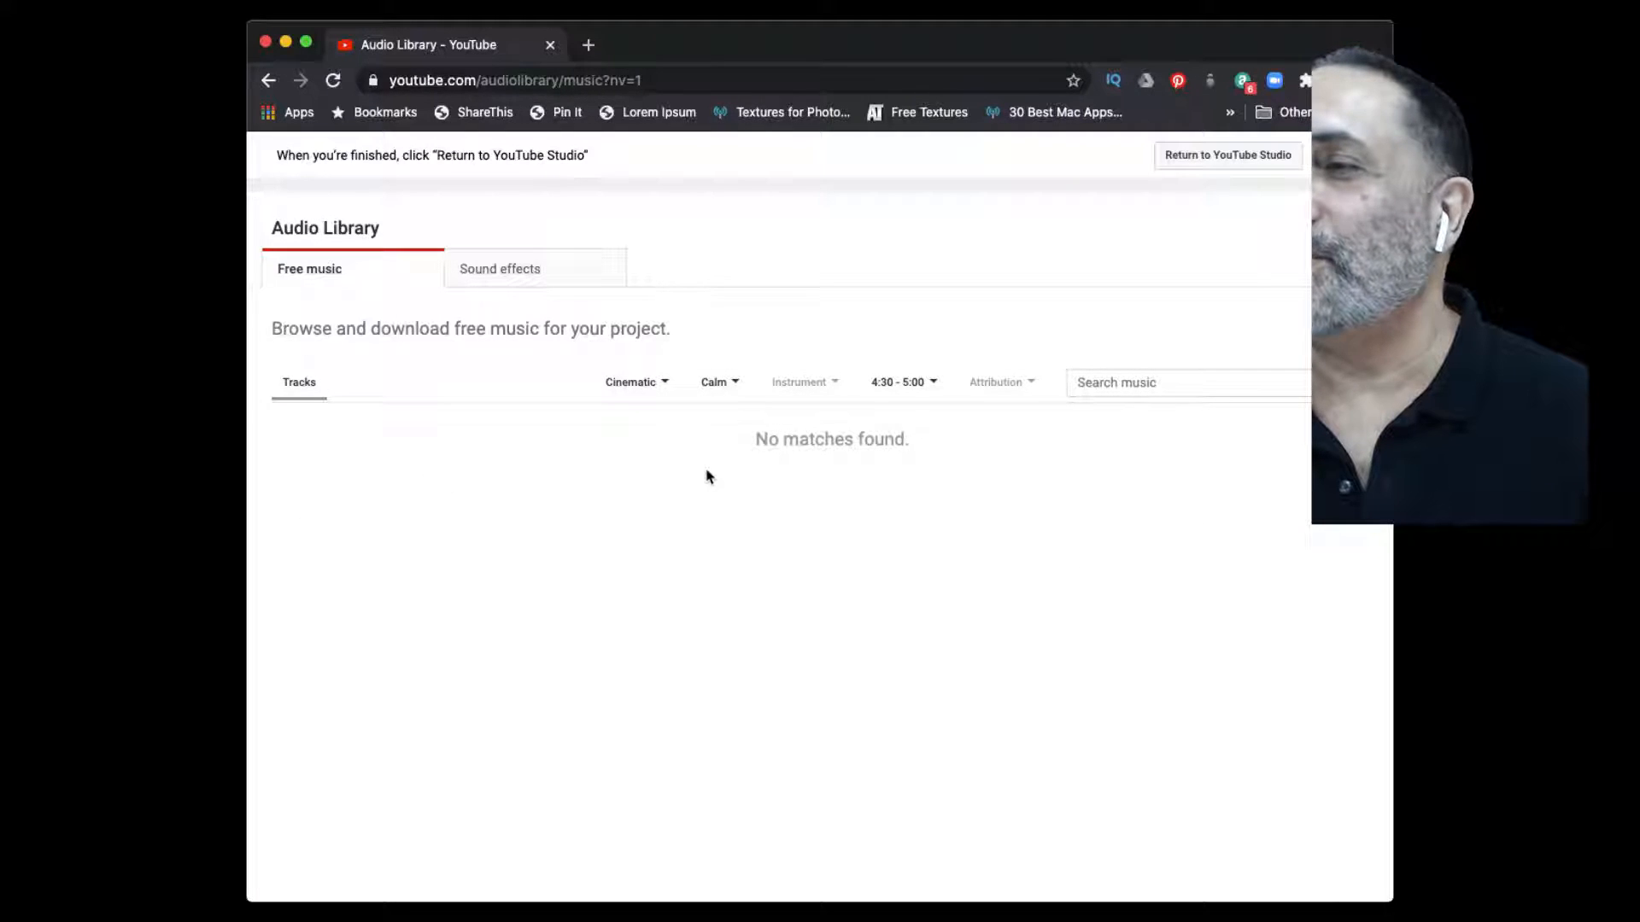
- Change the duration filter to 2:30 - 3:00, then preview the track Wonder and pause its playback
{"action": "left_click", "coordinate": [932, 382]}
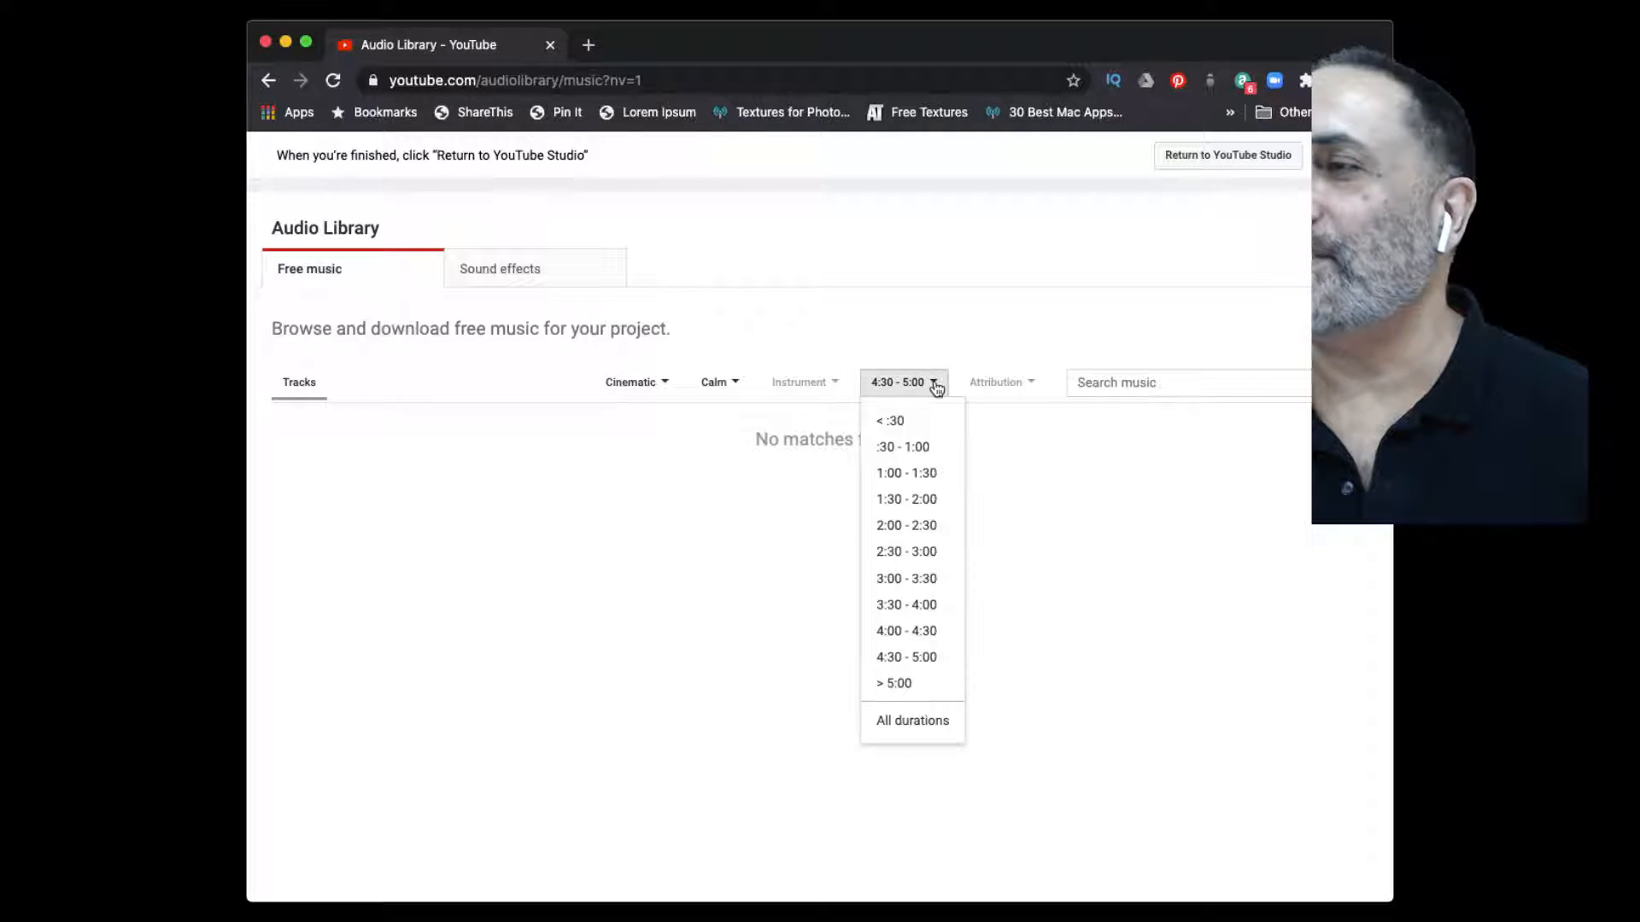
{"action": "left_click", "coordinate": [919, 555]}
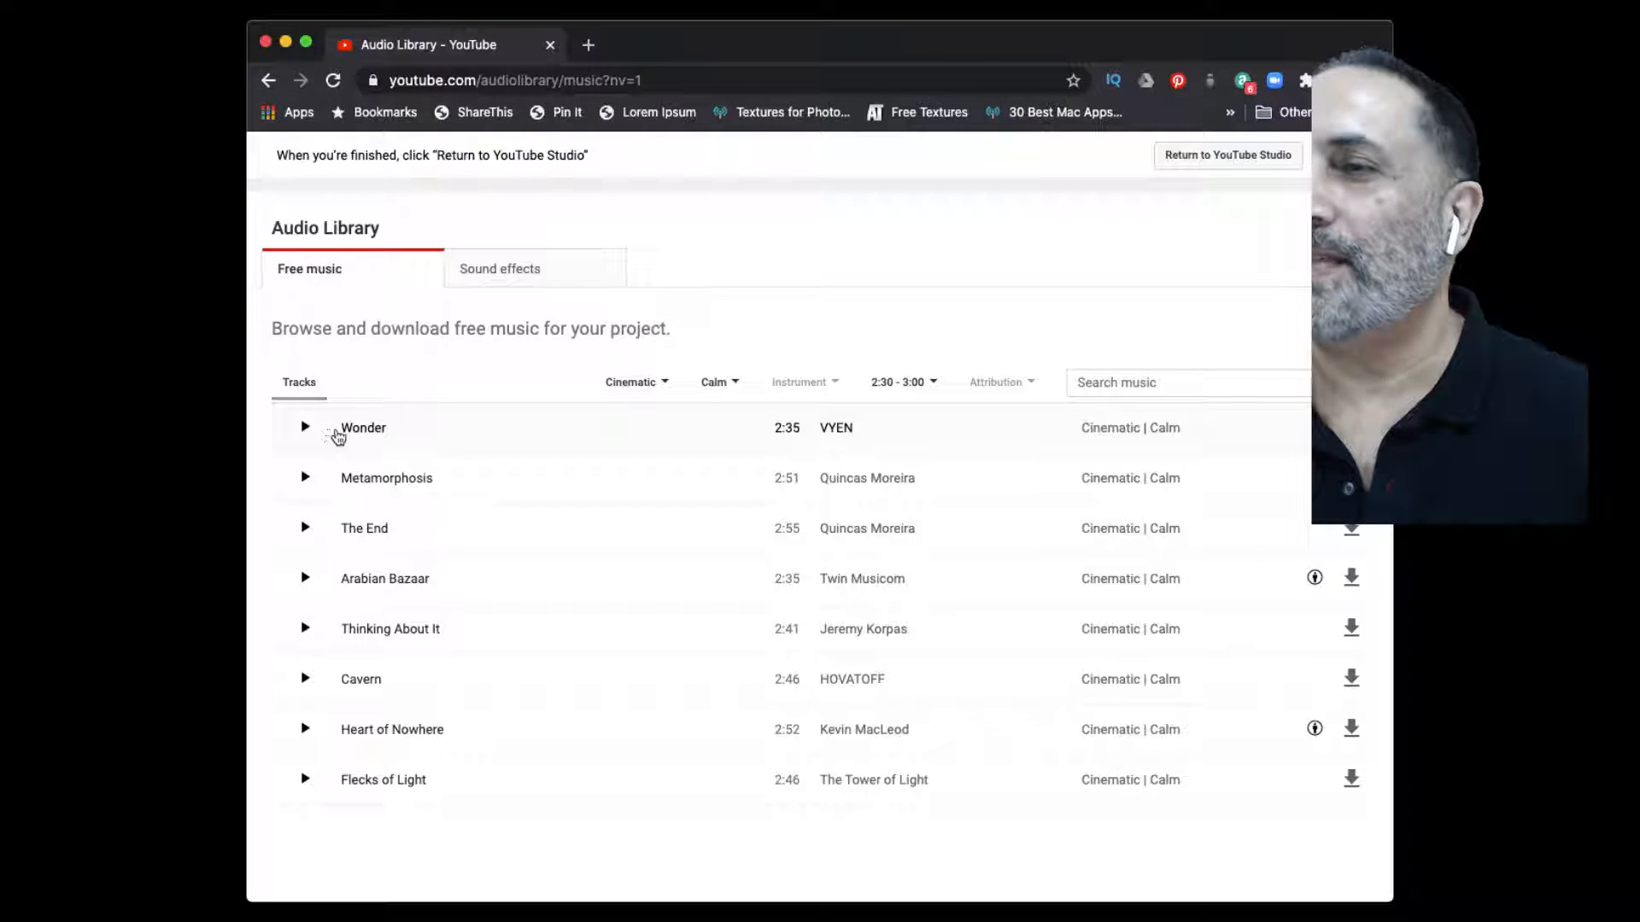
{"action": "left_click", "coordinate": [306, 431]}
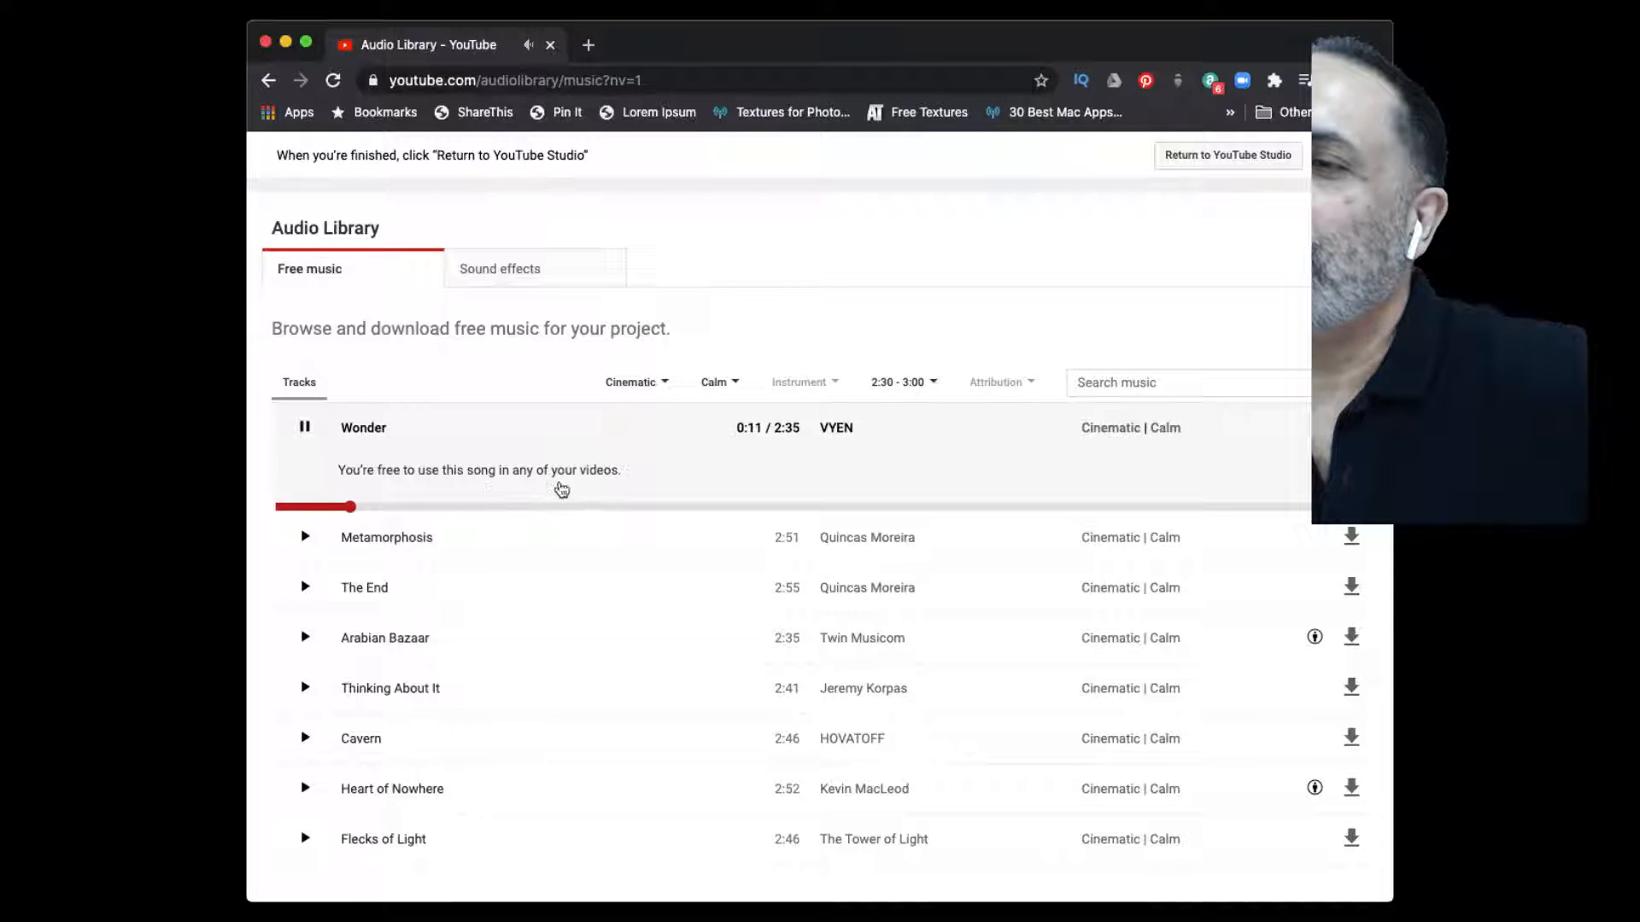
{"action": "left_click", "coordinate": [305, 428]}
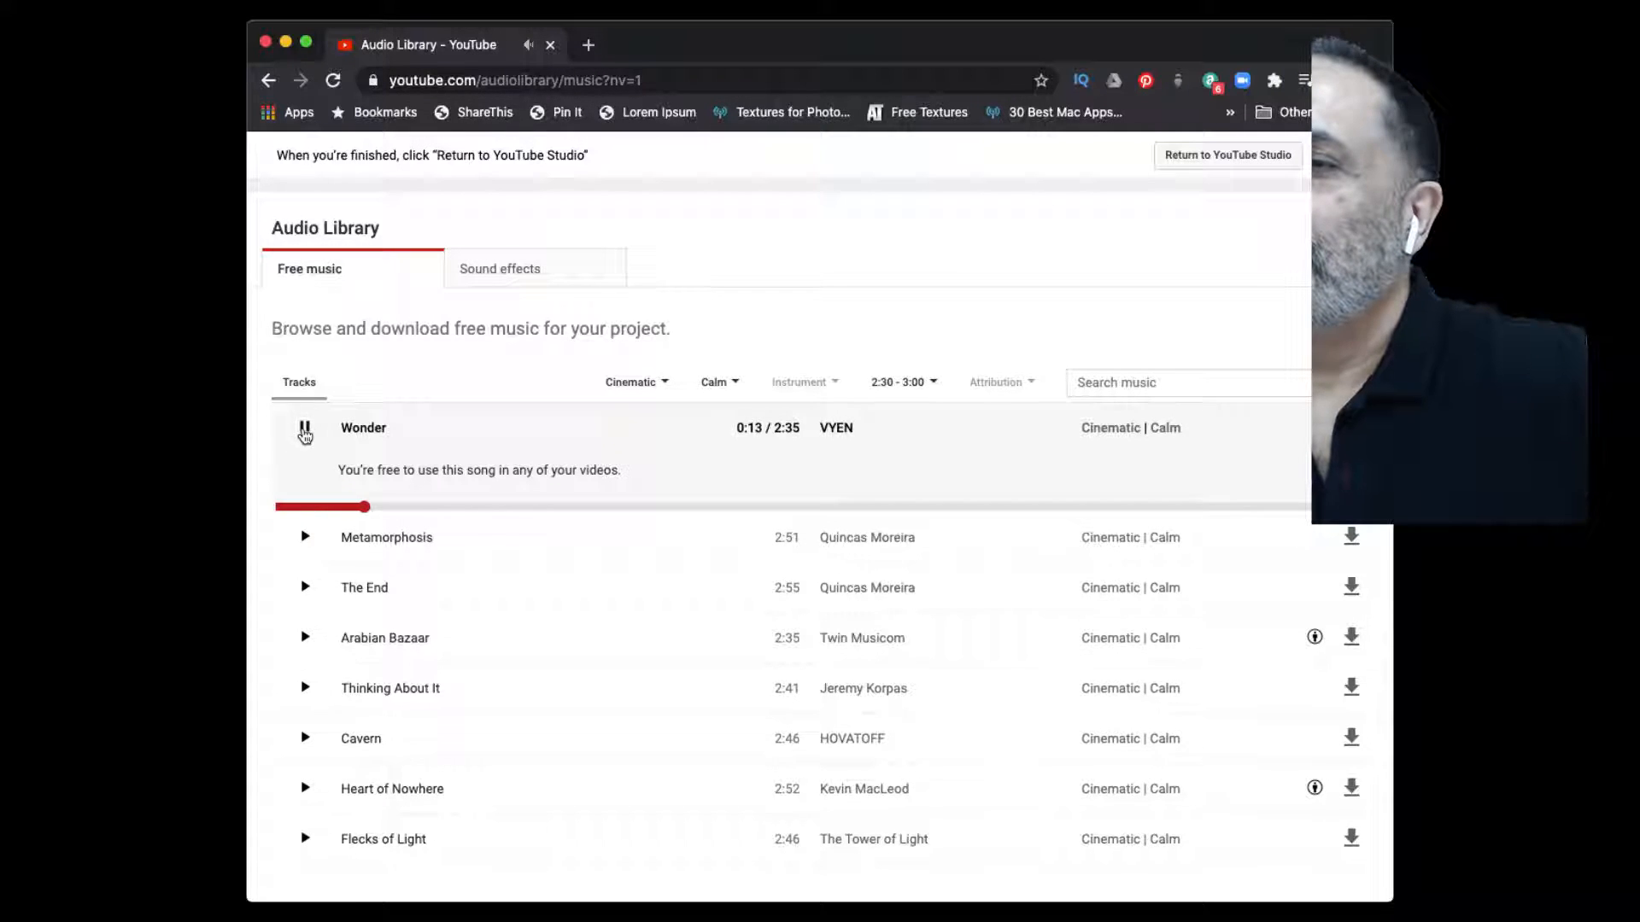